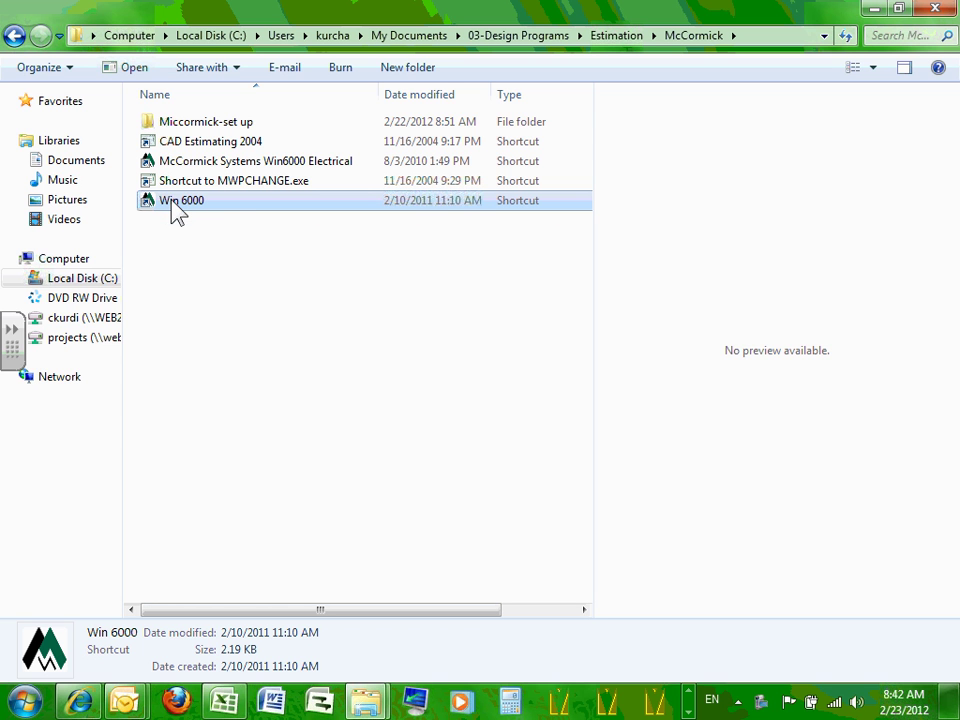
- Launch the Win 6000 shortcut, minimize the file window, and log in to McCormick WinSystems as Admin
double_click(177, 213)
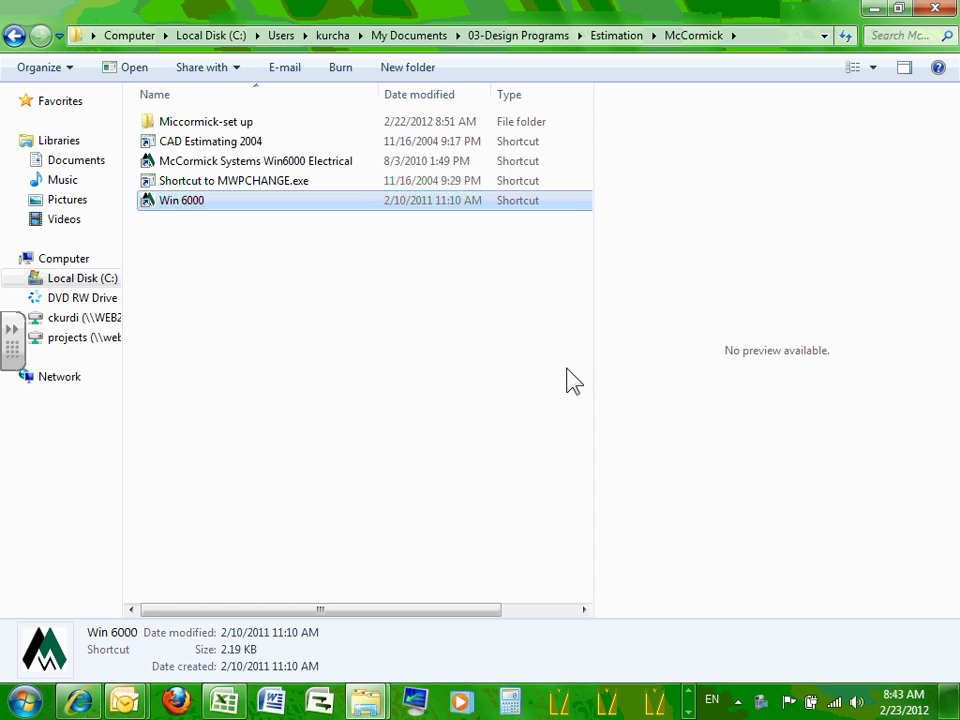
left_click(876, 10)
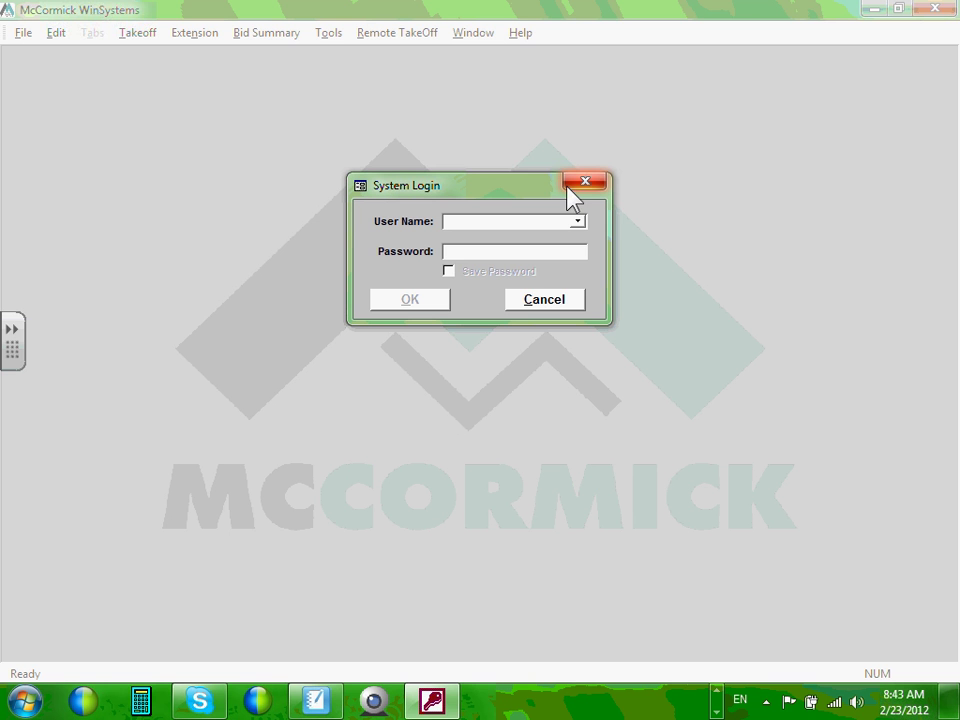
left_click(577, 222)
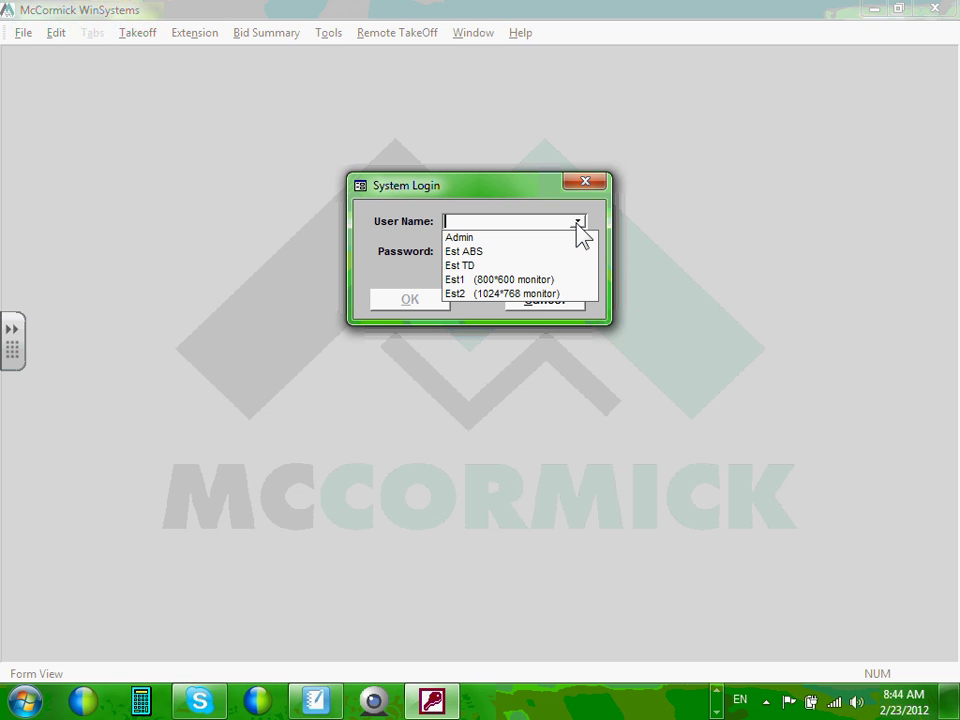
left_click(518, 241)
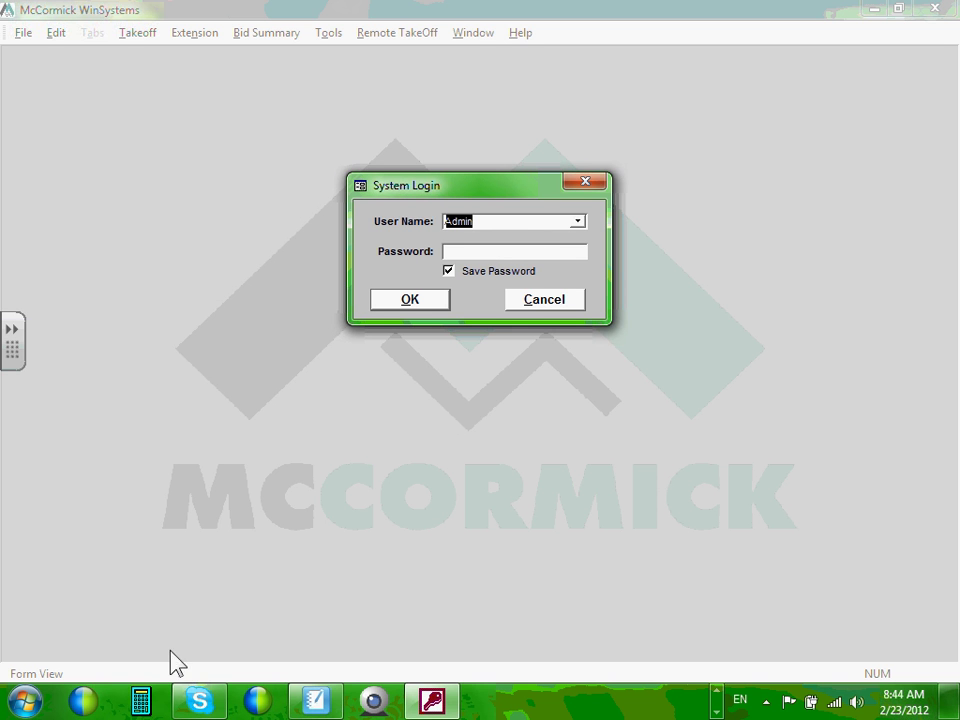
left_click(418, 304)
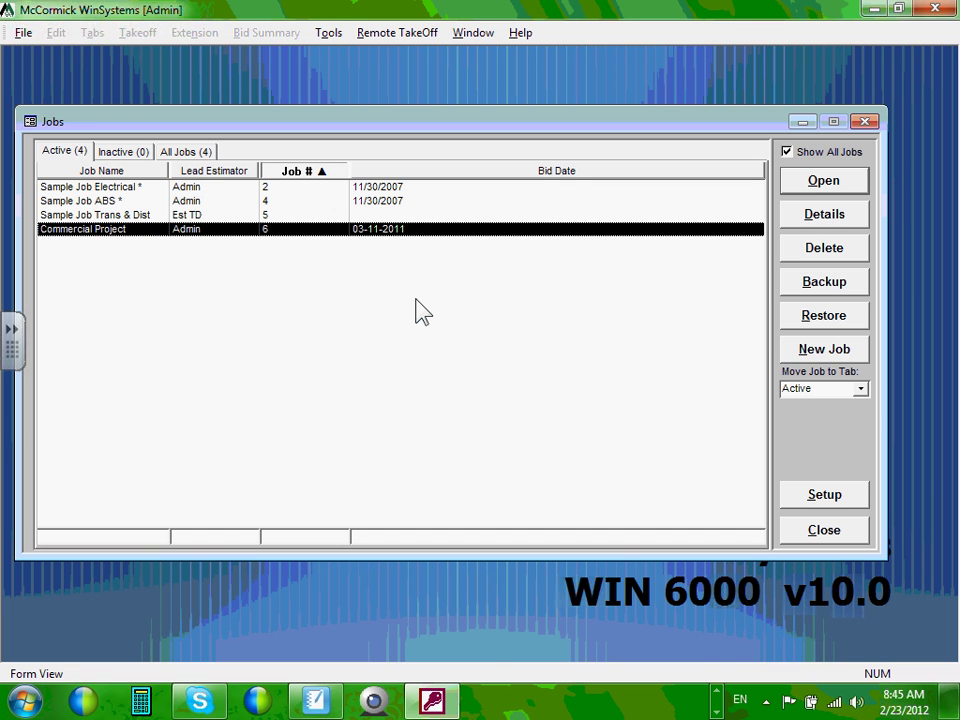
- Create a new job named Commercial Project-1 with the bid date 03-10-2012
left_click(113, 188)
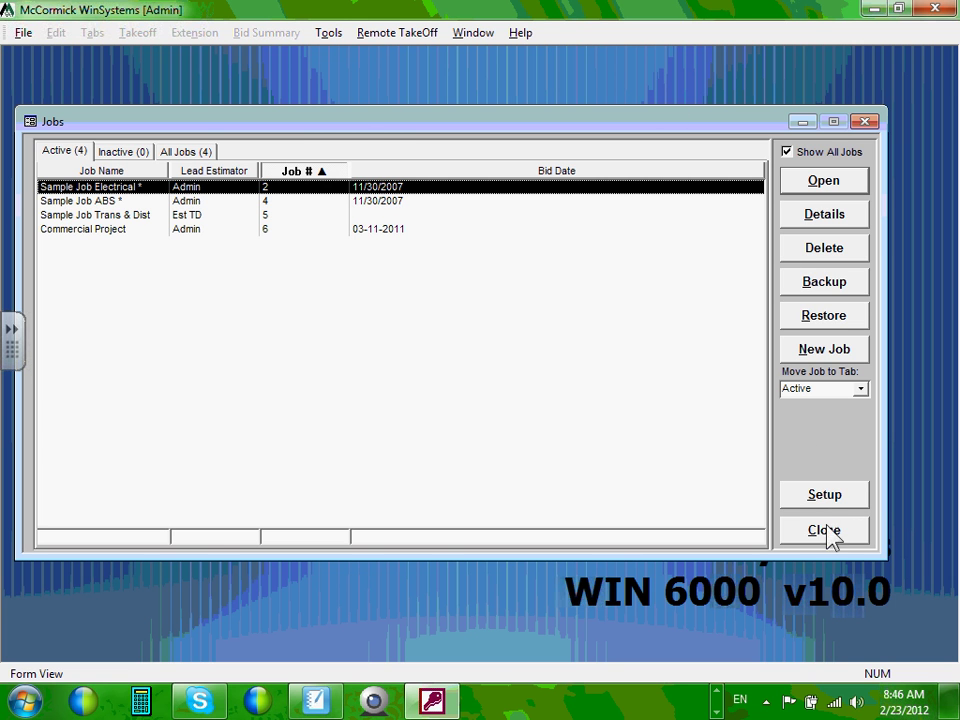
left_click(843, 350)
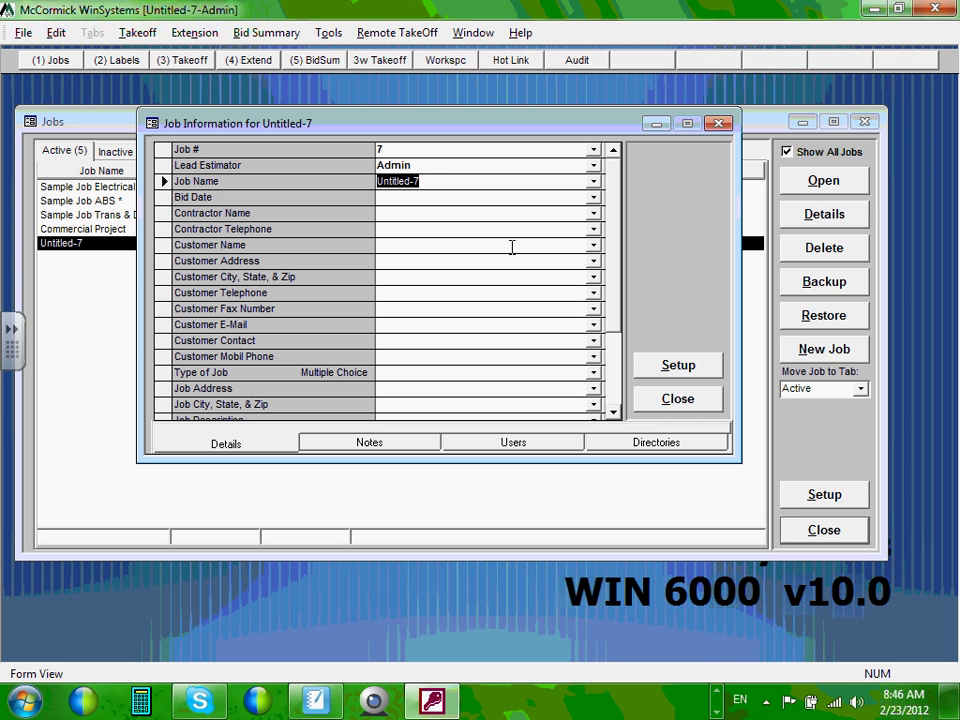
type("Commerc")
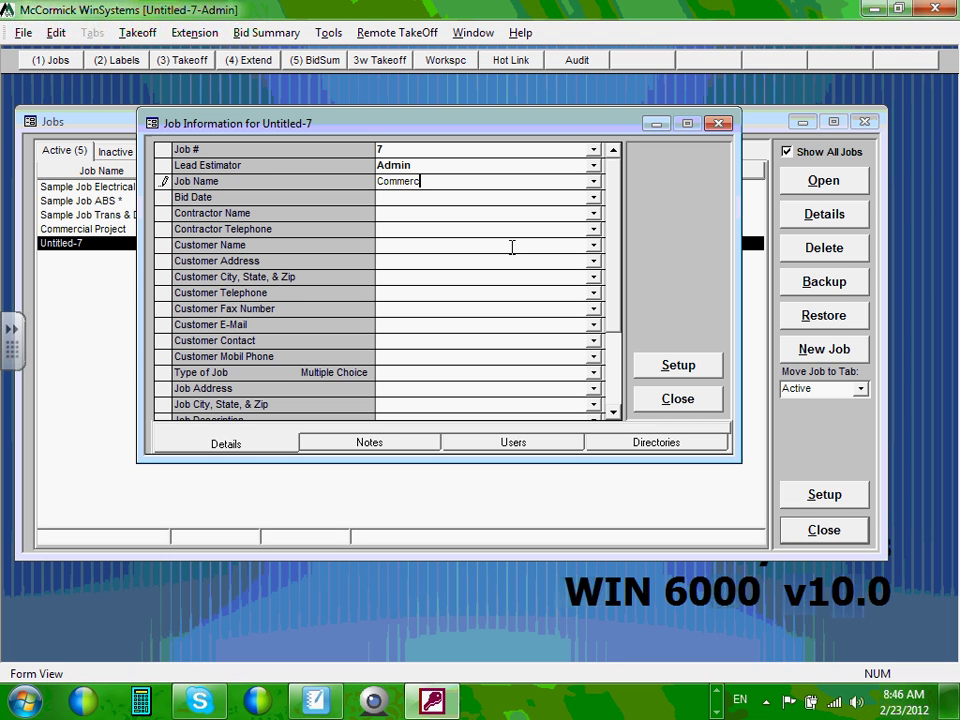
type("ial Project-1")
left_click(443, 203)
left_click(510, 197)
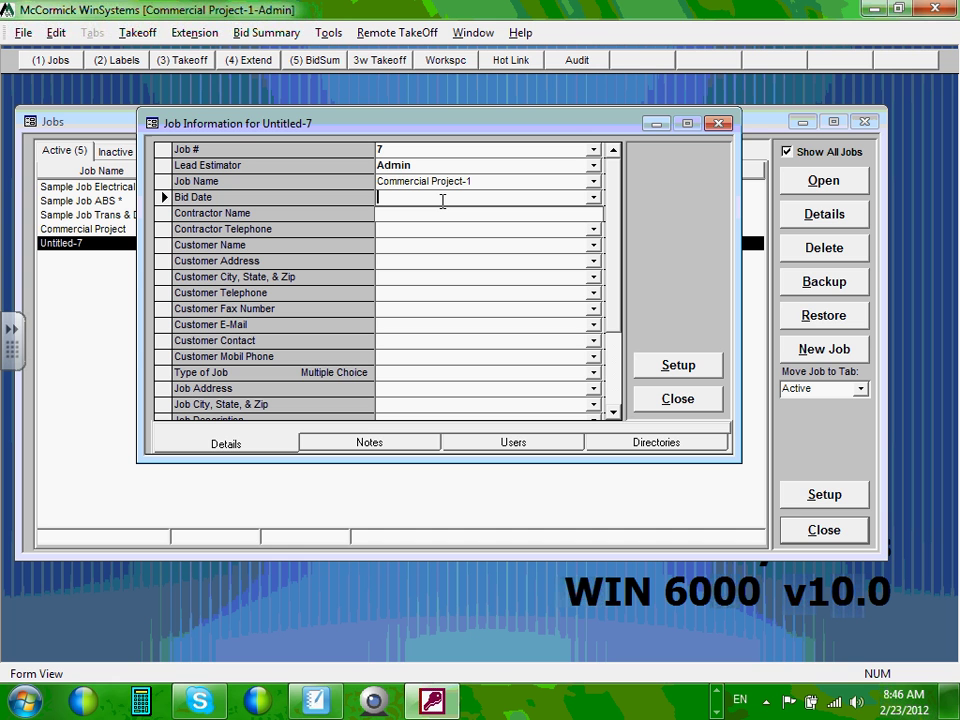
type("03-10-2012")
left_click(445, 218)
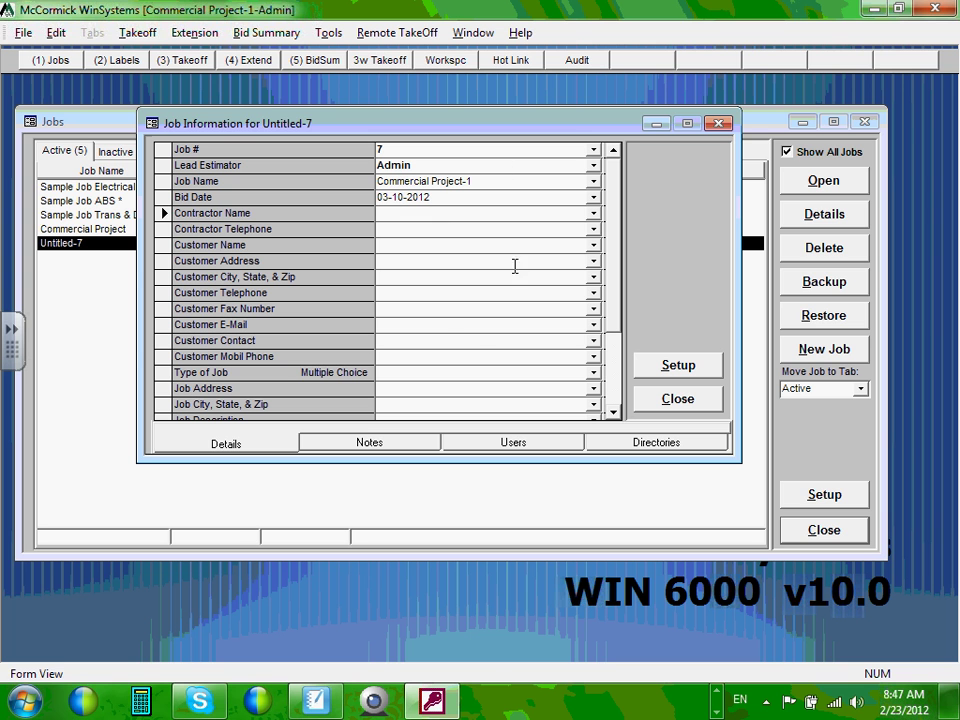
- Leave the contractor and customer fields blank, and close the job information without pasting anything from another job
key("Down")
left_click(395, 260)
left_click(718, 123)
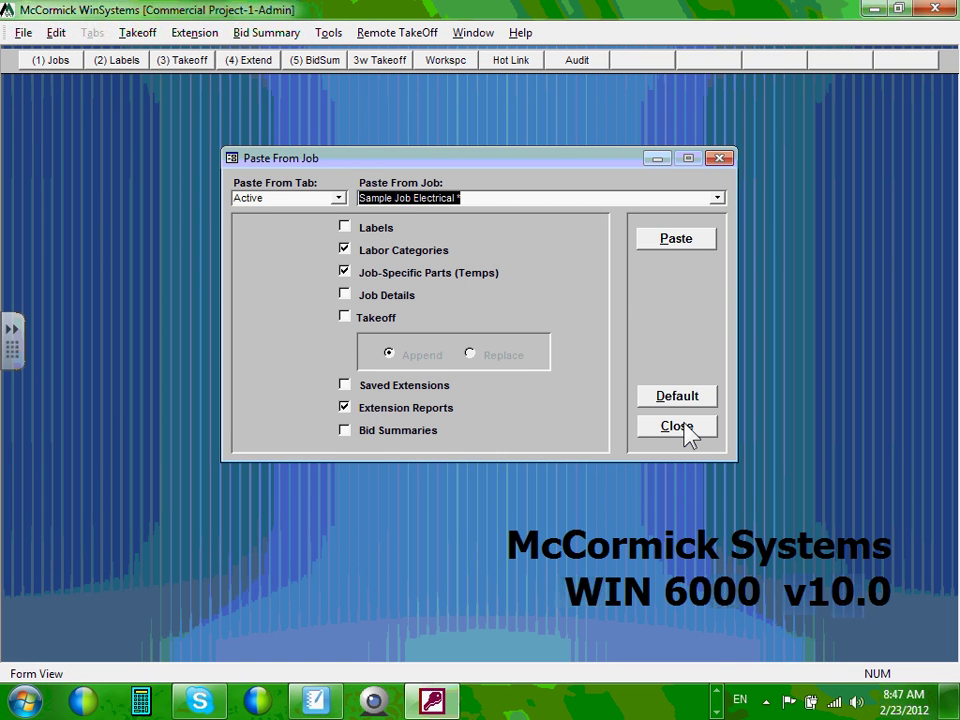
left_click(686, 425)
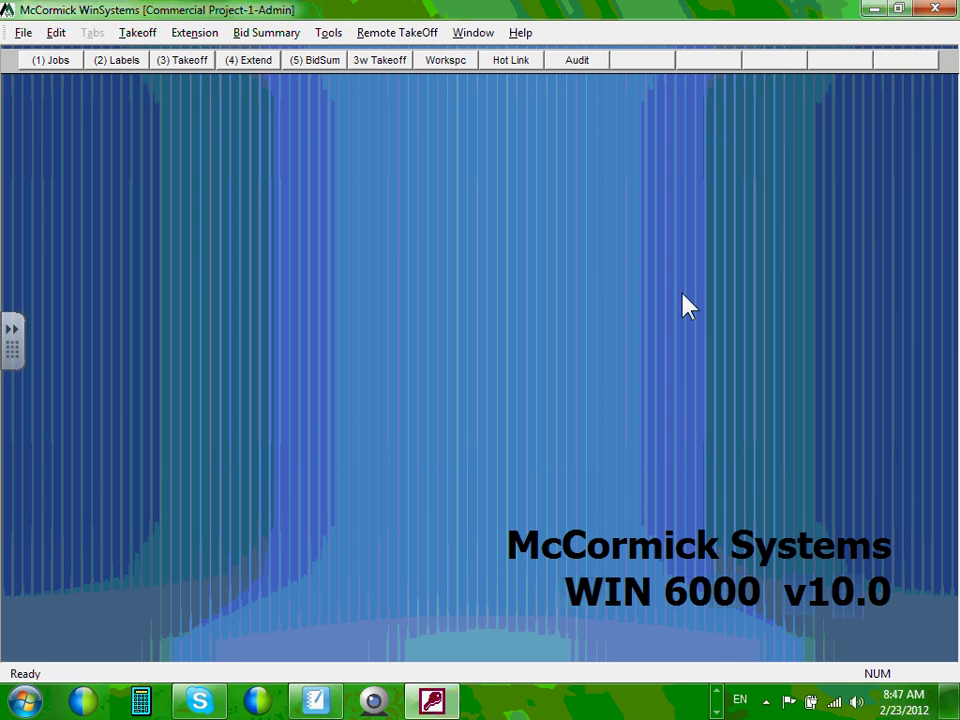
- Create another new job named Commercial Project with the bid date 03-10-12
left_click(55, 62)
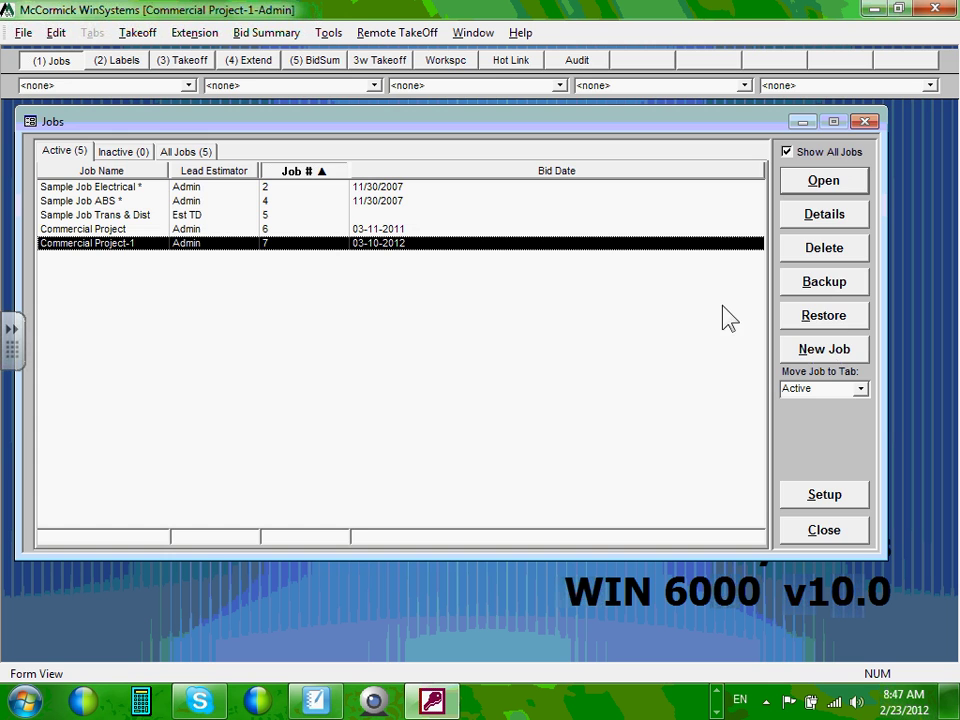
left_click(838, 349)
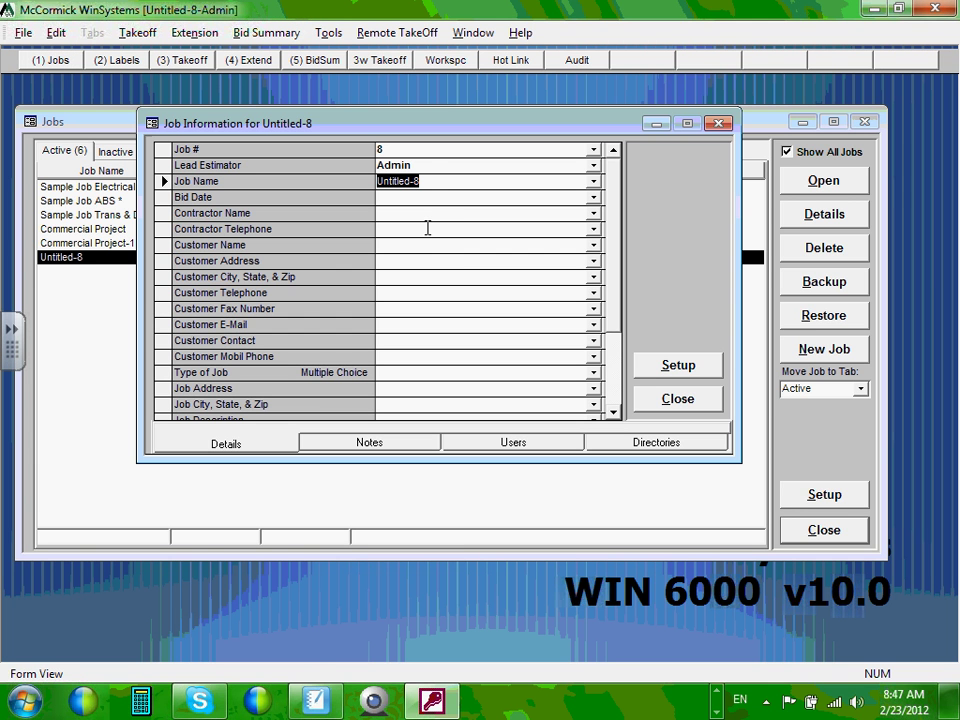
type("Comme")
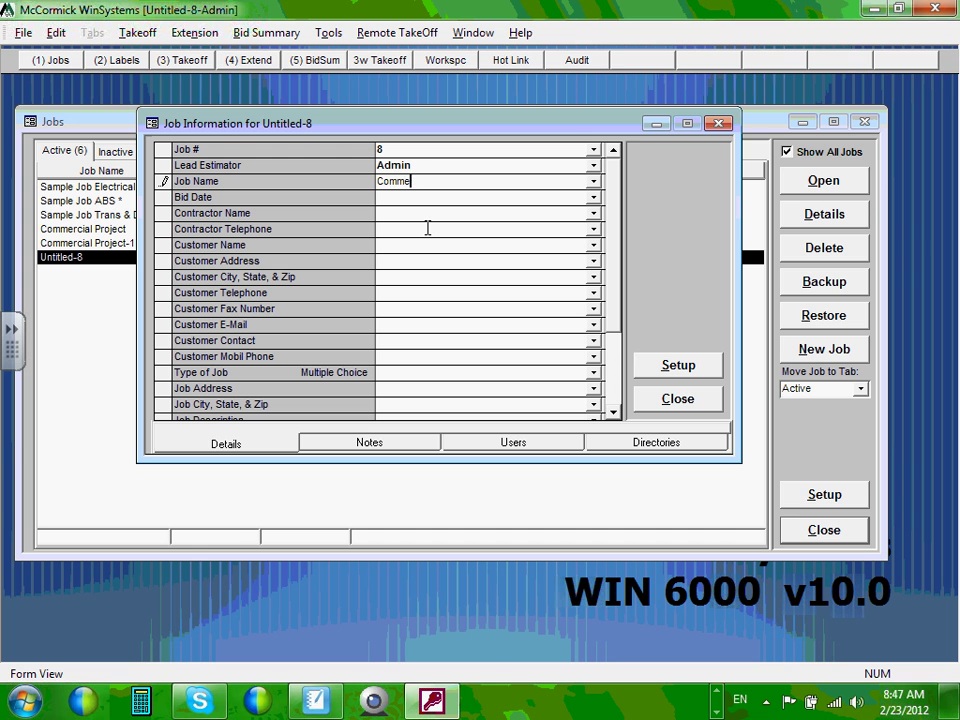
type("rcial Project")
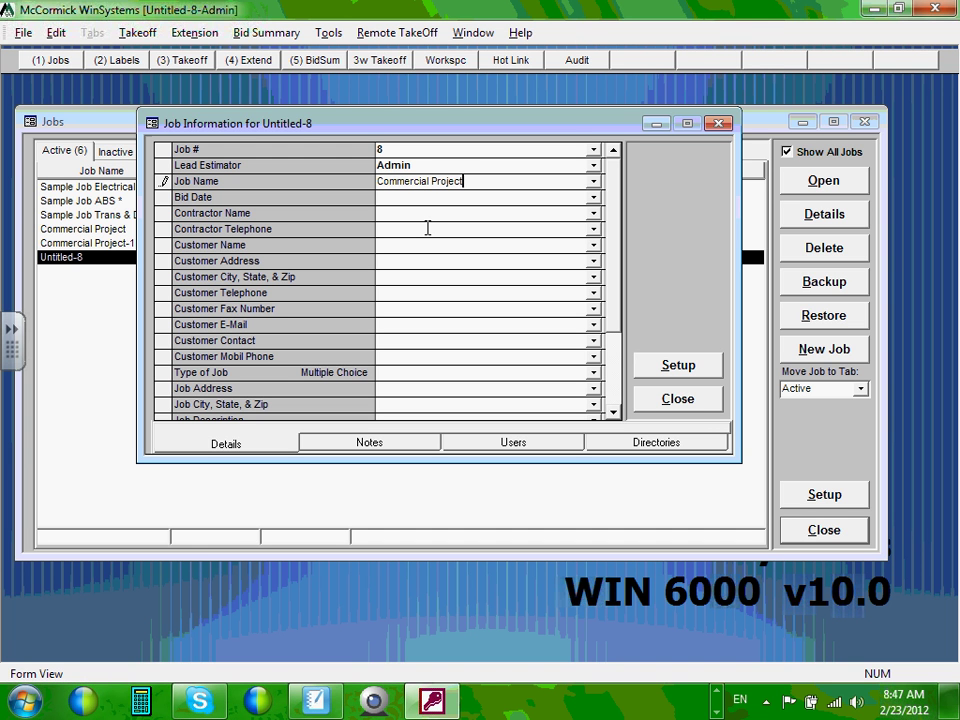
left_click(427, 202)
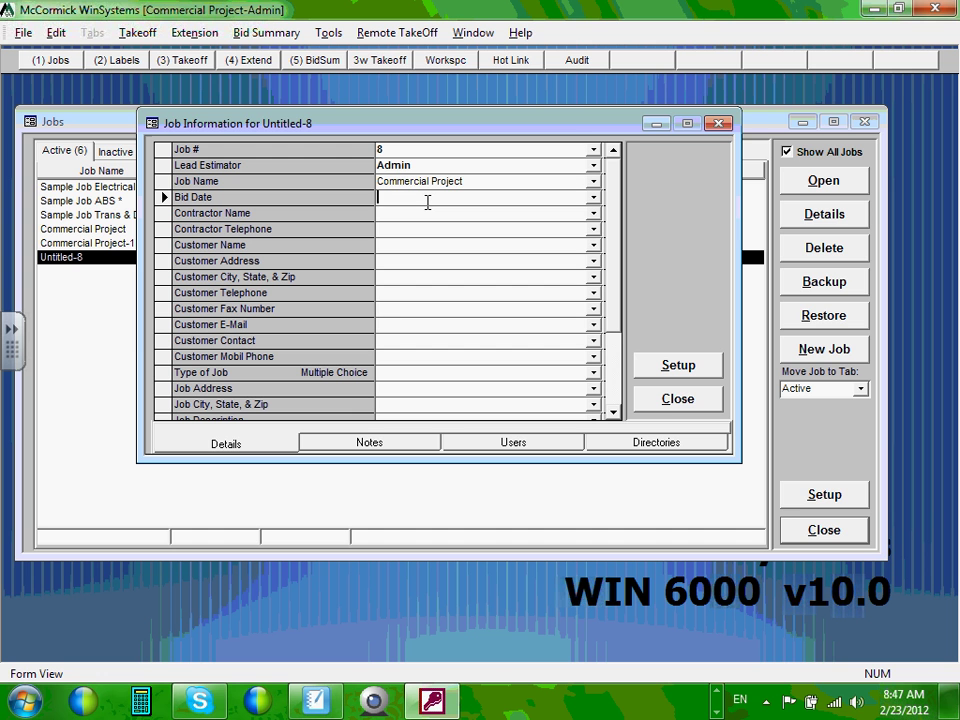
type("03-10-12")
left_click(437, 209)
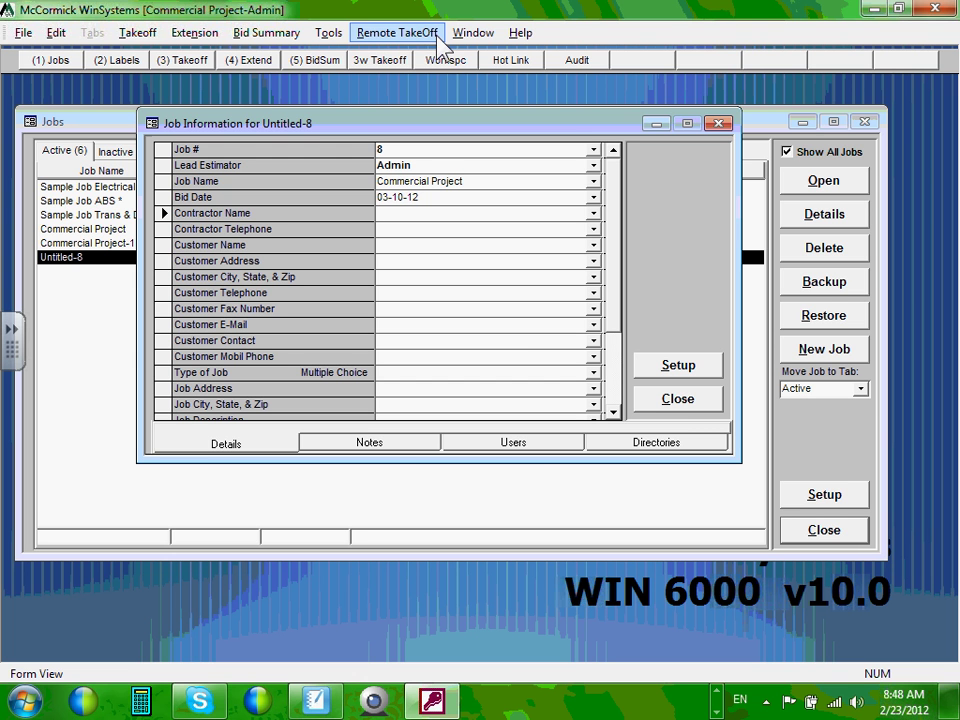
- Examine the new job's notes, user assignments and directory paths, and return to its details
left_click(390, 446)
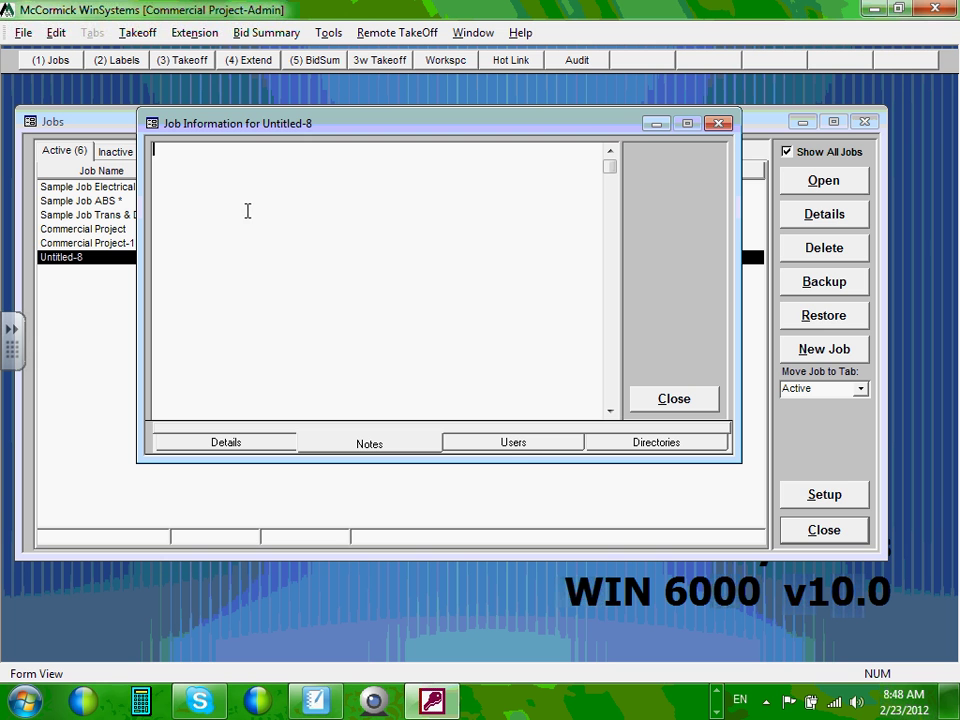
left_click(516, 446)
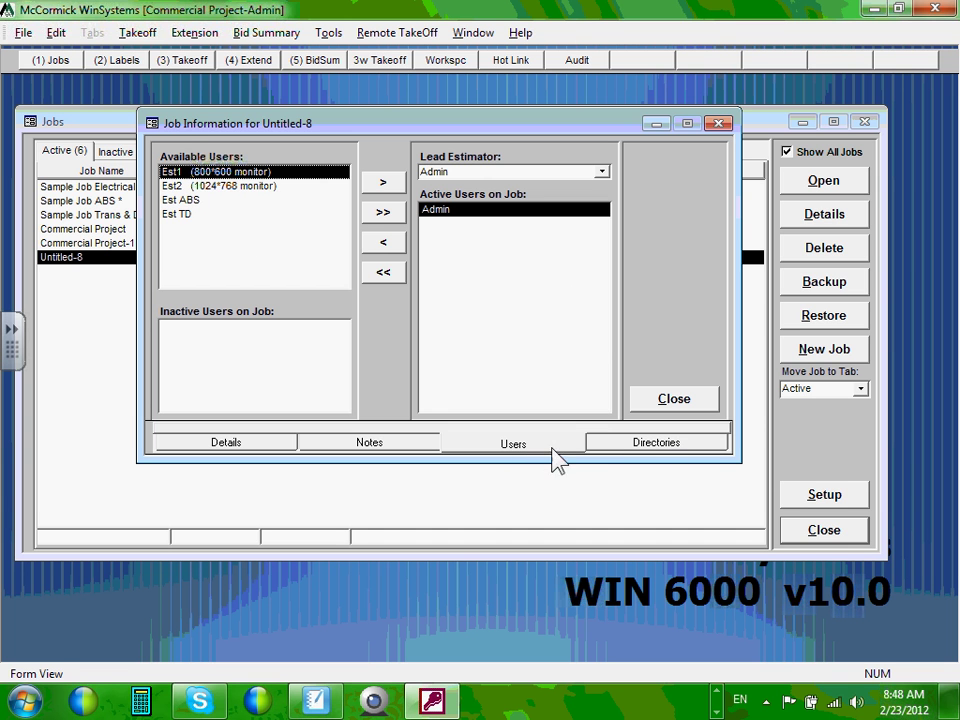
left_click(655, 446)
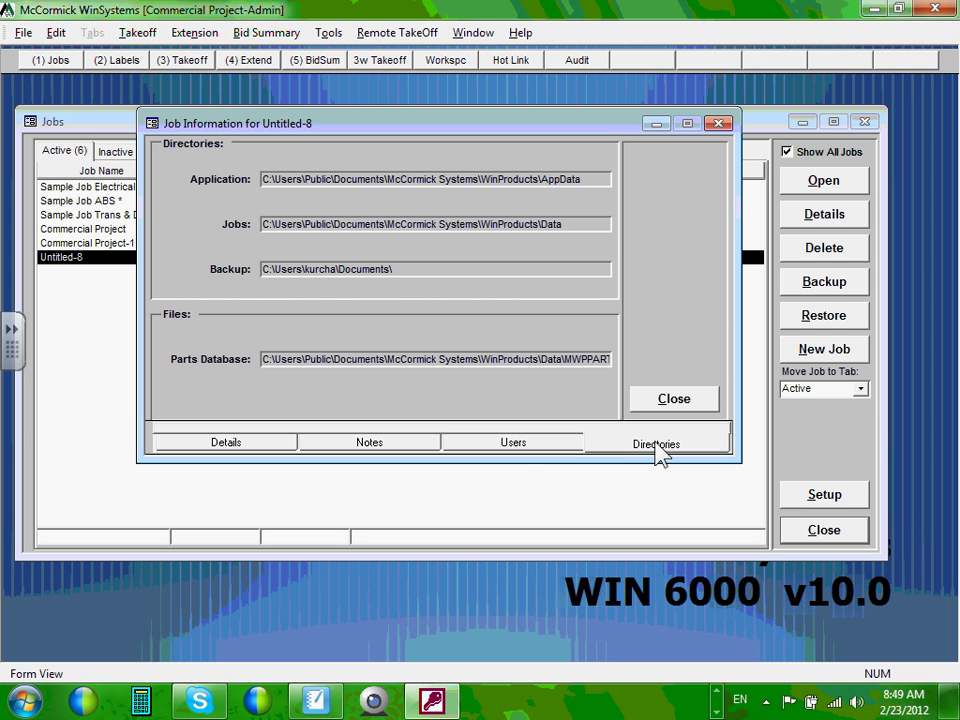
left_click(518, 449)
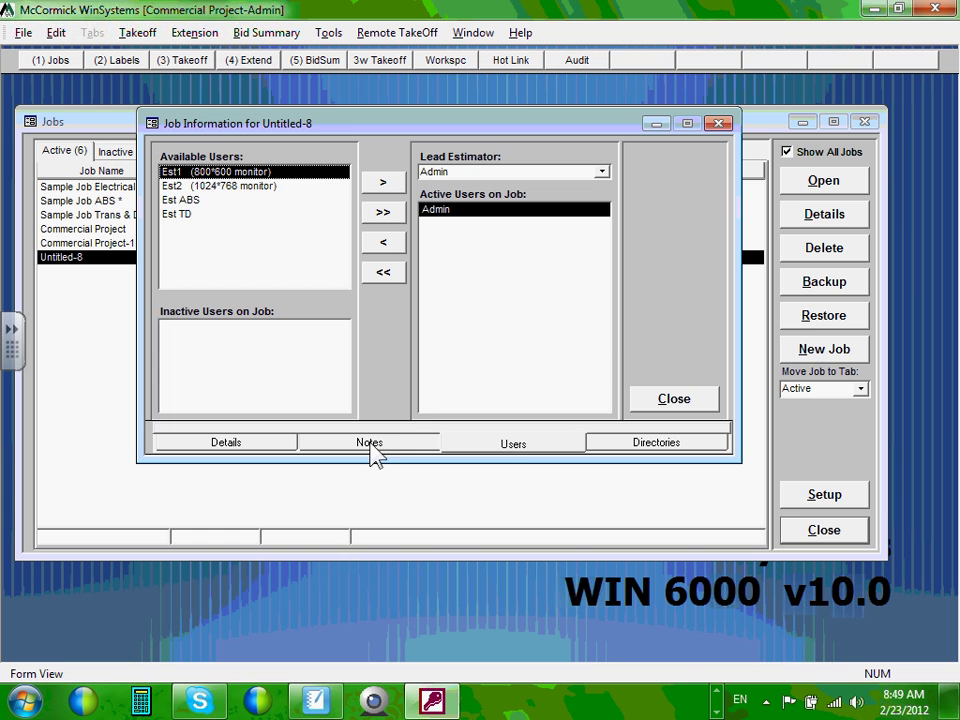
left_click(655, 447)
left_click(519, 450)
left_click(390, 448)
left_click(242, 450)
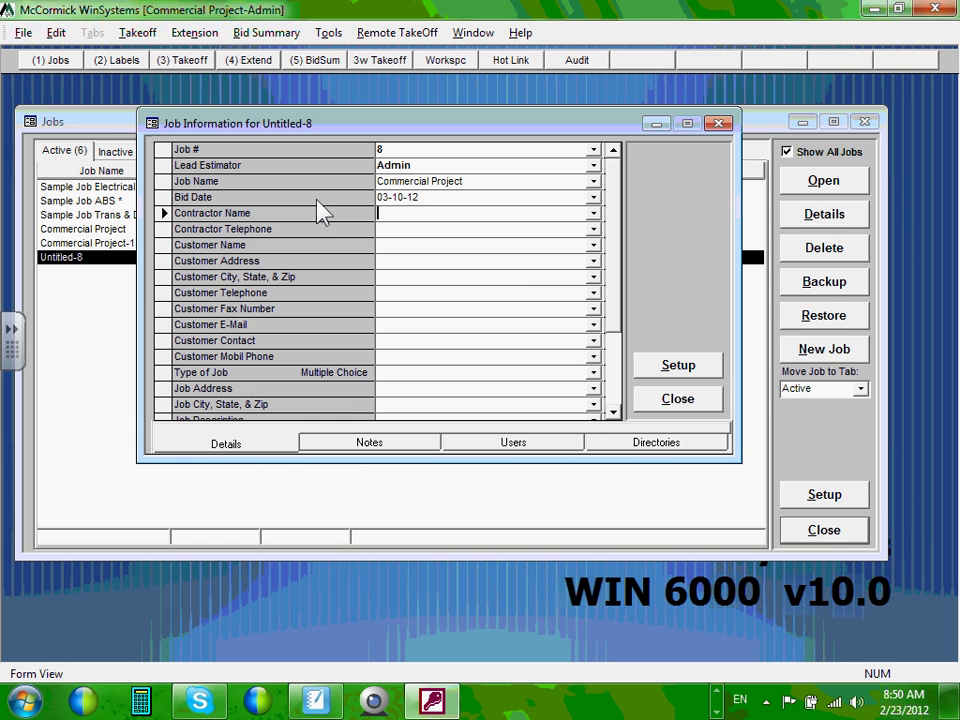
- Review the remaining job detail fields and the setup options for customizing them, leaving the fields unmodified
left_click_drag(613, 275, 613, 344)
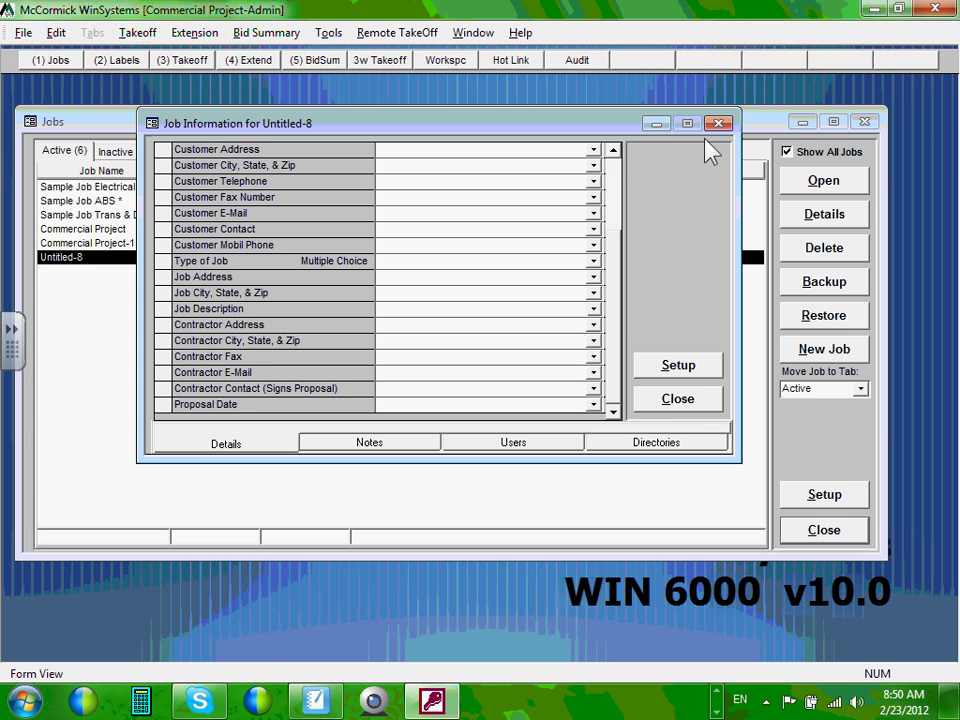
left_click(687, 370)
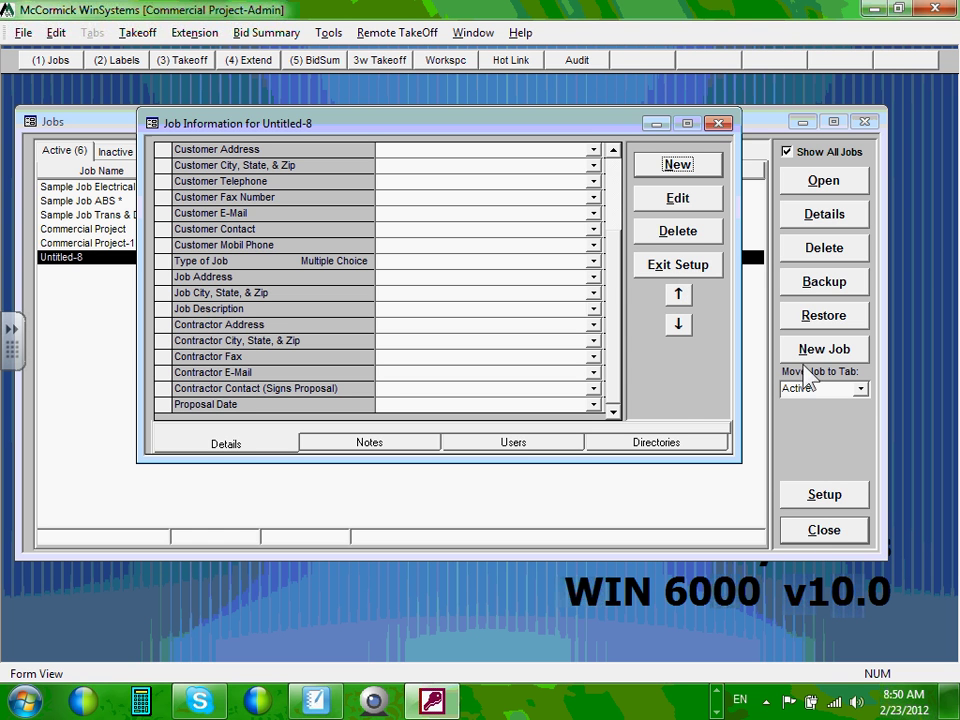
left_click(699, 270)
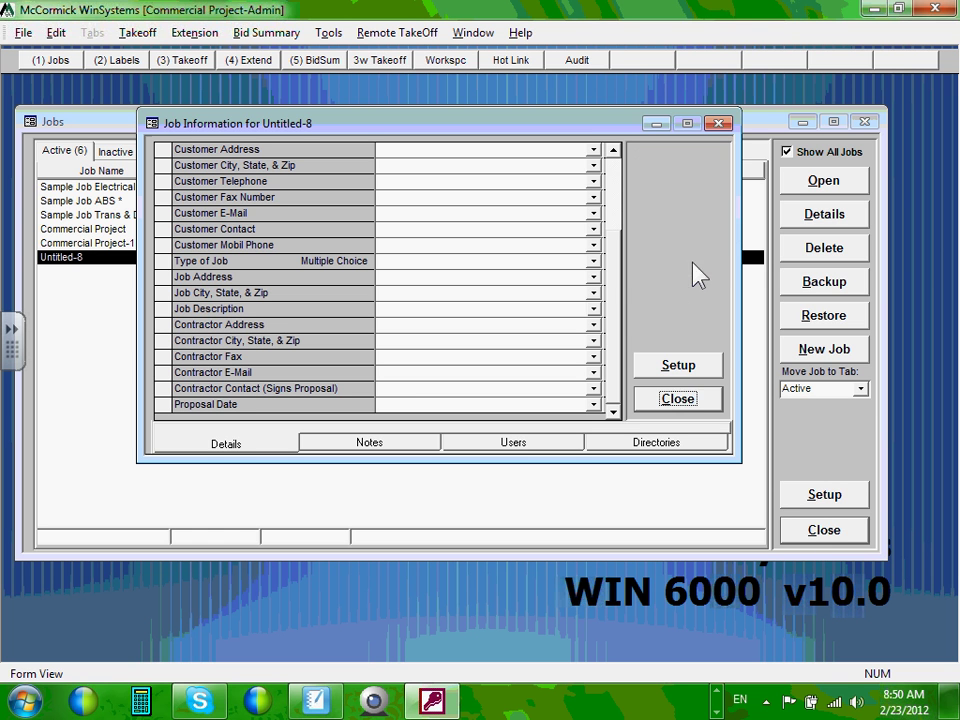
- Paste the labels, labor categories, job-specific parts and extension reports from Sample Job Electrical into the new job, replacing its current labels
left_click(680, 400)
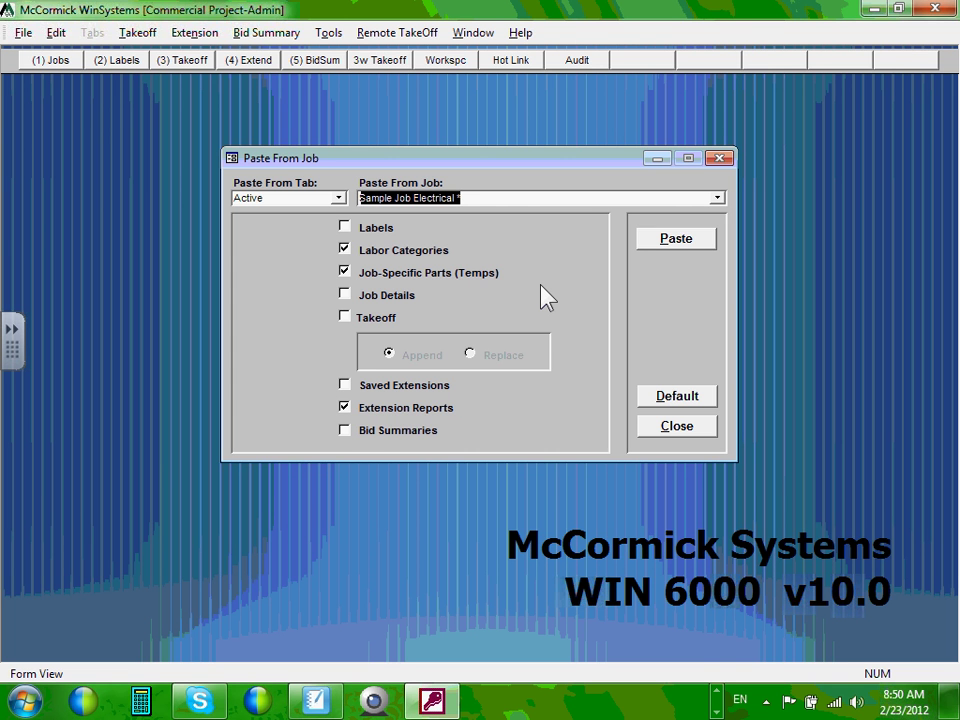
left_click(510, 198)
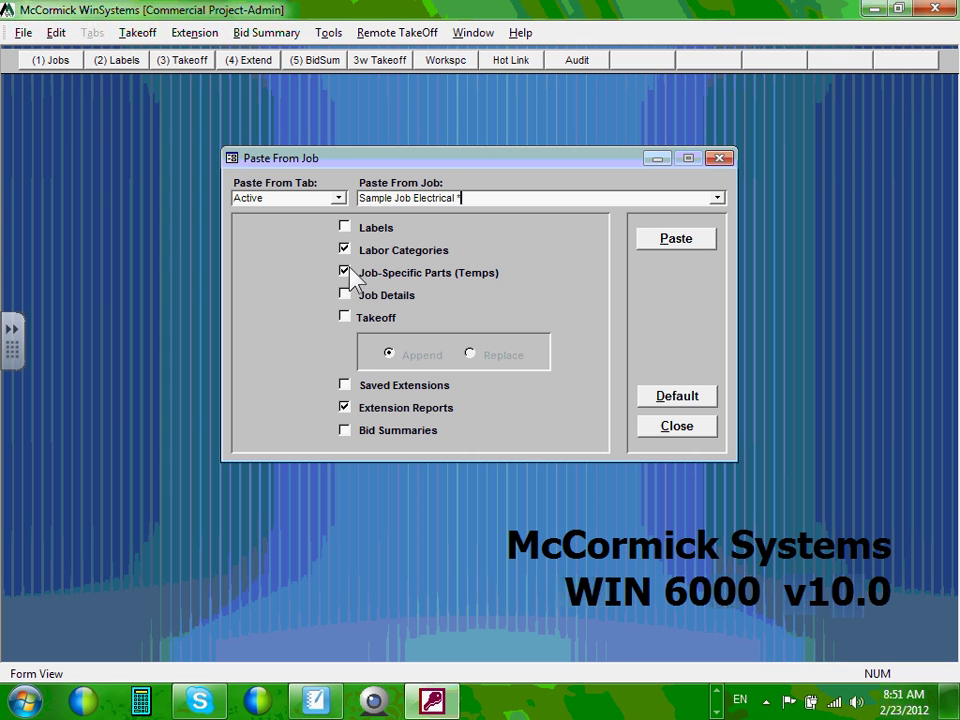
left_click(345, 227)
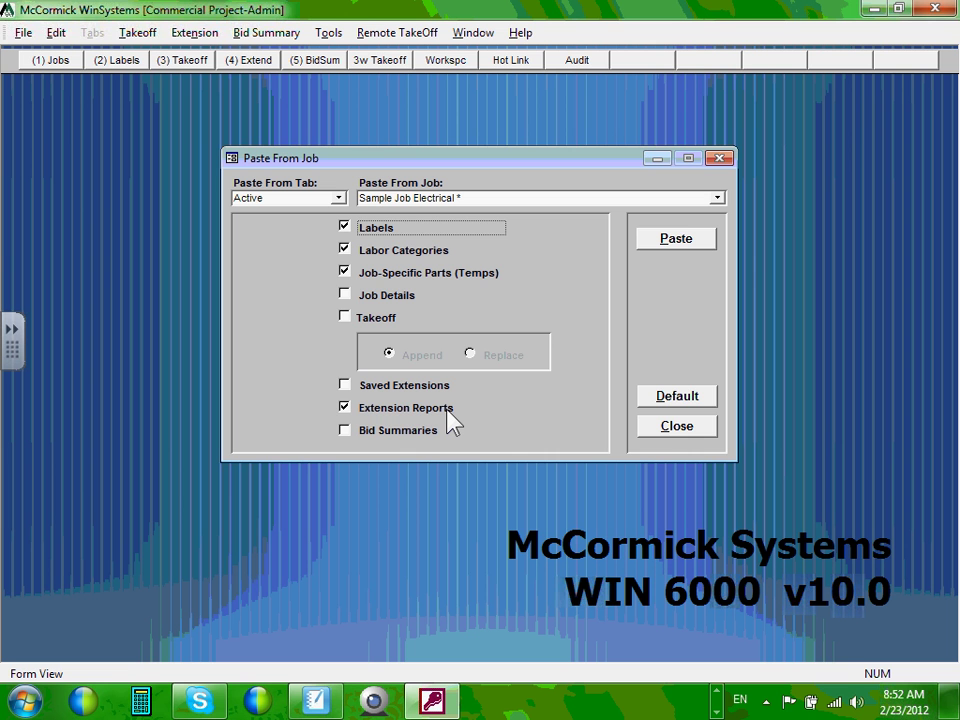
left_click(676, 243)
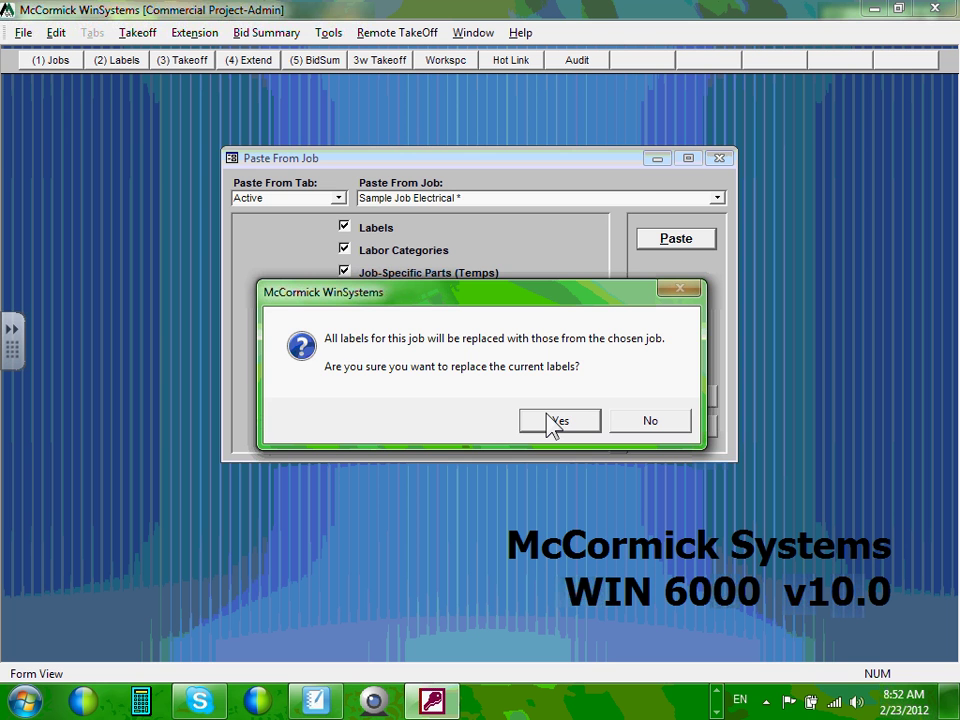
left_click(558, 421)
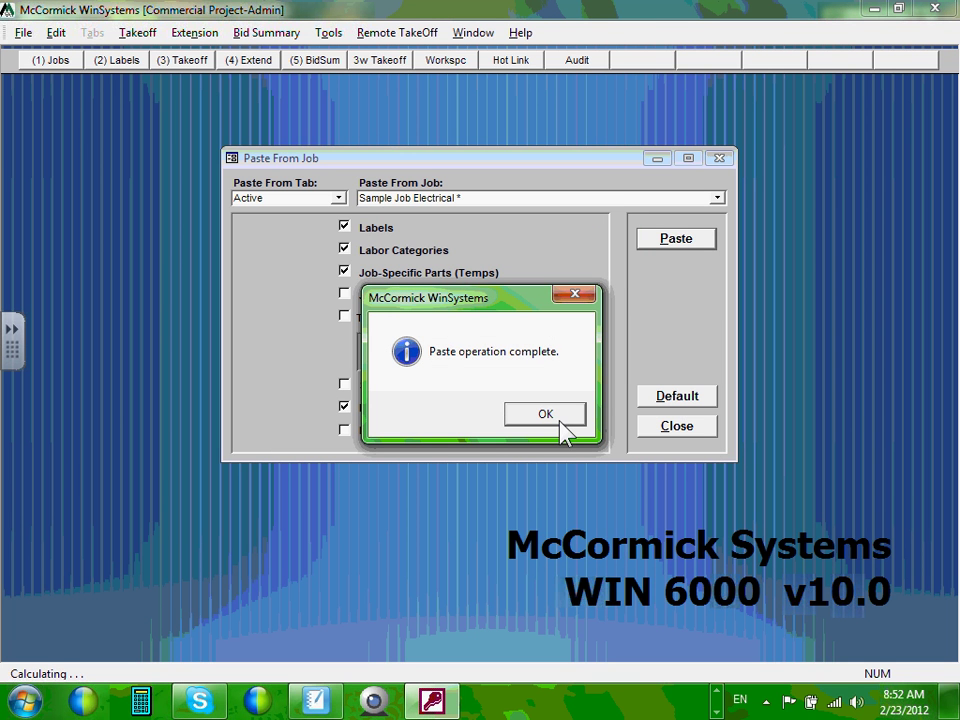
left_click(545, 414)
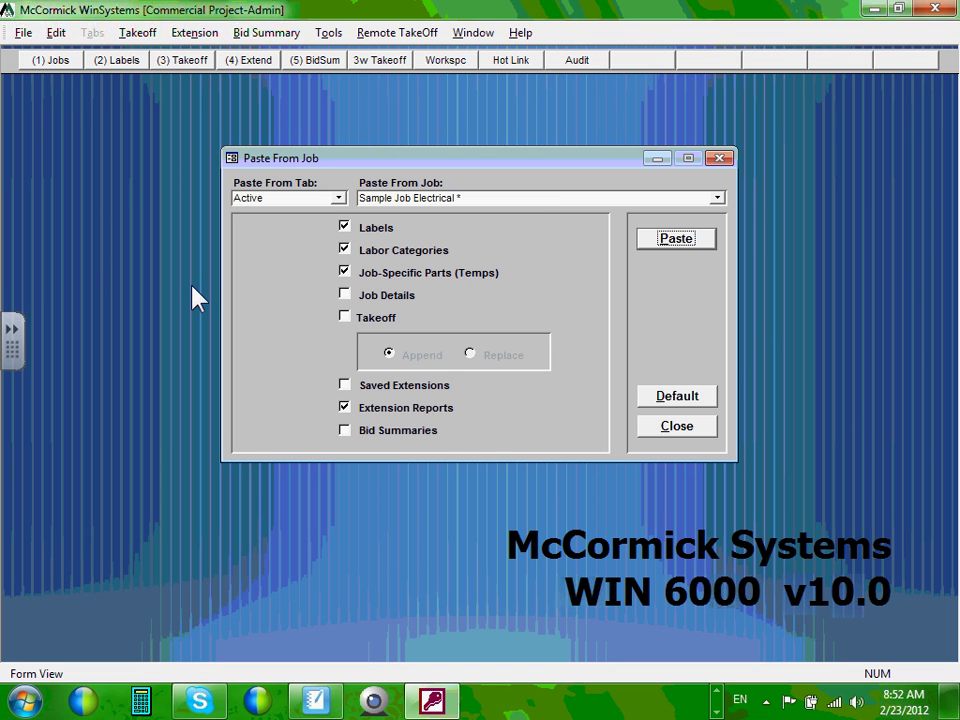
left_click(692, 430)
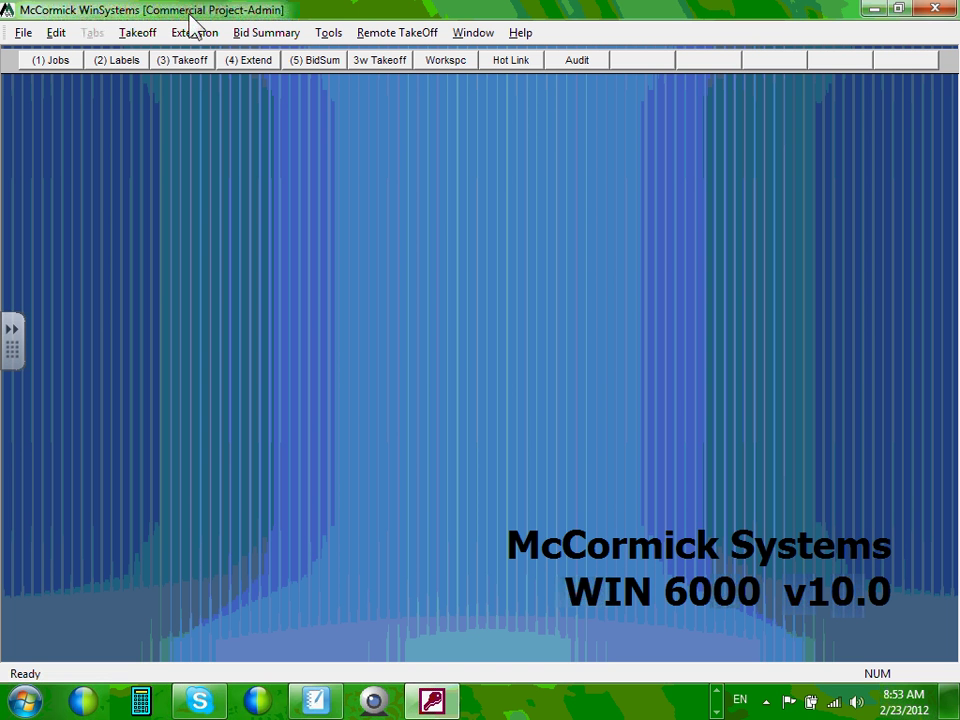
- Check the new Commercial Project entry in the jobs list, and close the list
left_click(52, 60)
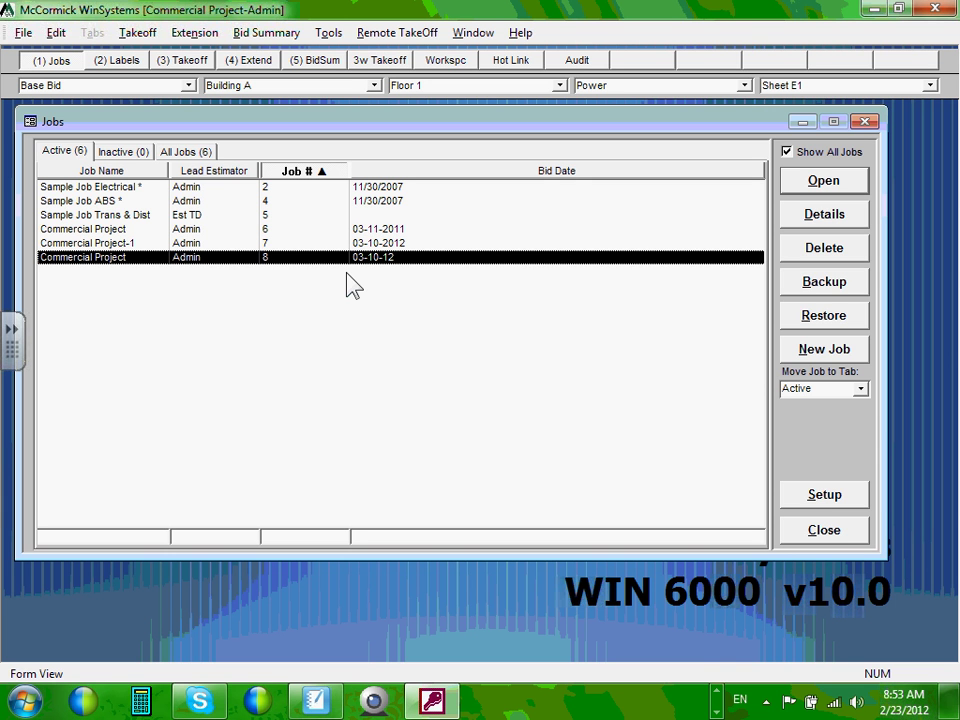
left_click(851, 540)
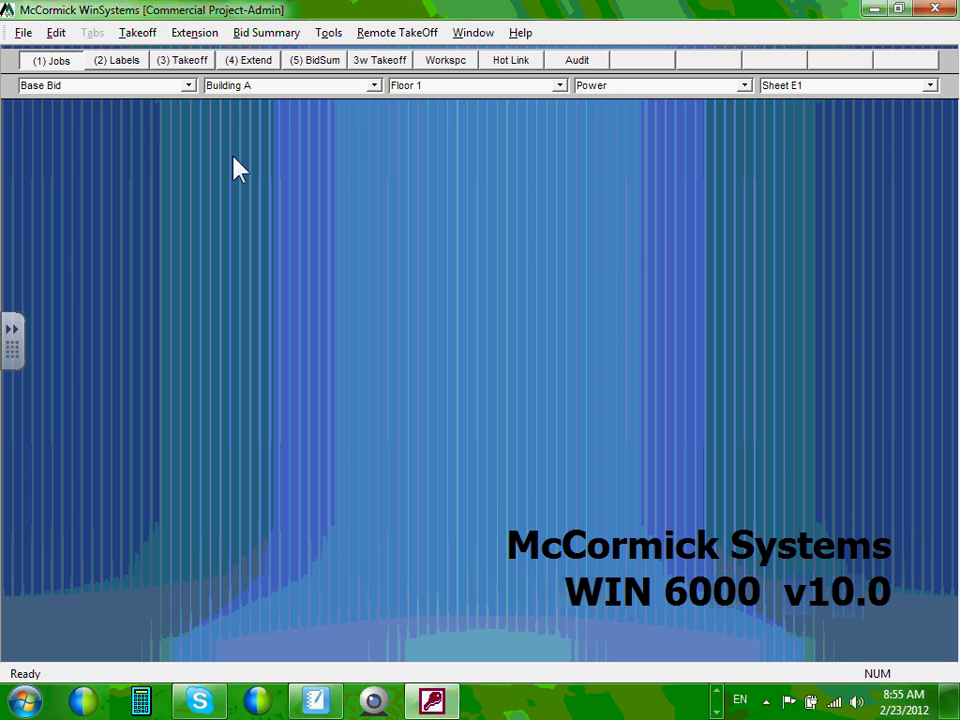
- Review the job information of Commercial Project, job number 8, and close it along with the jobs list
left_click(55, 61)
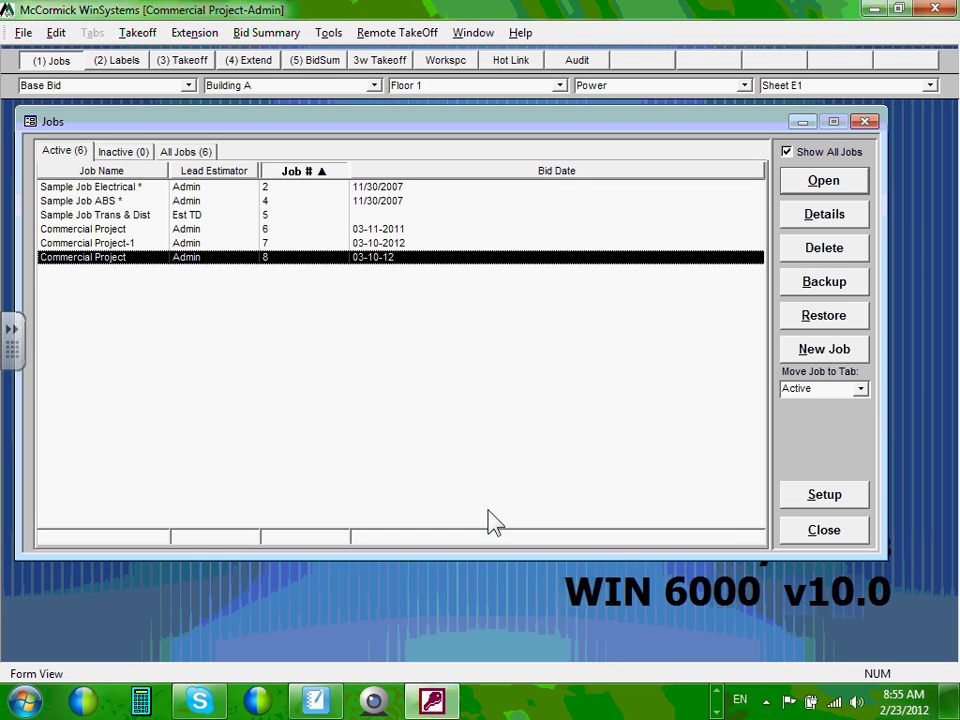
left_click(843, 218)
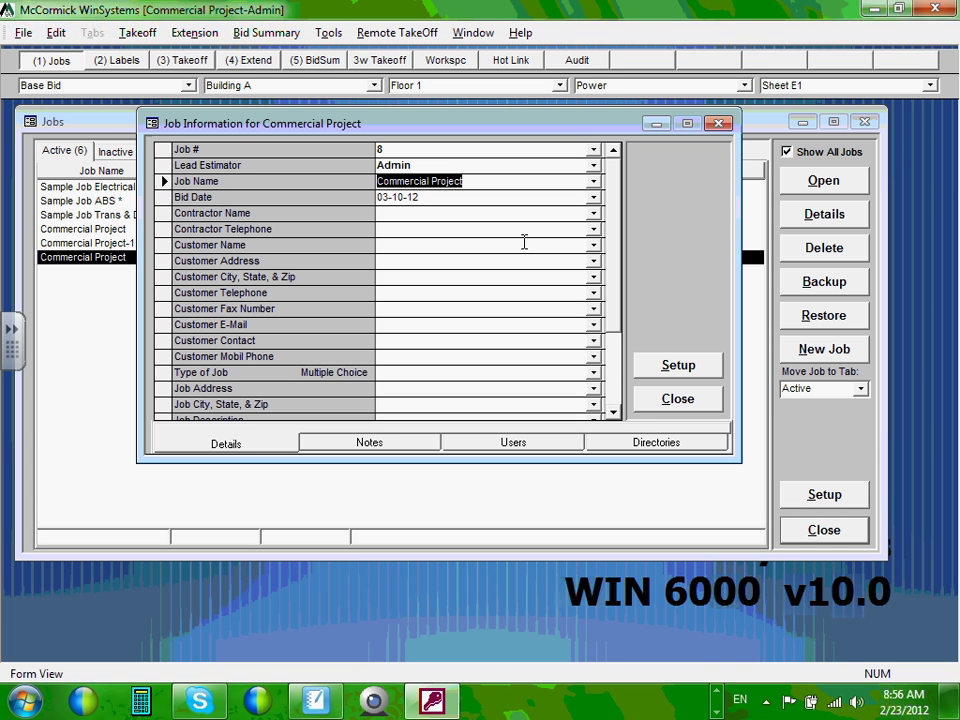
left_click(834, 532)
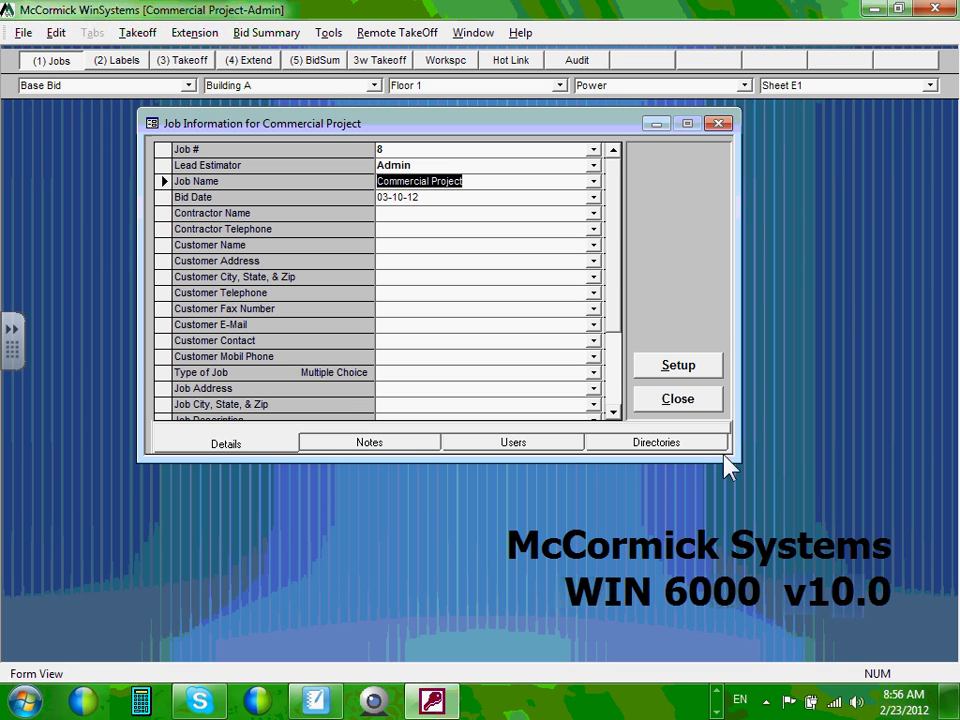
left_click(700, 402)
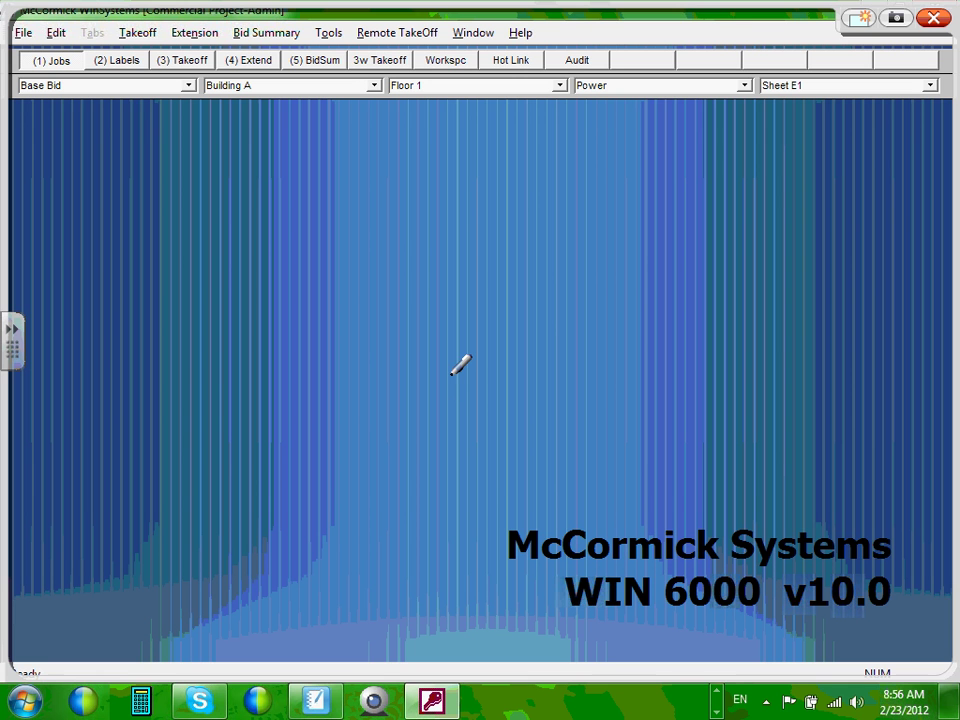
mouse_move(38, 70)
left_mouse_down()
mouse_move(78, 35)
mouse_move(133, 71)
mouse_move(337, 72)
left_mouse_up()
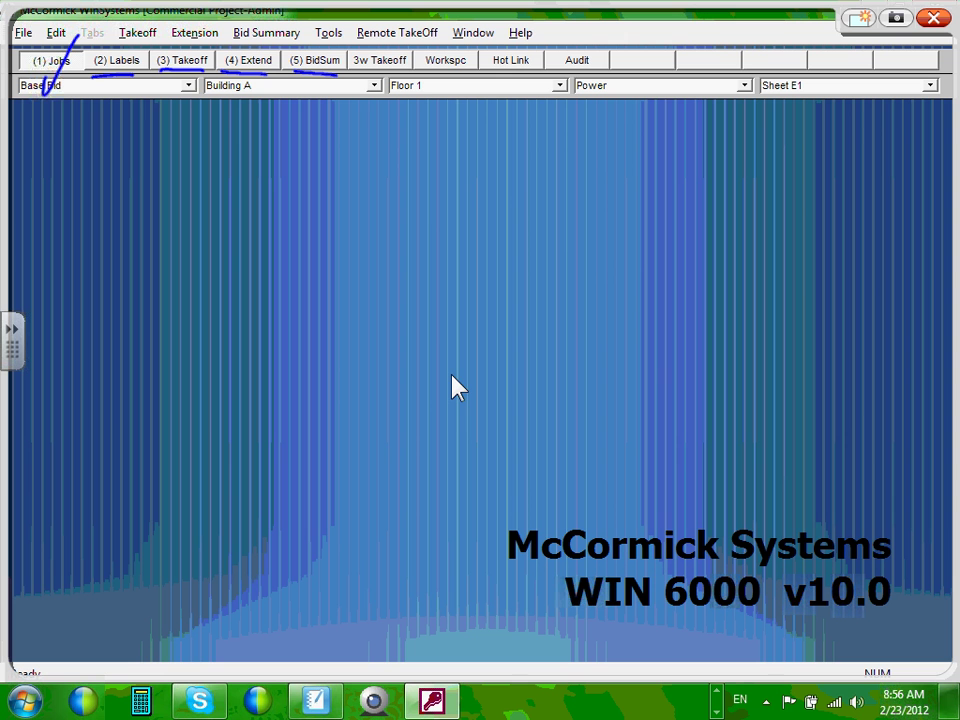
left_click(896, 18)
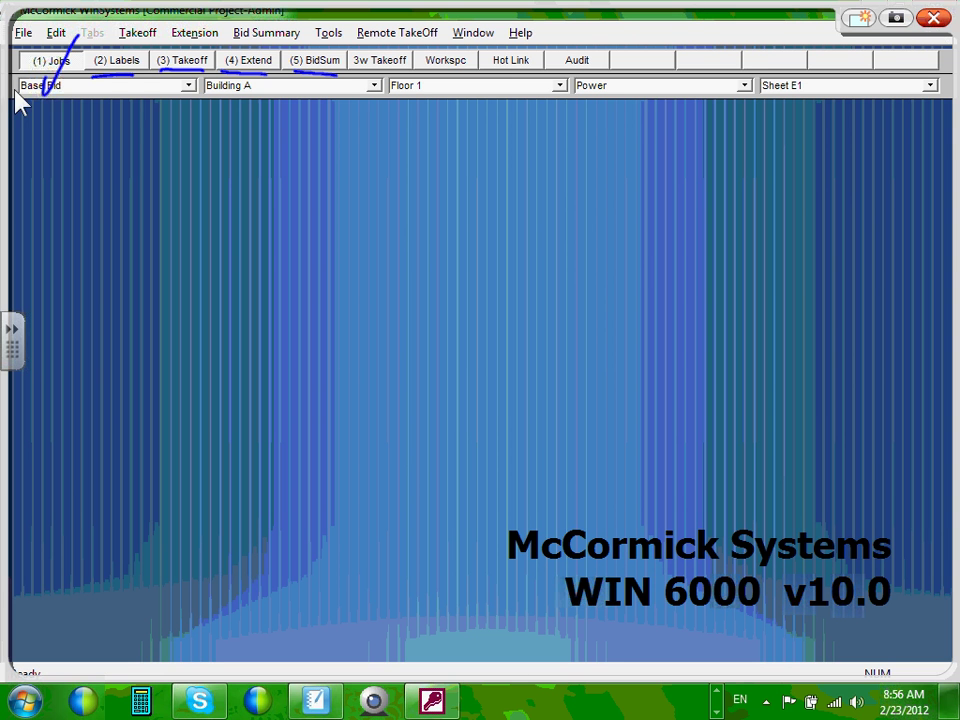
- Open the job's extension labels and enlarge their window in width and height
left_click(131, 64)
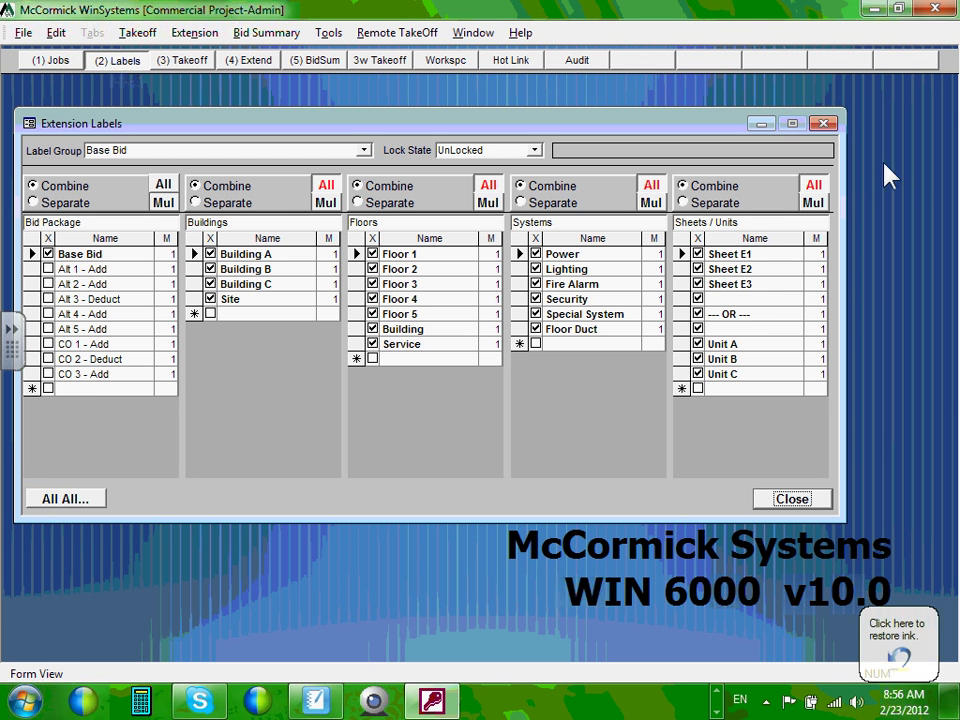
left_click_drag(846, 179, 918, 179)
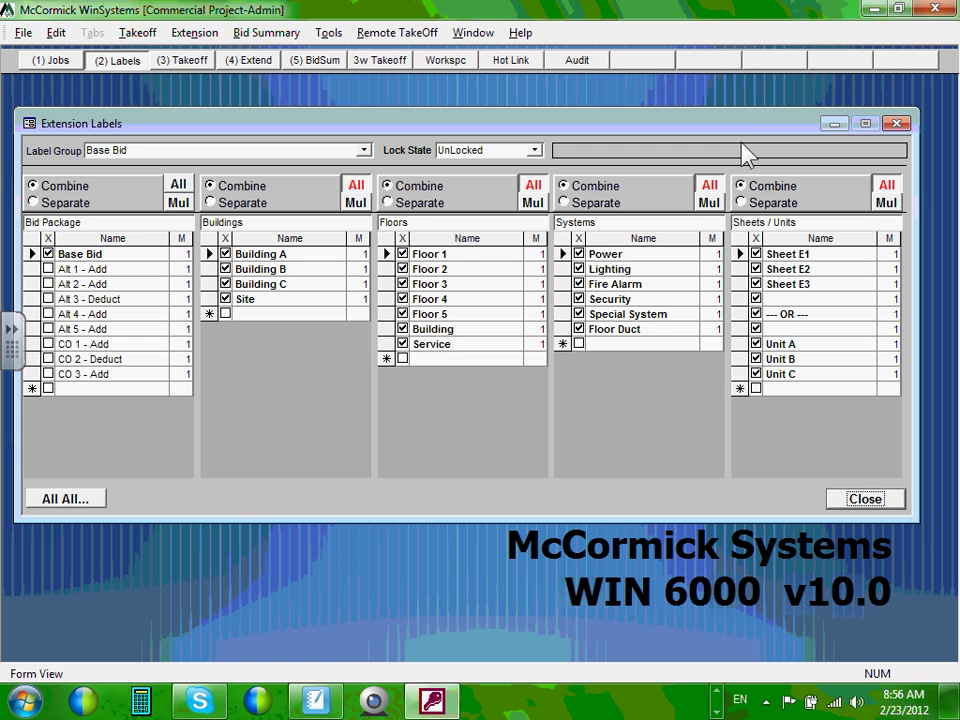
left_click_drag(748, 108, 756, 86)
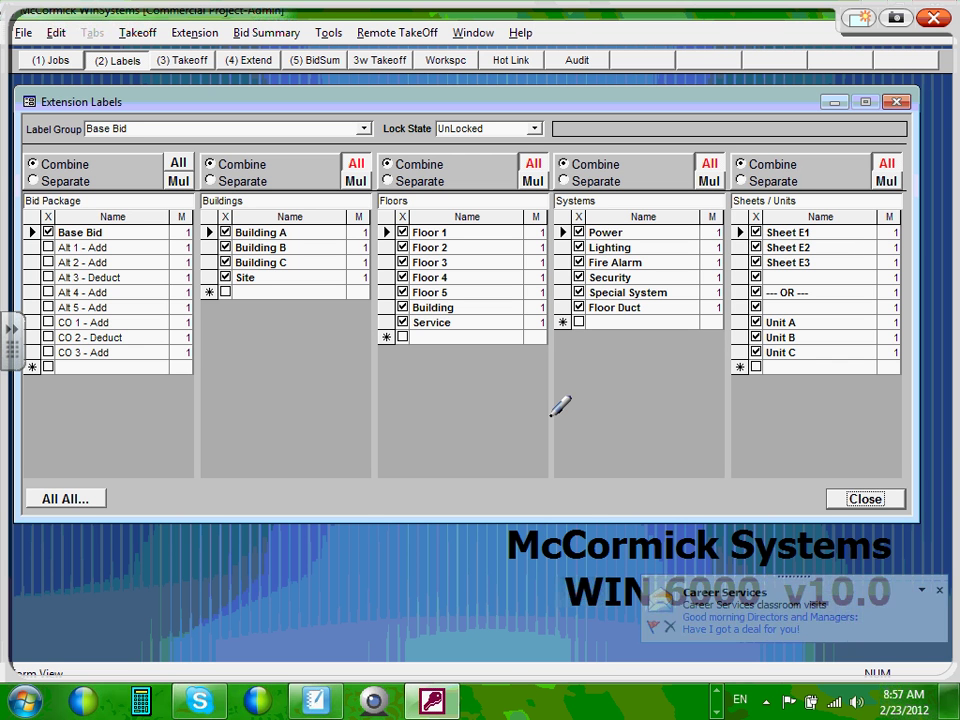
left_click_drag(114, 242, 149, 235)
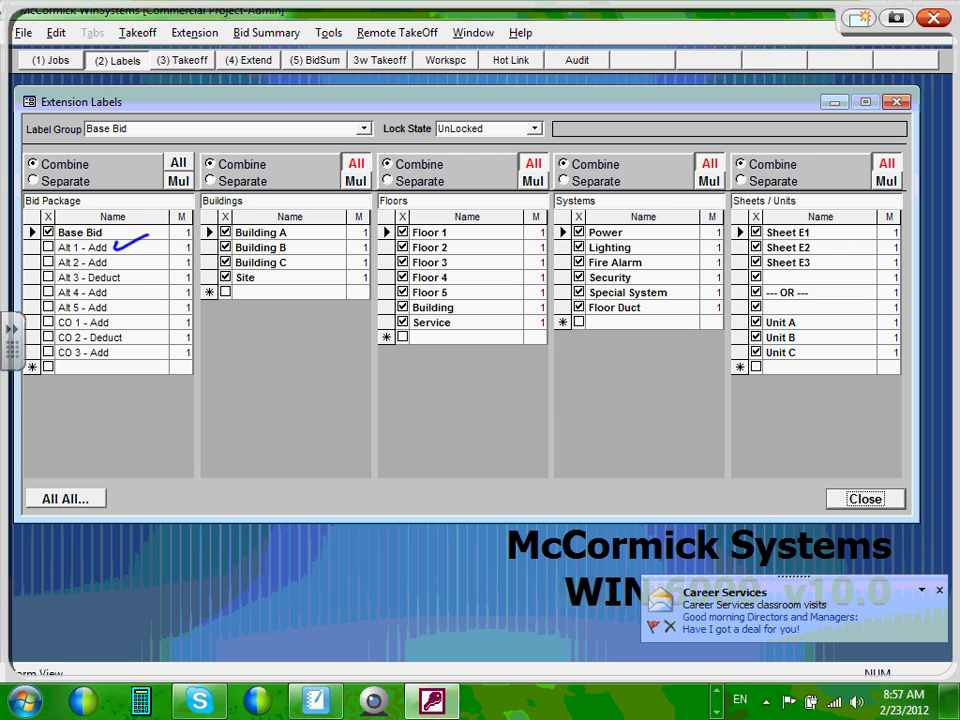
mouse_move(130, 276)
left_mouse_down()
mouse_move(144, 275)
mouse_move(137, 285)
left_mouse_up()
left_click_drag(131, 270, 144, 283)
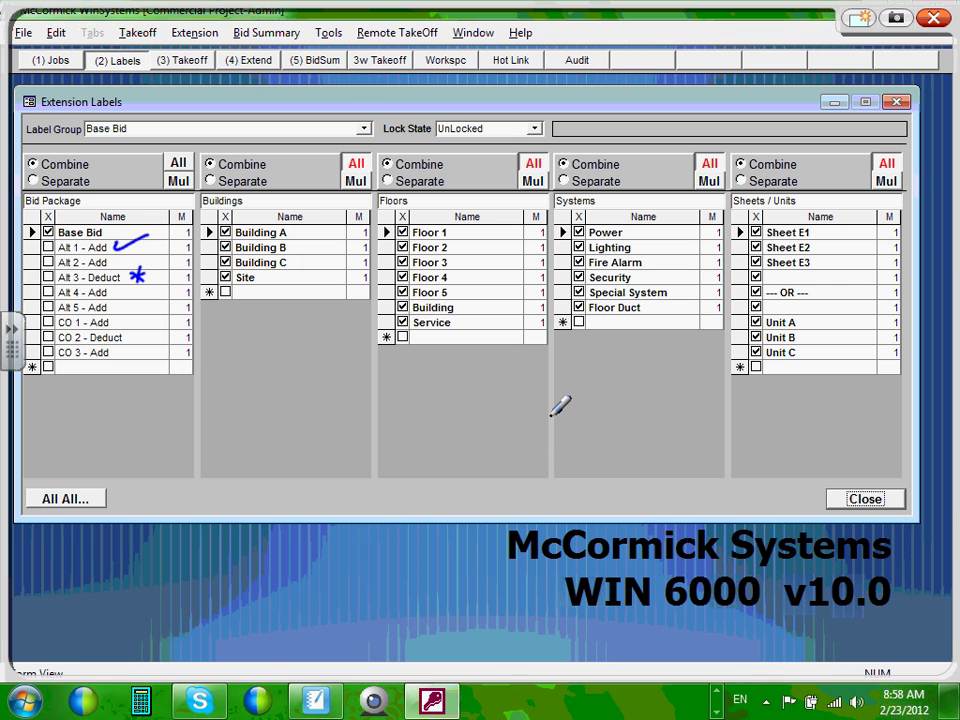
left_click_drag(58, 224, 42, 224)
key("Escape")
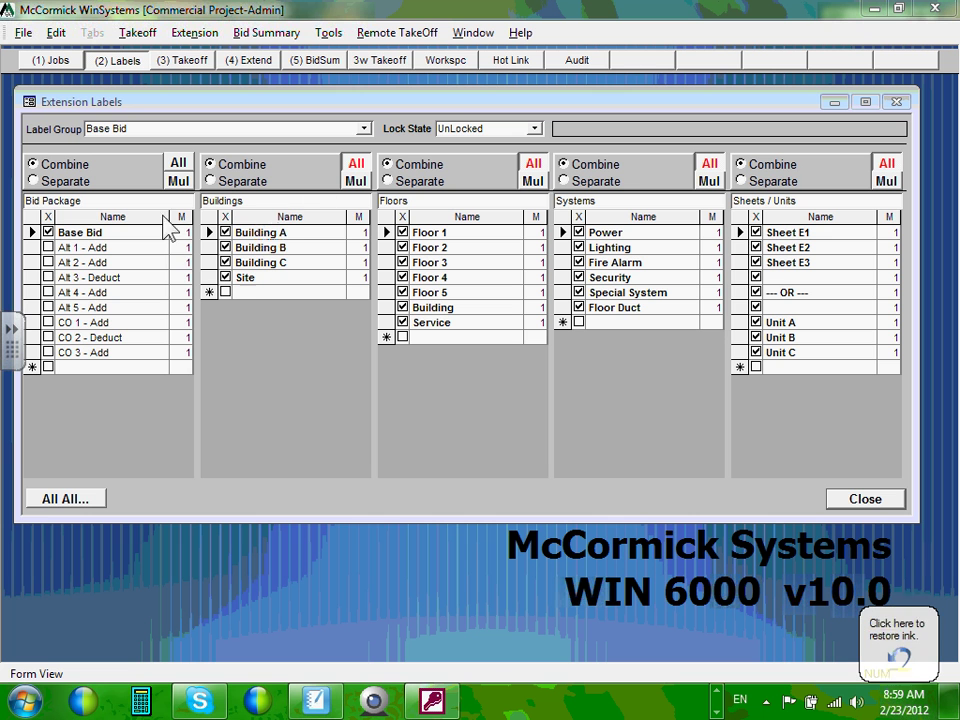
- Exclude Building B and Building C from the extension in the Buildings labels
left_click(225, 263)
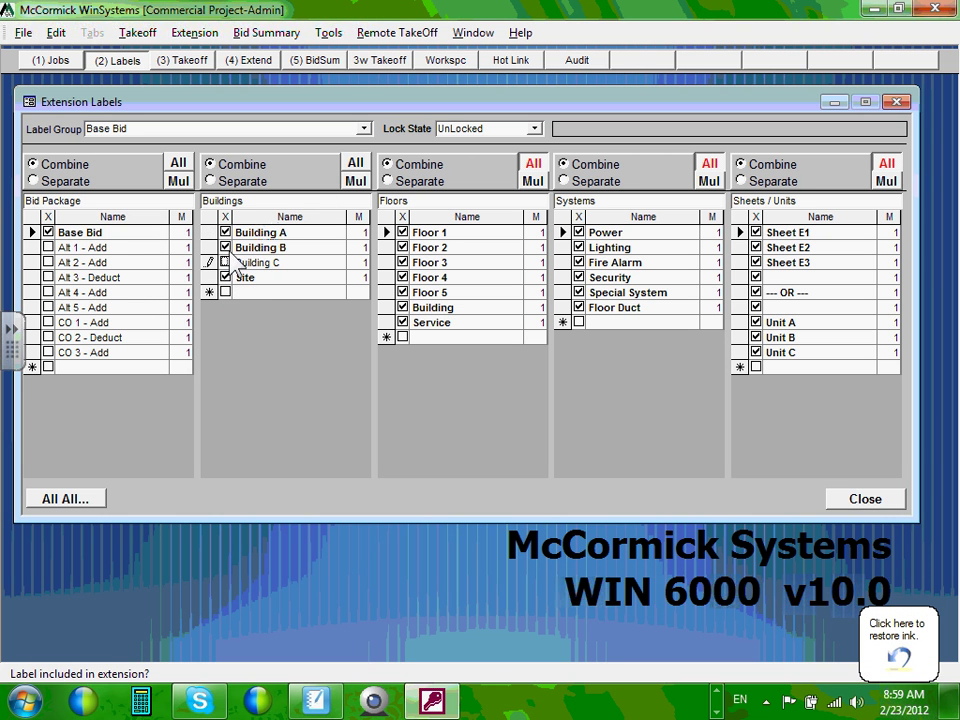
left_click(225, 248)
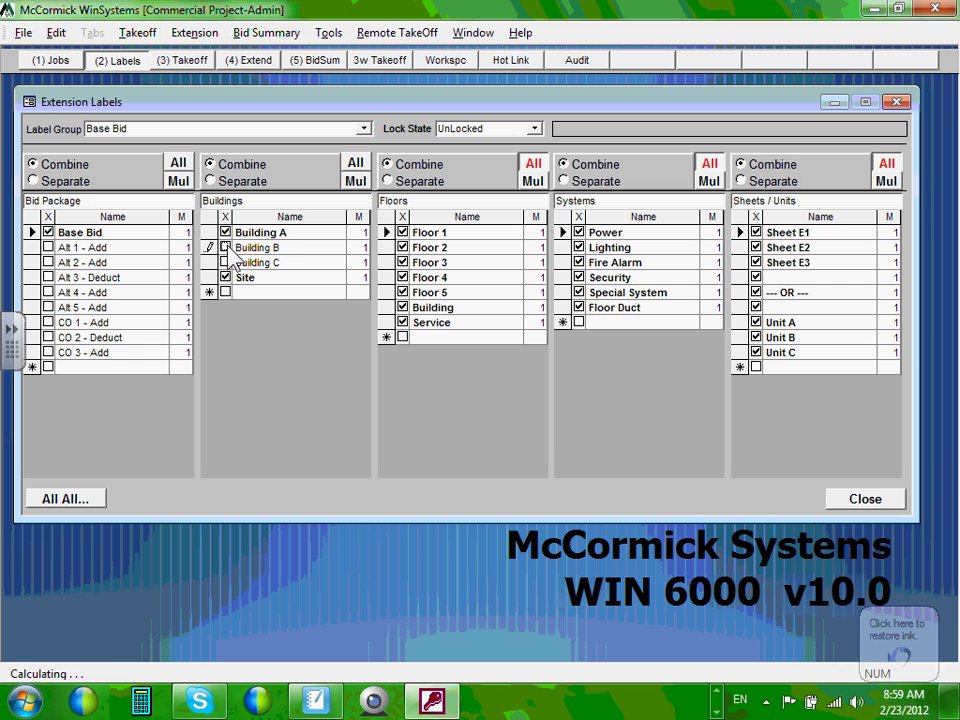
left_click(301, 250)
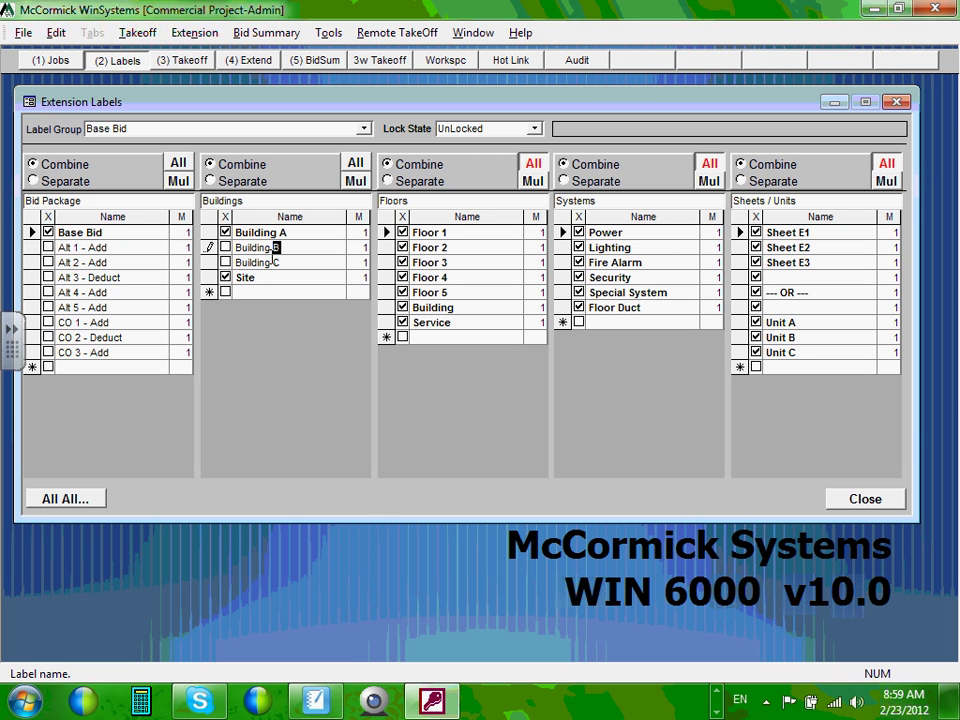
left_click(298, 238)
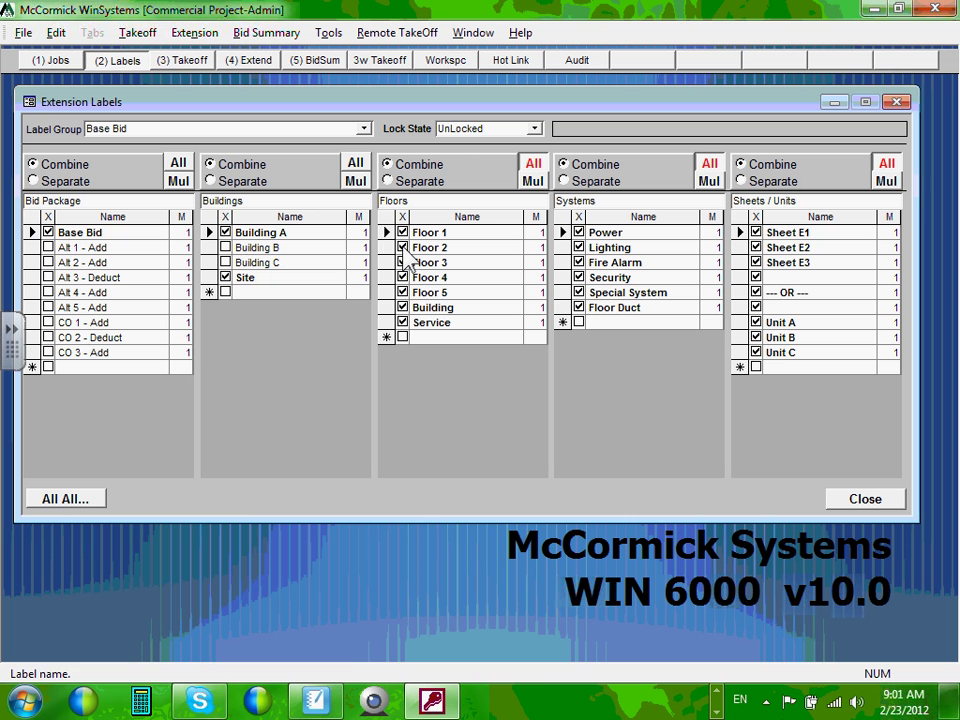
- Exclude Floor 2, Floor 3, Floor 4, Floor 5 and Building from the extension in the Floors labels
left_click(402, 247)
left_click(403, 262)
left_click(402, 277)
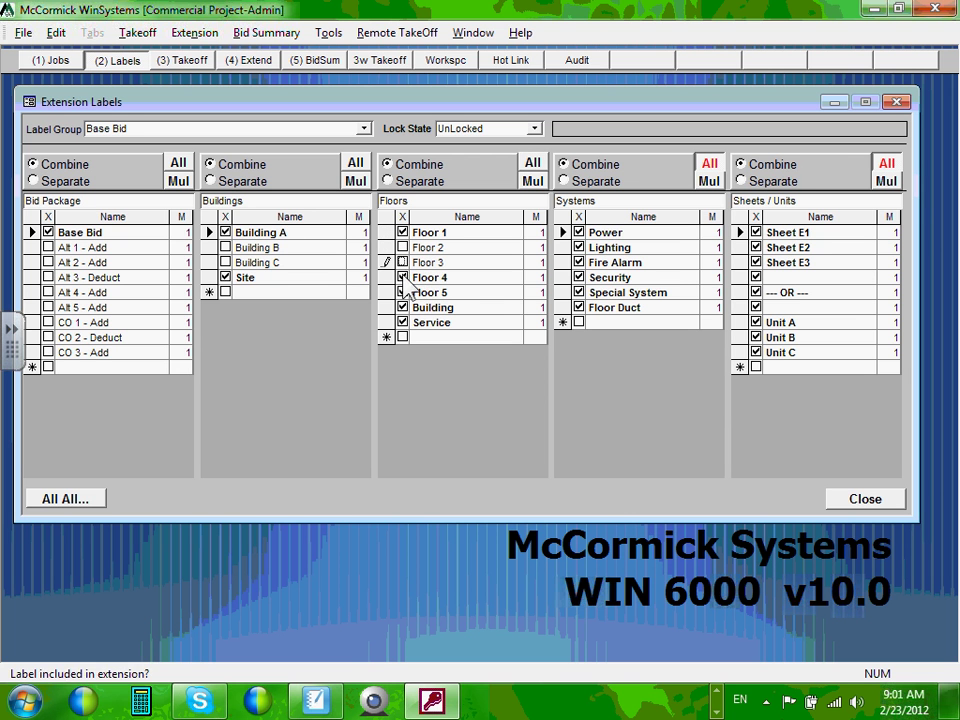
left_click(402, 292)
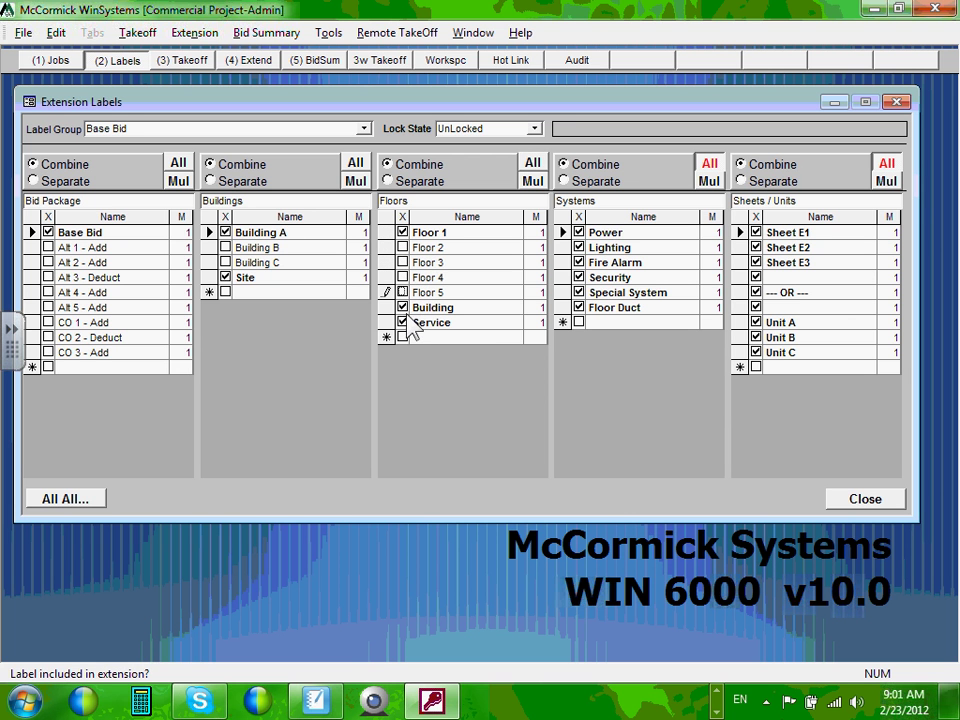
left_click(403, 308)
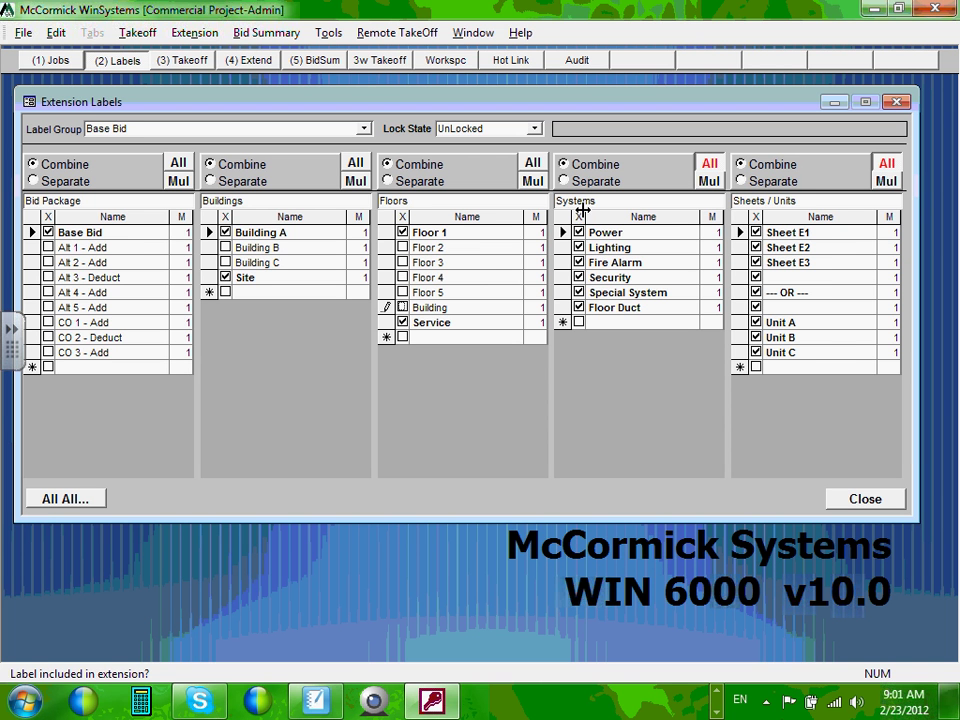
left_click(613, 200)
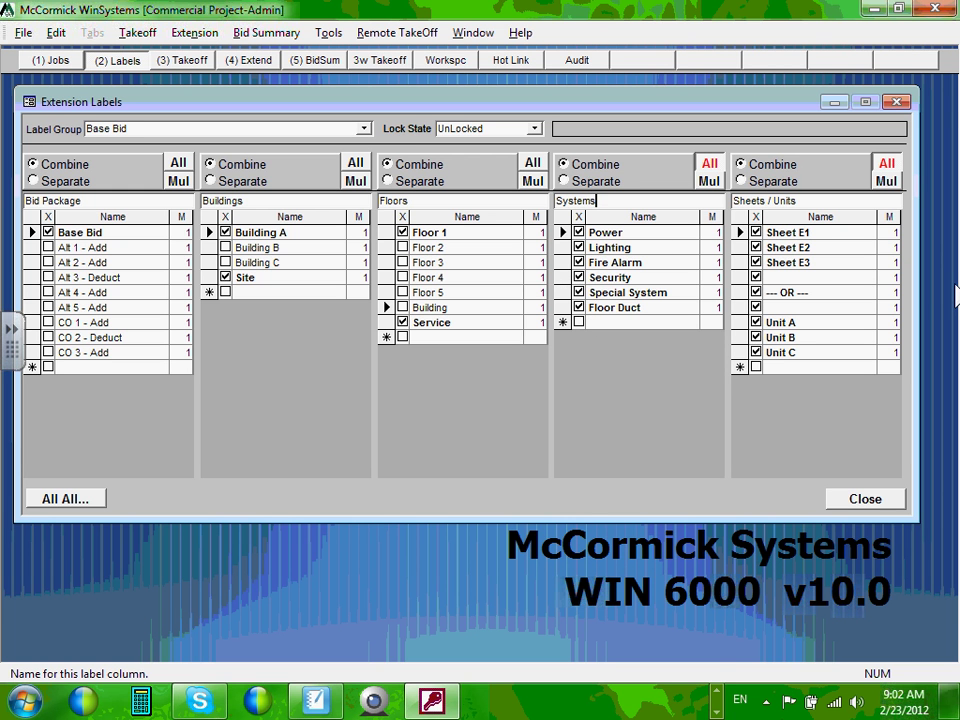
left_click(619, 321)
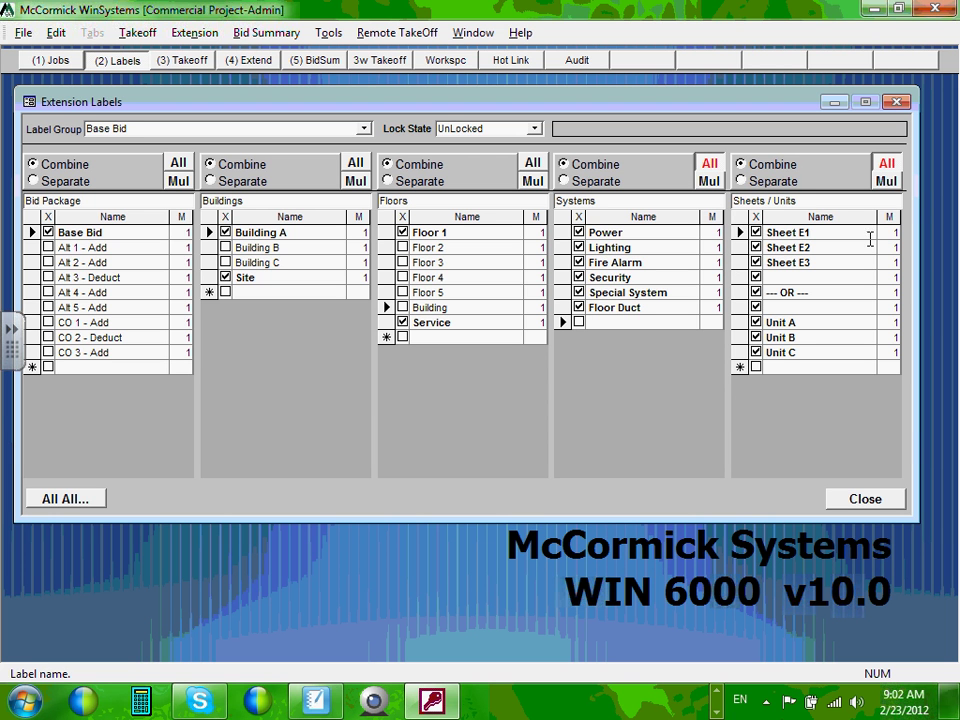
- Rename the Sheet E1, Sheet E2 and Sheet E3 labels in Sheets / Units as E1, E2 and E3
left_click(839, 232)
double_click(839, 232)
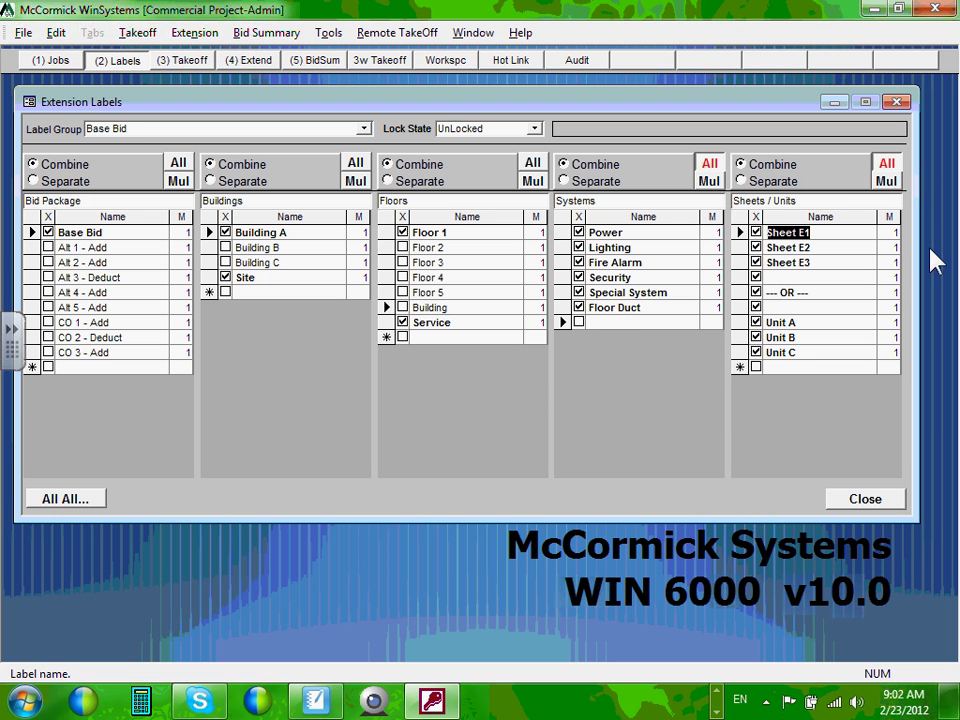
type("E1")
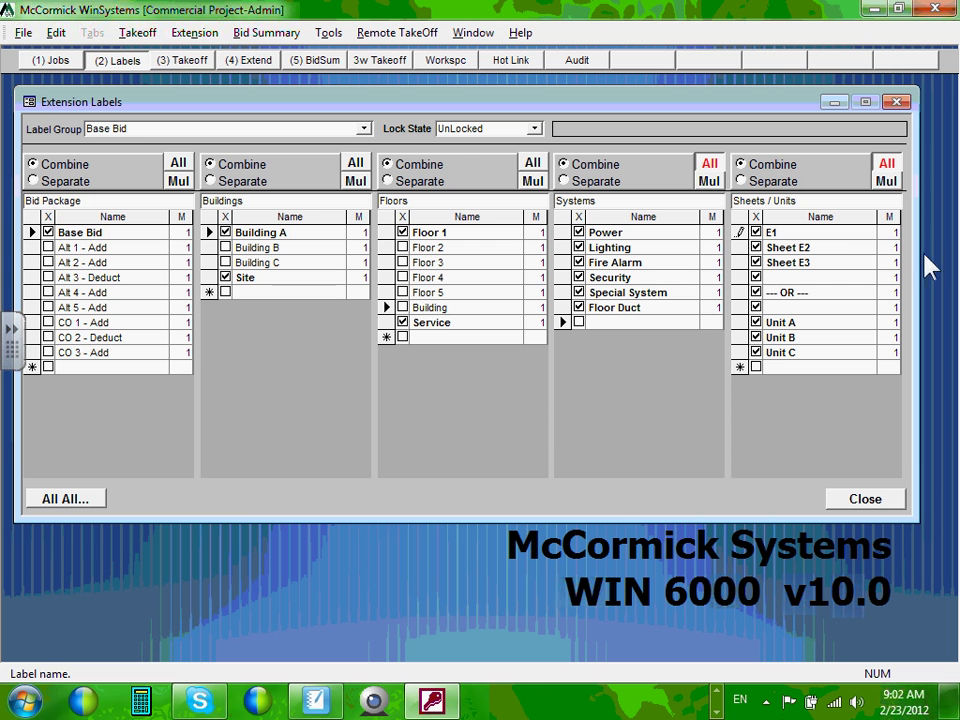
key("Return")
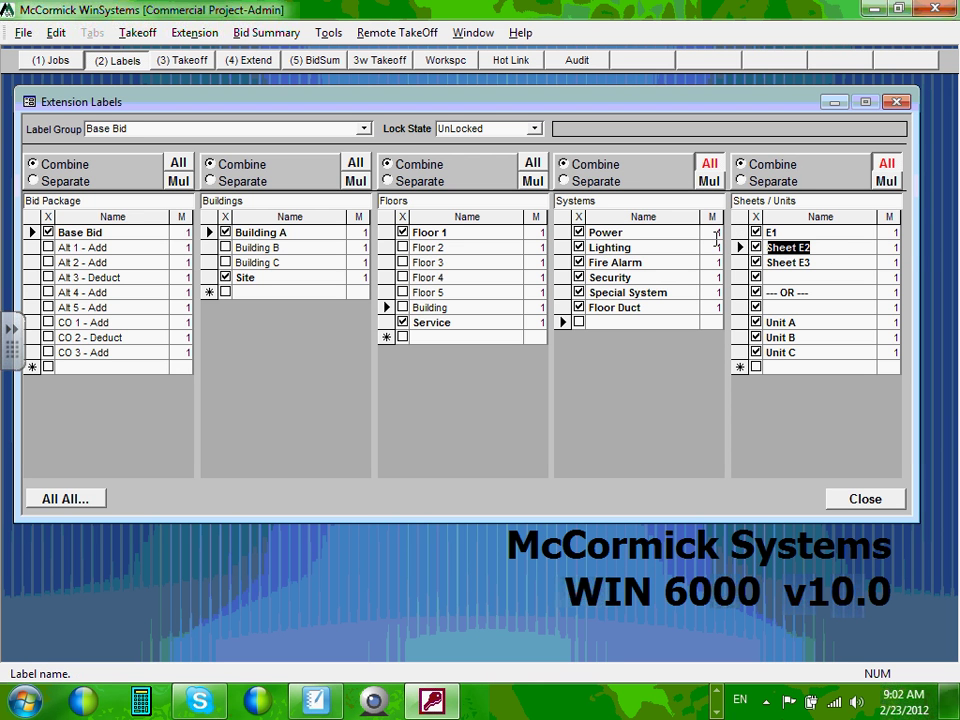
type("E2")
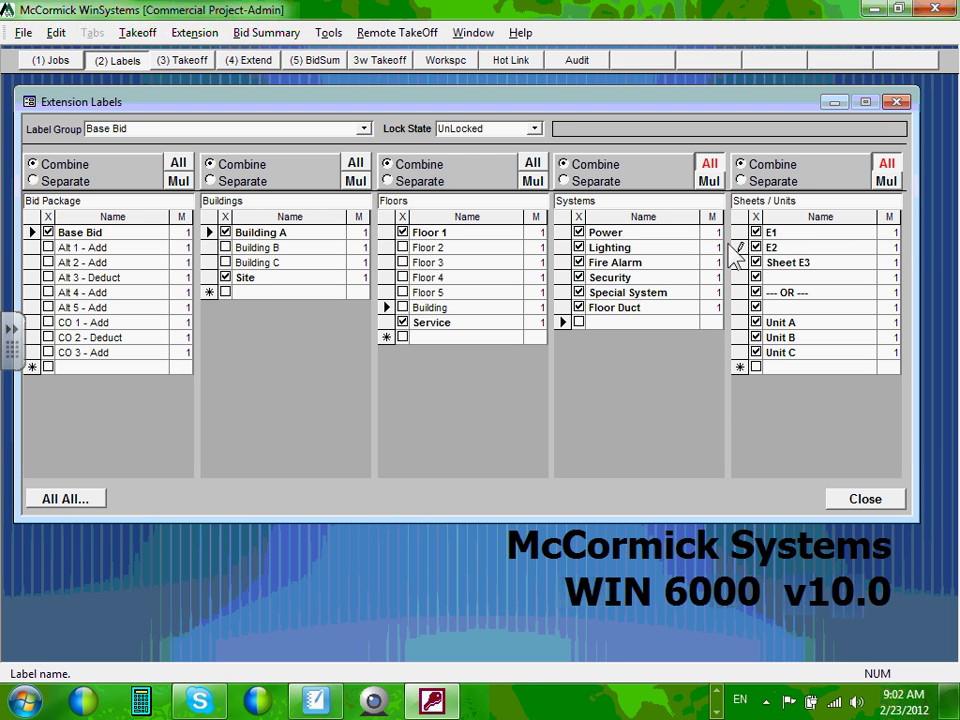
left_click(821, 261)
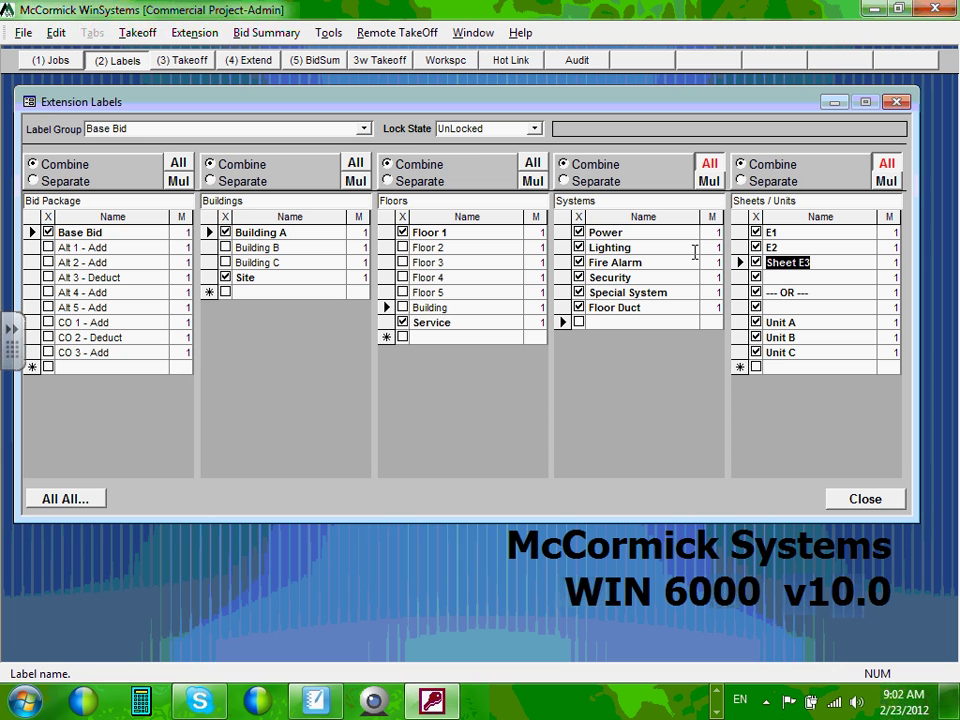
type("E3")
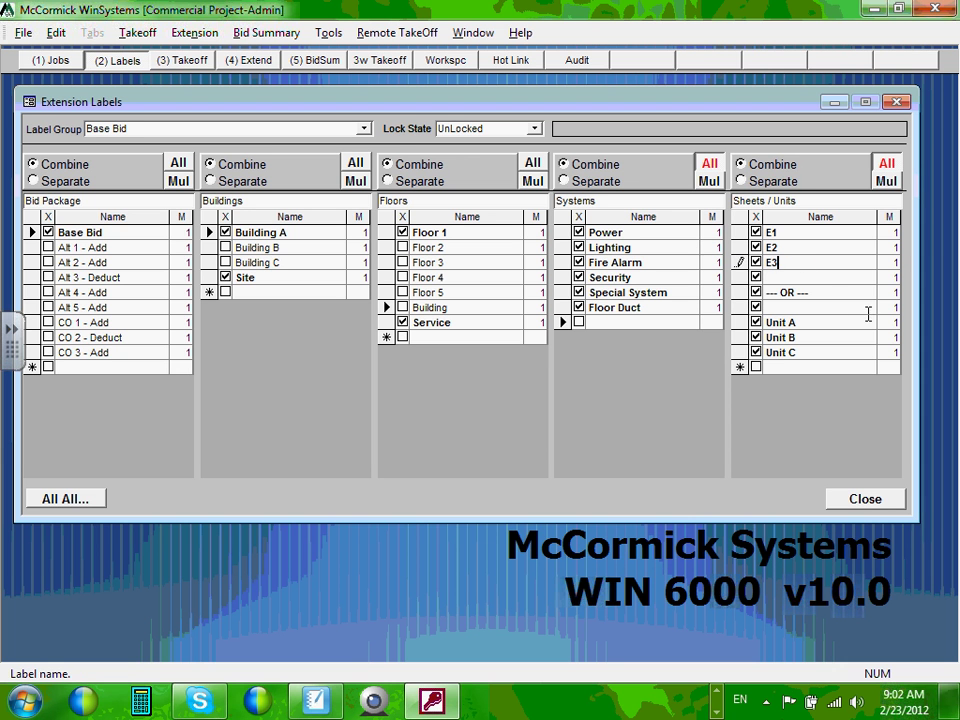
- Name the blank label below E3 as E4, replace the OR separator label with E5, and name the blank label after it E6
left_click(786, 292)
left_click(783, 277)
type("E4")
left_click(765, 292)
left_click(766, 294)
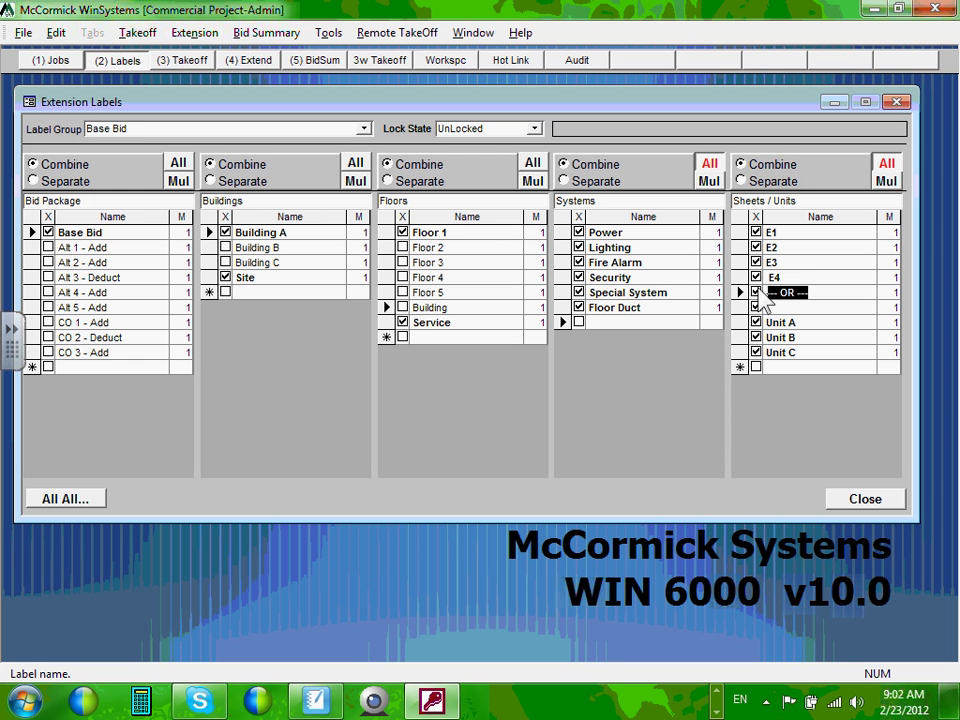
type("E5")
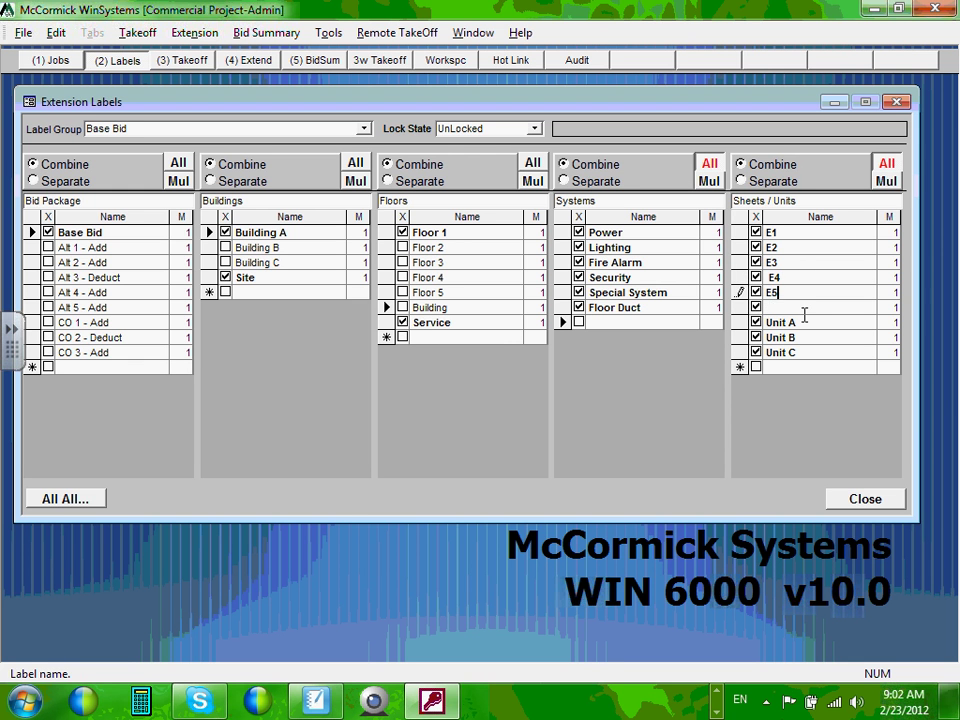
left_click(804, 313)
type("E6")
left_click(797, 290)
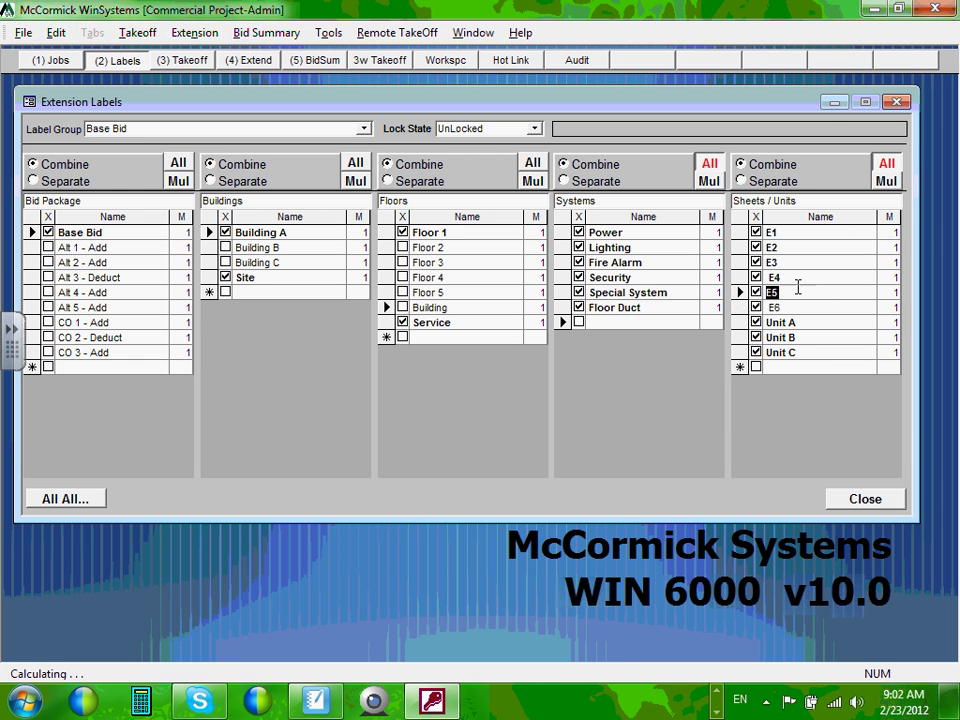
- Remove the leading spaces from the E4 and E6 labels in Sheets / Units
left_click(773, 279)
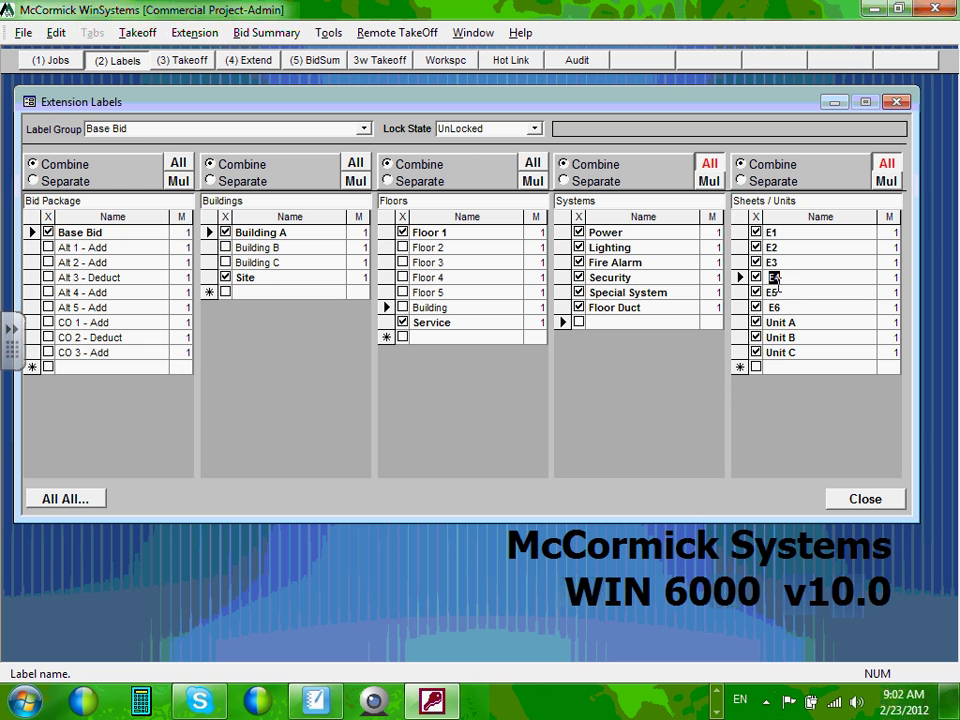
left_click(766, 279)
left_click(771, 279)
key("BackSpace")
left_click(771, 310)
- Rename the Unit A, Unit B and Unit C labels in Sheets / Units as E7, E8 and E9
left_click(801, 323)
left_click_drag(803, 325, 763, 322)
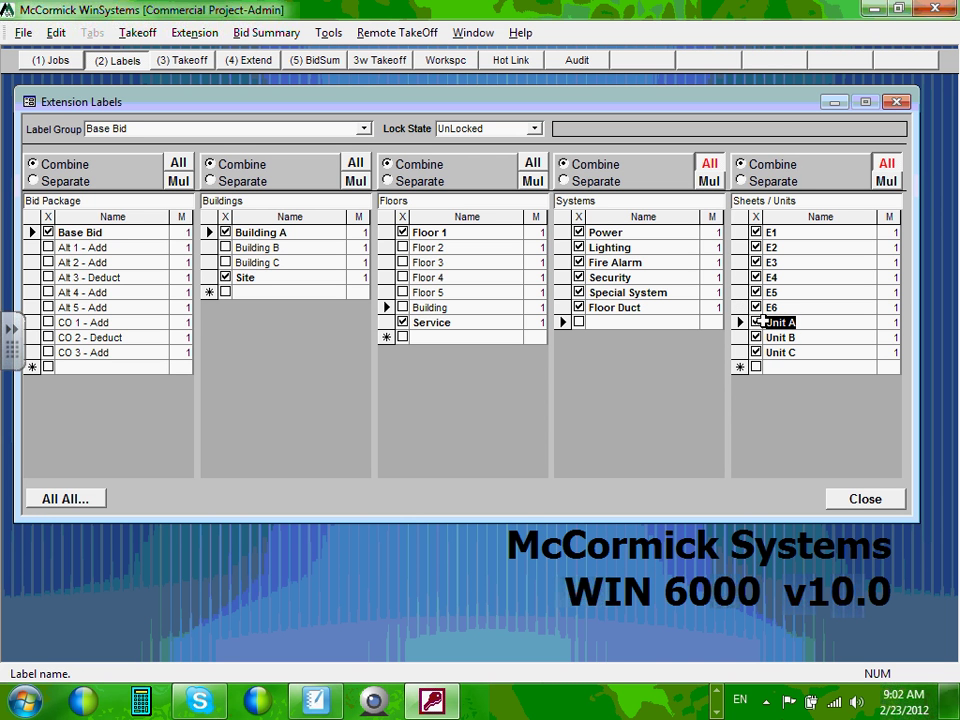
type("E7")
left_click_drag(803, 339, 732, 337)
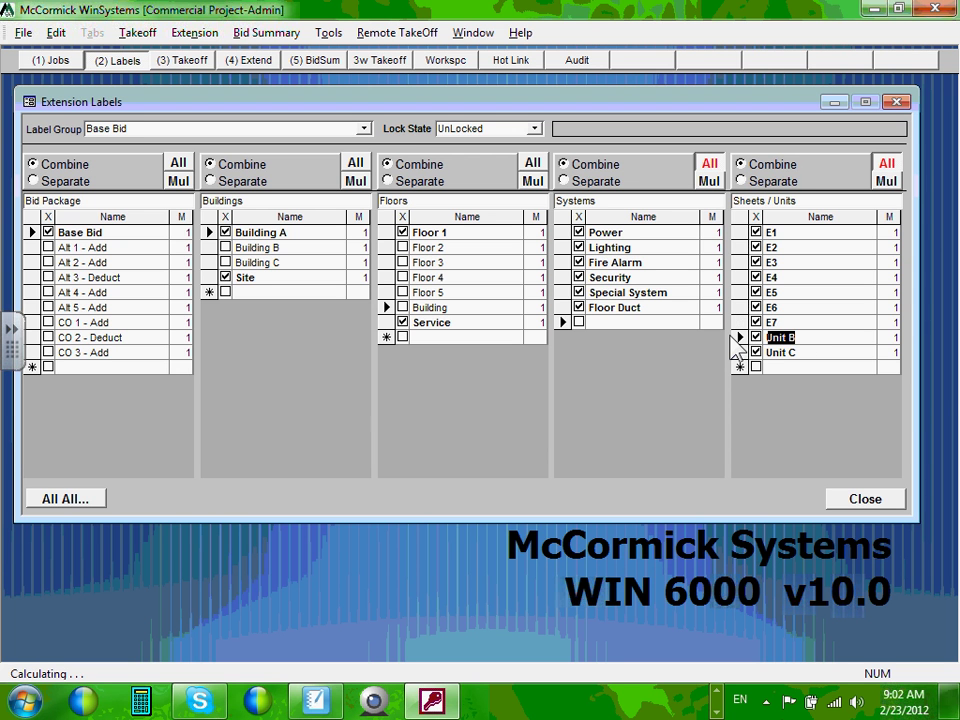
type("E8")
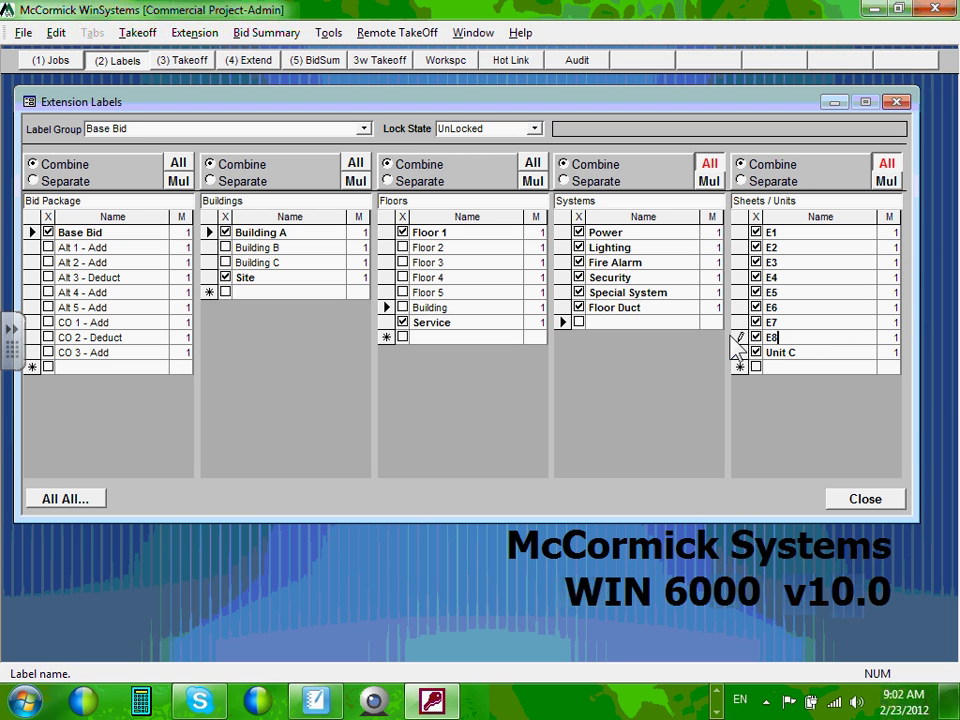
double_click(799, 352)
key("BackSpace")
key("BackSpace")
key("BackSpace")
key("BackSpace")
key("BackSpace")
key("BackSpace")
type("E9")
key("Down")
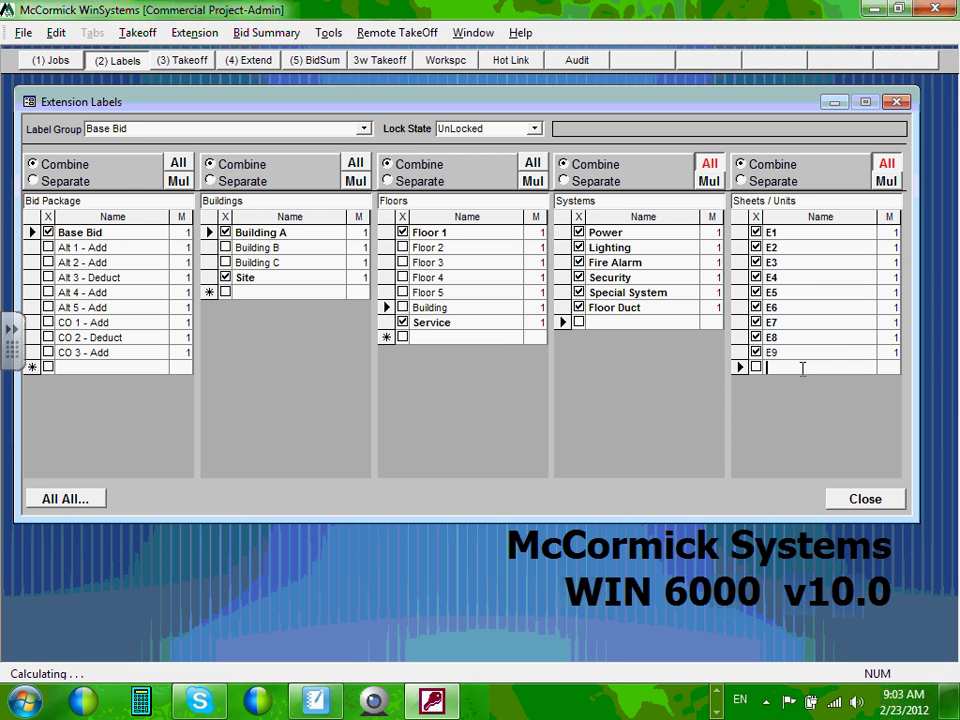
- Add an E10 label in Sheets / Units and deselect the blank label row below it
type("E")
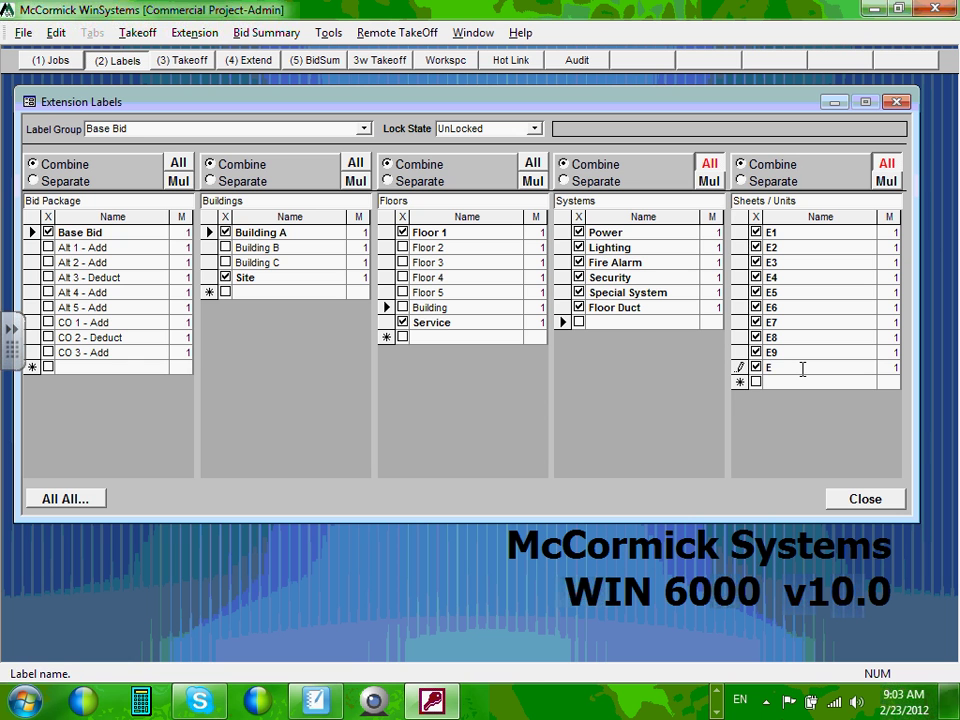
type("10")
left_click(770, 382)
type("E")
key("BackSpace")
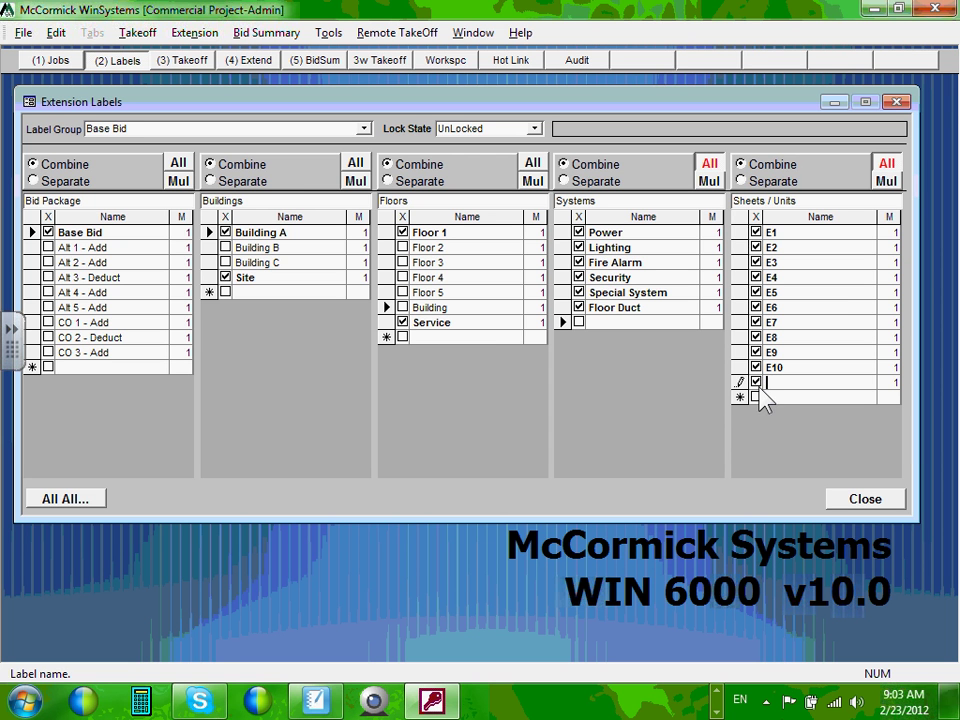
left_click(757, 383)
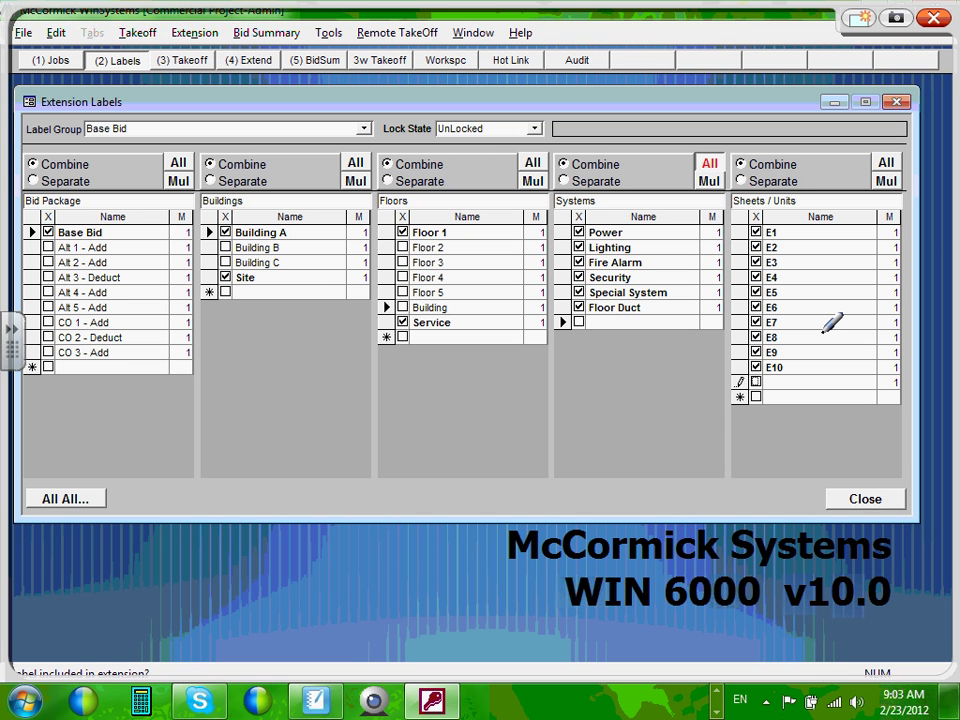
- Circle Base Bid, Building A, Floor 1, Power and E6 in red ink and link them across the label columns
mouse_move(794, 300)
left_mouse_down()
mouse_move(766, 302)
mouse_move(795, 306)
mouse_move(790, 298)
left_mouse_up()
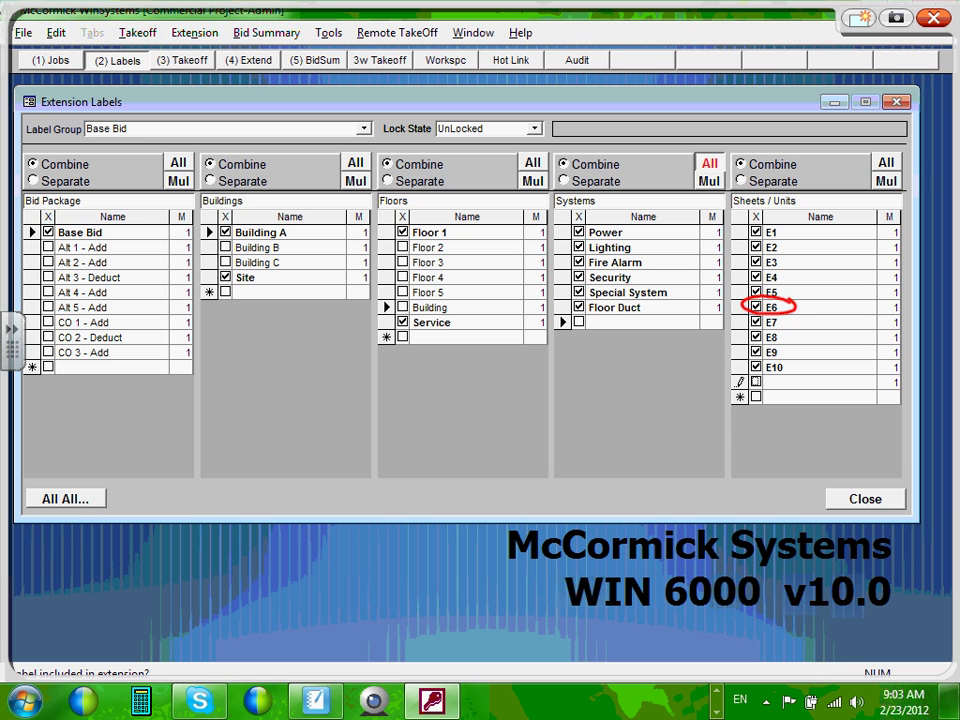
mouse_move(638, 224)
left_mouse_down()
mouse_move(608, 214)
mouse_move(590, 237)
mouse_move(640, 226)
left_mouse_up()
mouse_move(440, 217)
left_mouse_down()
mouse_move(386, 226)
mouse_move(472, 225)
left_mouse_up()
mouse_move(285, 220)
left_mouse_down()
mouse_move(215, 233)
mouse_move(567, 219)
left_mouse_up()
left_click_drag(629, 222, 746, 300)
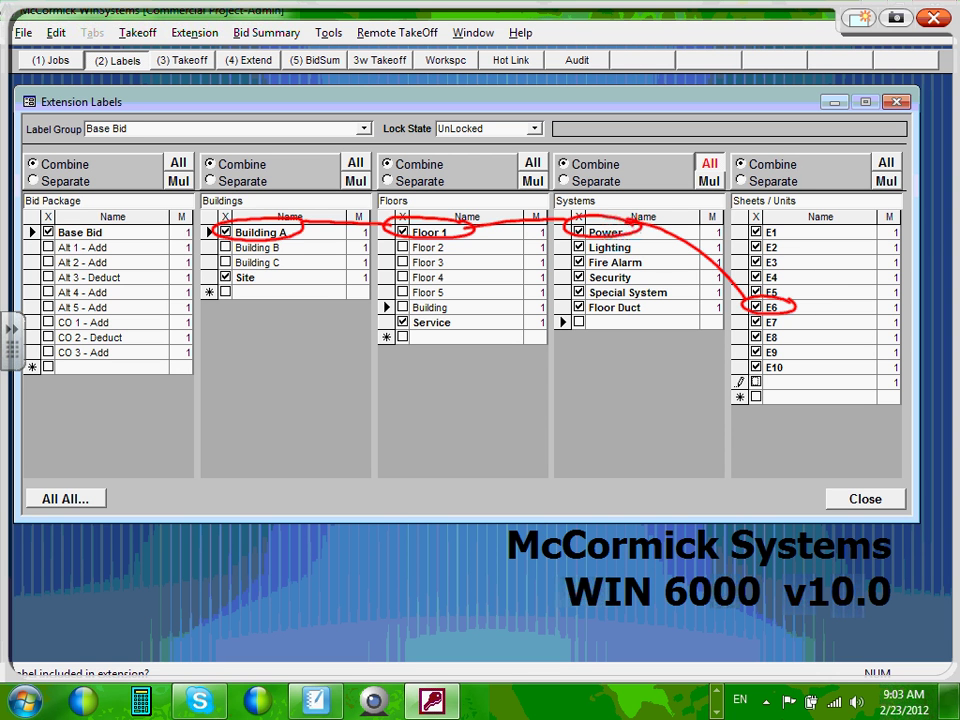
mouse_move(98, 219)
left_mouse_down()
mouse_move(50, 236)
mouse_move(207, 231)
left_mouse_up()
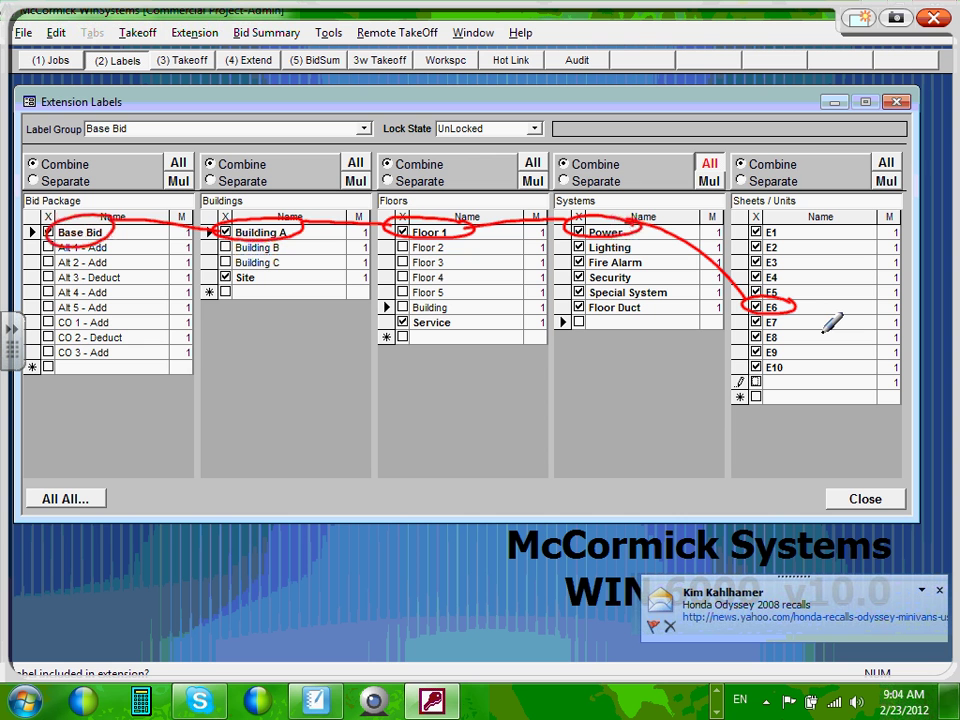
- Mark a green ink path through the label columns linking Base Bid, Building C, Floor 2, Power and E10
mouse_move(790, 360)
left_mouse_down()
mouse_move(756, 373)
mouse_move(792, 362)
left_mouse_up()
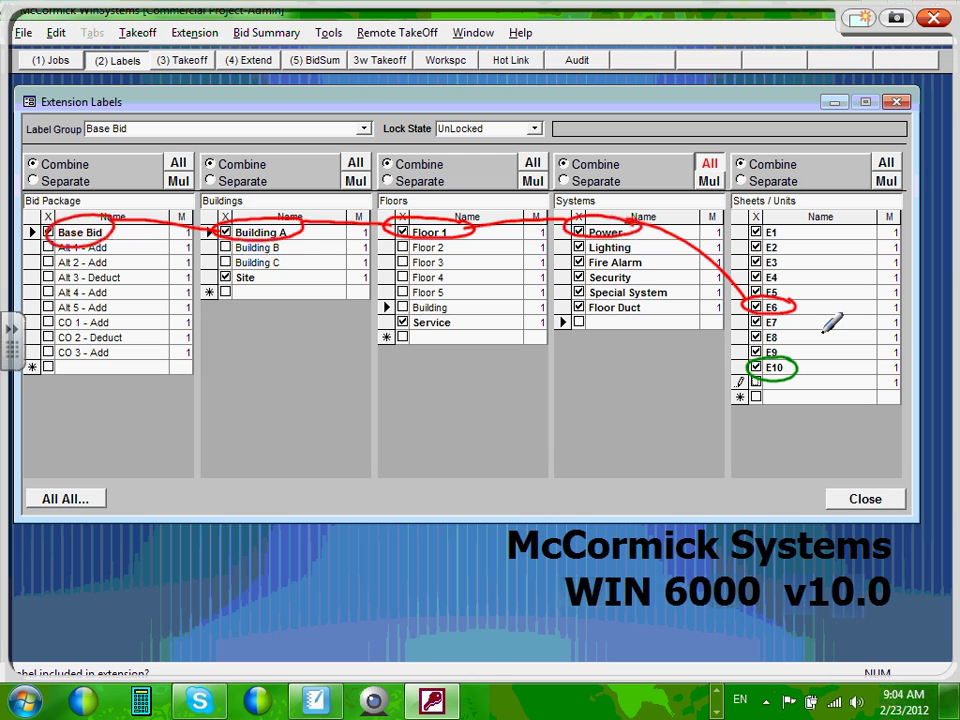
left_click_drag(752, 368, 628, 236)
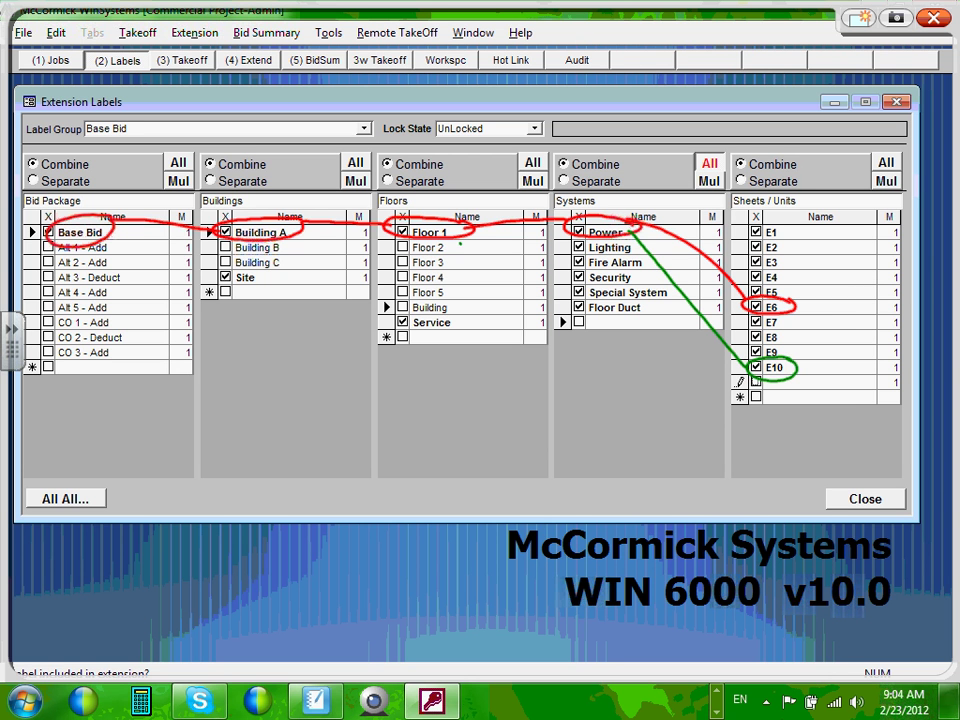
left_click_drag(460, 242, 574, 231)
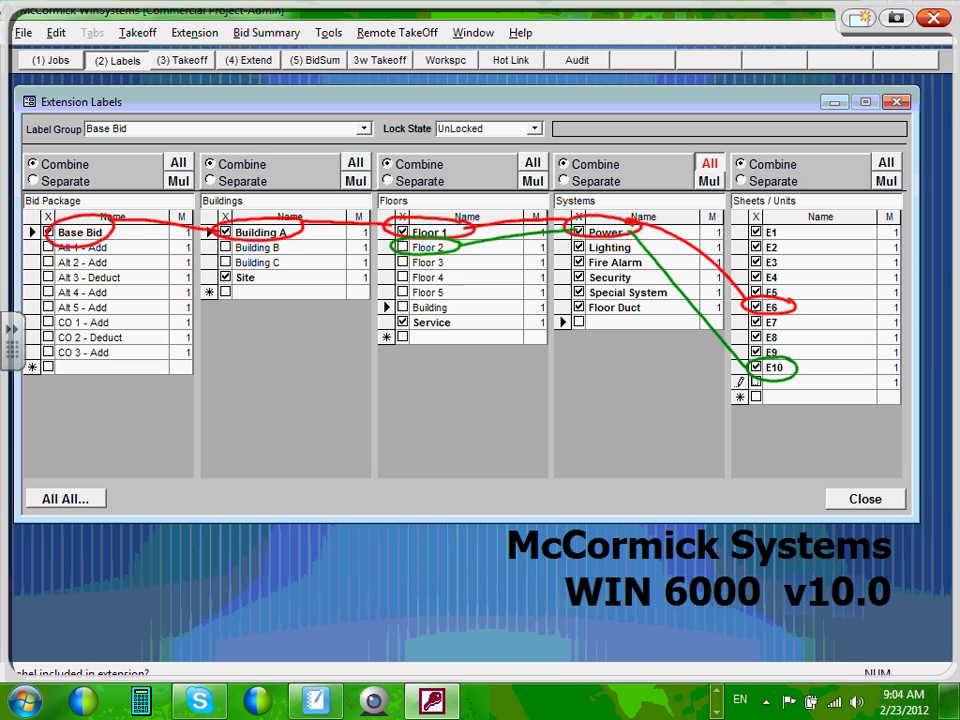
mouse_move(286, 256)
left_mouse_down()
mouse_move(222, 262)
mouse_move(290, 262)
mouse_move(394, 242)
left_mouse_up()
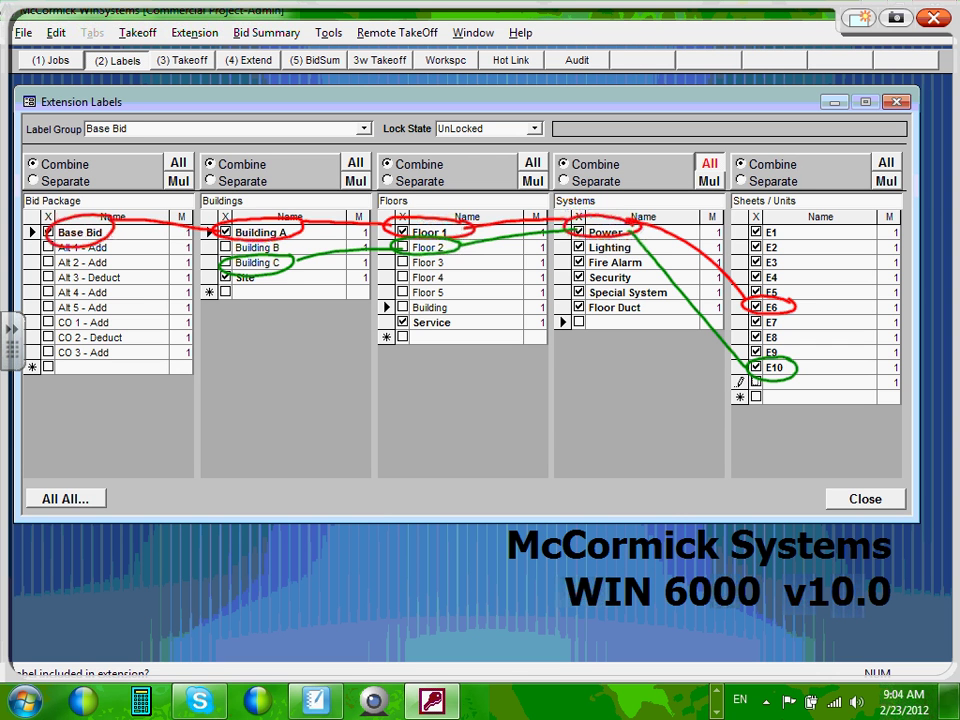
left_click_drag(112, 238, 222, 266)
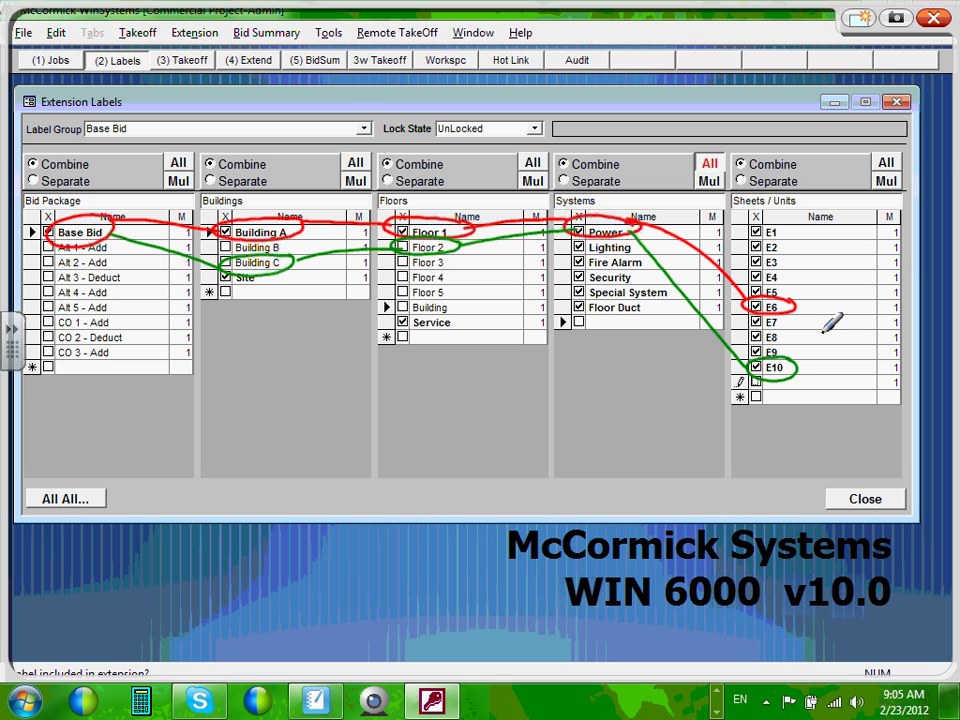
- Link Base Bid, Building A, Floor 1, Power and E8 in blue ink, and draw a downward arrow in each label column
left_click_drag(789, 331, 638, 227)
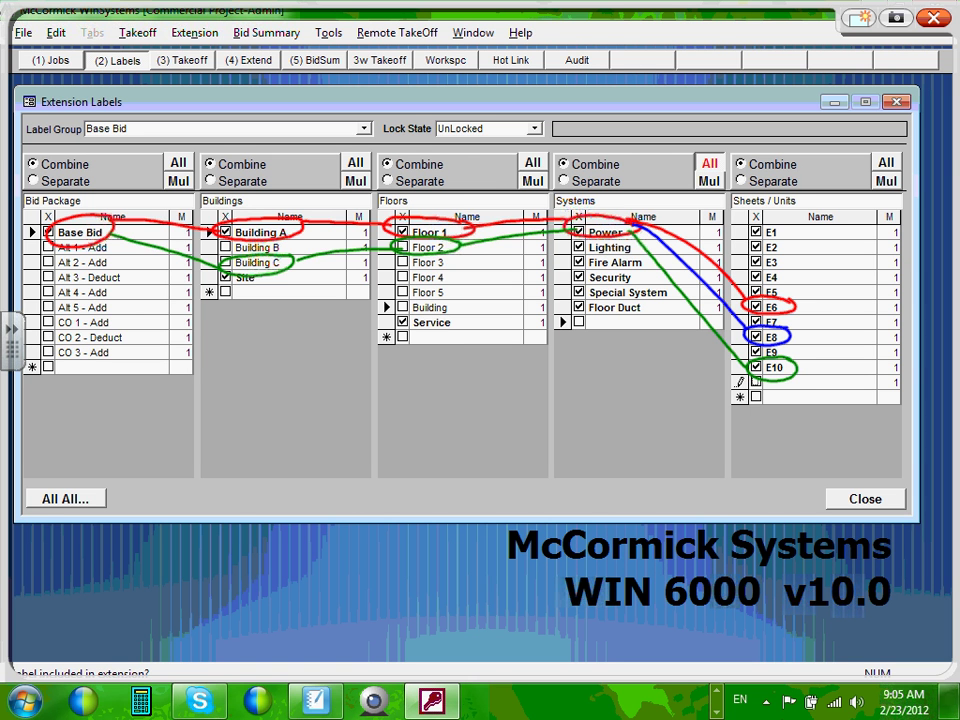
mouse_move(636, 226)
left_mouse_down()
mouse_move(440, 205)
mouse_move(370, 178)
mouse_move(262, 218)
mouse_move(195, 178)
mouse_move(92, 218)
left_mouse_up()
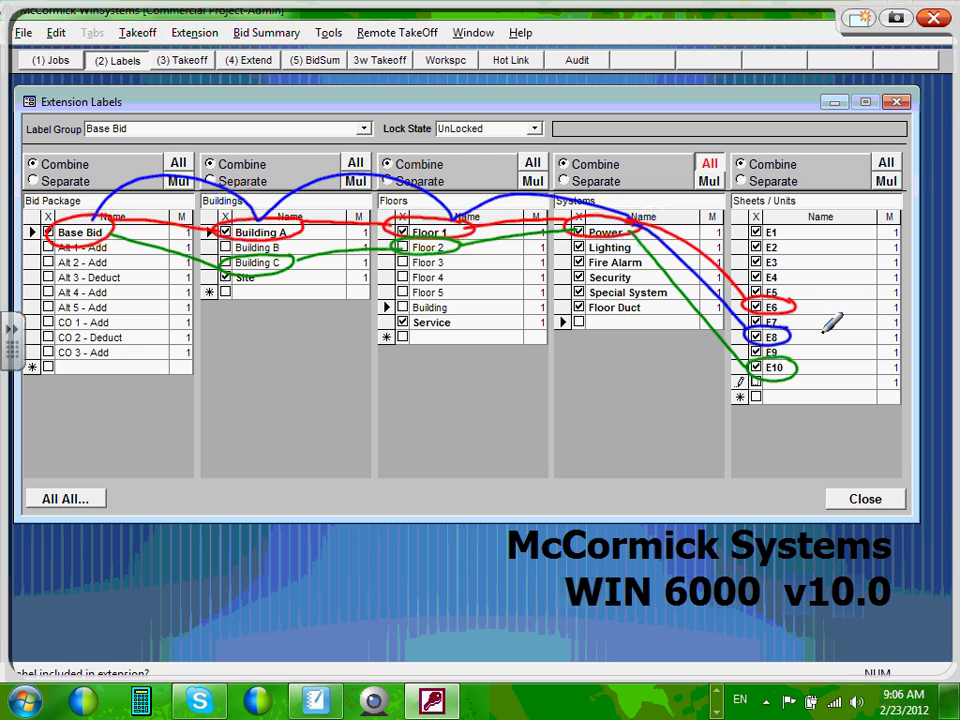
mouse_move(138, 336)
left_mouse_down()
mouse_move(115, 482)
mouse_move(138, 470)
left_mouse_up()
left_click_drag(272, 328, 287, 490)
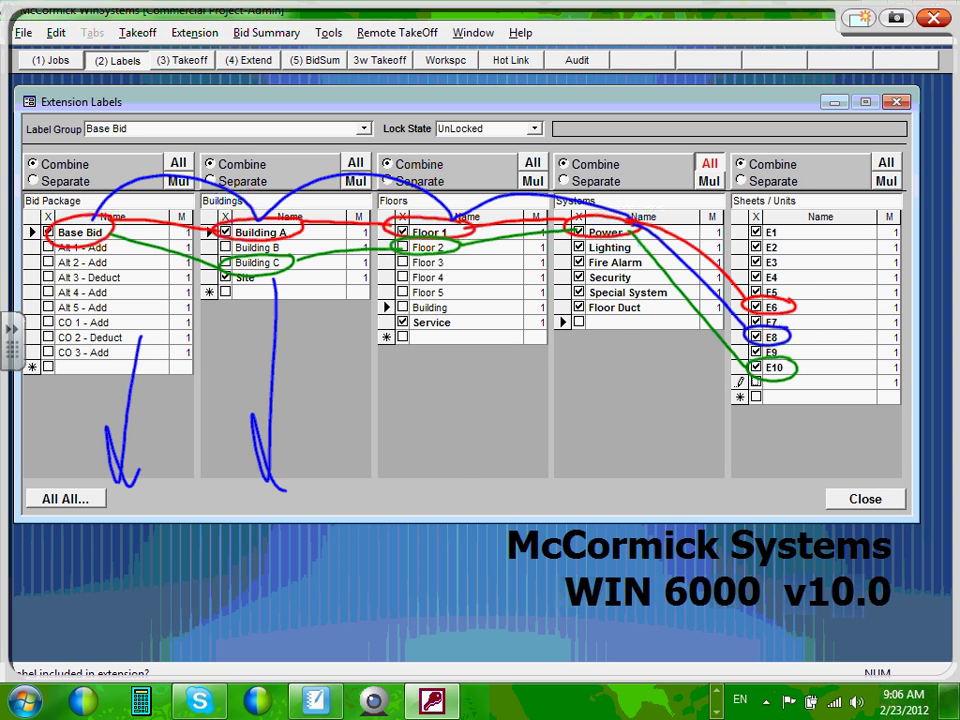
mouse_move(468, 296)
left_mouse_down()
mouse_move(456, 482)
mouse_move(470, 462)
left_mouse_up()
left_click_drag(623, 298, 608, 484)
left_click_drag(608, 484, 640, 488)
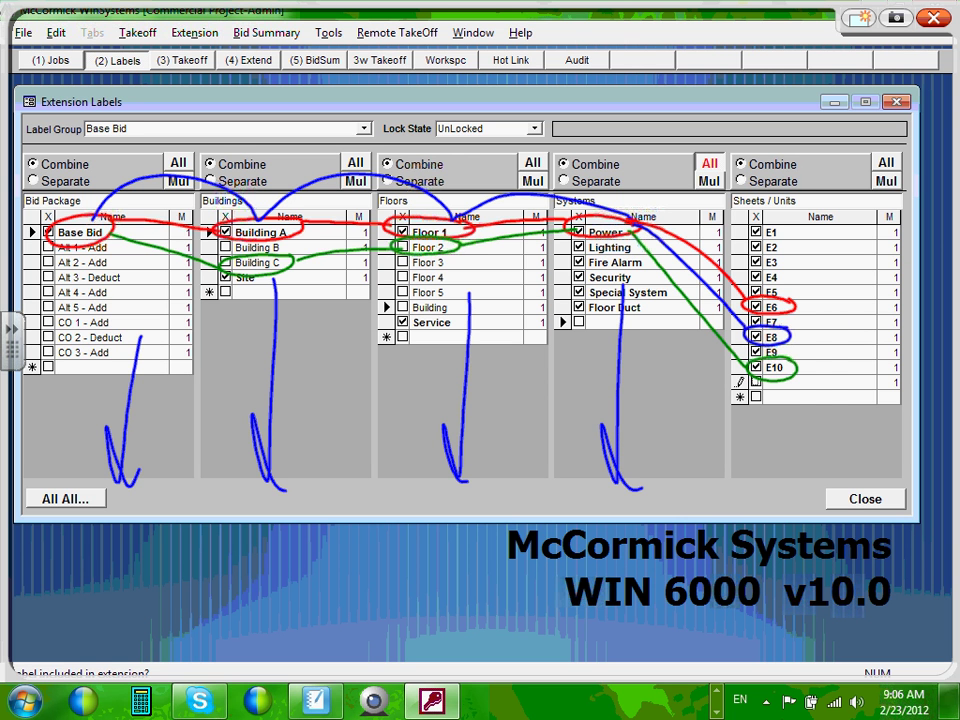
left_click_drag(831, 323, 819, 490)
left_click_drag(819, 490, 834, 470)
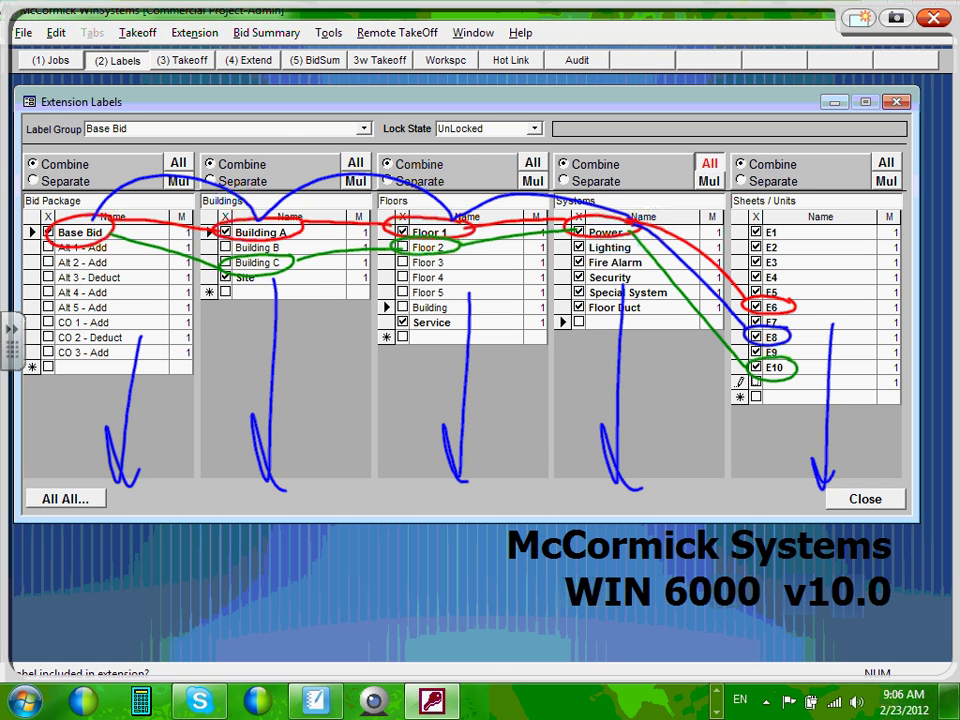
- Number the label columns 1 to 5 and tick off Jobs and Labels in blue ink, and clear the ink
mouse_move(86, 145)
left_mouse_down()
mouse_move(270, 150)
mouse_move(320, 172)
mouse_move(262, 140)
left_mouse_up()
mouse_move(450, 140)
left_mouse_down()
mouse_move(458, 175)
mouse_move(505, 140)
mouse_move(645, 168)
mouse_move(628, 140)
left_mouse_up()
left_click_drag(835, 131, 790, 172)
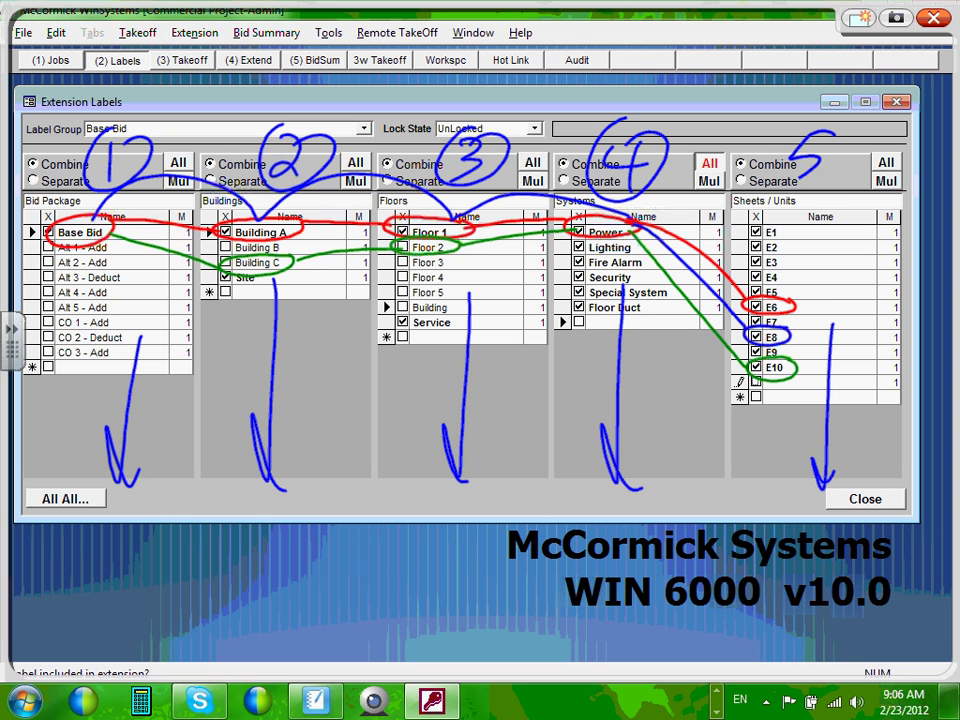
mouse_move(822, 108)
left_mouse_down()
mouse_move(859, 134)
mouse_move(838, 118)
left_mouse_up()
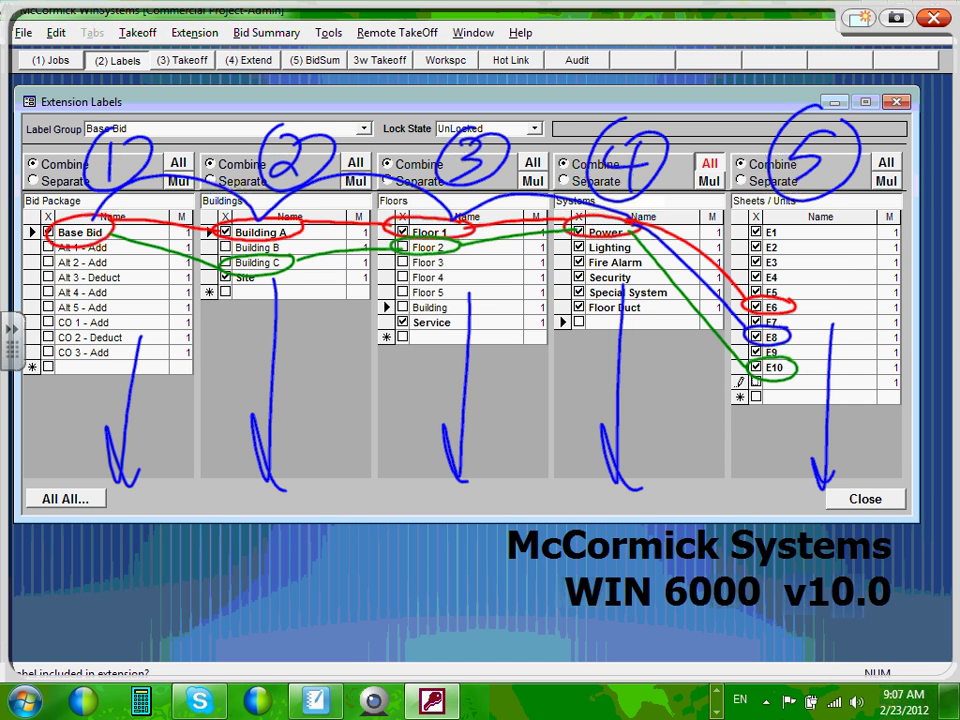
mouse_move(79, 54)
left_mouse_down()
mouse_move(82, 70)
mouse_move(116, 22)
mouse_move(33, 100)
left_mouse_up()
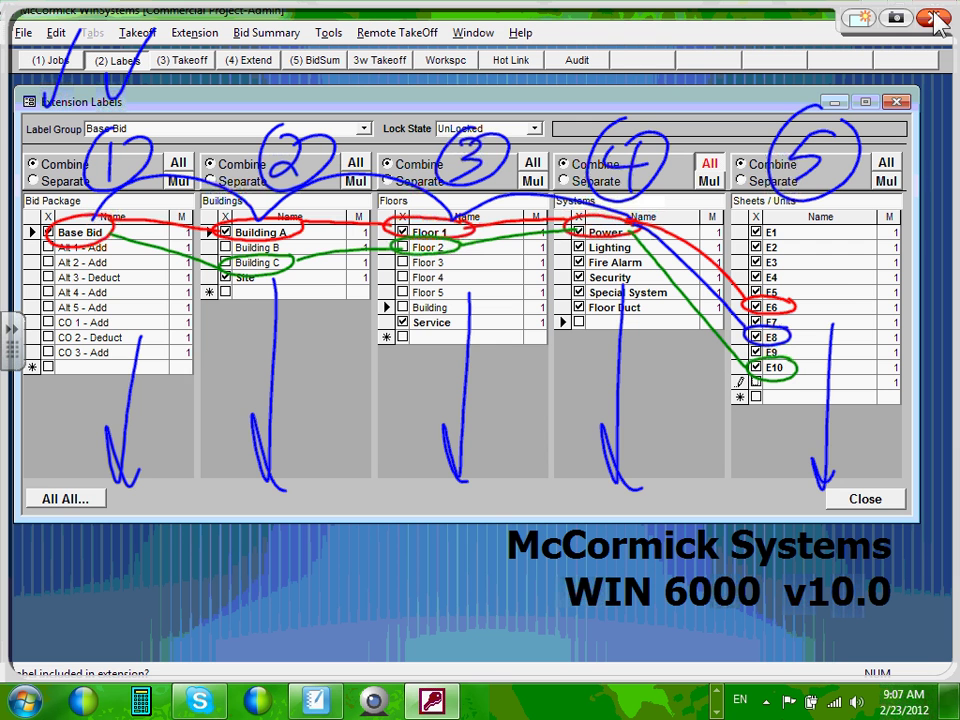
left_click(895, 18)
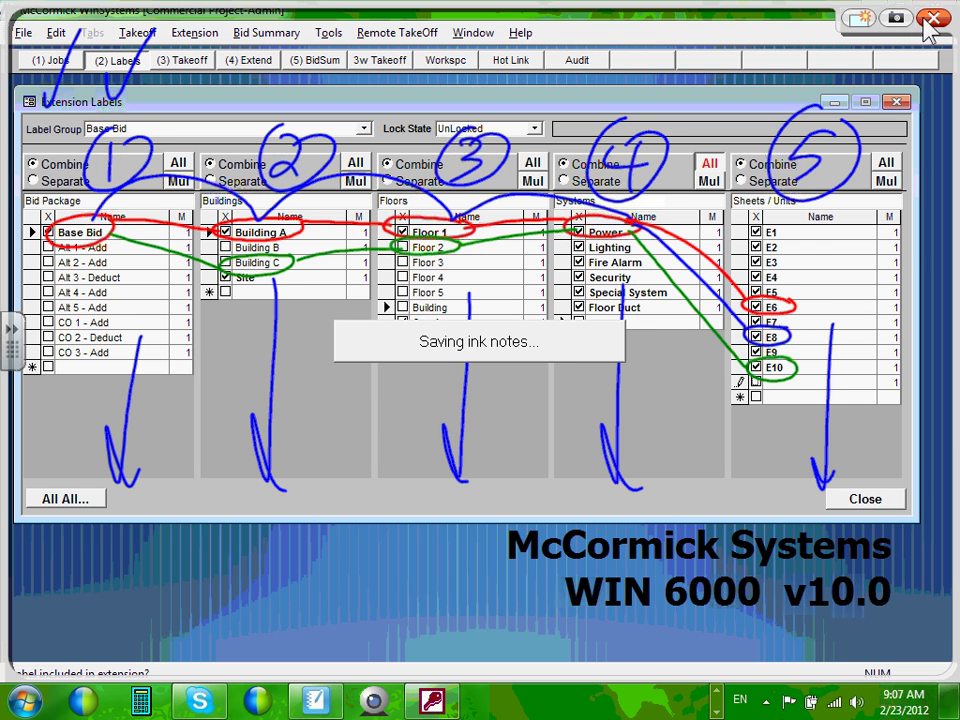
left_click(933, 20)
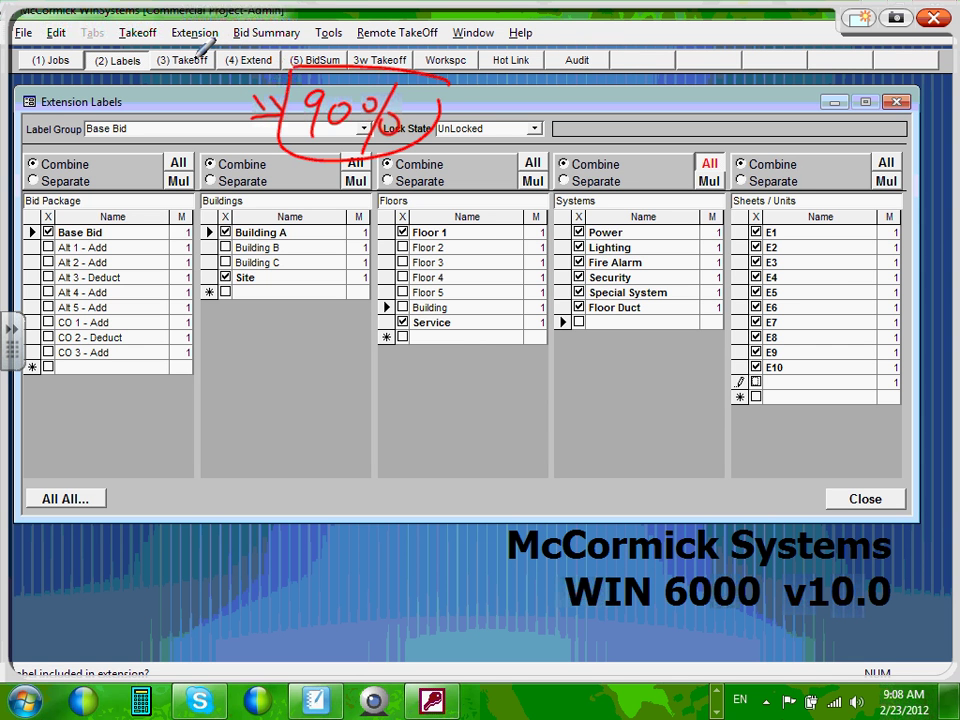
- Circle Takeoff in red ink, connect it to the circled 90% note, and clear the ink
mouse_move(204, 44)
left_mouse_down()
mouse_move(148, 40)
mouse_move(160, 68)
mouse_move(210, 68)
left_mouse_up()
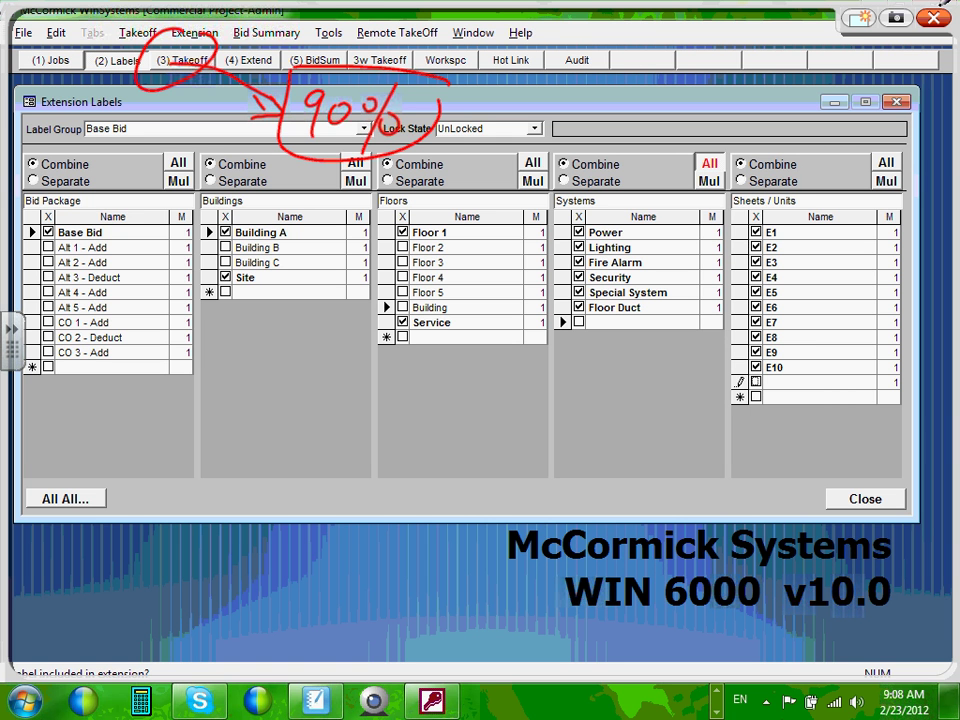
left_click(900, 19)
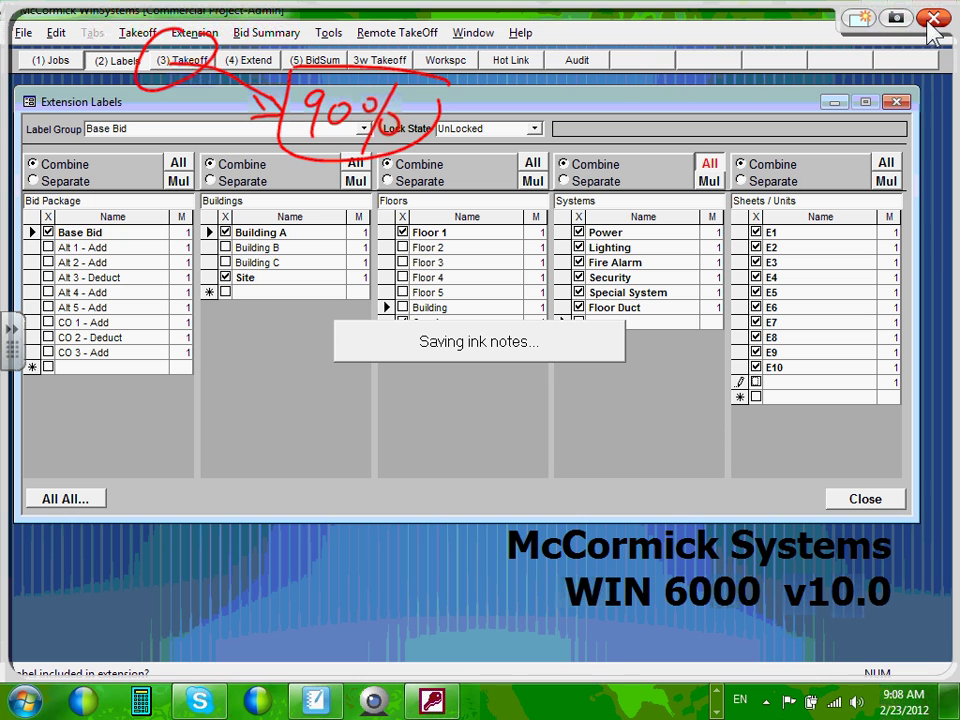
left_click(930, 19)
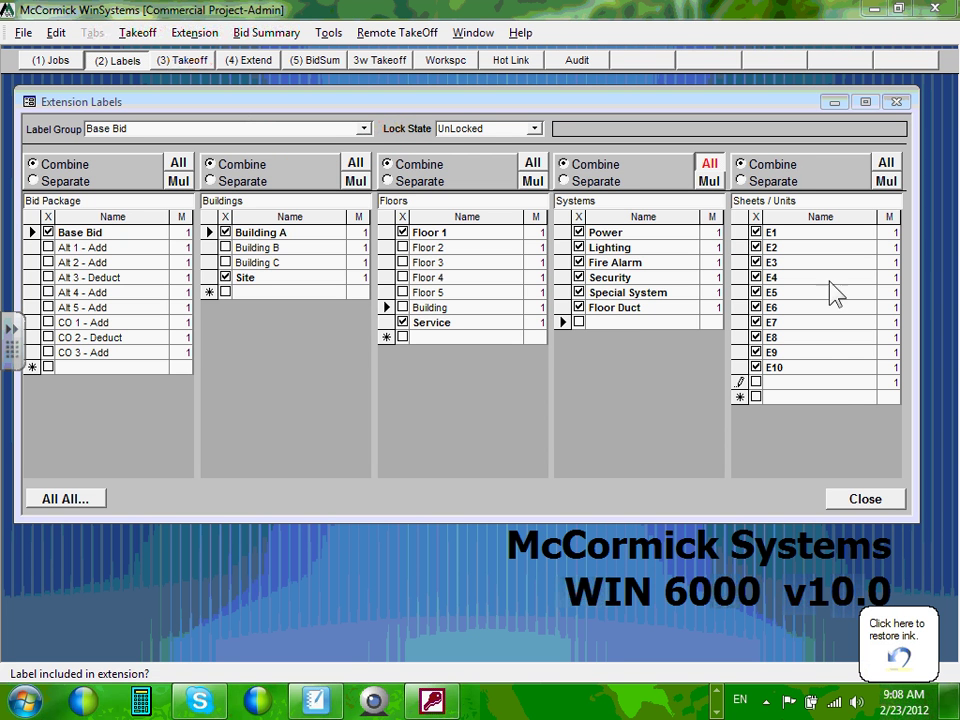
- Close the Extension Labels window, reopen it to check the labels, and close it again
left_click(848, 500)
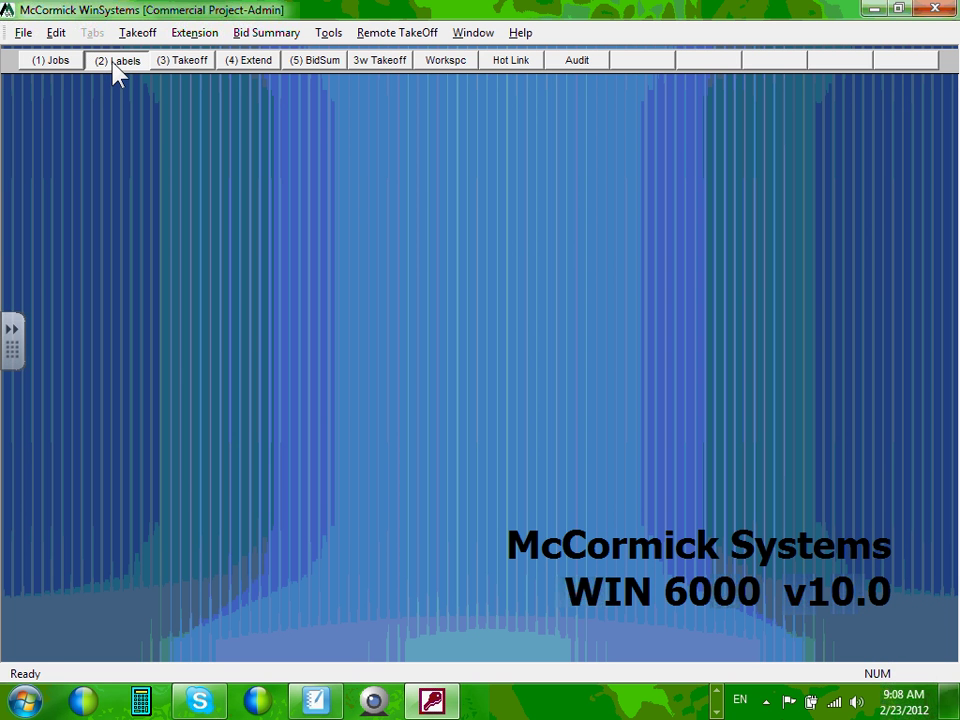
left_click(115, 66)
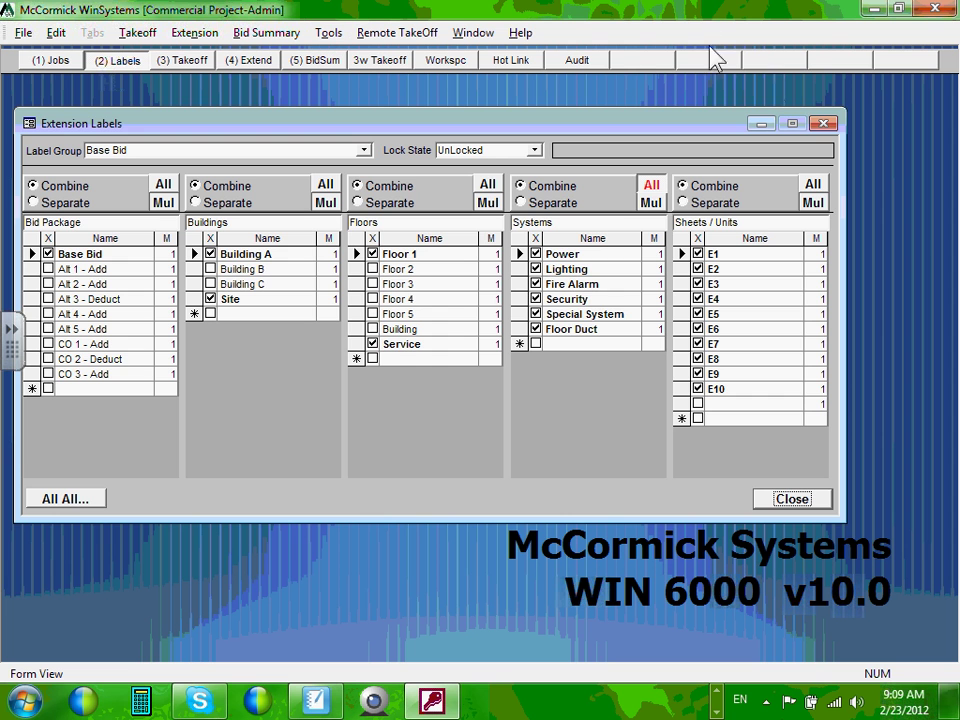
left_click(823, 123)
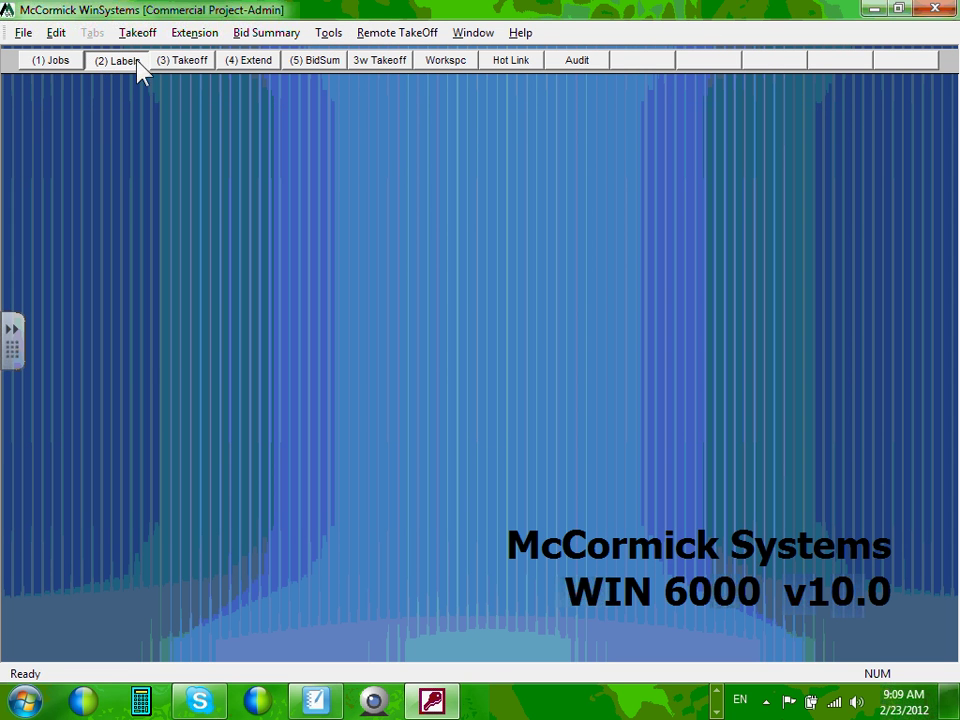
- View the job list and open the takeoff windows for the Commercial Project job
left_click(50, 60)
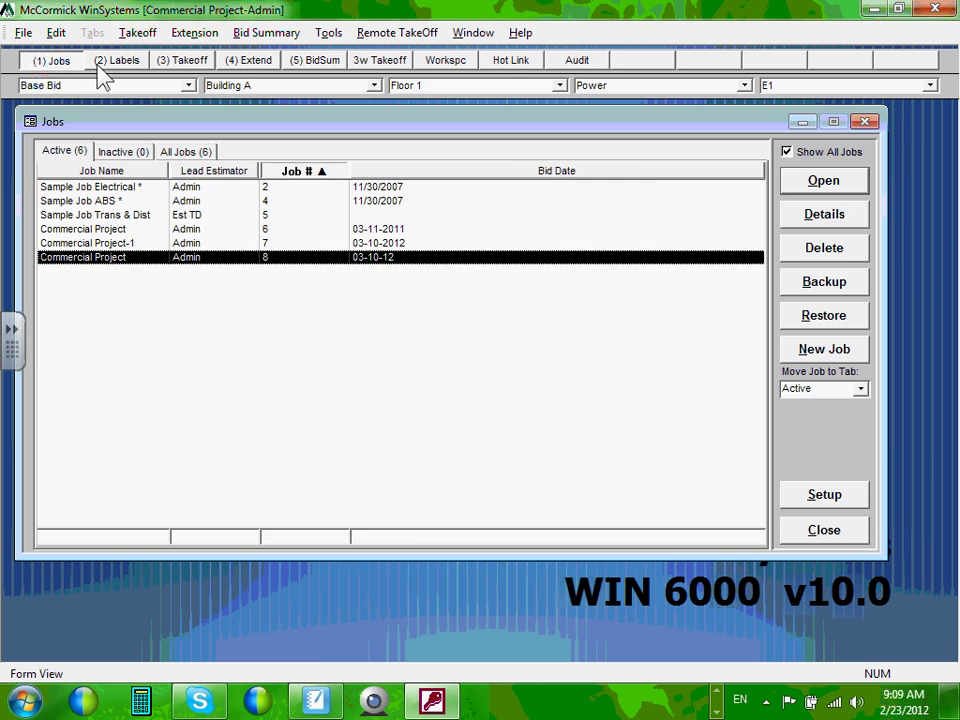
left_click(120, 60)
left_click(158, 60)
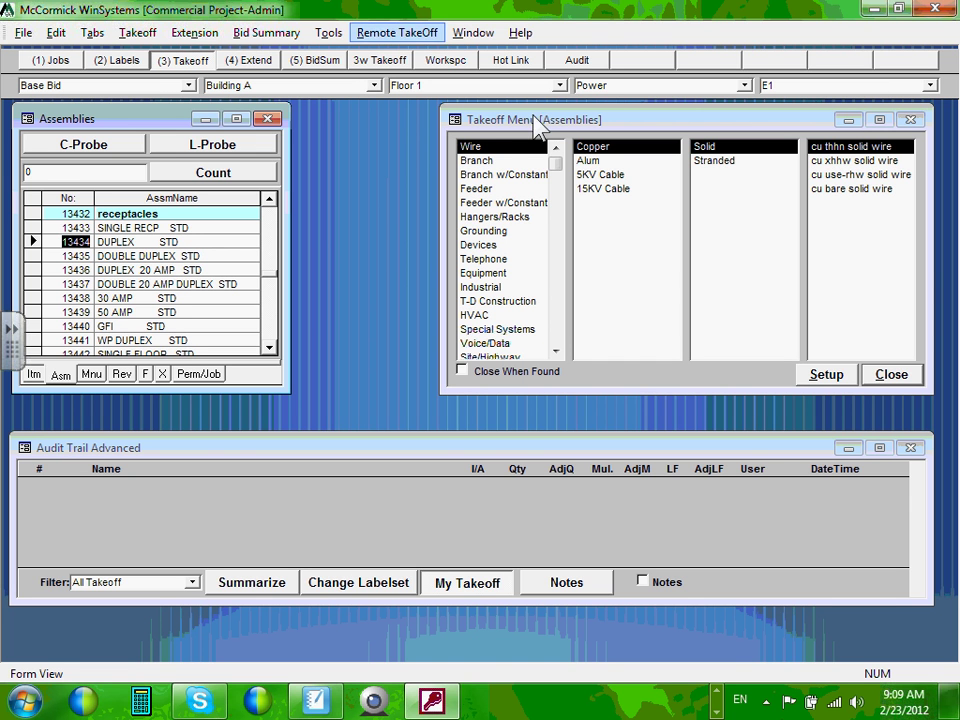
- Enlarge the Audit Trail Advanced window vertically and widen the Assemblies and Takeoff Menu windows to fill the workspace
left_click_drag(435, 605, 436, 660)
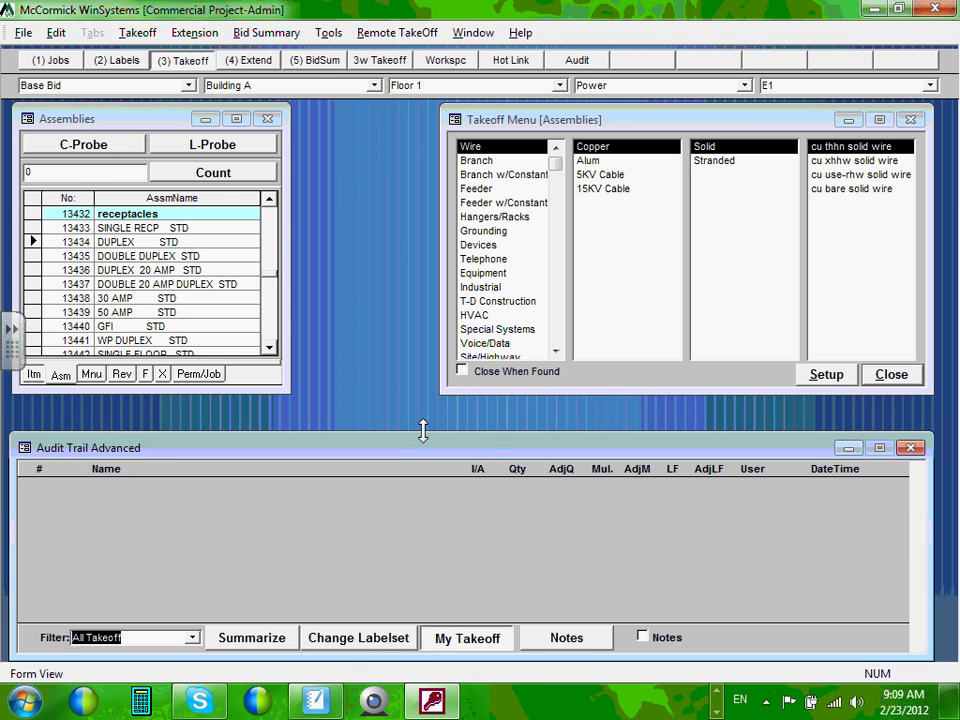
left_click_drag(422, 433, 440, 402)
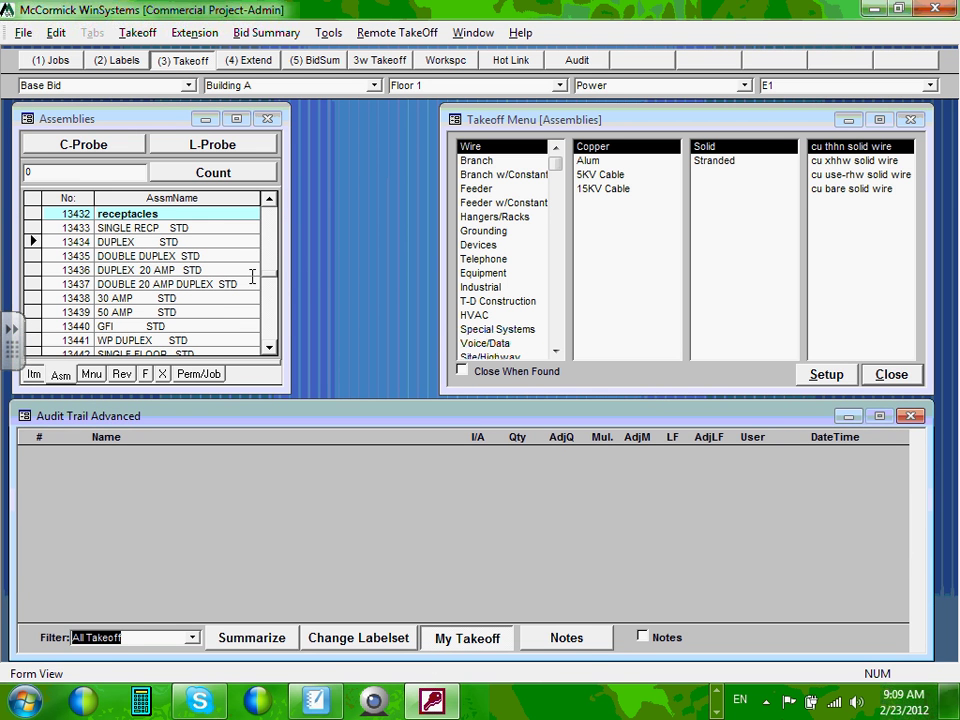
left_click_drag(285, 274, 384, 274)
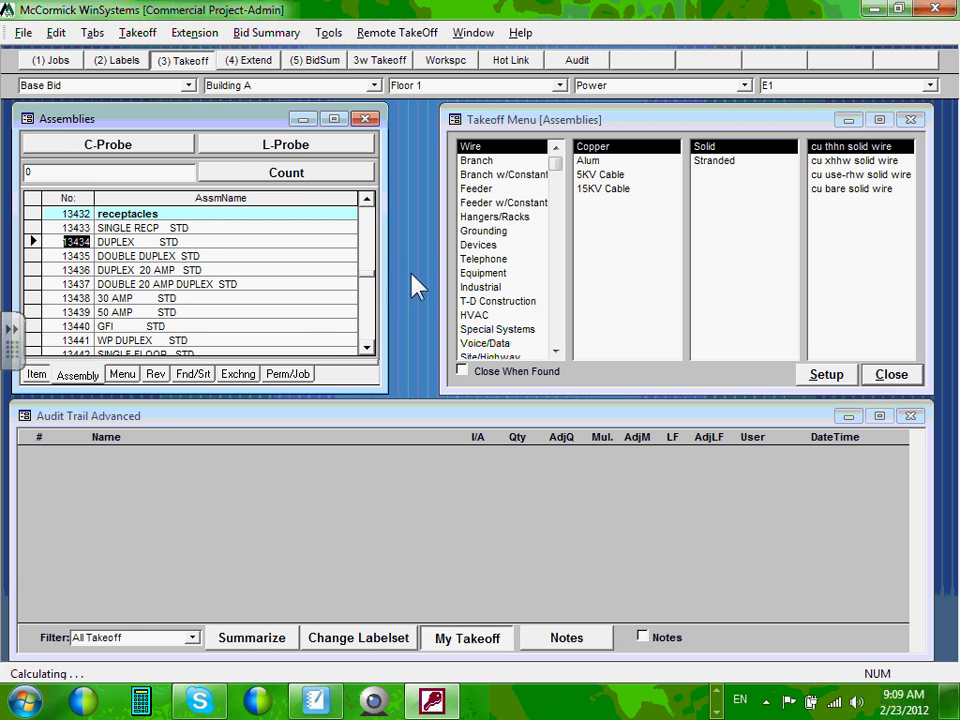
left_click_drag(442, 262, 389, 265)
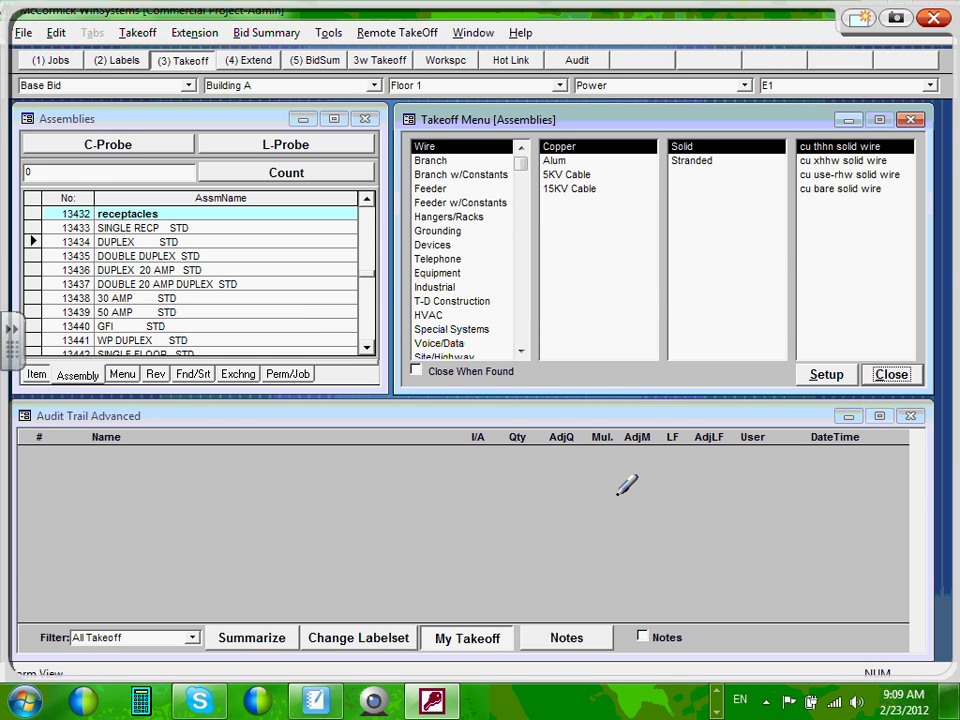
- Circle the row of active label selectors in red ink and mark it with a circled 1
mouse_move(36, 50)
left_mouse_down()
mouse_move(24, 60)
mouse_move(140, 98)
mouse_move(920, 98)
mouse_move(680, 50)
mouse_move(120, 35)
mouse_move(38, 50)
left_mouse_up()
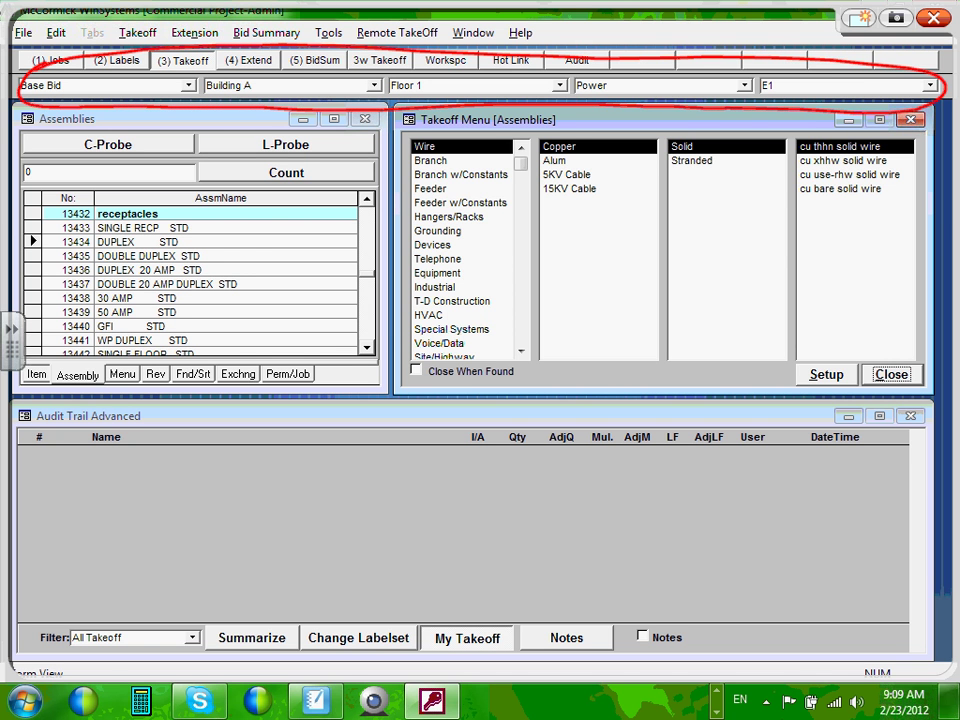
mouse_move(686, 48)
left_mouse_down()
mouse_move(745, 29)
mouse_move(762, 40)
mouse_move(770, 12)
left_mouse_up()
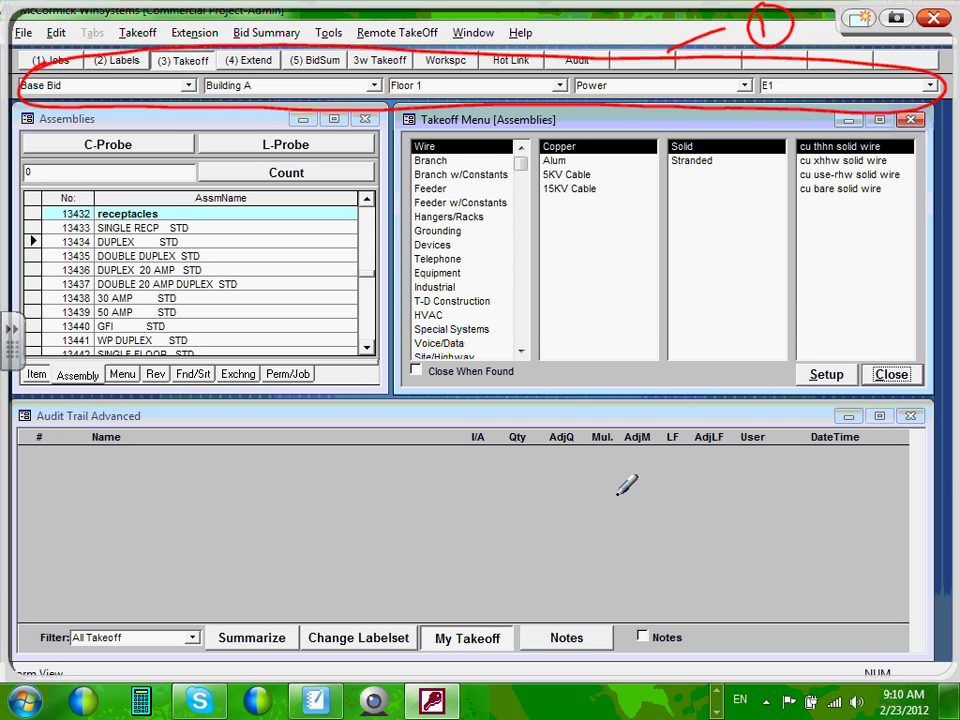
- Tick the Base Bid, Building A, Floor 1 and Power label selectors in red ink
left_click_drag(130, 62, 90, 92)
left_click_drag(300, 55, 262, 88)
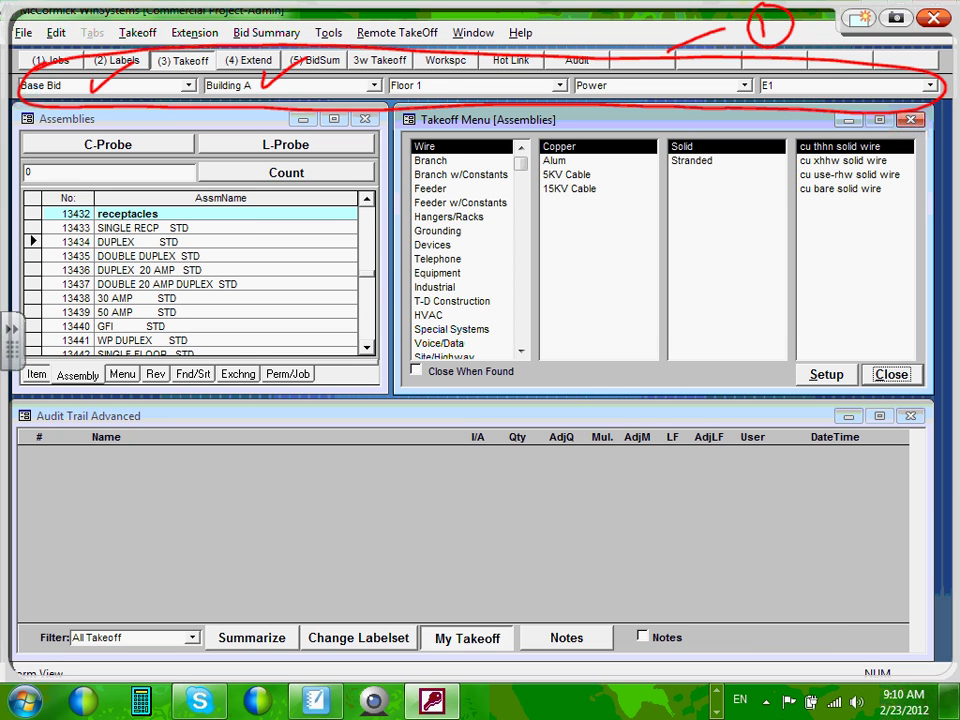
left_click_drag(499, 58, 443, 92)
left_click_drag(678, 61, 634, 88)
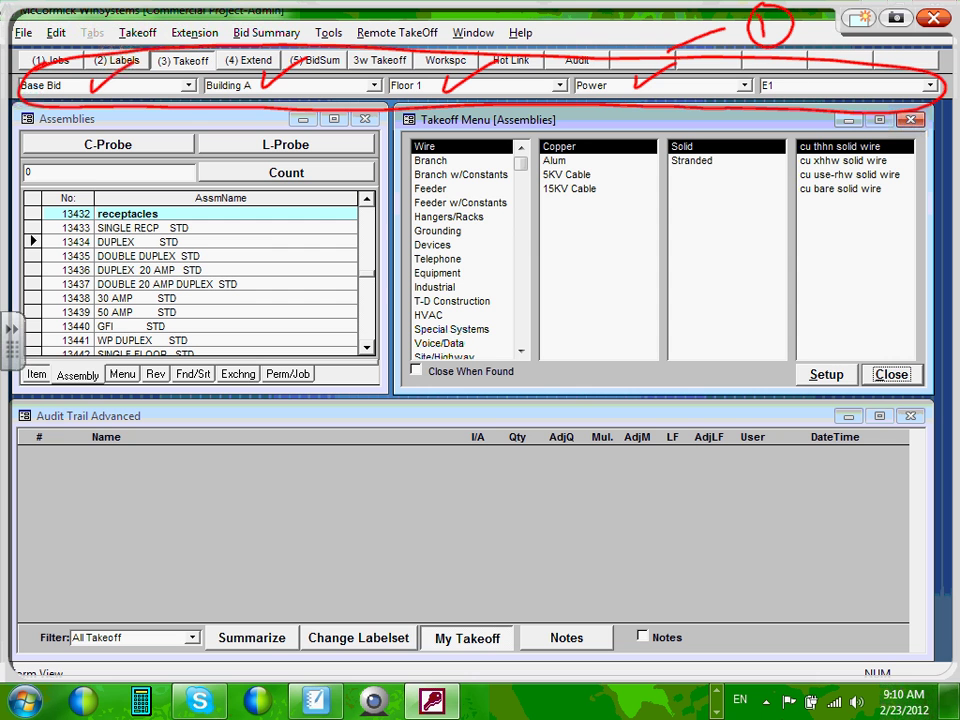
- Mark the E1 label selector in red ink, write E4 beside it, and circle the 4 with a line leading upward
left_click_drag(803, 67, 760, 96)
mouse_move(848, 63)
left_mouse_down()
mouse_move(828, 68)
mouse_move(835, 92)
left_mouse_up()
left_click_drag(822, 82, 873, 83)
left_click_drag(879, 68, 866, 97)
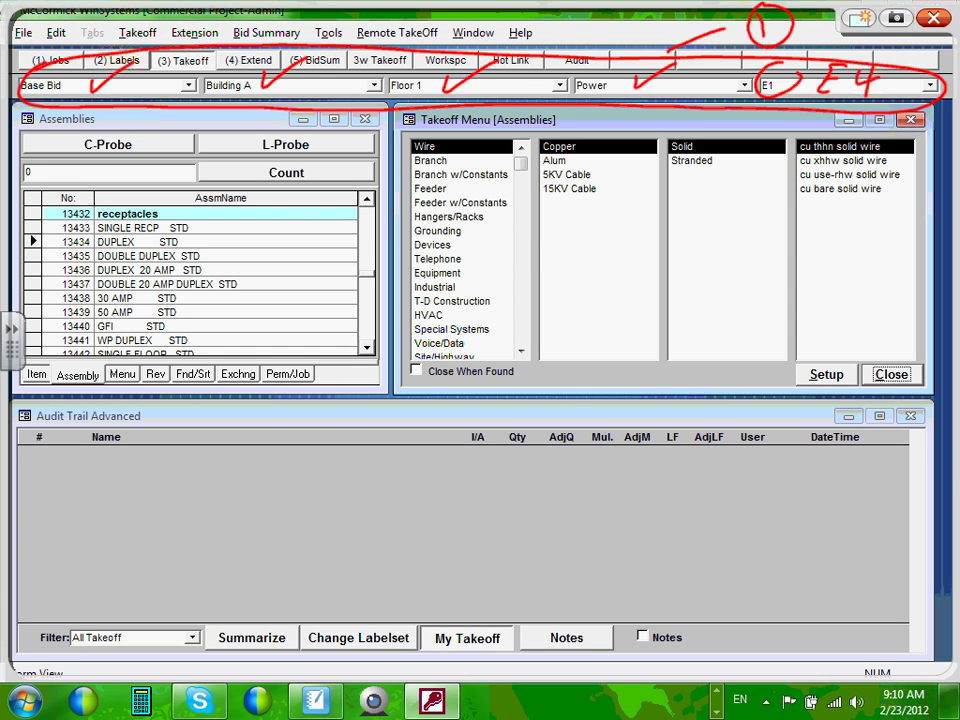
left_click_drag(868, 67, 895, 38)
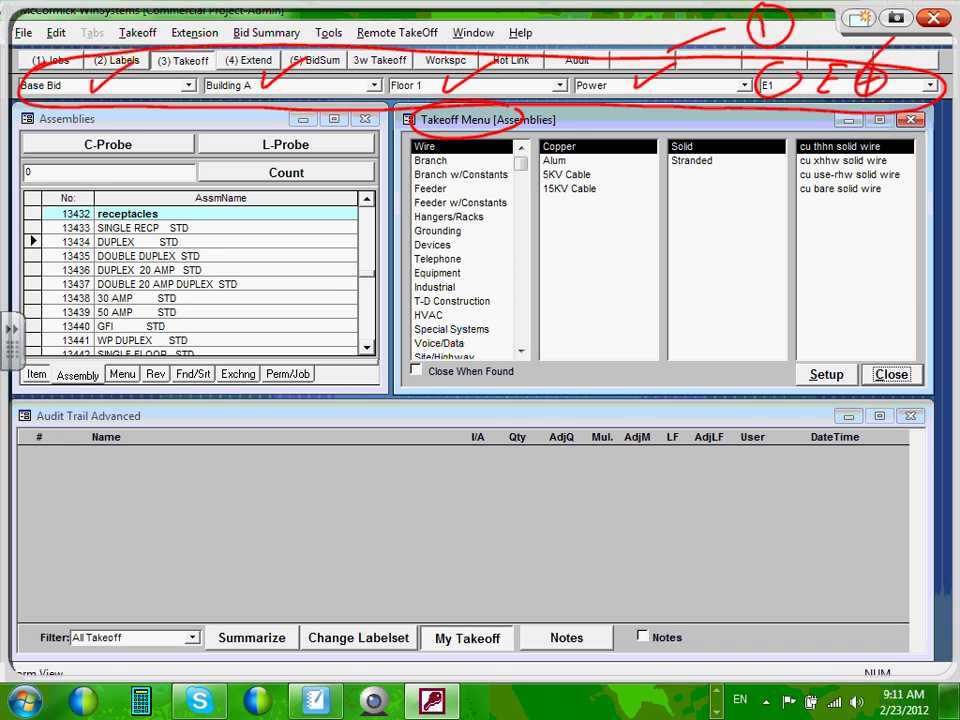
- Mark the Takeoff Menu with an arrow and a circled 2, and circle the linked path Wire, Copper, Solid, cu thhn solid wire
mouse_move(500, 108)
left_mouse_down()
mouse_move(650, 152)
mouse_move(662, 219)
left_mouse_up()
mouse_move(668, 164)
left_mouse_down()
mouse_move(697, 195)
mouse_move(672, 166)
left_mouse_up()
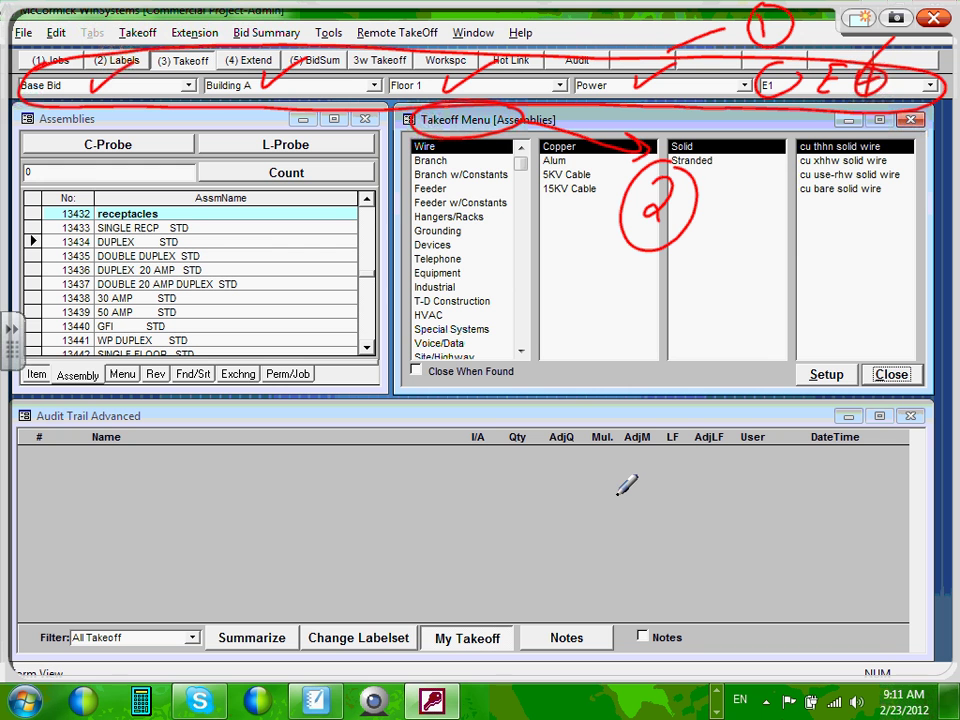
left_click_drag(422, 130, 408, 158)
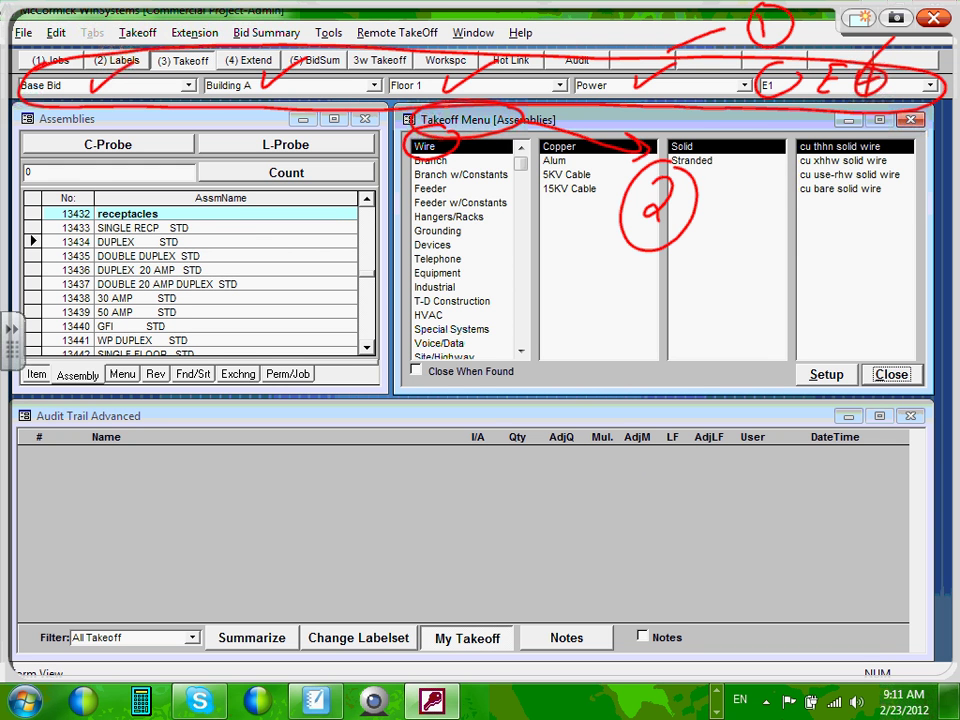
mouse_move(573, 132)
left_mouse_down()
mouse_move(590, 142)
mouse_move(580, 134)
left_mouse_up()
left_click_drag(585, 135, 674, 138)
mouse_move(705, 131)
left_mouse_down()
mouse_move(674, 152)
mouse_move(707, 138)
left_mouse_up()
mouse_move(706, 128)
left_mouse_down()
mouse_move(860, 128)
mouse_move(838, 154)
mouse_move(814, 128)
left_mouse_up()
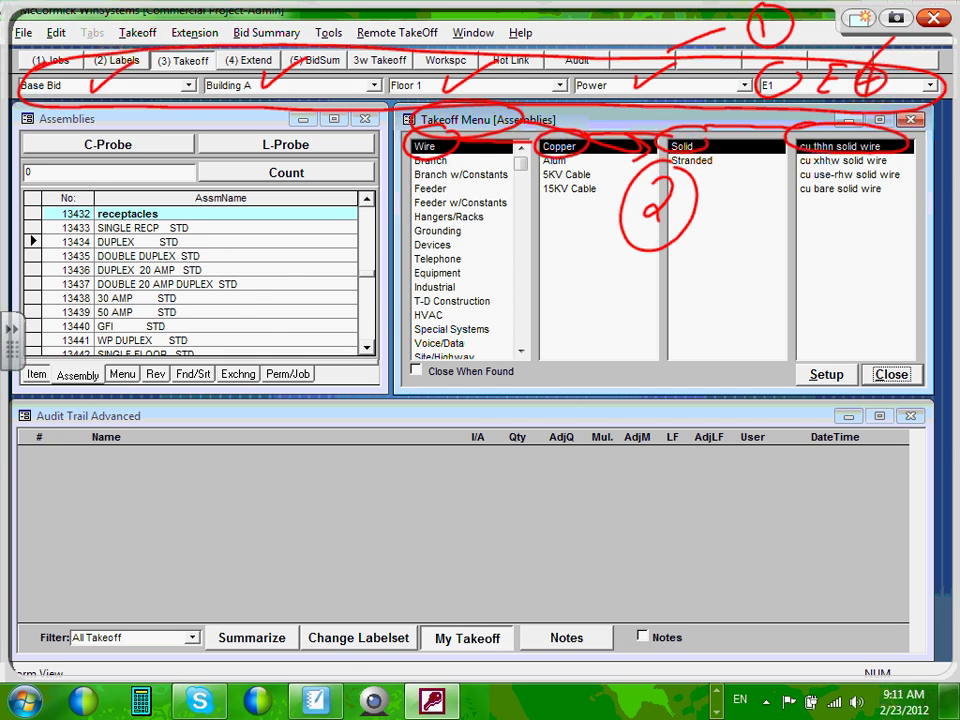
- Draw a red arrow from cu thhn solid wire to the Assemblies list, and circle the SINGLE RECP STD row with an asterisk
mouse_move(816, 142)
left_mouse_down()
mouse_move(838, 298)
mouse_move(444, 302)
mouse_move(293, 268)
mouse_move(275, 328)
left_mouse_up()
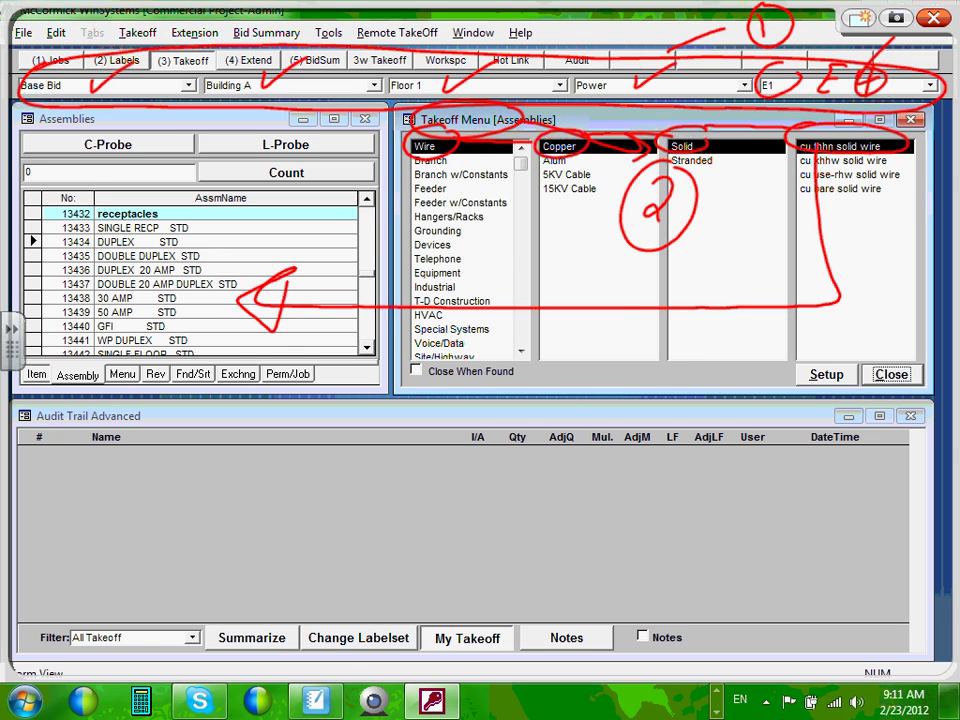
left_click_drag(284, 283, 294, 268)
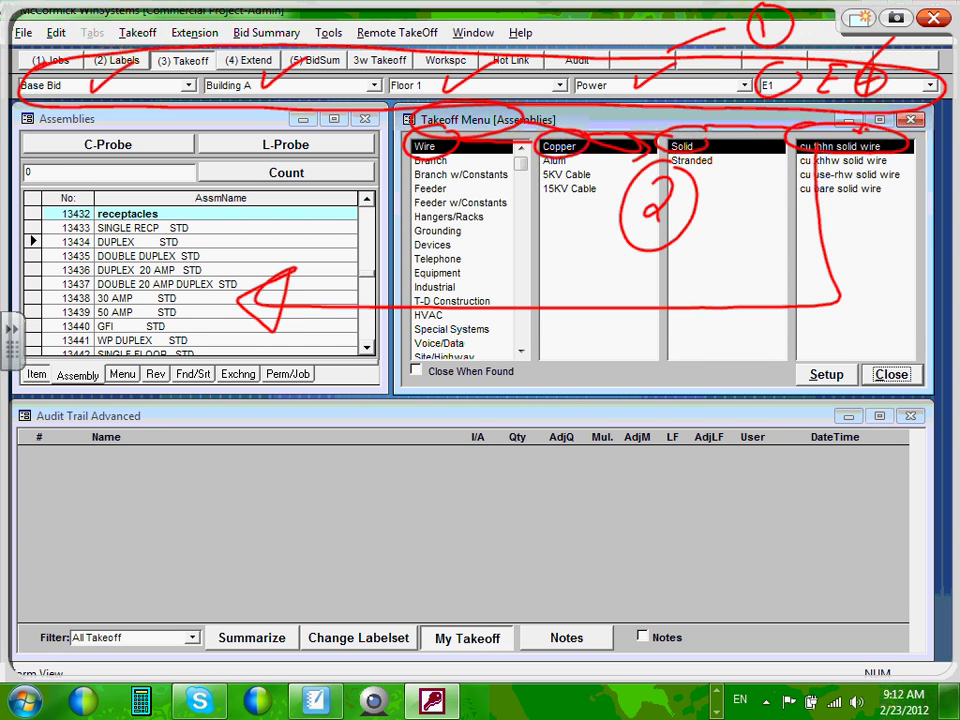
mouse_move(200, 219)
left_mouse_down()
mouse_move(35, 230)
mouse_move(226, 228)
left_mouse_up()
left_click_drag(227, 211, 216, 225)
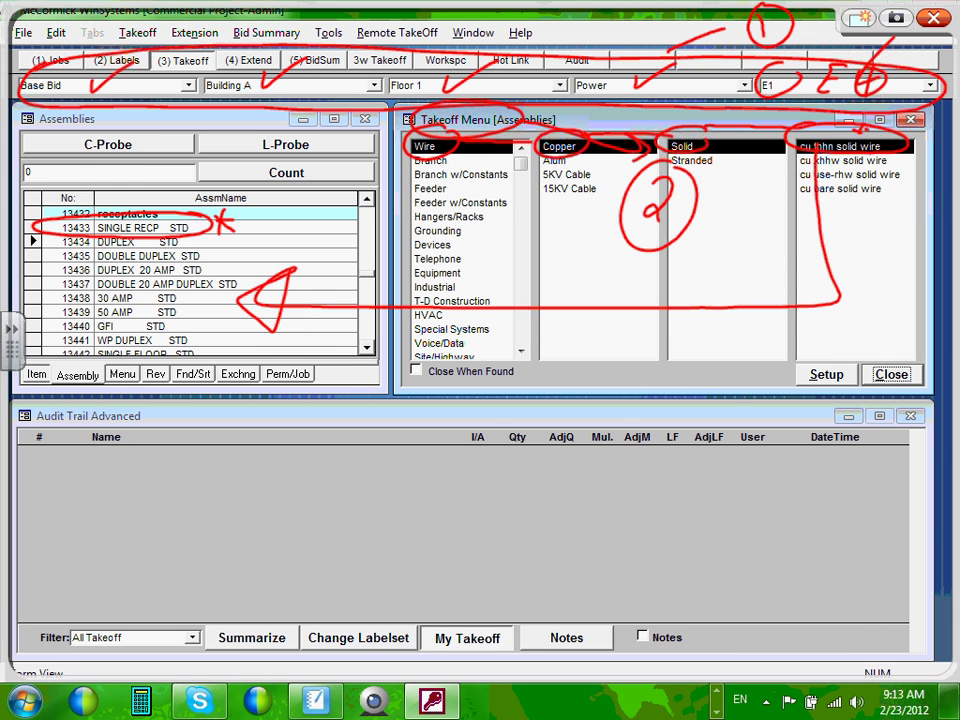
- Write 50 in red ink over the quantity field of the Assemblies window
left_click_drag(104, 162, 86, 184)
left_click_drag(122, 164, 121, 165)
left_click(134, 178)
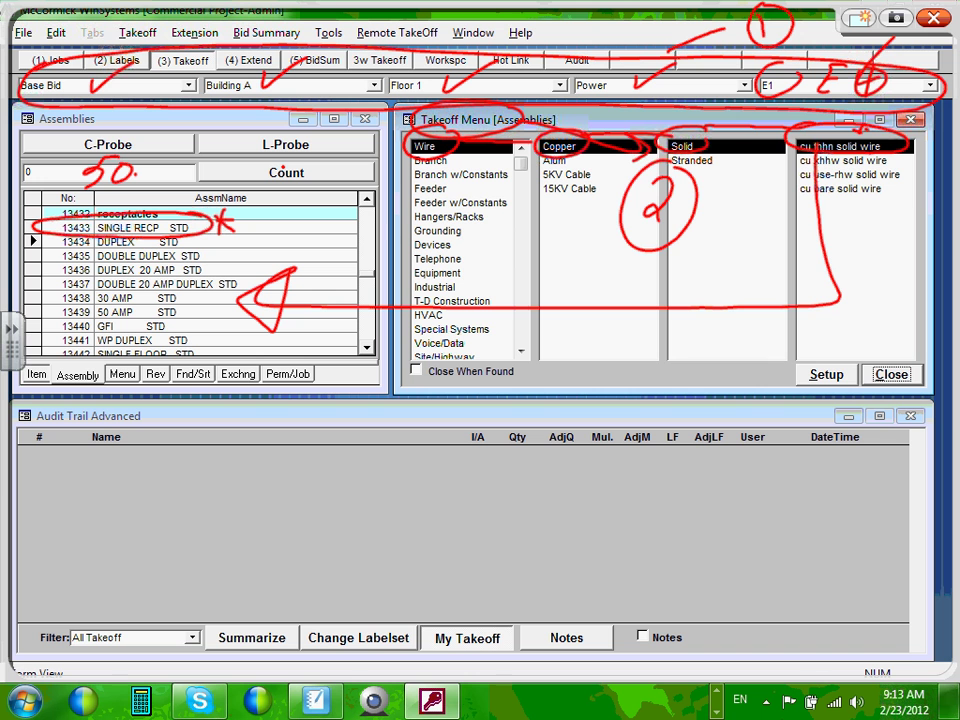
- Draw an arrow from SINGLE RECP STD to the Audit Trail area, marking the Assemblies window with a circled 3 and the audit trail with a circled 4
mouse_move(42, 231)
left_mouse_down()
mouse_move(16, 300)
mouse_move(10, 390)
mouse_move(60, 505)
mouse_move(165, 525)
left_mouse_up()
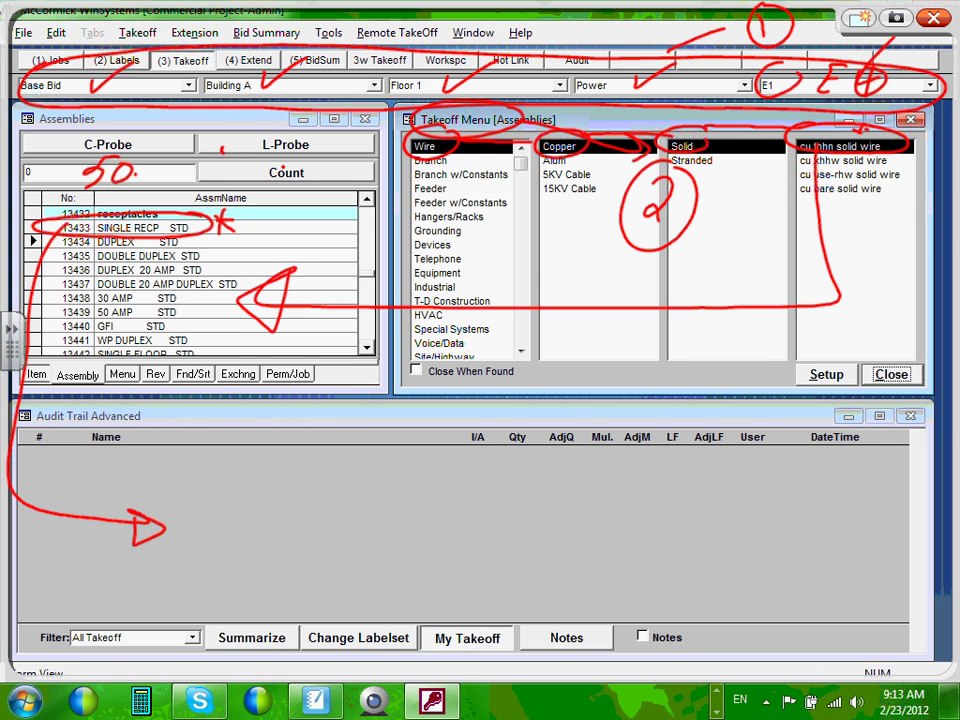
left_click_drag(222, 128, 232, 176)
left_click_drag(262, 122, 270, 128)
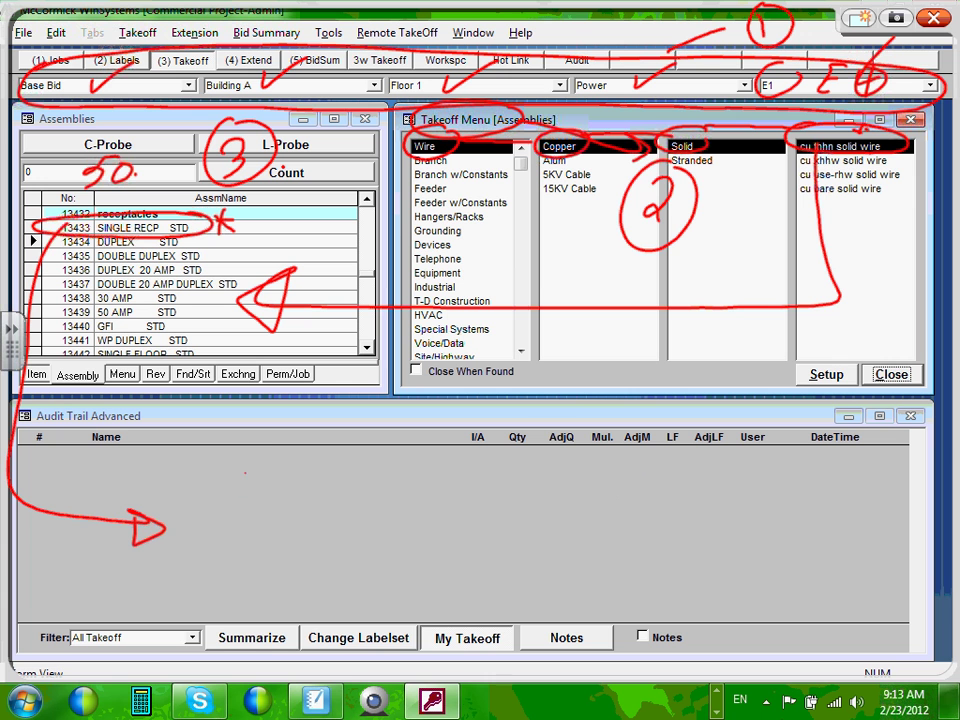
left_click_drag(256, 462, 286, 493)
mouse_move(264, 470)
left_mouse_down()
mouse_move(262, 518)
mouse_move(255, 455)
left_mouse_up()
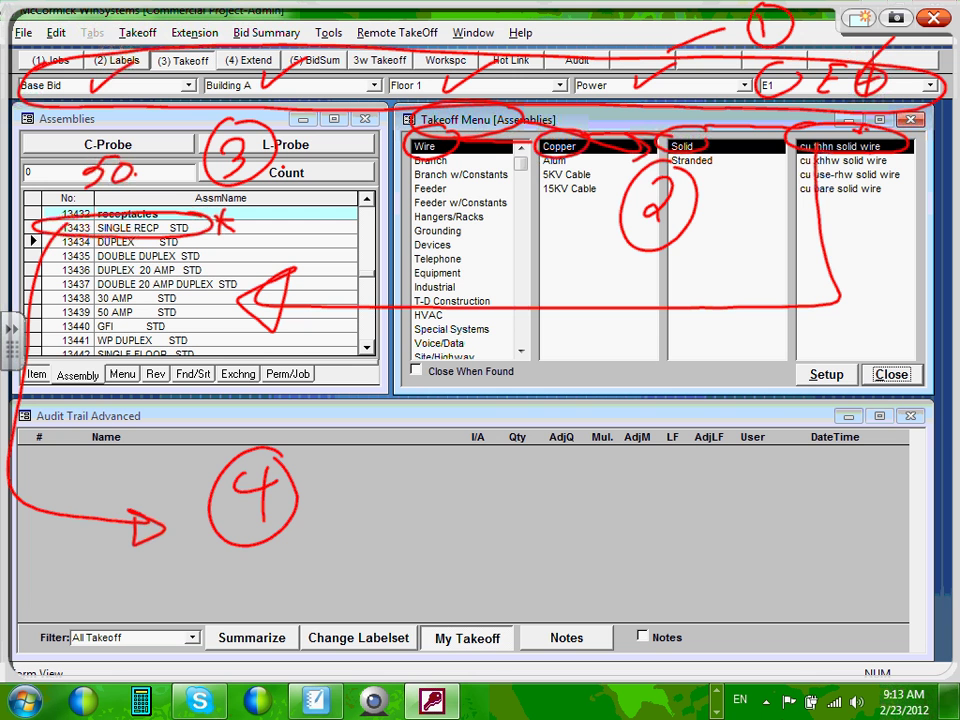
- Write "Take off" in red ink across the Audit Trail area and circle the words twice
mouse_move(456, 470)
left_mouse_down()
mouse_move(458, 536)
mouse_move(480, 466)
left_mouse_up()
mouse_move(496, 494)
left_mouse_down()
mouse_move(472, 514)
mouse_move(503, 522)
left_mouse_up()
mouse_move(520, 467)
left_mouse_down()
mouse_move(519, 528)
mouse_move(543, 513)
left_mouse_up()
left_click_drag(552, 507, 565, 512)
left_click_drag(625, 472, 620, 468)
left_click_drag(688, 455, 668, 540)
left_click_drag(655, 490, 690, 485)
mouse_move(728, 452)
left_mouse_down()
mouse_move(708, 530)
mouse_move(735, 485)
left_mouse_up()
left_click_drag(770, 450, 778, 462)
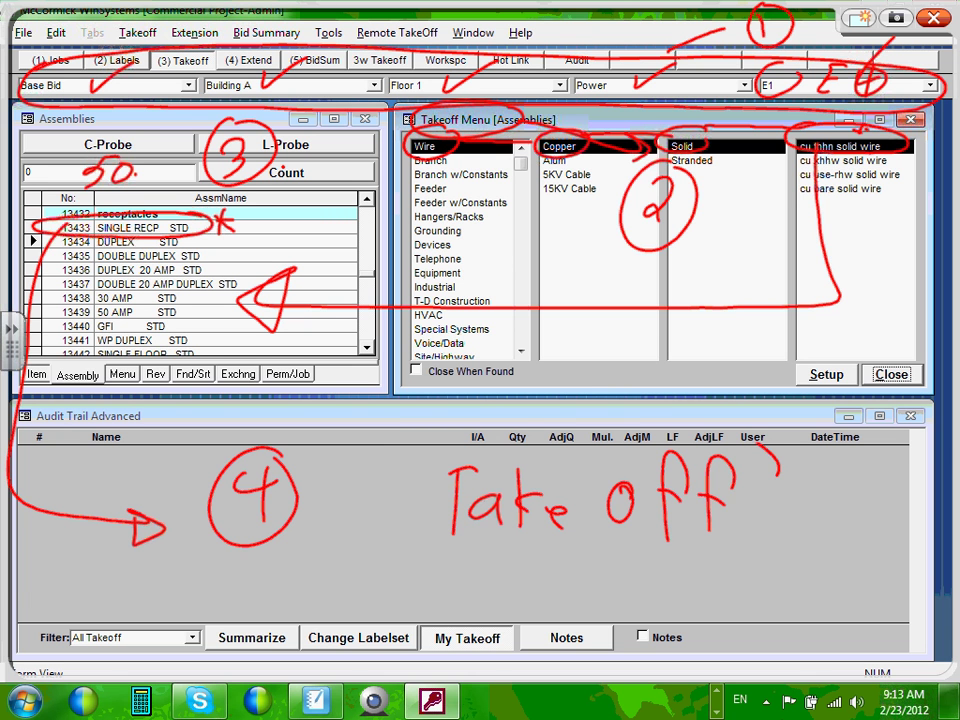
mouse_move(700, 395)
left_mouse_down()
mouse_move(410, 530)
mouse_move(560, 566)
mouse_move(775, 440)
mouse_move(560, 395)
left_mouse_up()
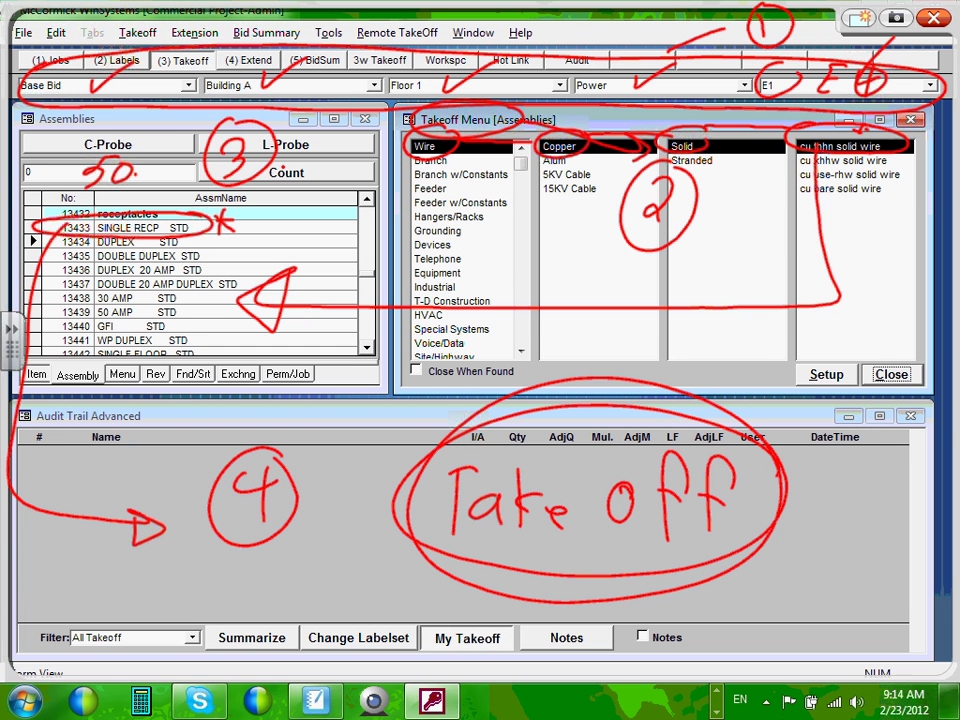
- Circle the Audit Trail window title in red ink and close the ink layer, saving the notes
mouse_move(100, 411)
left_mouse_down()
mouse_move(32, 428)
mouse_move(114, 427)
left_mouse_up()
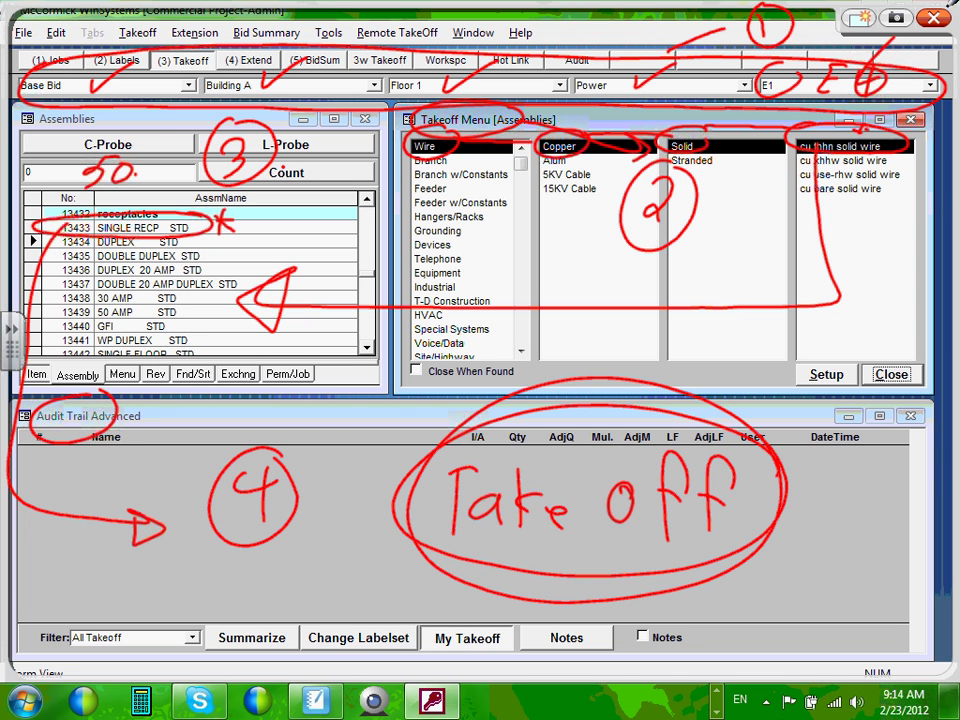
left_click(899, 22)
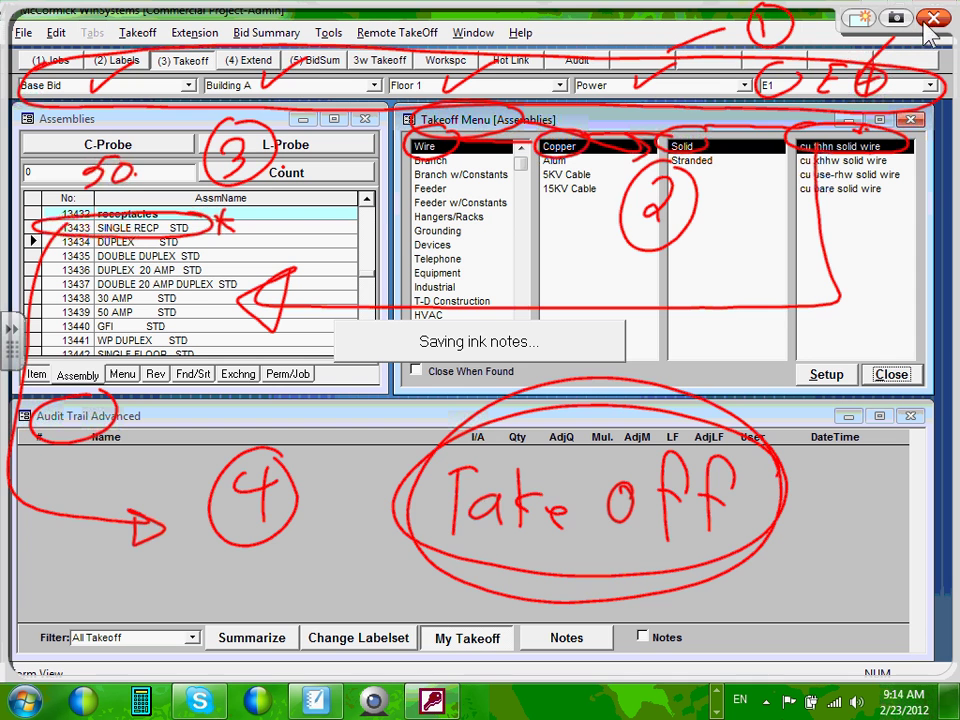
key("Escape")
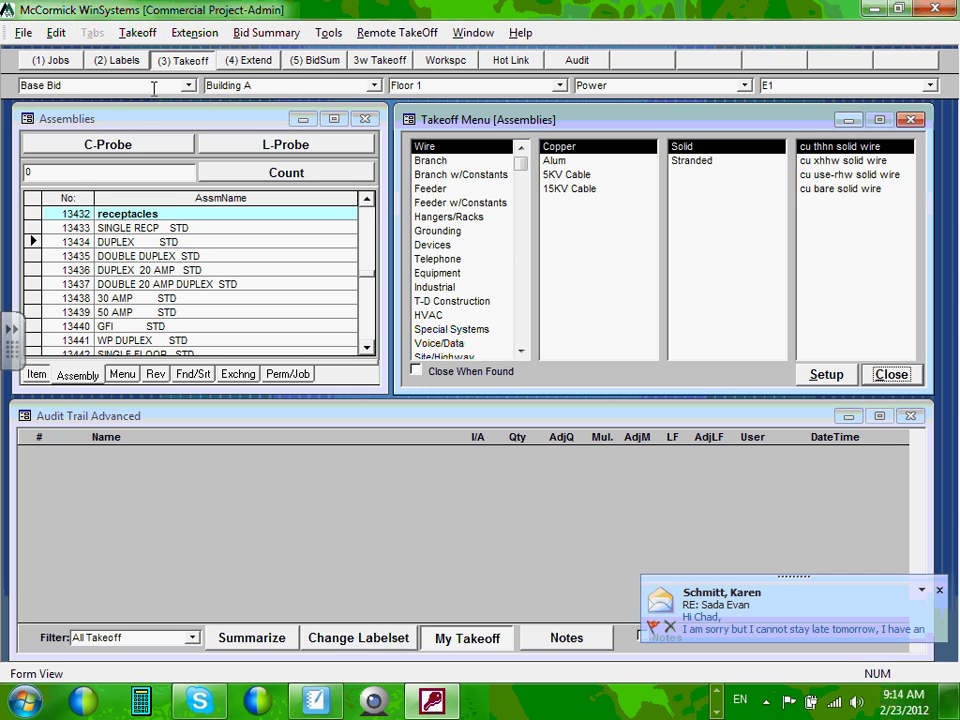
- Switch the active bid label to Alt 1 - Add and set it back to Base Bid
left_click(186, 86)
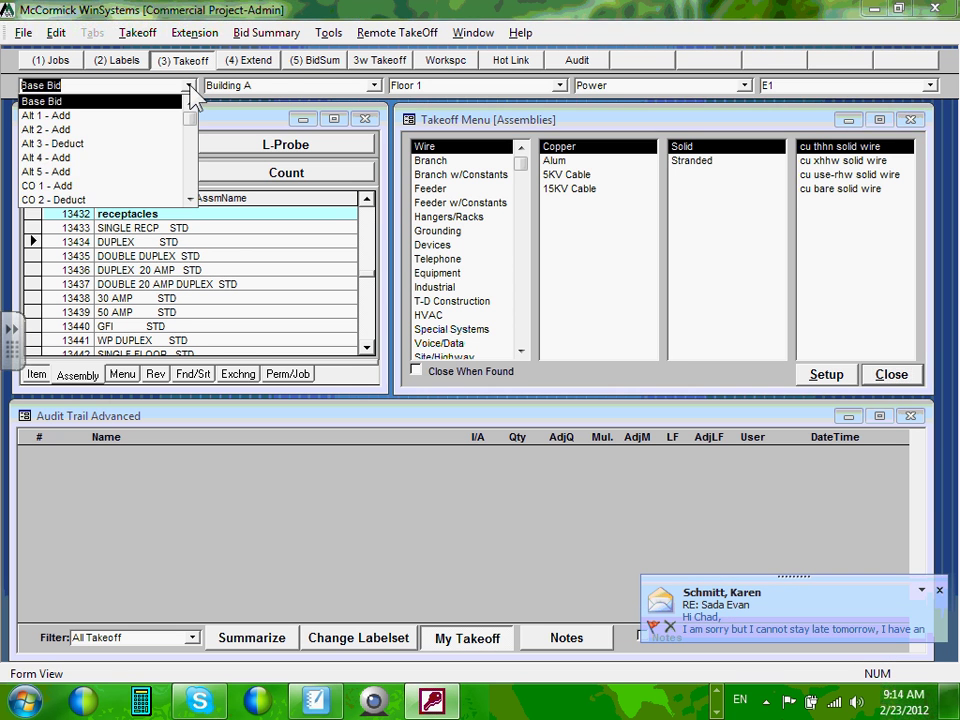
left_click(81, 114)
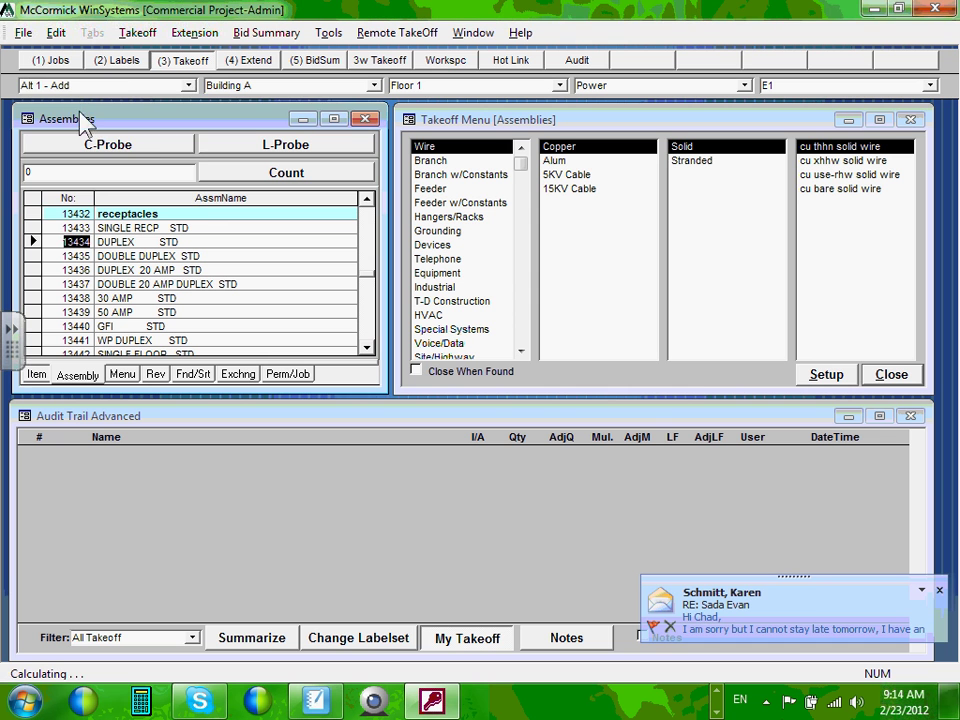
left_click(189, 86)
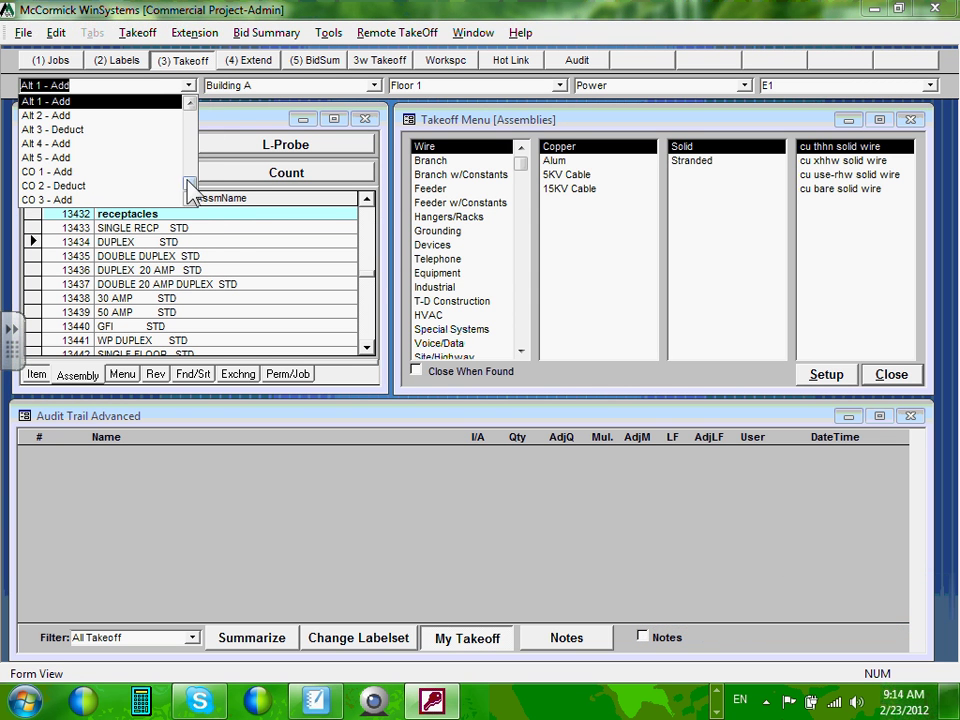
left_click_drag(191, 182, 196, 116)
left_click(45, 101)
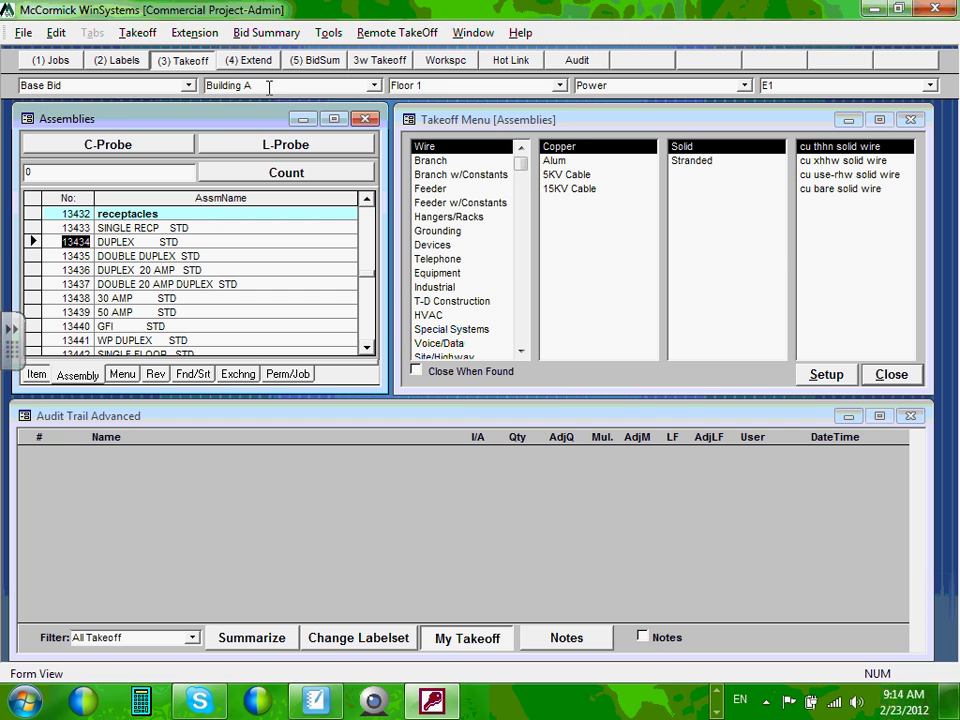
- View the building choices, and switch the floor label to Floor 5 and back to Floor 1
left_click(375, 86)
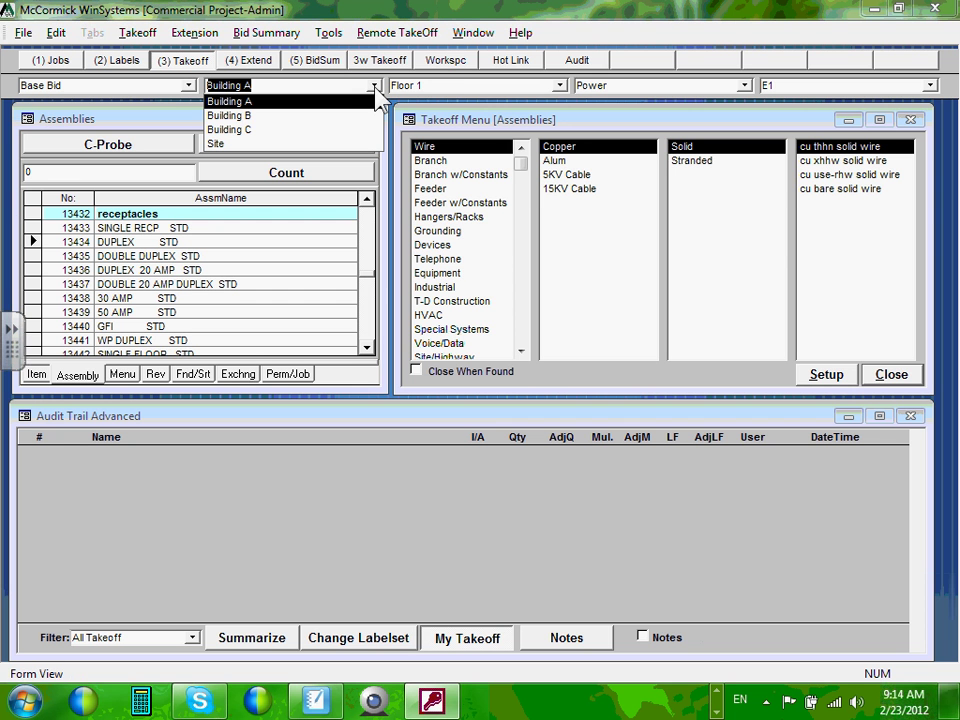
left_click(317, 87)
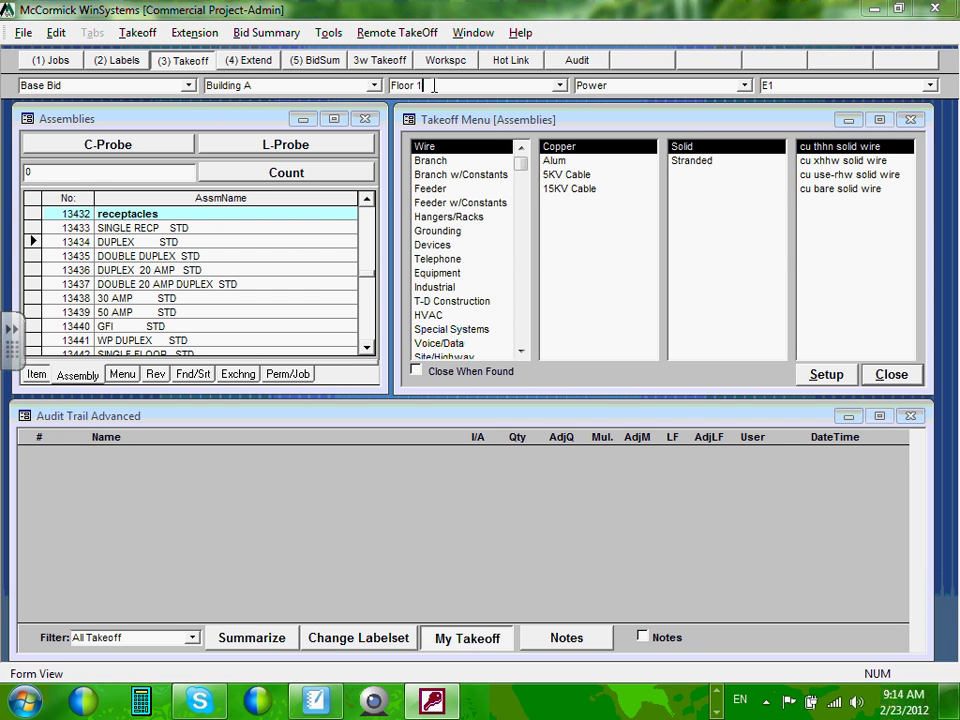
left_click(559, 86)
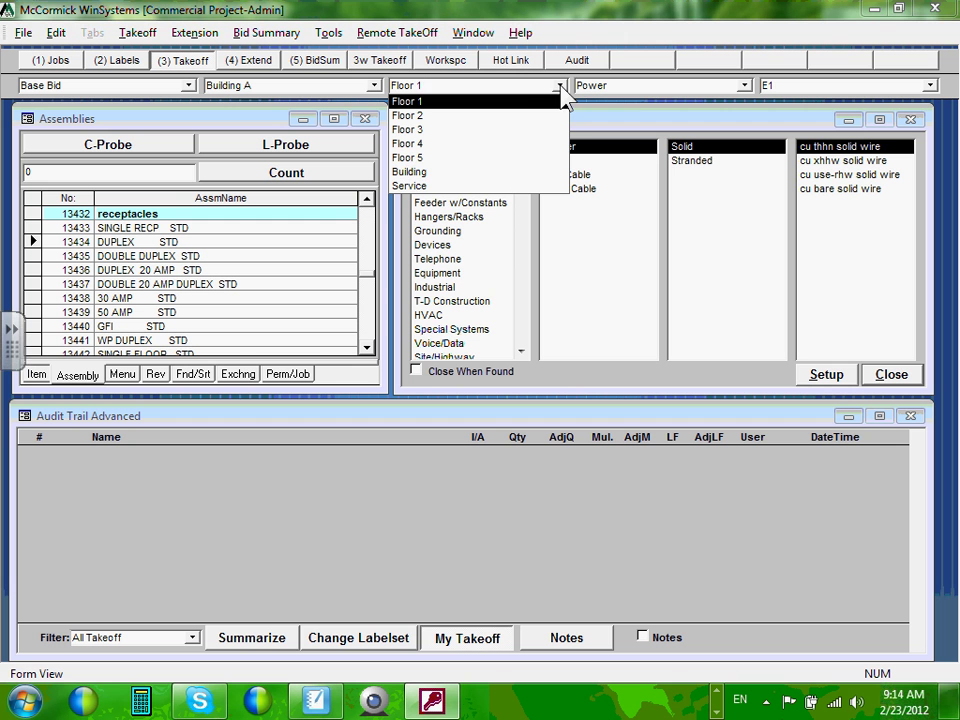
left_click(560, 157)
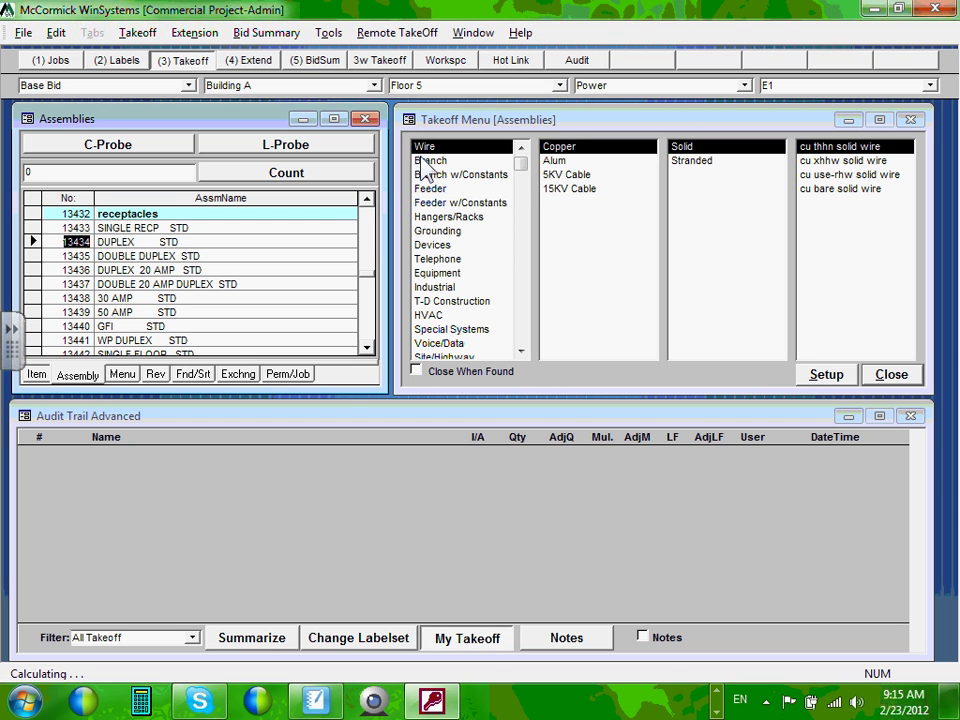
left_click(559, 86)
left_click(440, 101)
- View the choices of the Power label and set the drawing label to E6
left_click(743, 85)
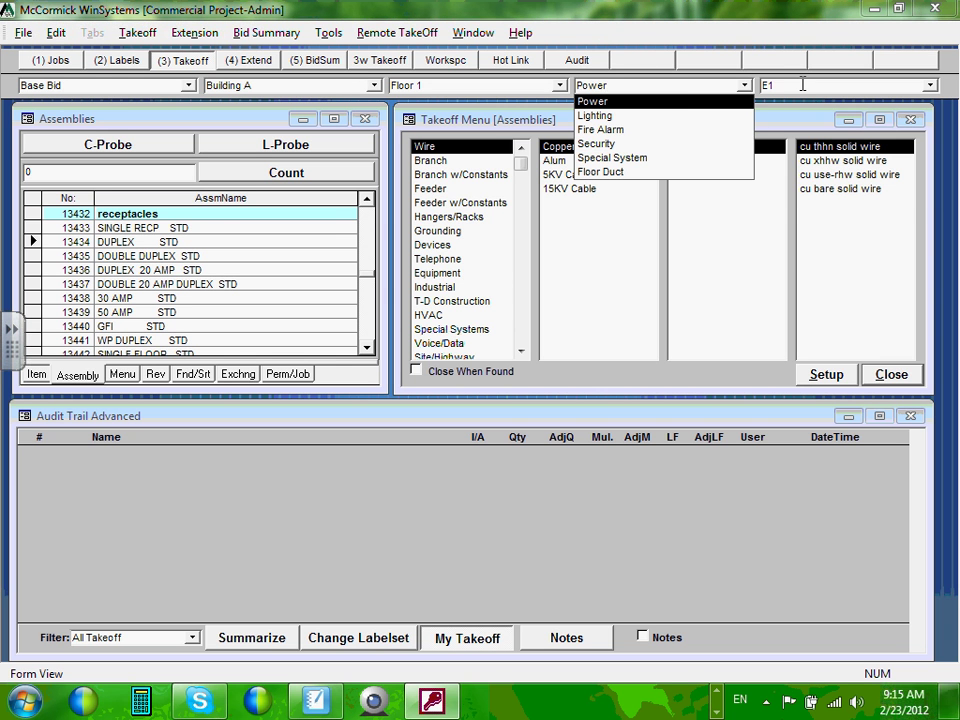
left_click(913, 88)
left_click(930, 89)
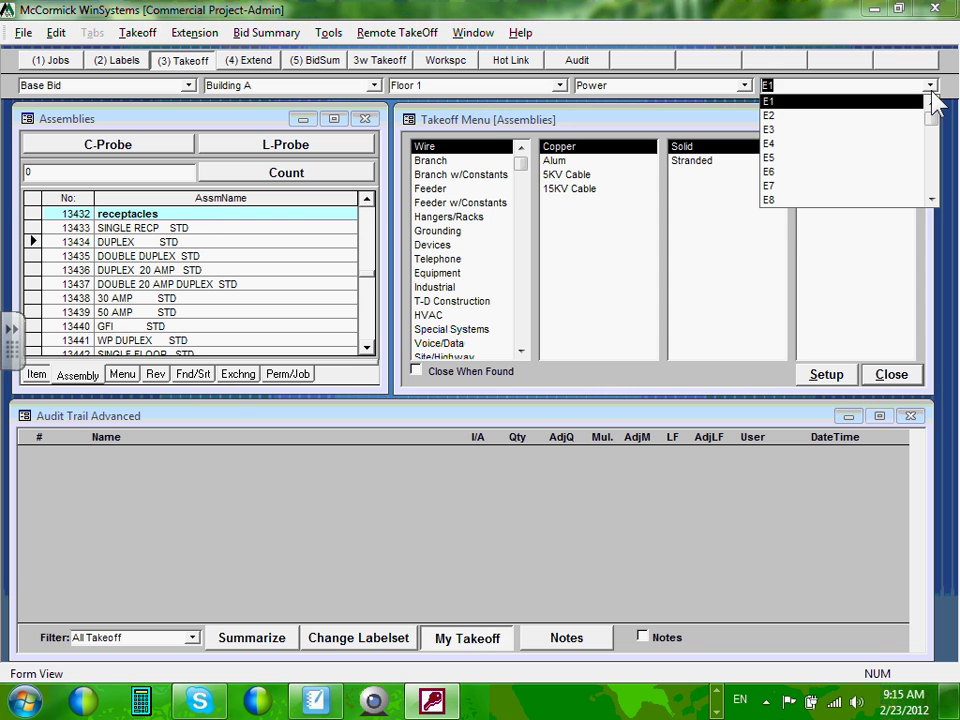
left_click(930, 90)
left_click(930, 88)
left_click(833, 172)
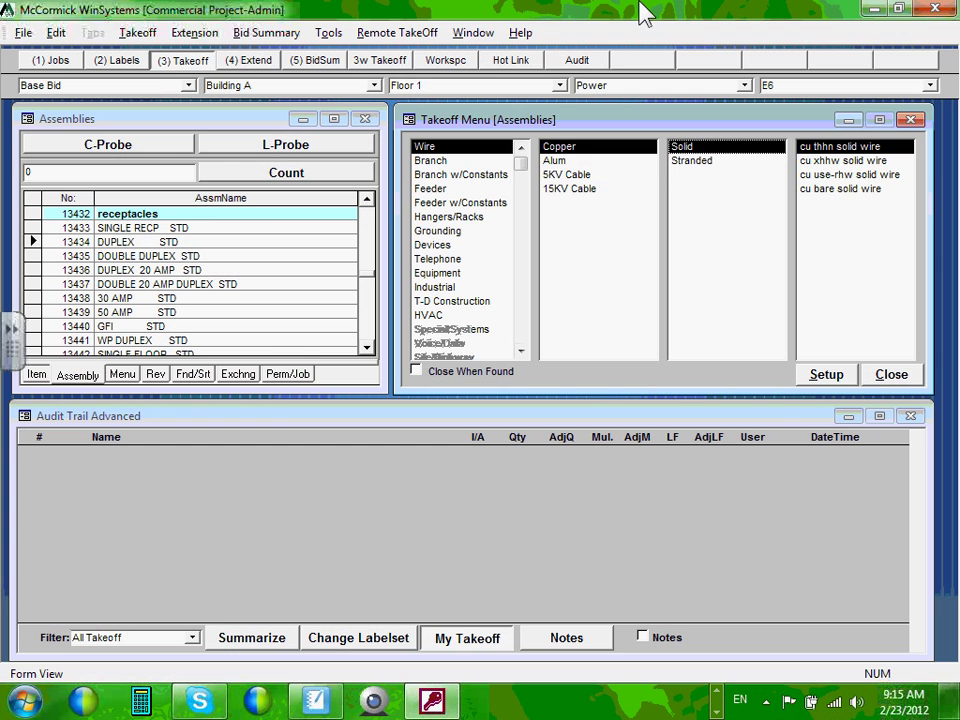
- Browse the Branch, Branch w/Constants and Feeder categories of the Takeoff Menu
left_click(429, 153)
left_click(432, 161)
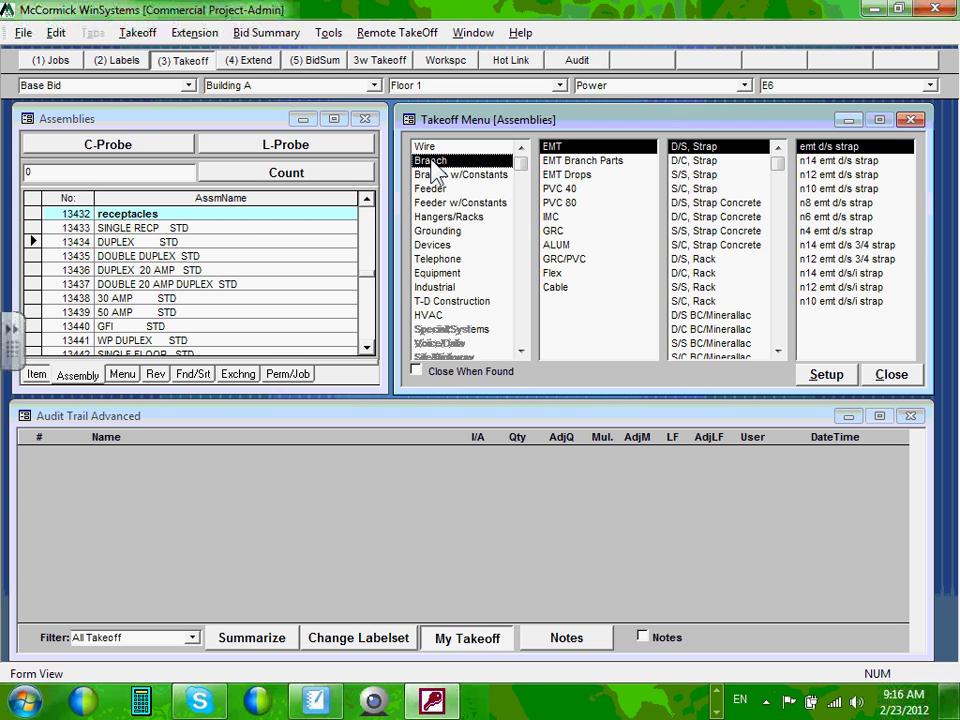
left_click(439, 175)
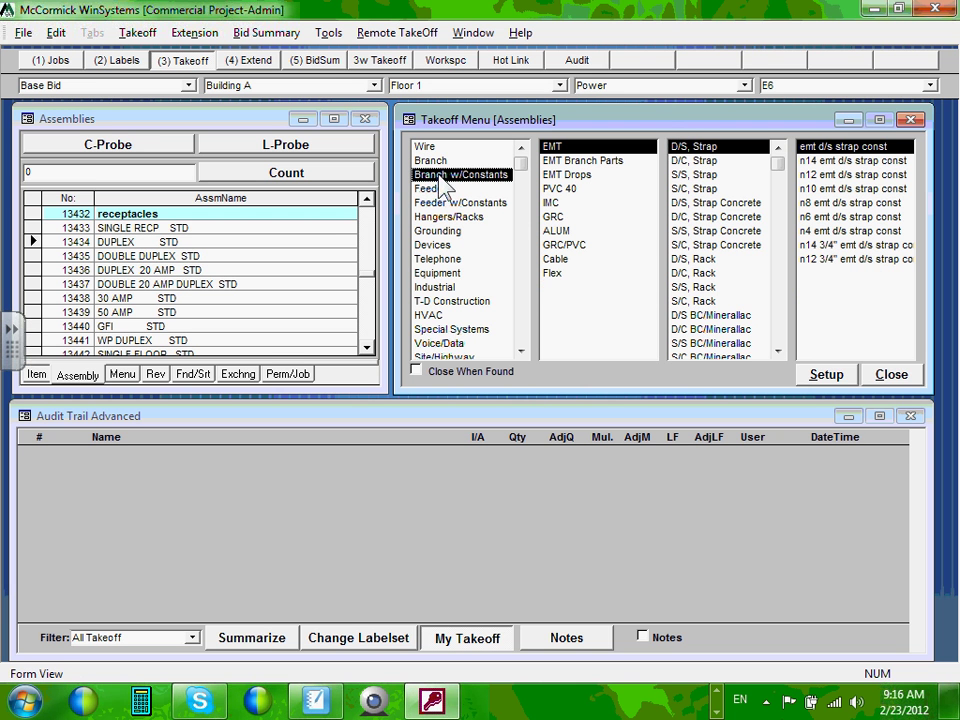
left_click(437, 189)
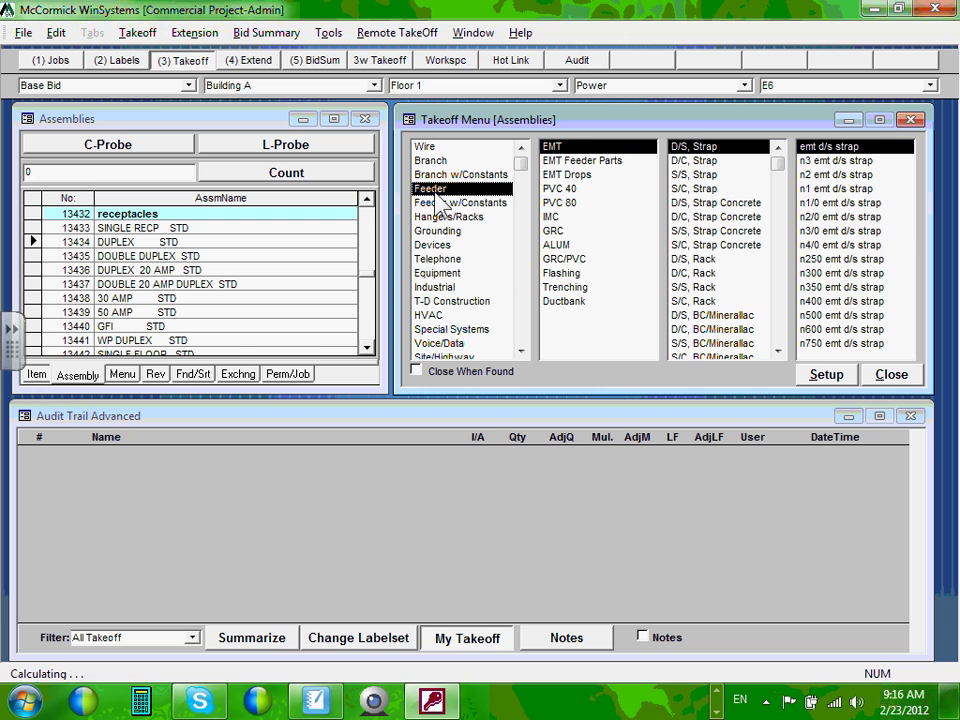
- Locate the DPLX 20/3 S.S. assembly in the Takeoff Menu under Devices, Spec., Recpt Spec
left_click(439, 248)
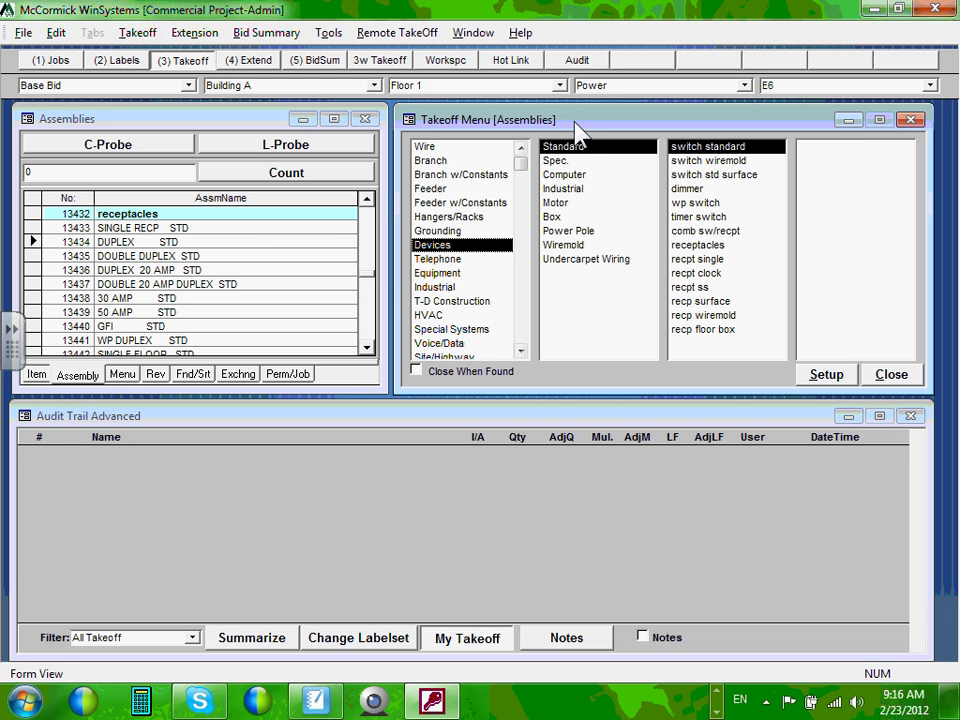
left_click(587, 150)
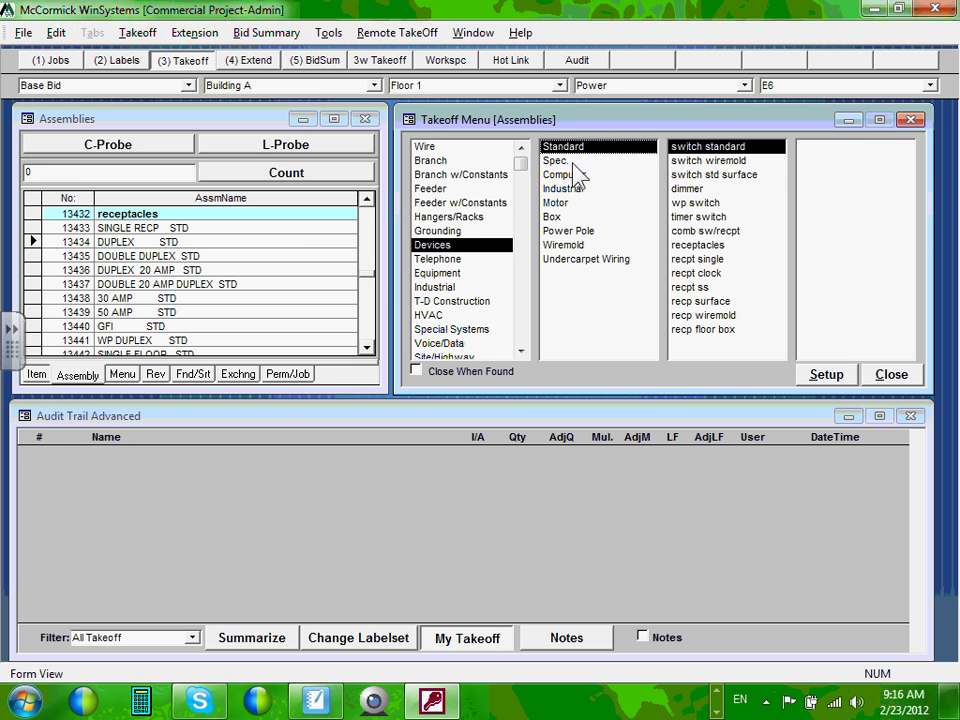
left_click(575, 163)
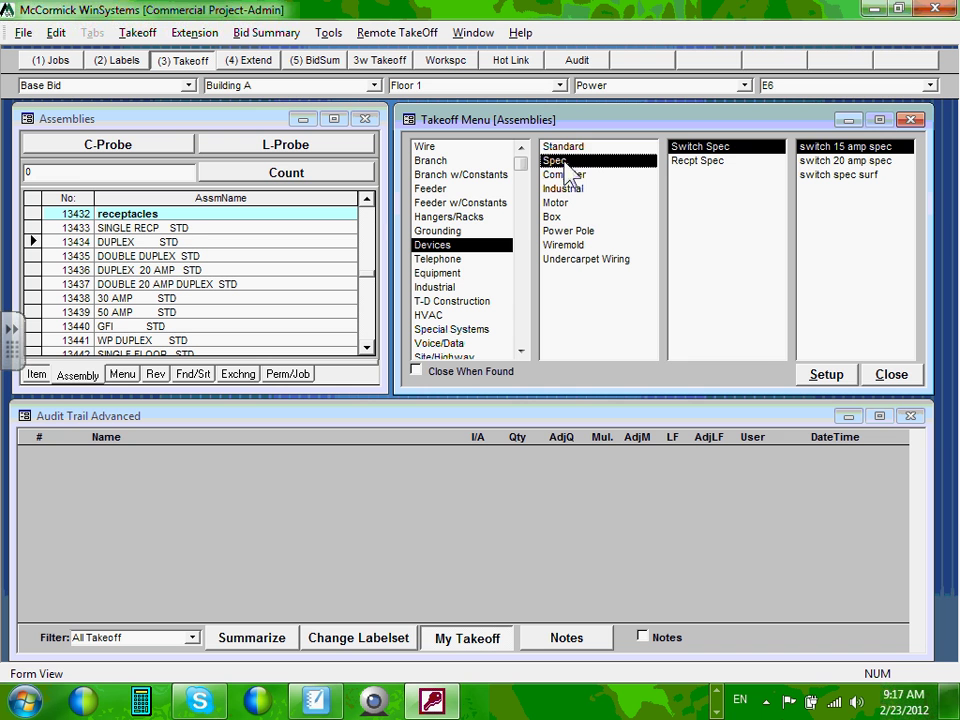
left_click(718, 162)
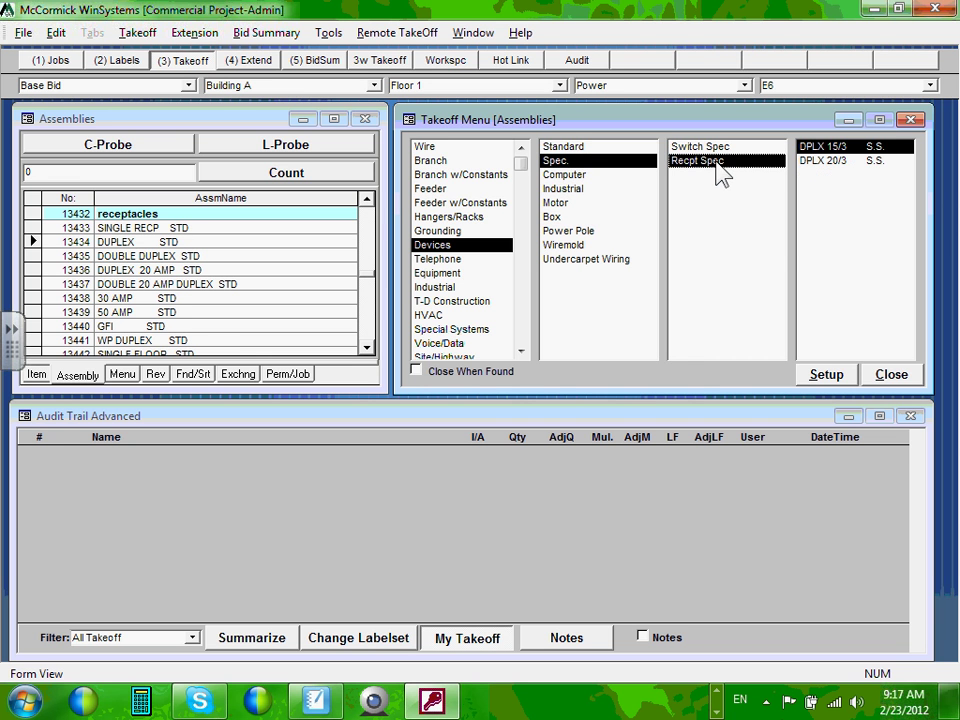
left_click(836, 148)
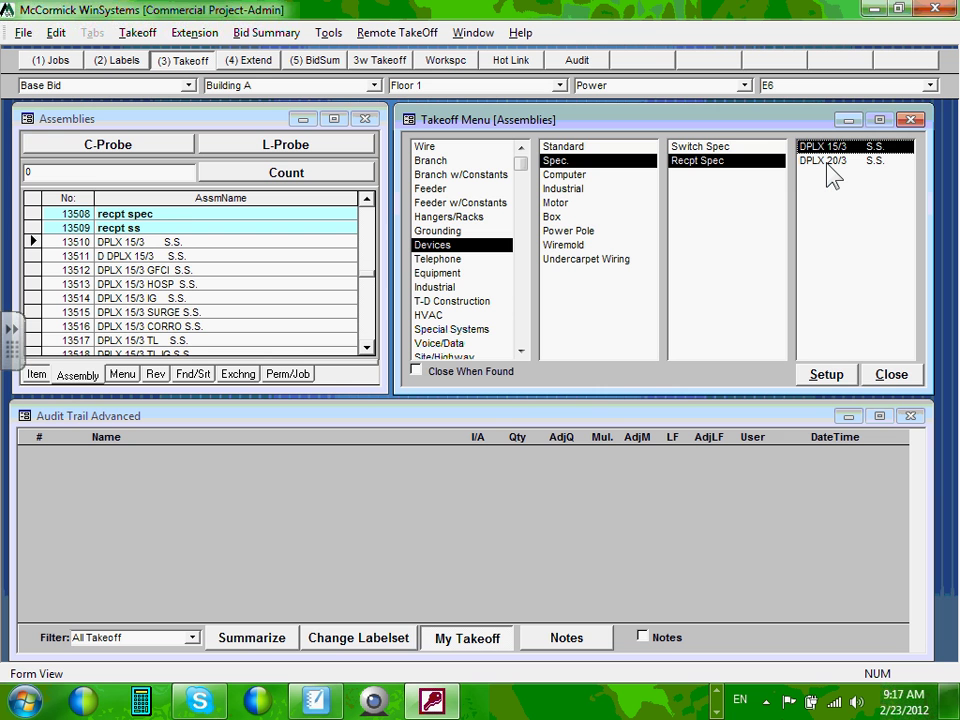
left_click(829, 162)
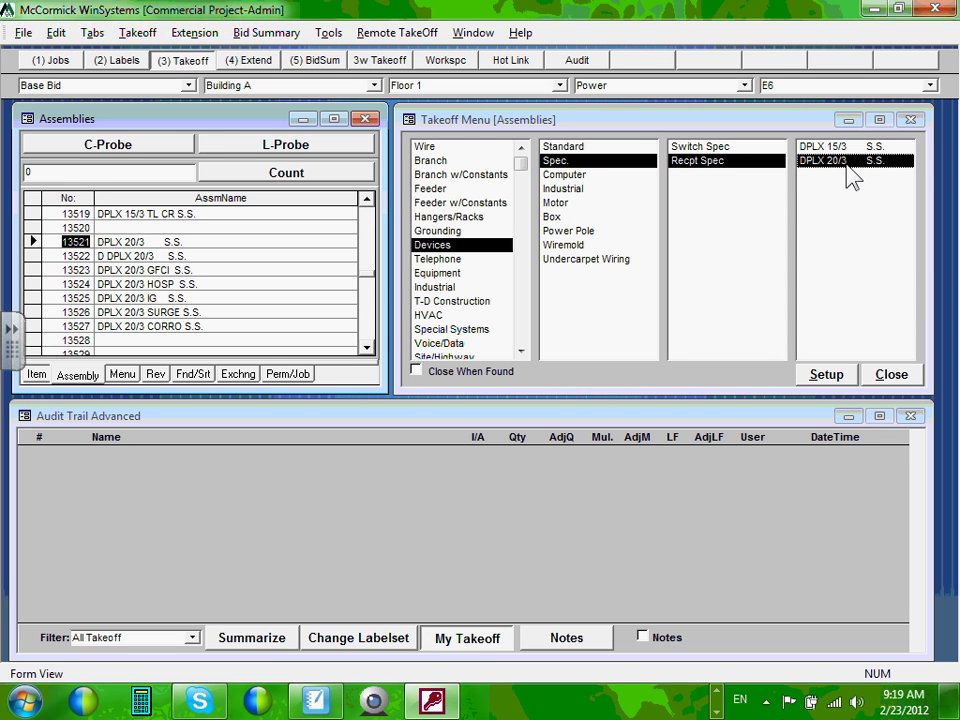
- Take off a count of 50 for the DPLX 20/3 S.S. assembly
left_click(43, 170)
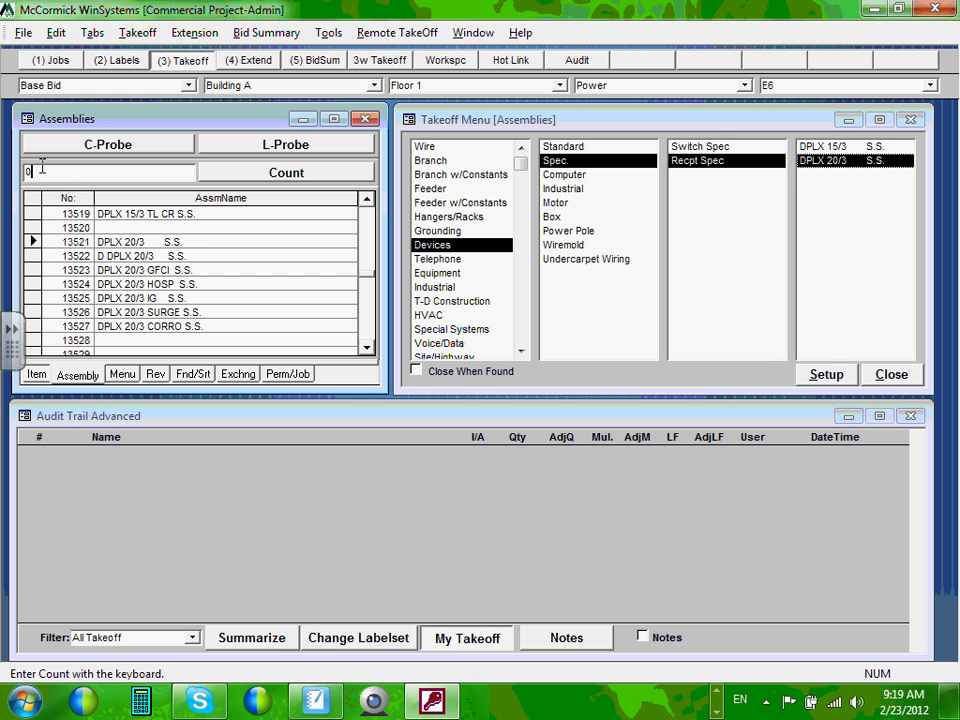
type("50")
key("Return")
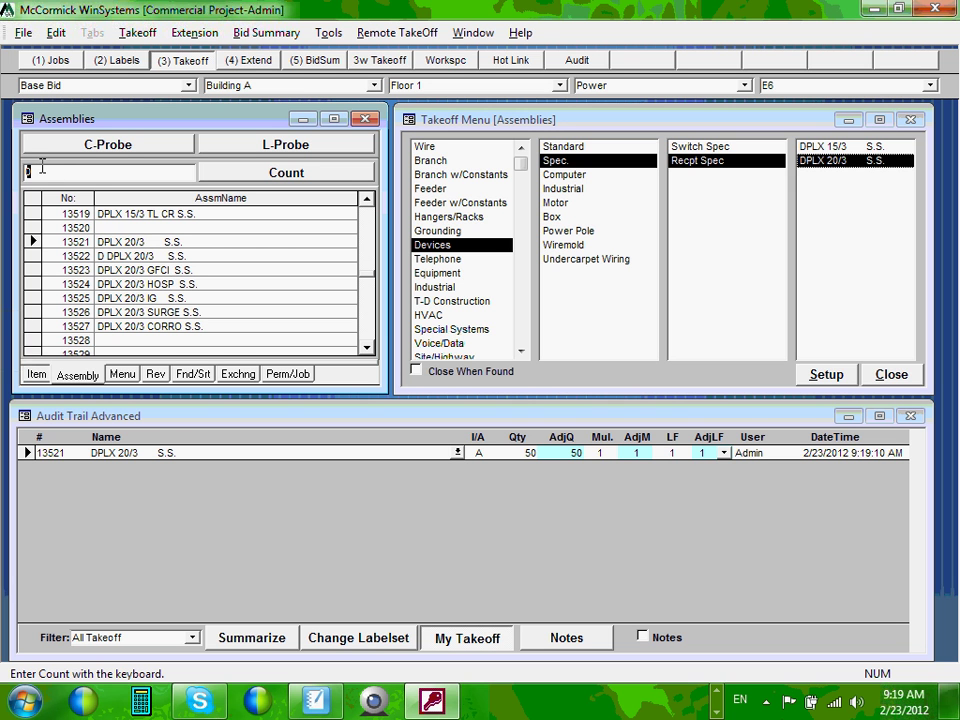
left_click_drag(40, 234, 36, 230)
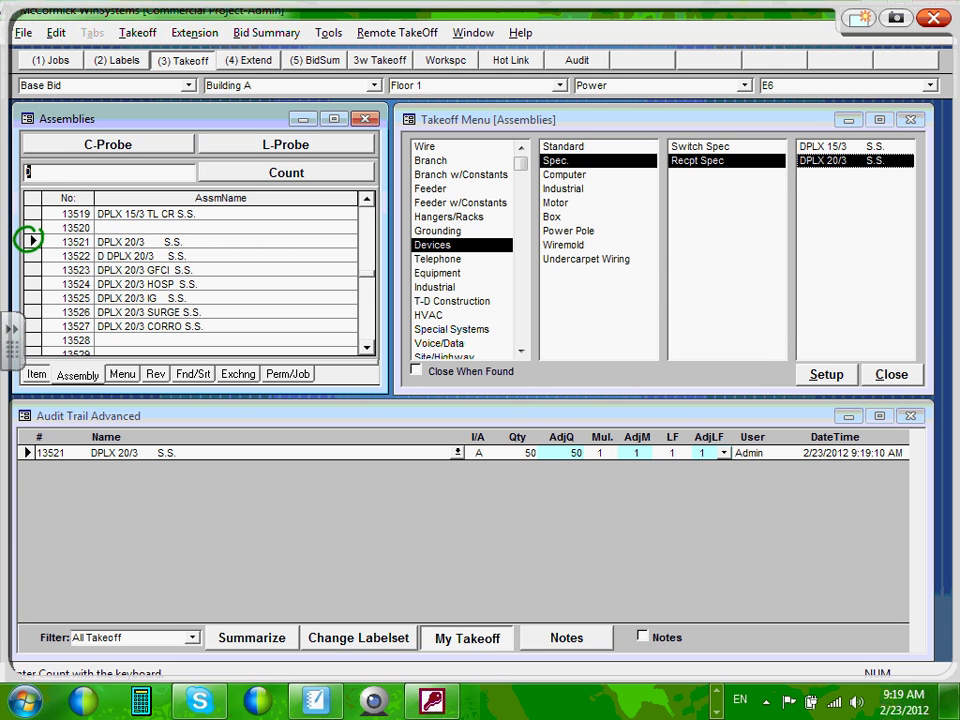
mouse_move(200, 226)
left_mouse_down()
mouse_move(78, 228)
mouse_move(50, 248)
mouse_move(195, 222)
left_mouse_up()
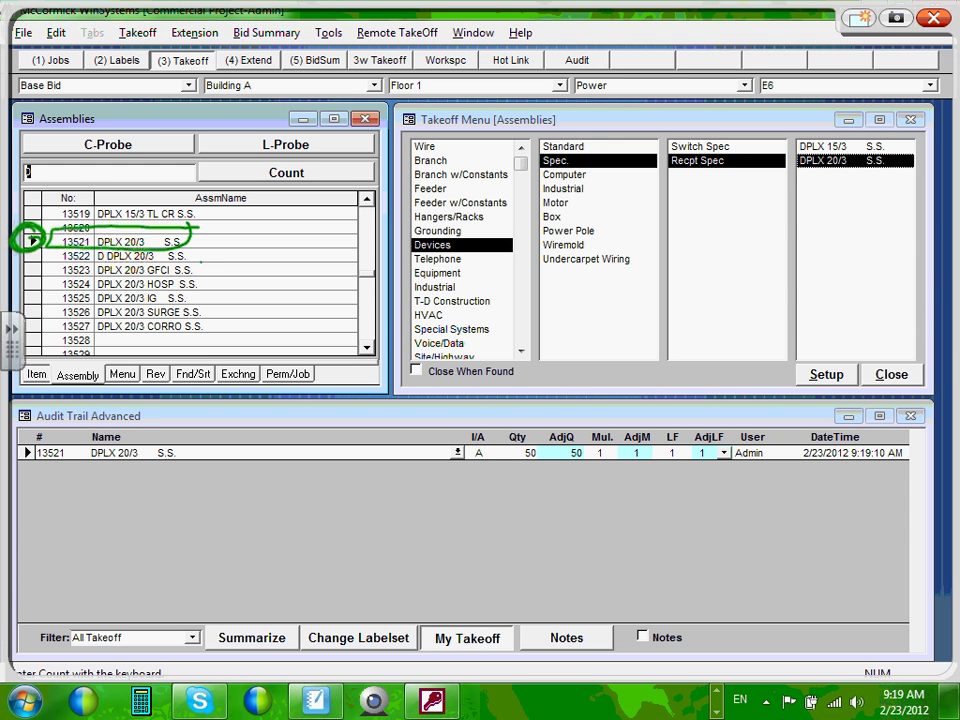
left_click_drag(201, 262, 204, 281)
mouse_move(146, 331)
left_mouse_down()
mouse_move(200, 330)
mouse_move(193, 315)
left_mouse_up()
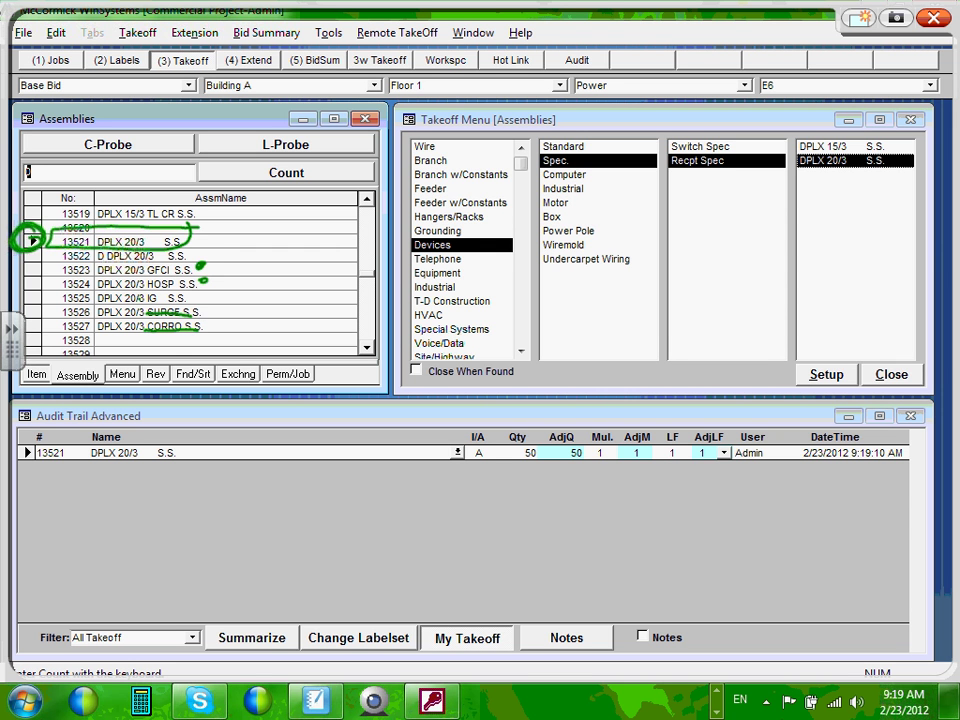
left_click_drag(139, 299, 159, 302)
left_click(934, 18)
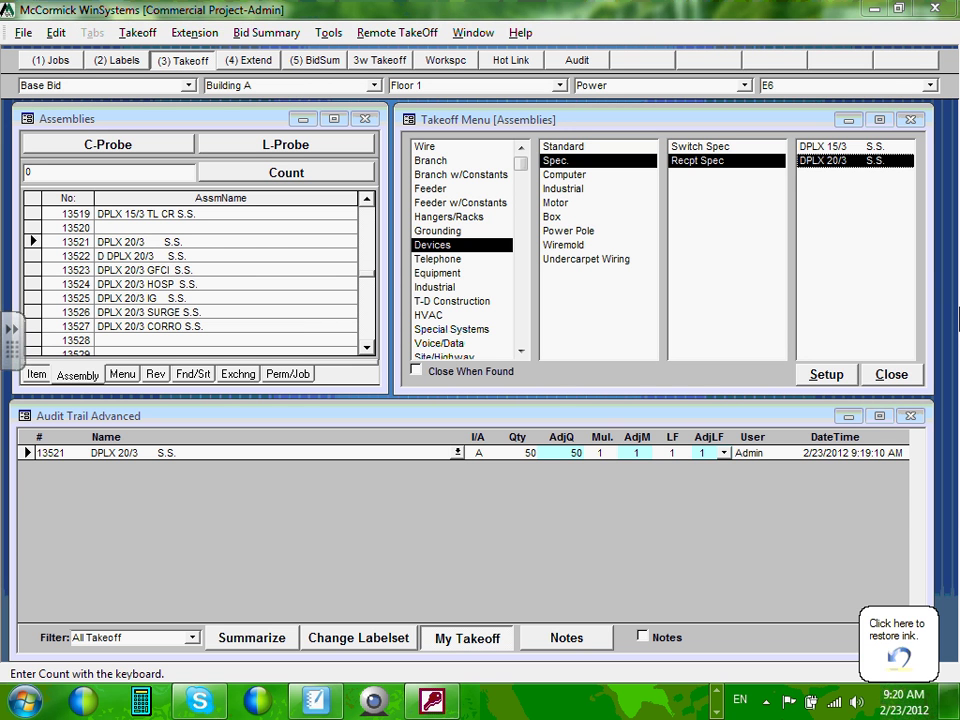
- Open the PowerProbes tool, reposition its window above the assembly lists and close it
double_click(29, 172)
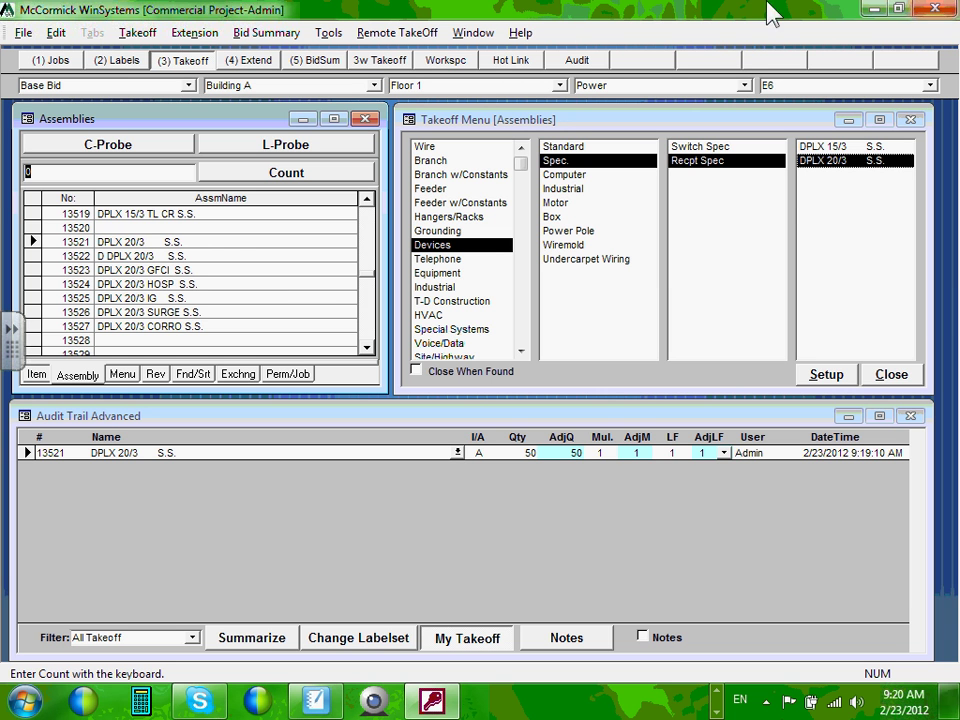
left_click(55, 33)
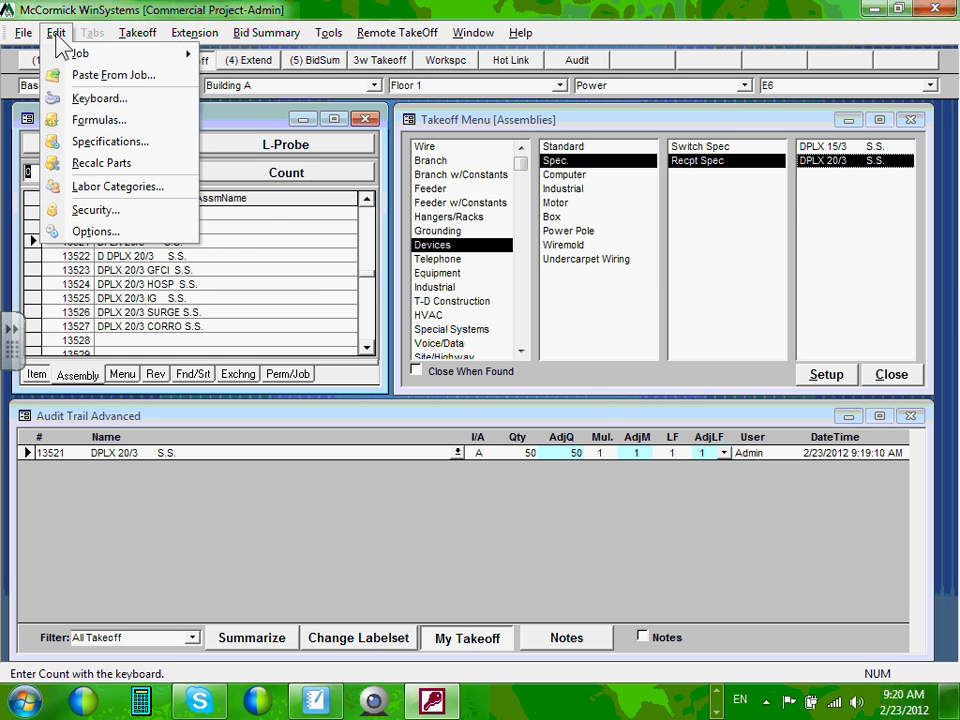
mouse_move(133, 36)
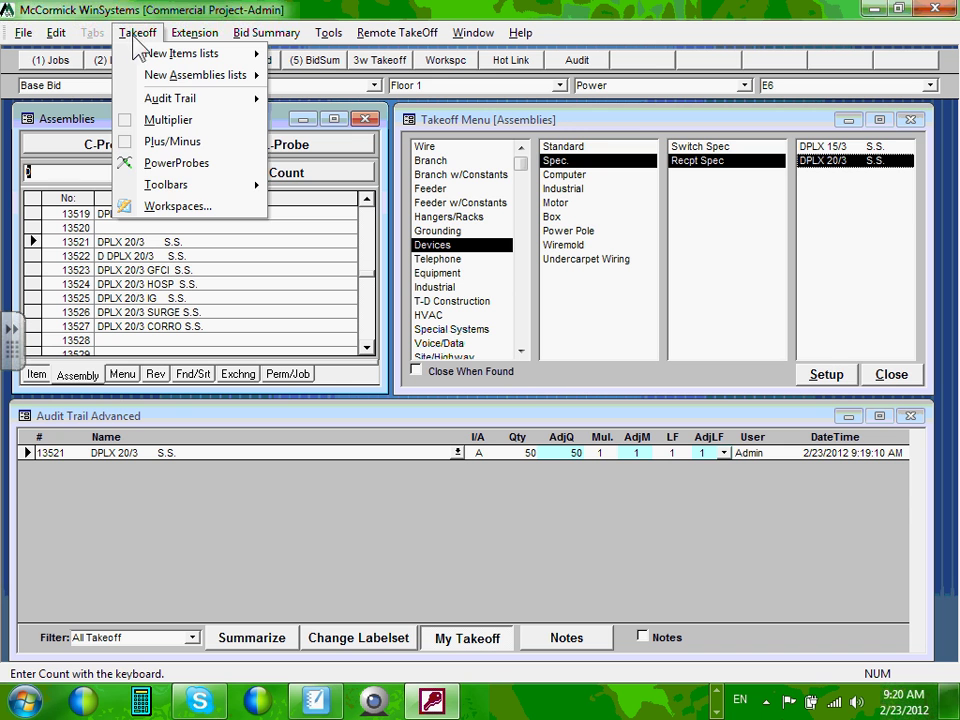
left_click(176, 163)
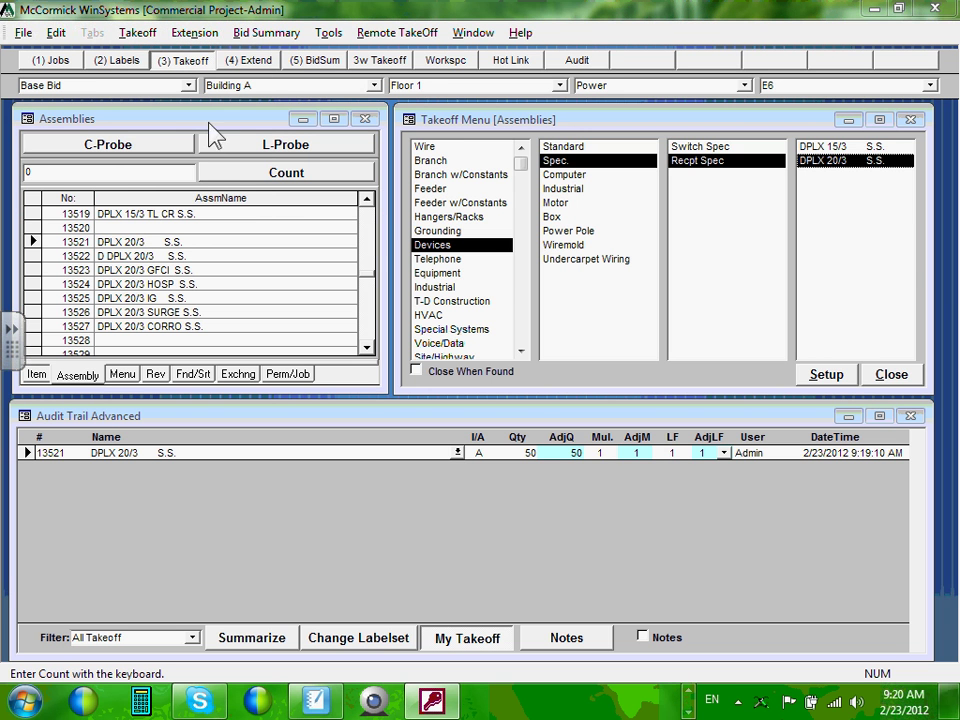
left_click_drag(652, 200, 499, 104)
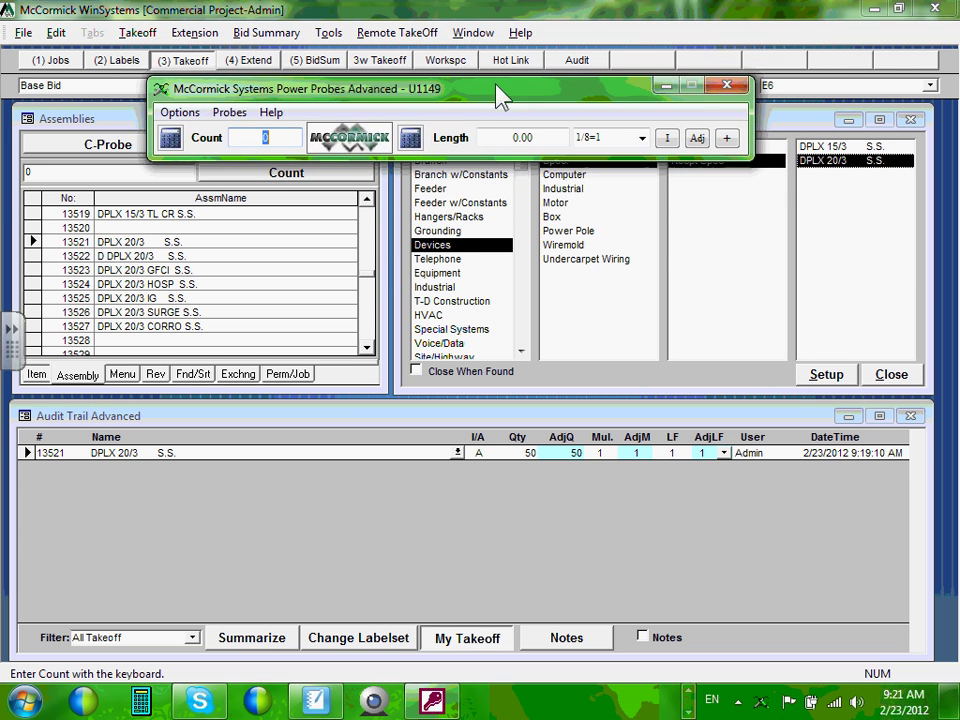
left_click(729, 88)
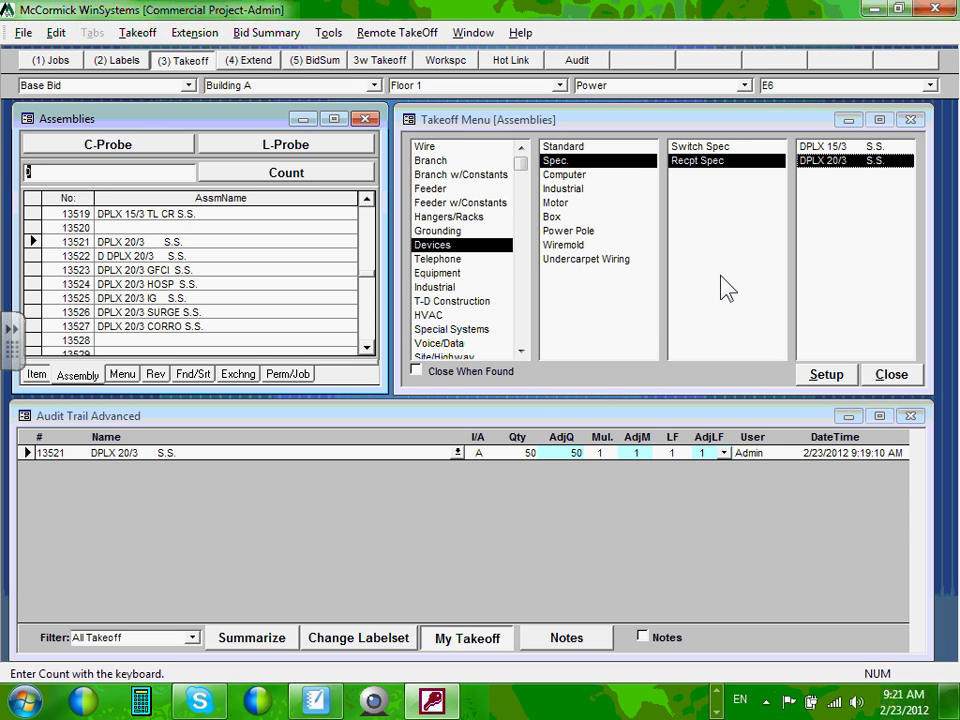
- Reopen PowerProbes and raise the probe count by two to 32
left_click(127, 35)
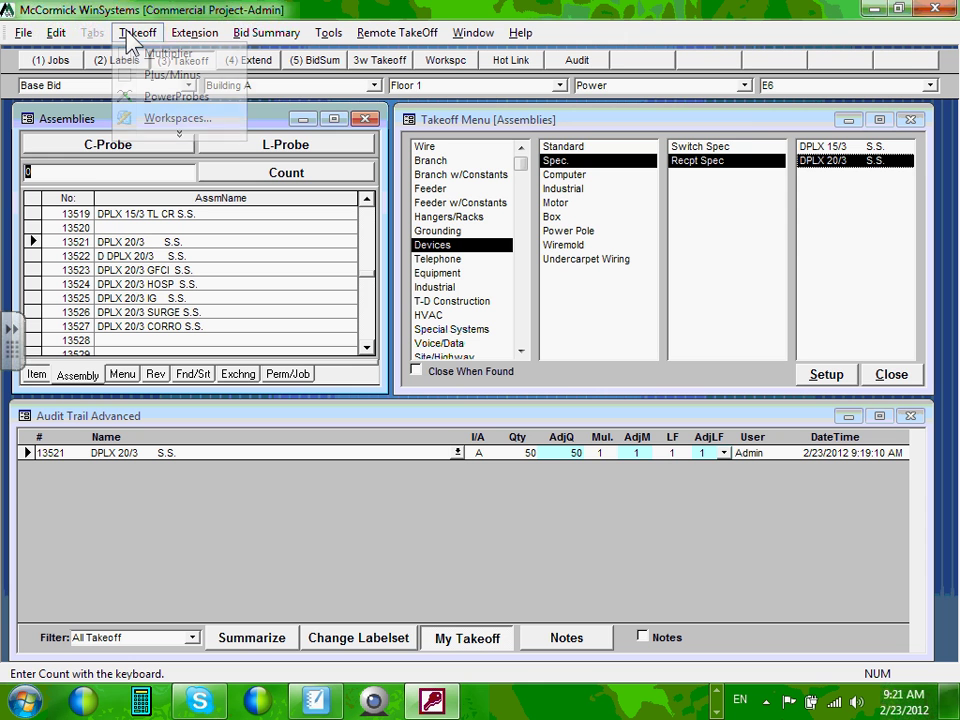
left_click(158, 97)
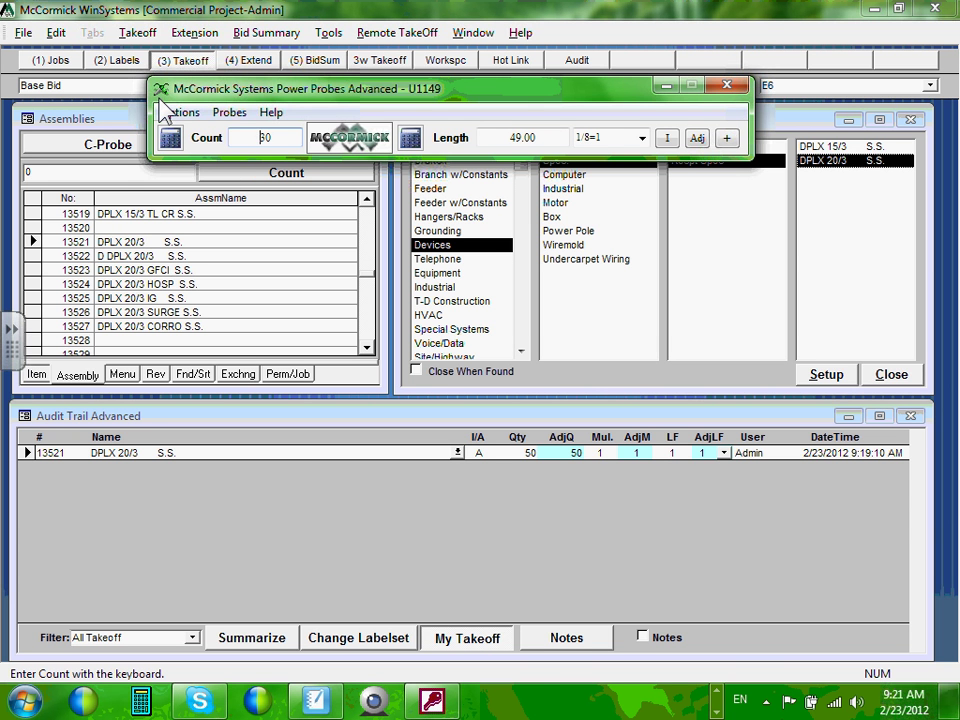
key("plus")
key("plus")
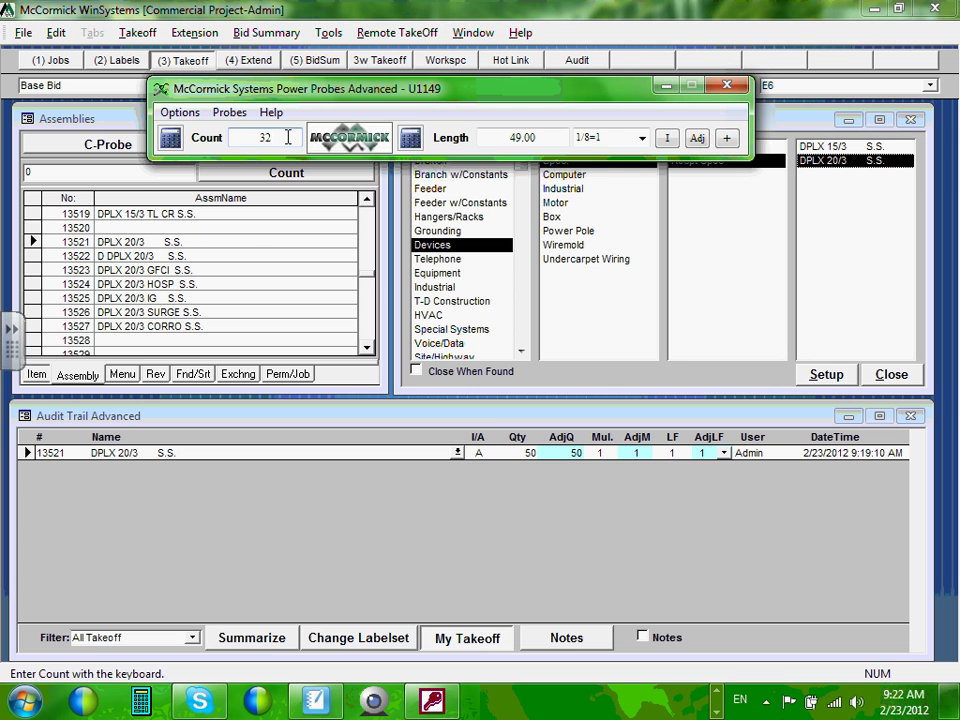
- Enter 30 in the Power Probes Calculator and transfer it as the count
left_click(945, 705)
type("3")
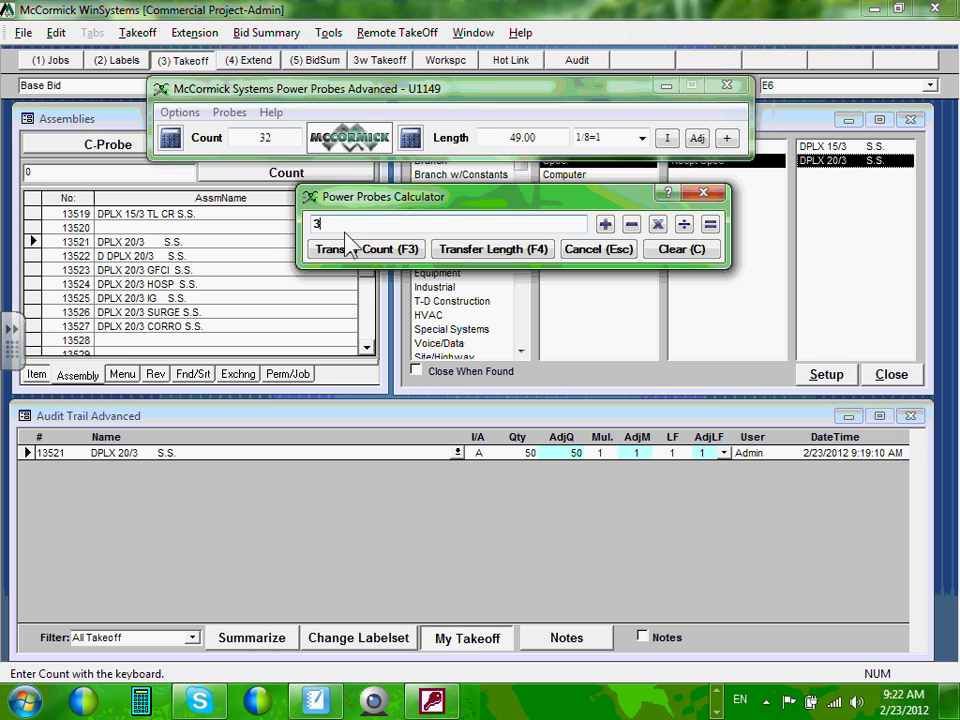
type("0")
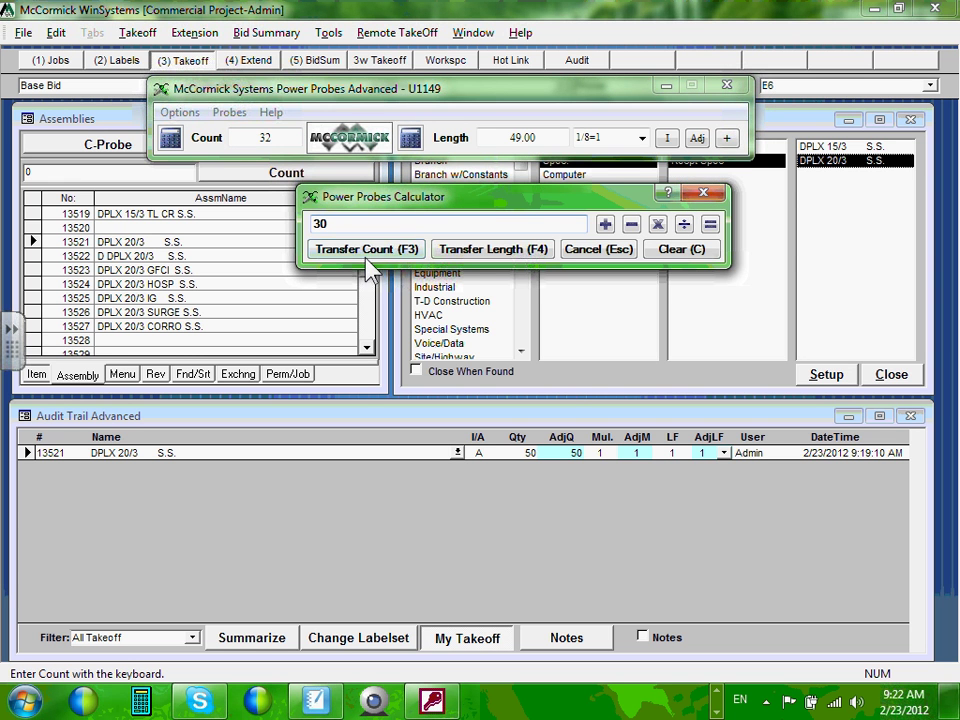
left_click(367, 254)
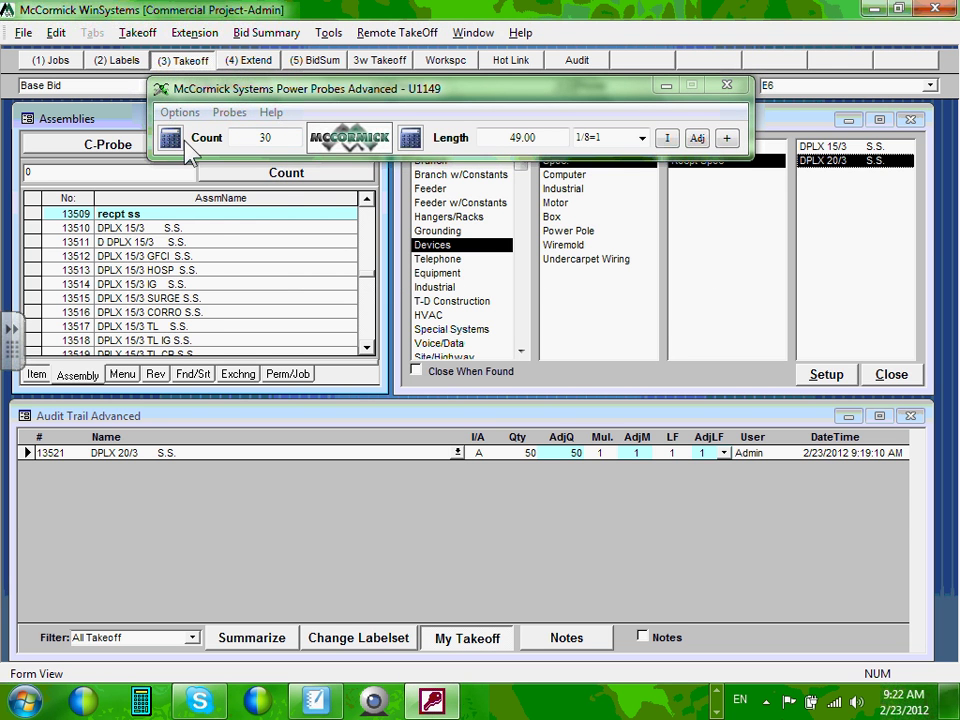
- Replace the probe count with 40 by transferring it from the Power Probes Calculator
left_click(278, 137)
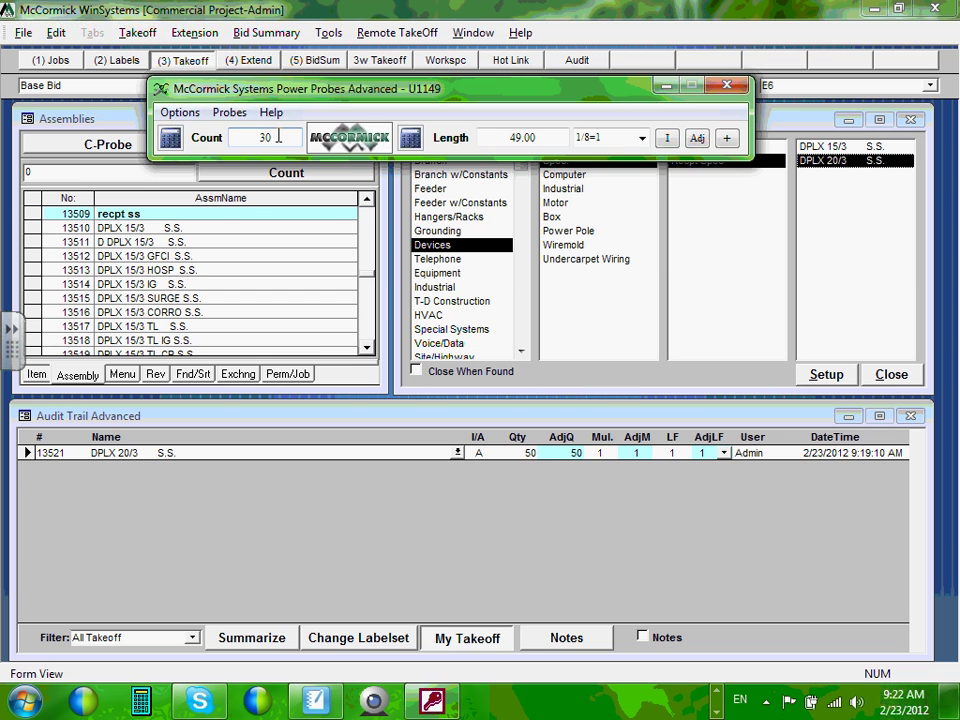
double_click(254, 135)
type("5")
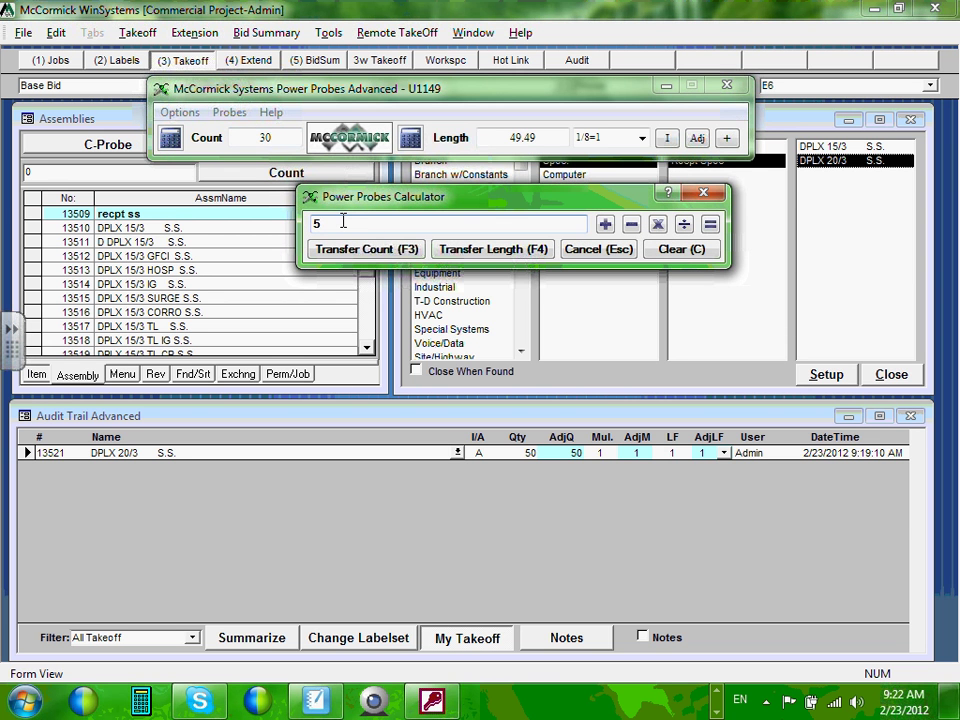
key("BackSpace")
type("40")
left_click(398, 249)
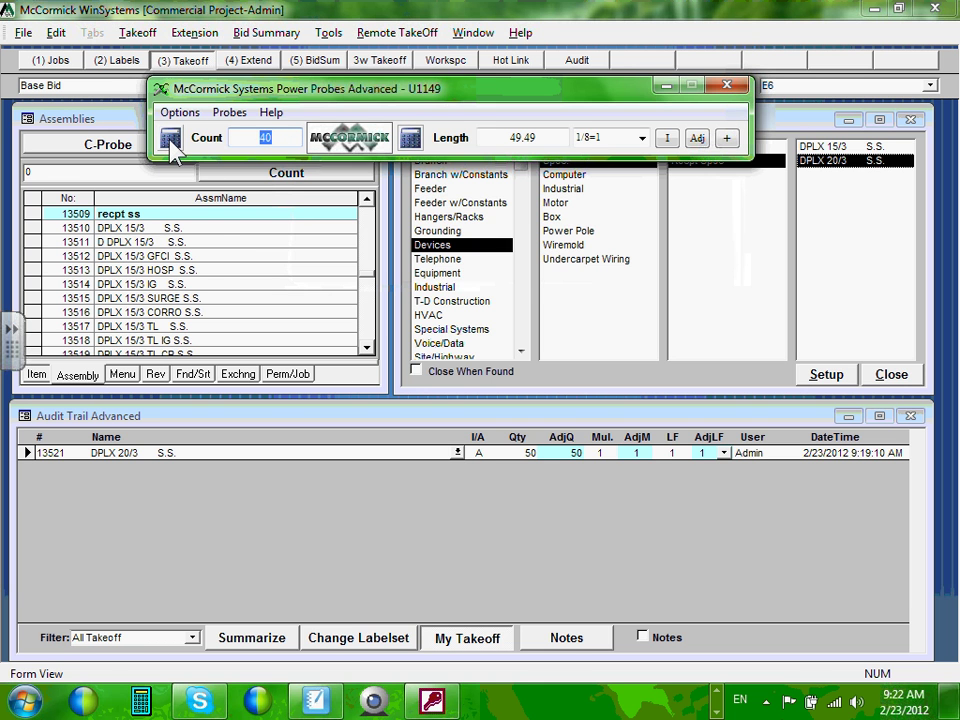
- Select the DPLX 15/3 S.S. assembly and transfer the calculator value of 40 as the count for it
left_click(171, 140)
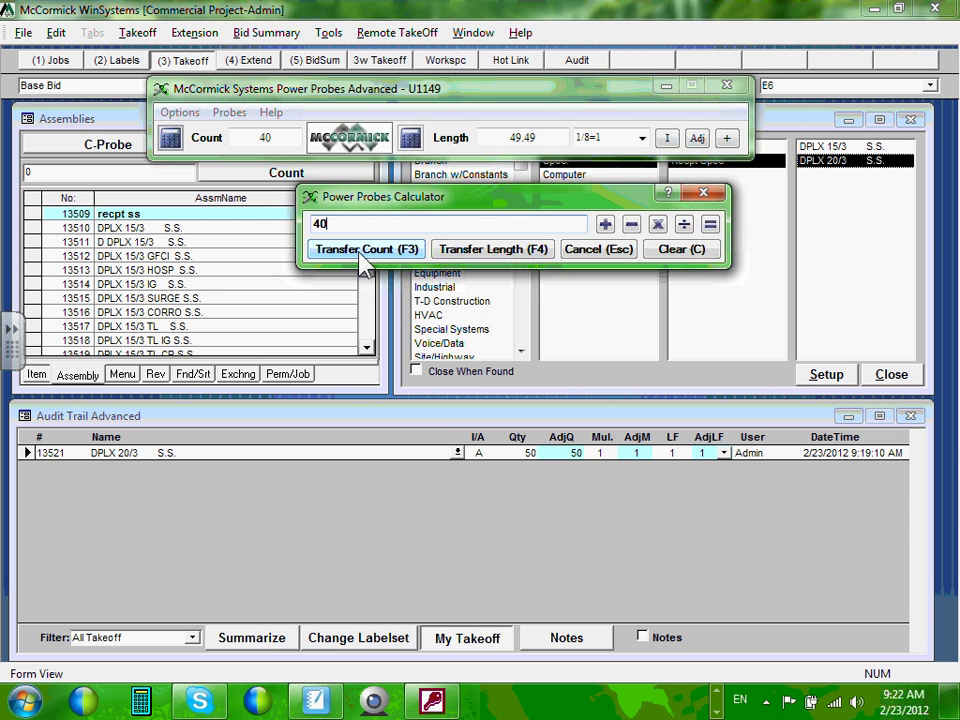
left_click(24, 229)
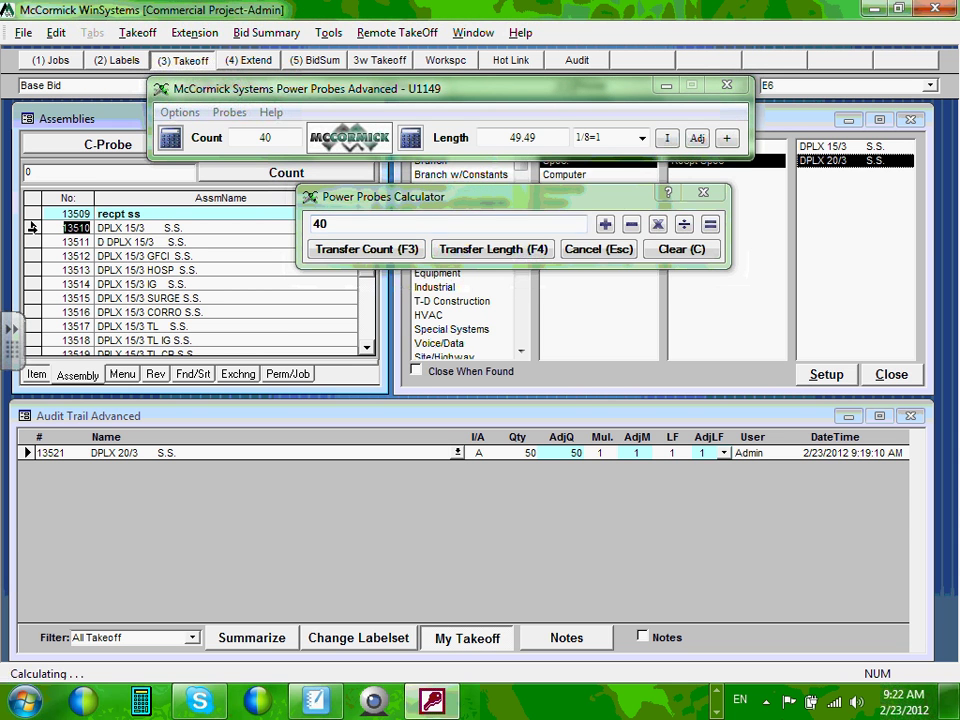
left_click(339, 251)
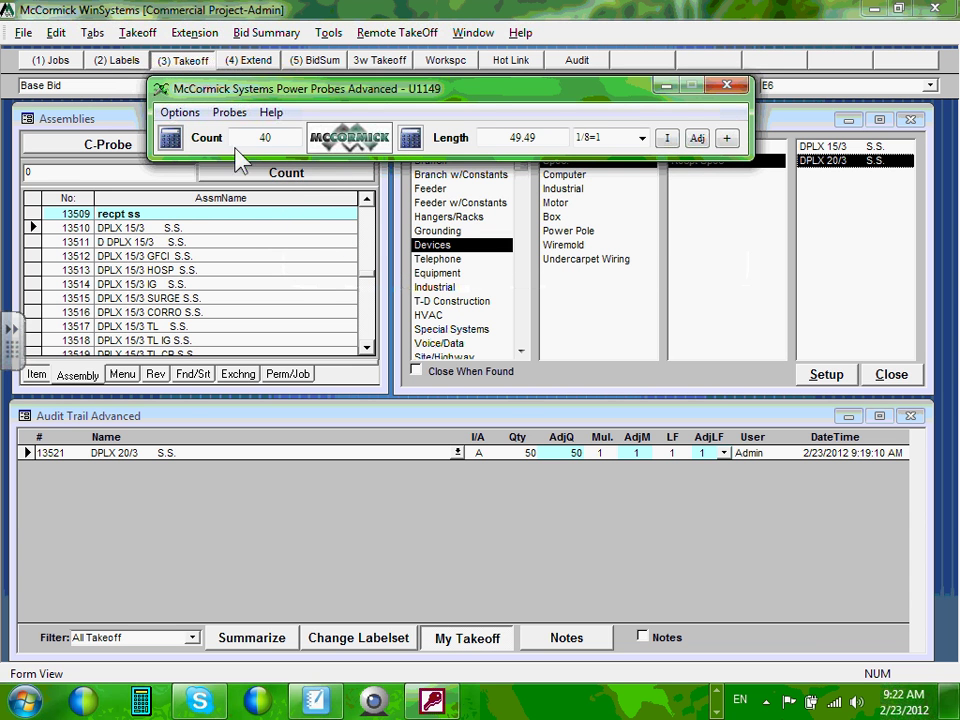
- Take off the DPLX 15/3 S.S. assembly with the L-Probe length and close PowerProbes
left_click_drag(470, 88, 597, 29)
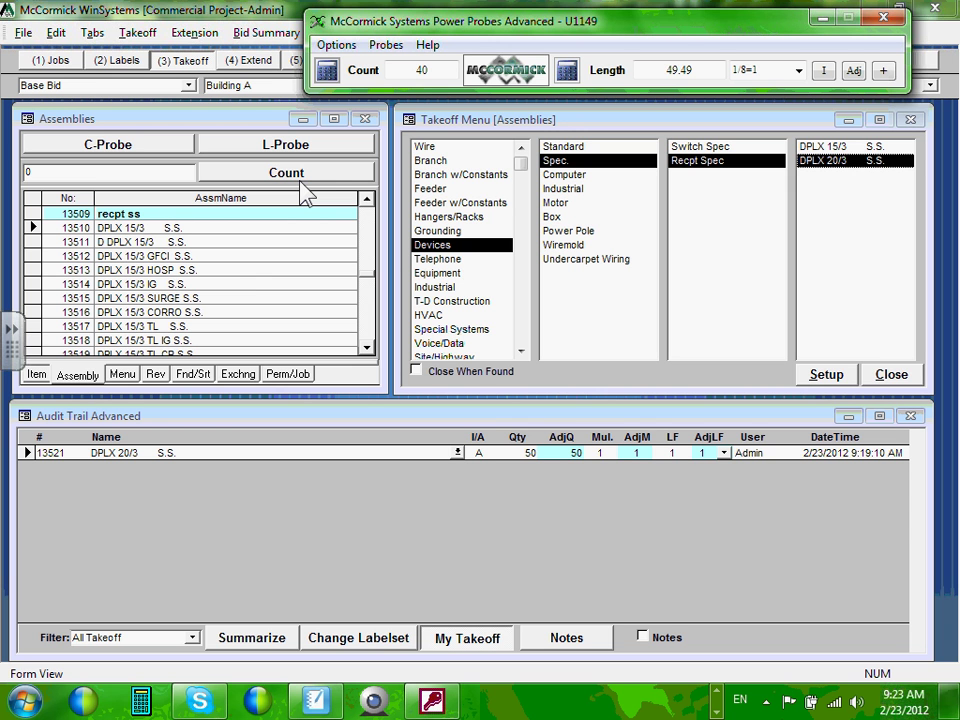
left_click(276, 141)
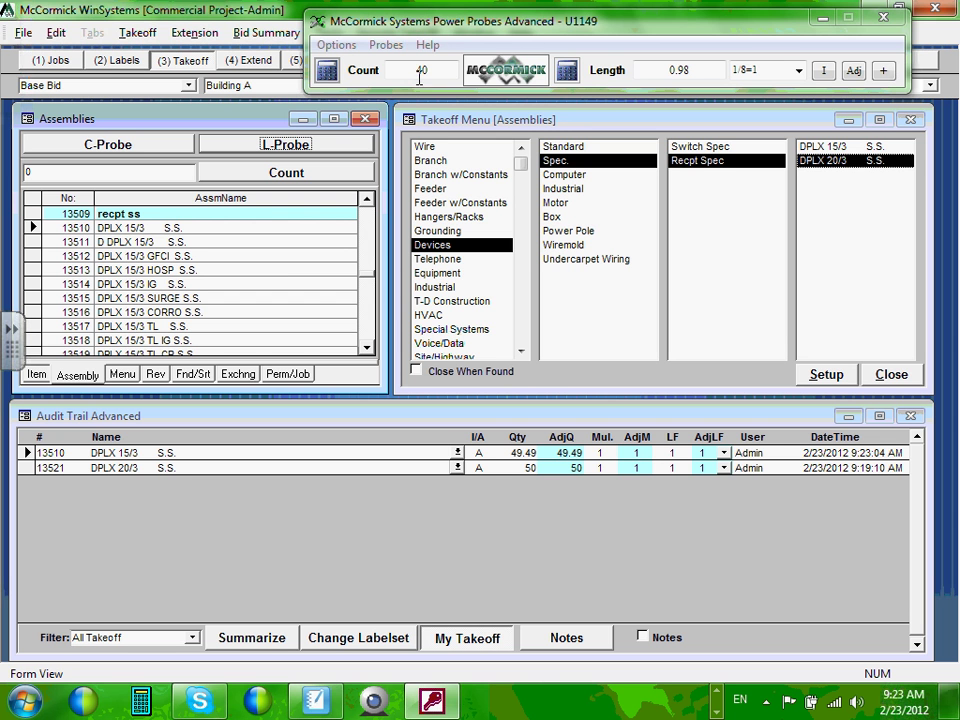
left_click(884, 18)
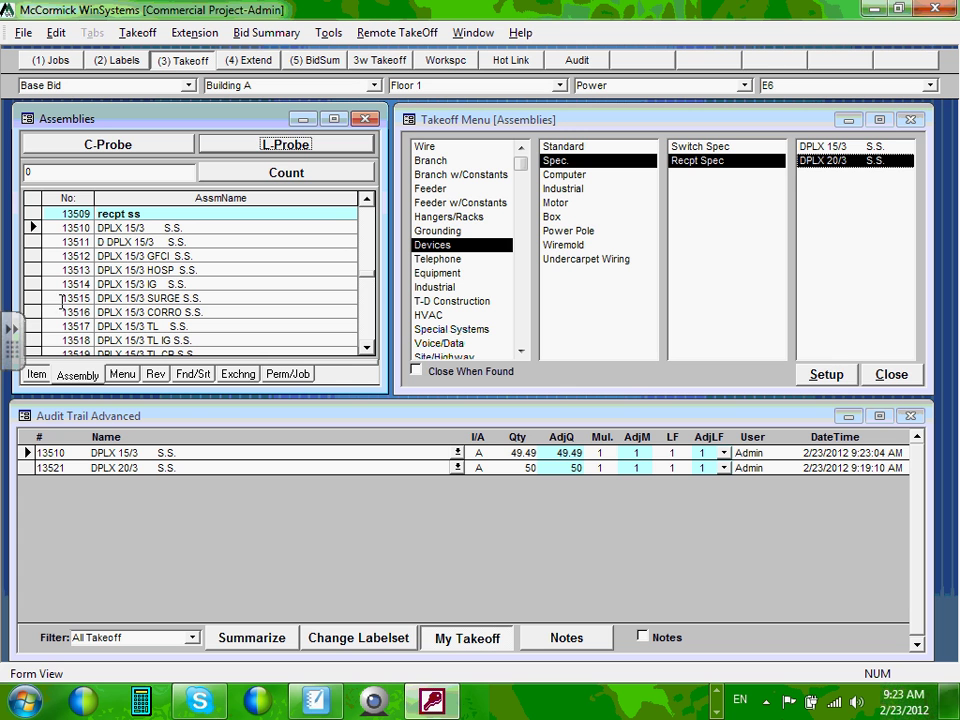
- Reopen Power Probes and take off the DPLX 15/3 HOSP S.S. assembly with a C-Probe count of 10
left_click(35, 311)
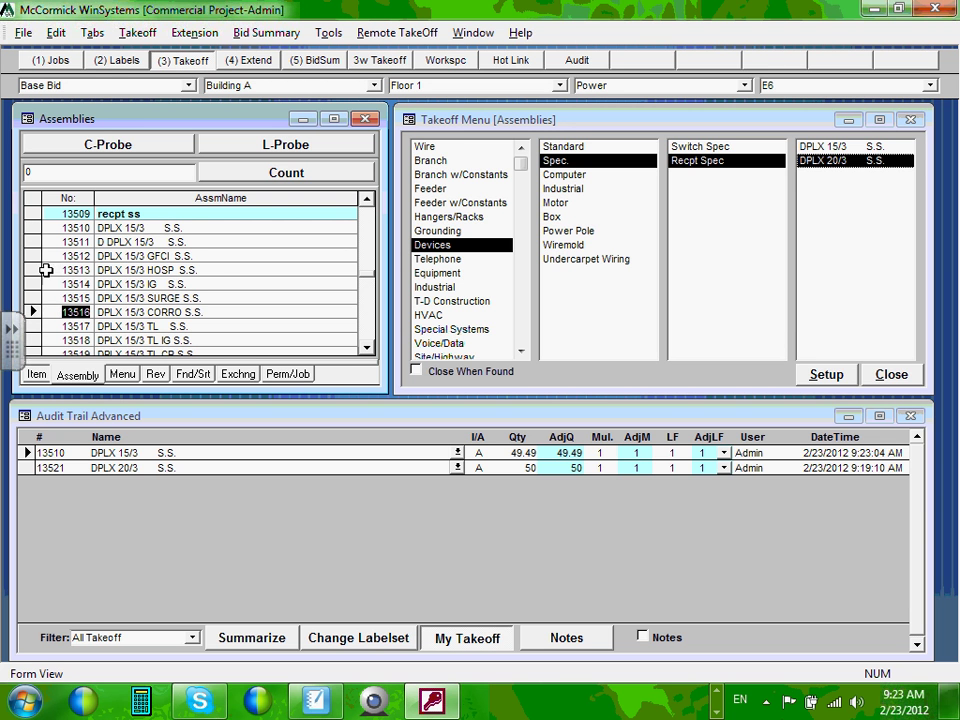
left_click(41, 270)
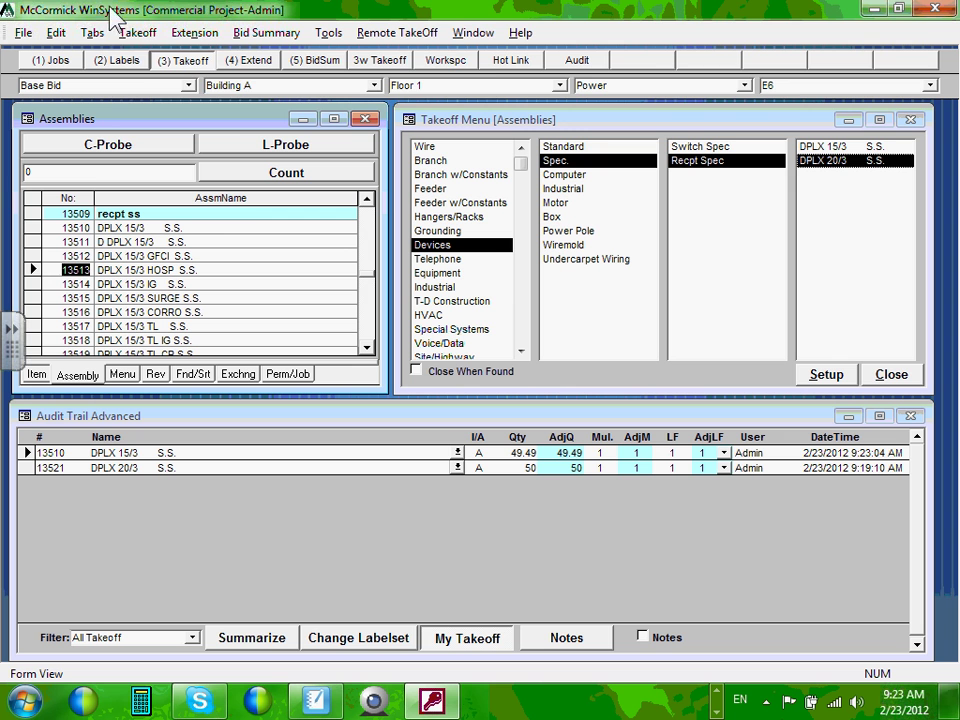
left_click(137, 35)
left_click(130, 94)
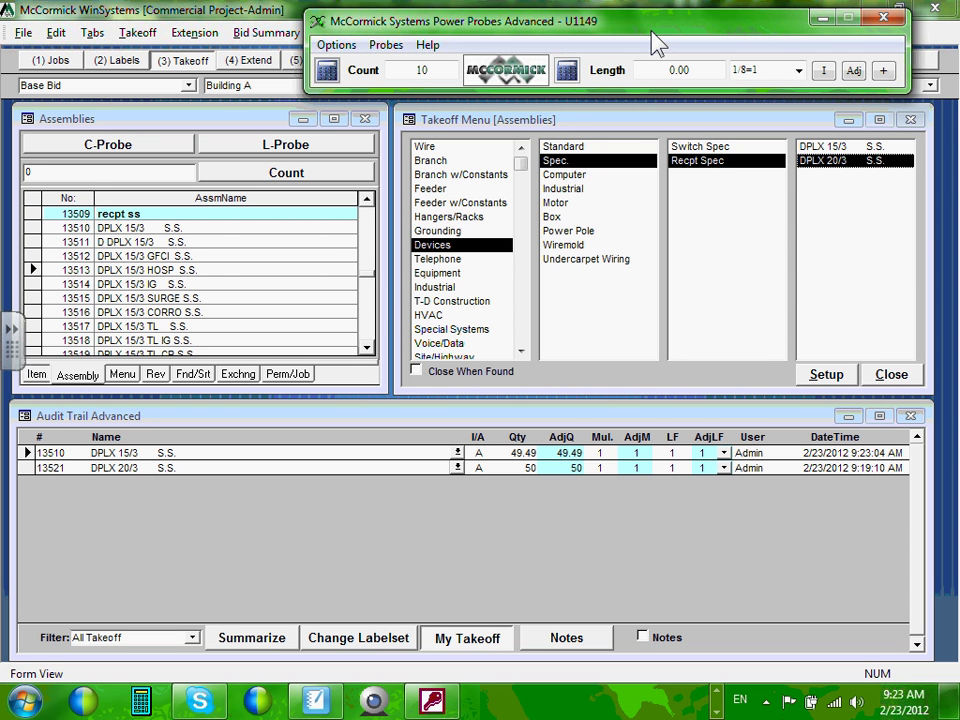
left_click(302, 152)
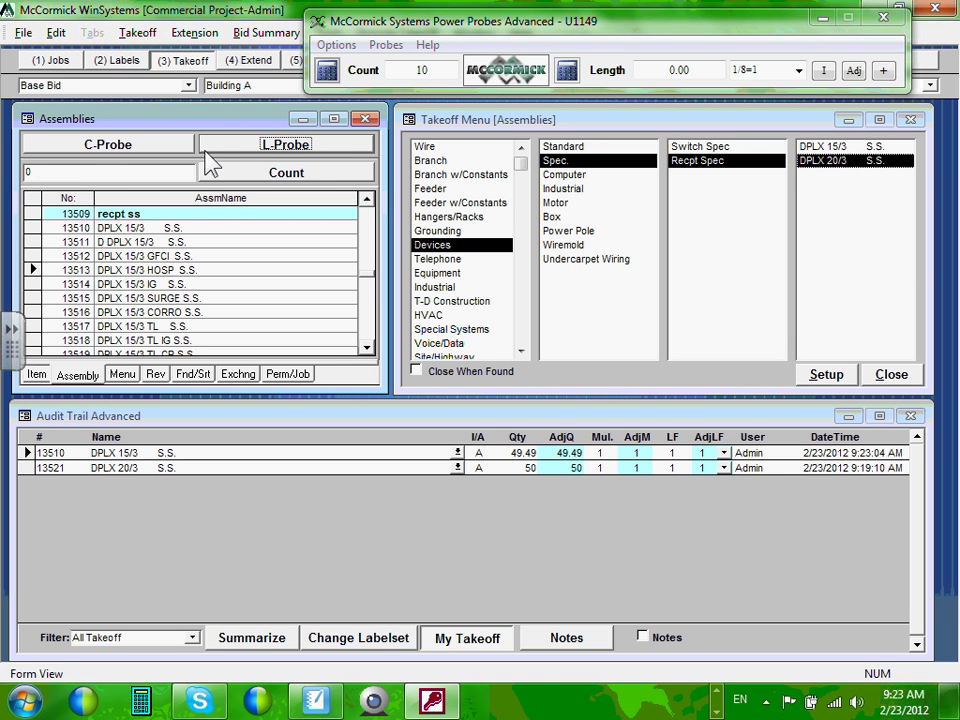
left_click(99, 150)
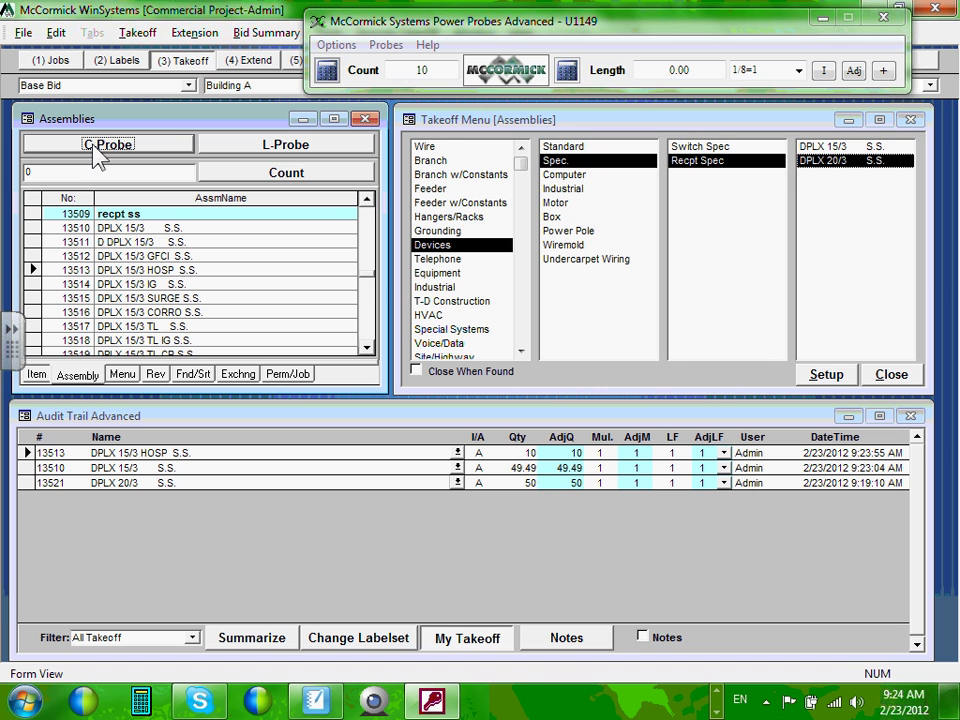
- Delete the DPLX 20/3 S.S. takeoff entry from the audit trail
left_click(28, 484)
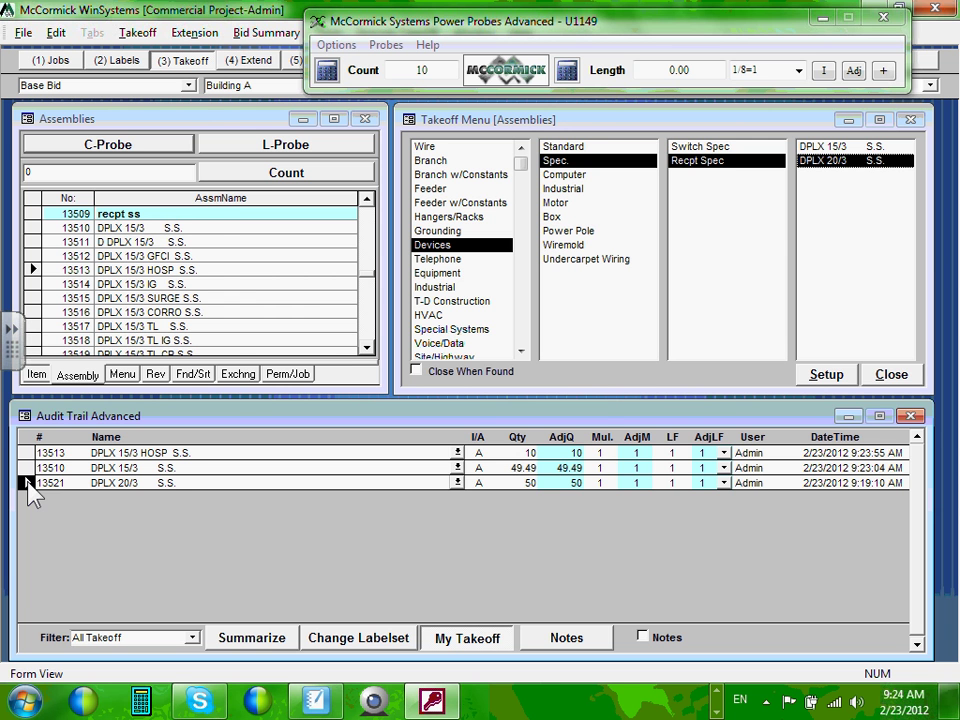
key("Delete")
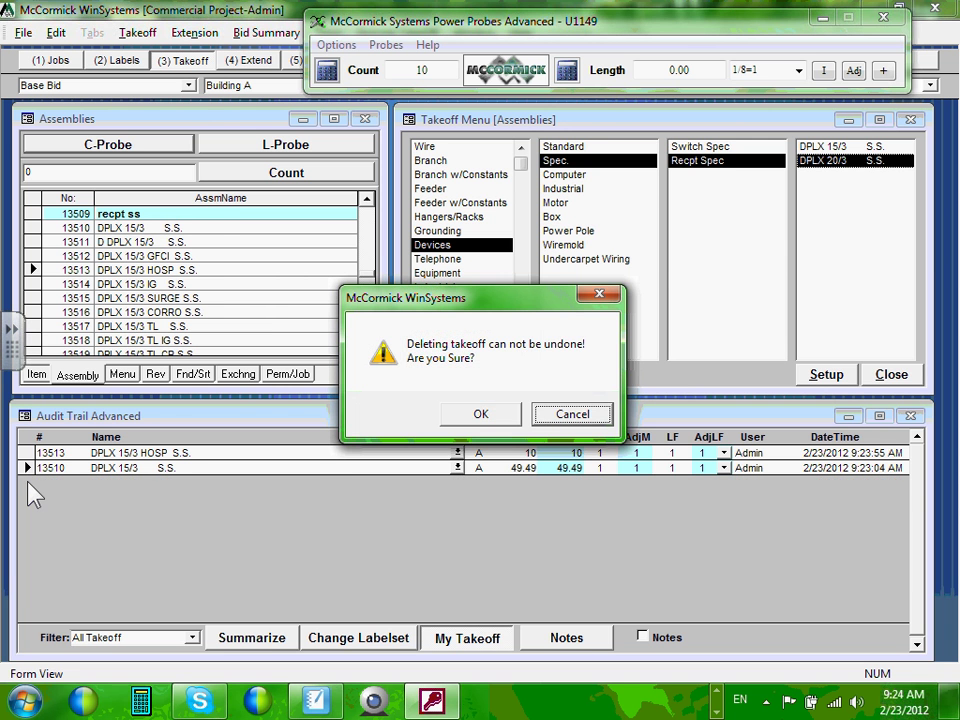
left_click(488, 418)
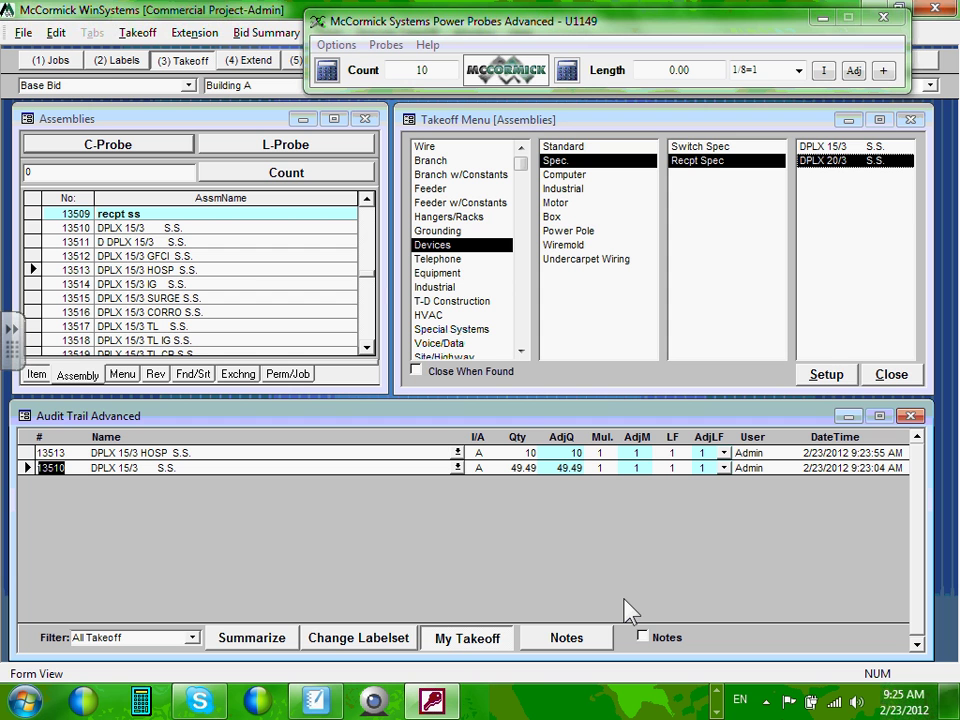
- Take off the five-switch SP SP SP SP SP SPEC assembly from the 20 amp spec switches with a C-Probe count of 14
left_click(706, 148)
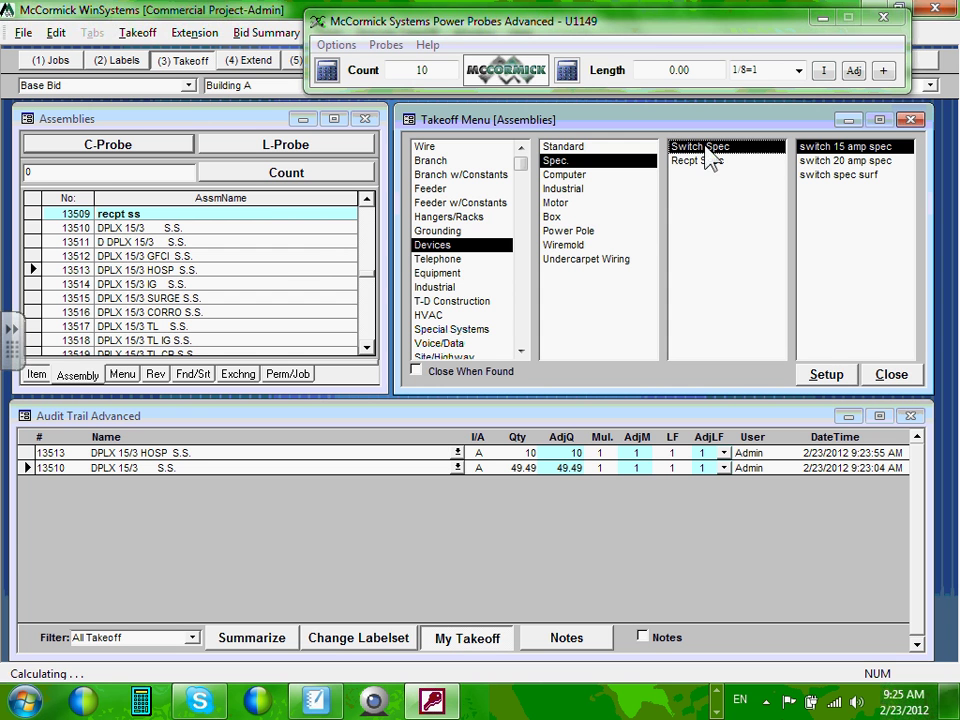
left_click(854, 162)
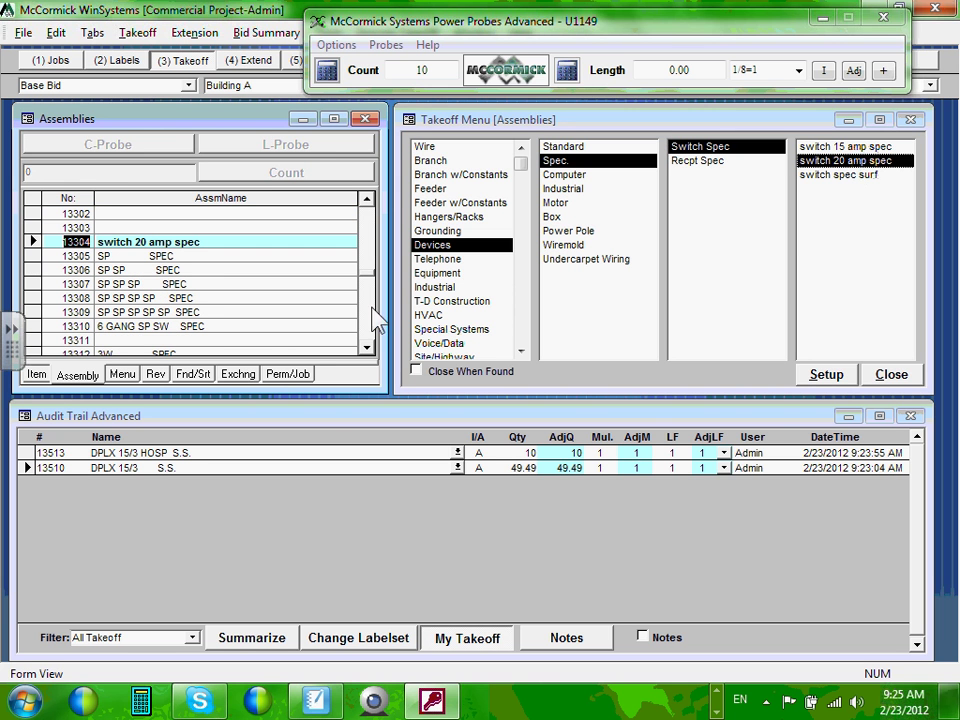
left_click(366, 349)
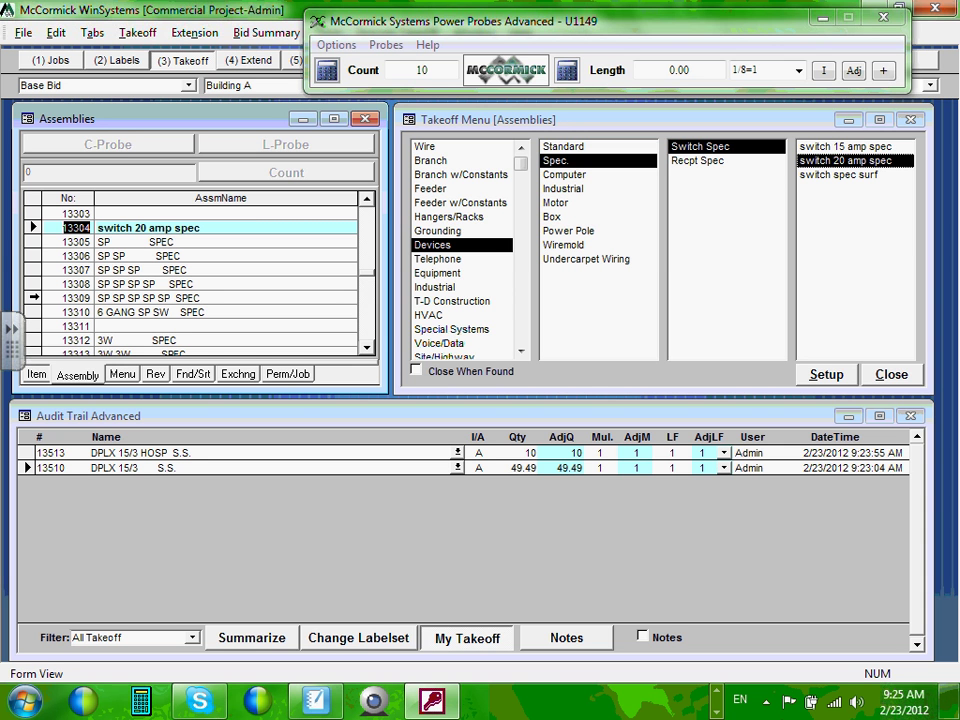
left_click(31, 297)
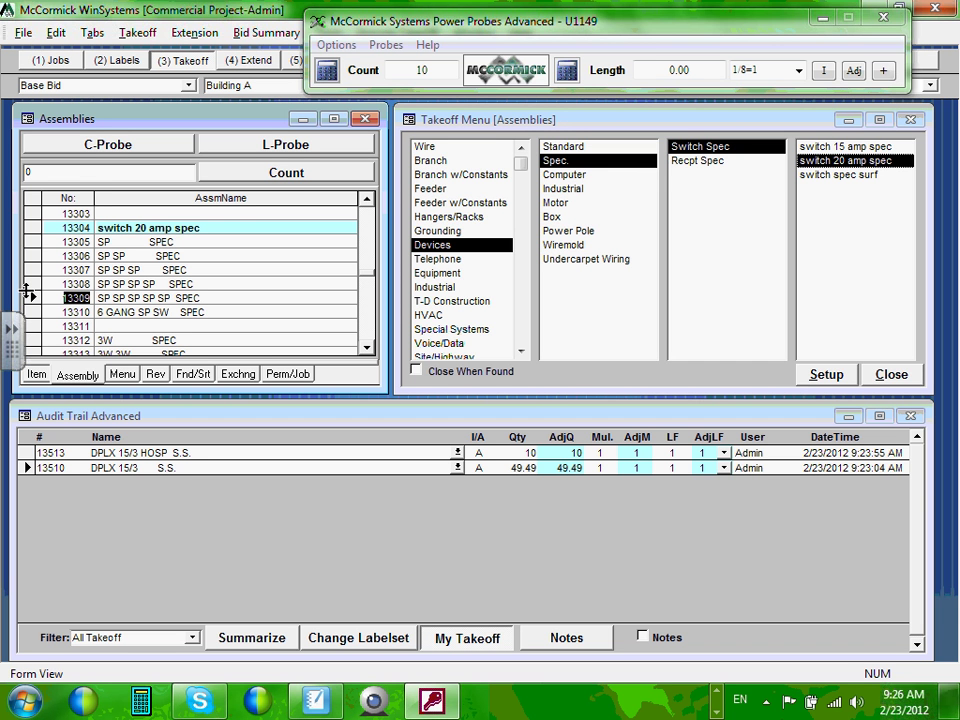
type("27")
left_click(144, 149)
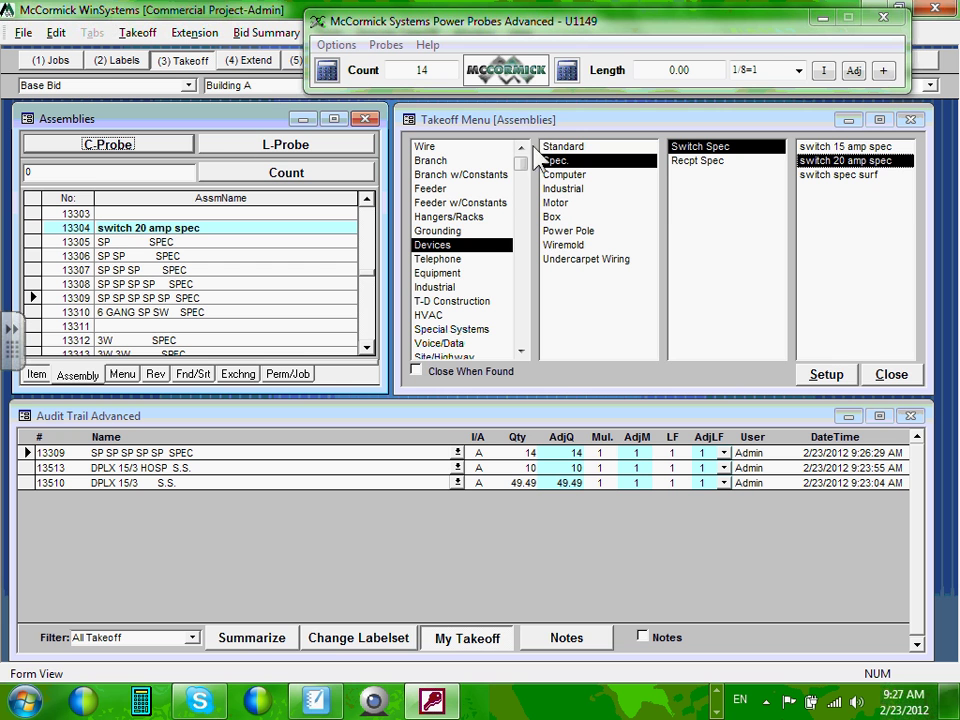
- Take off the 4/S DP J-BOX (SURF) assembly from the box 4/s deep devices with a keyed count of 9
left_click(556, 219)
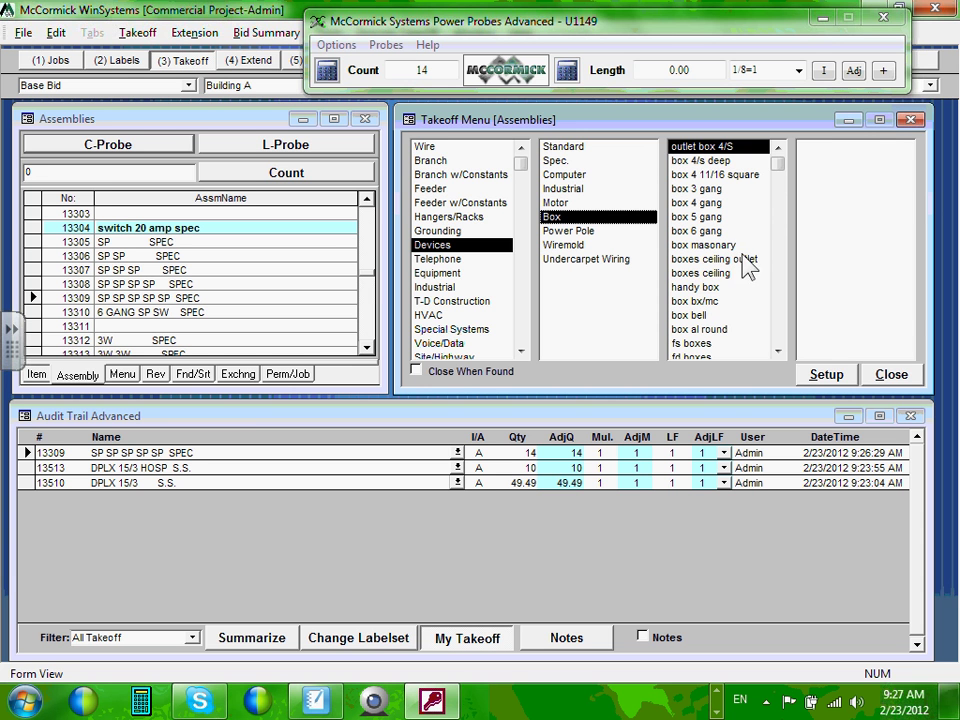
left_click_drag(773, 163, 781, 266)
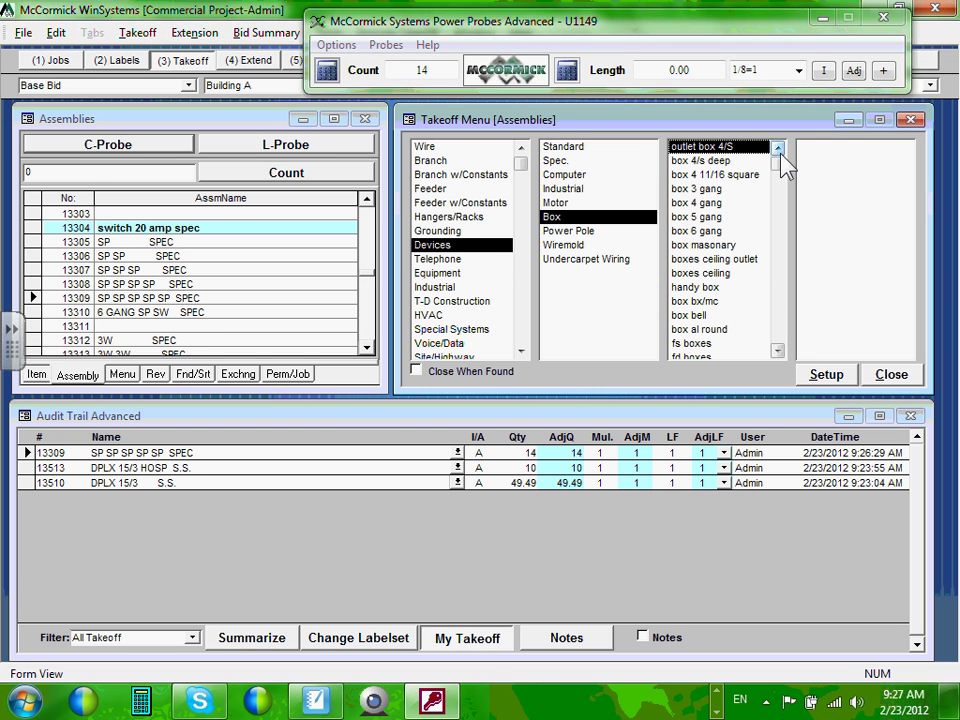
left_click(717, 163)
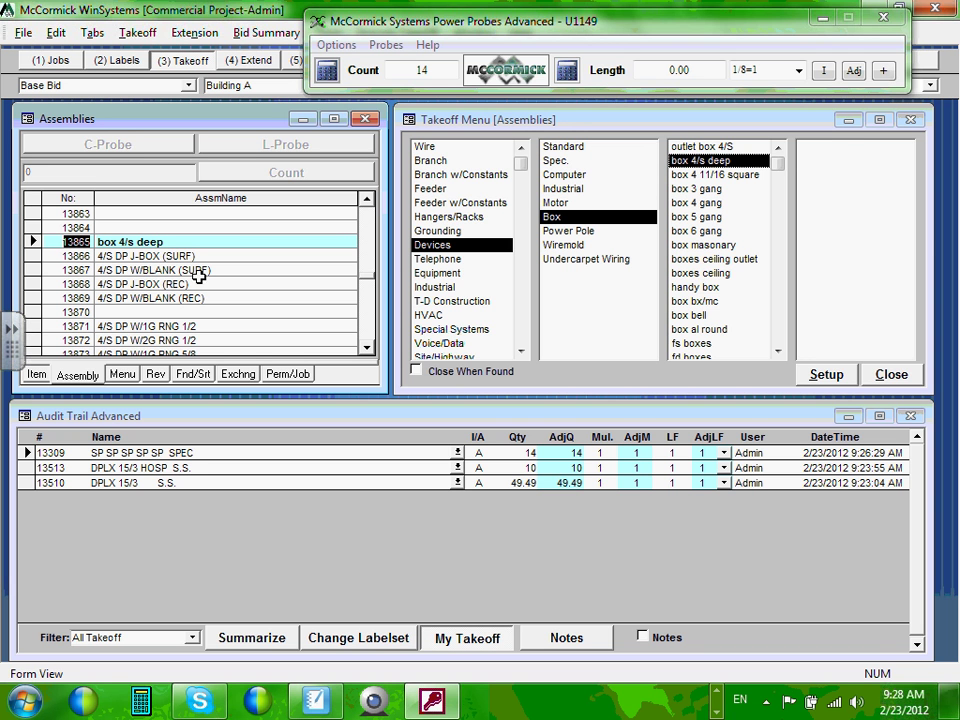
left_click(40, 256)
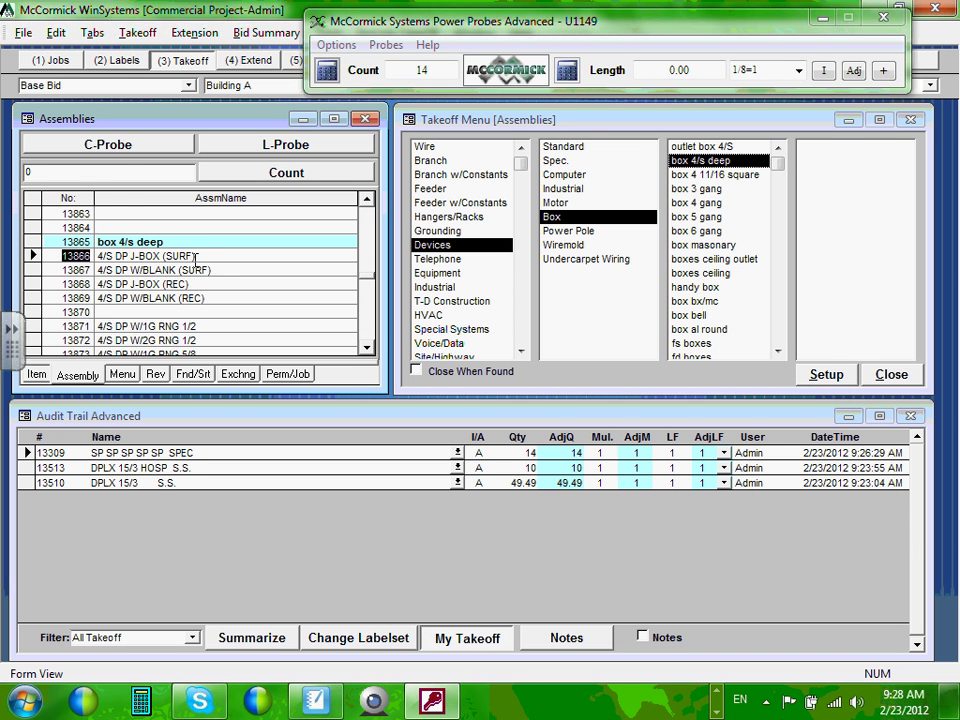
left_click(124, 173)
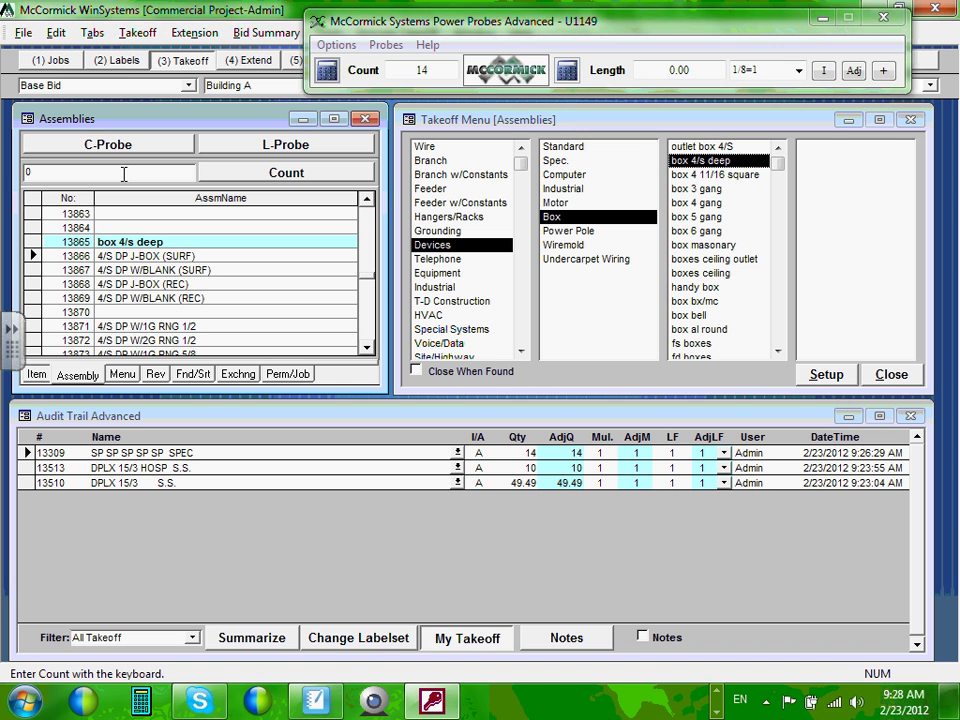
key("BackSpace")
type("9")
key("Return")
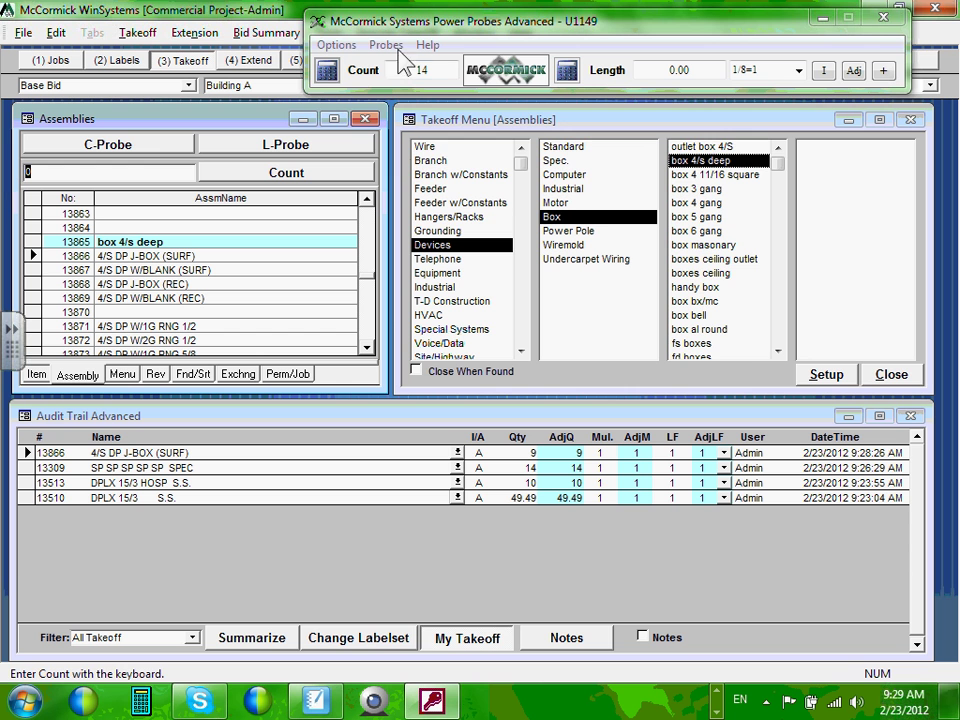
- Look up the stranded copper THHN wire assemblies and select 12 THHN CU STRANDED
left_click(437, 162)
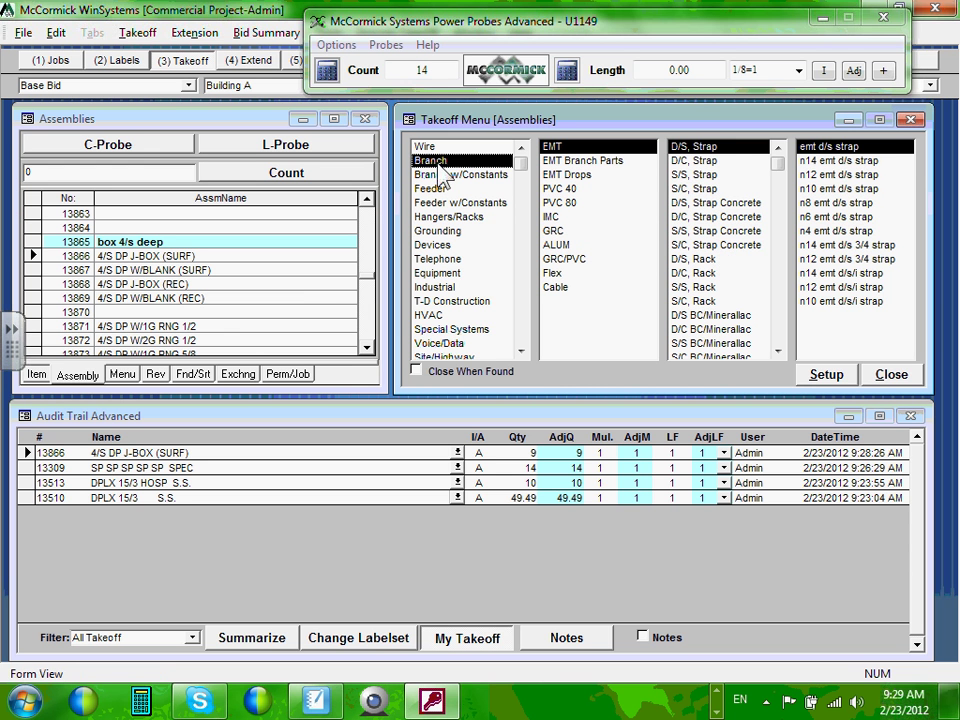
left_click(439, 150)
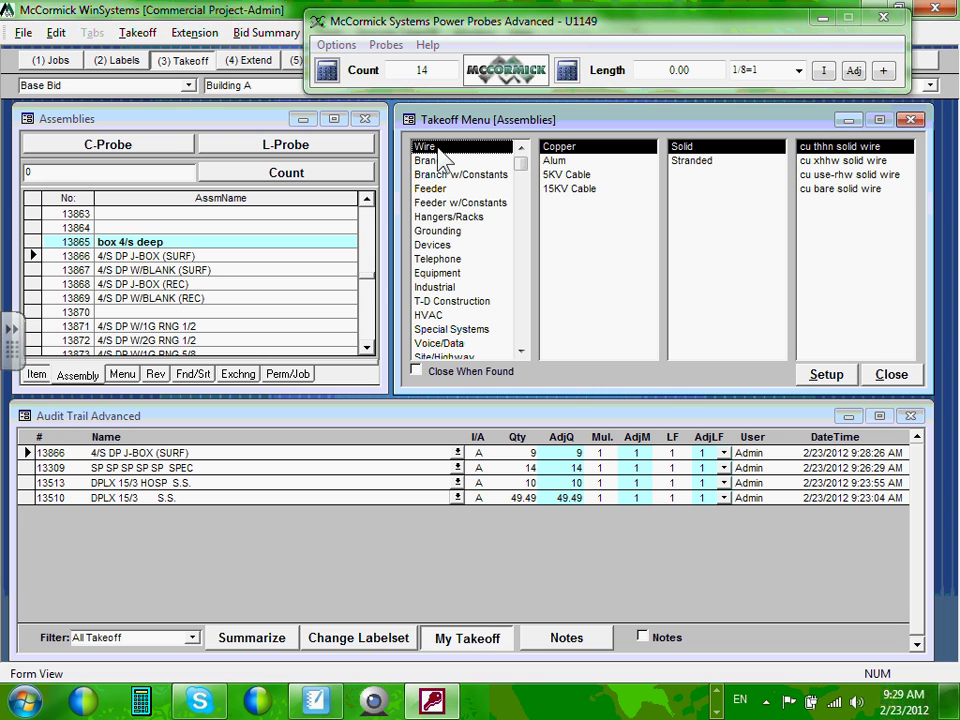
left_click(566, 151)
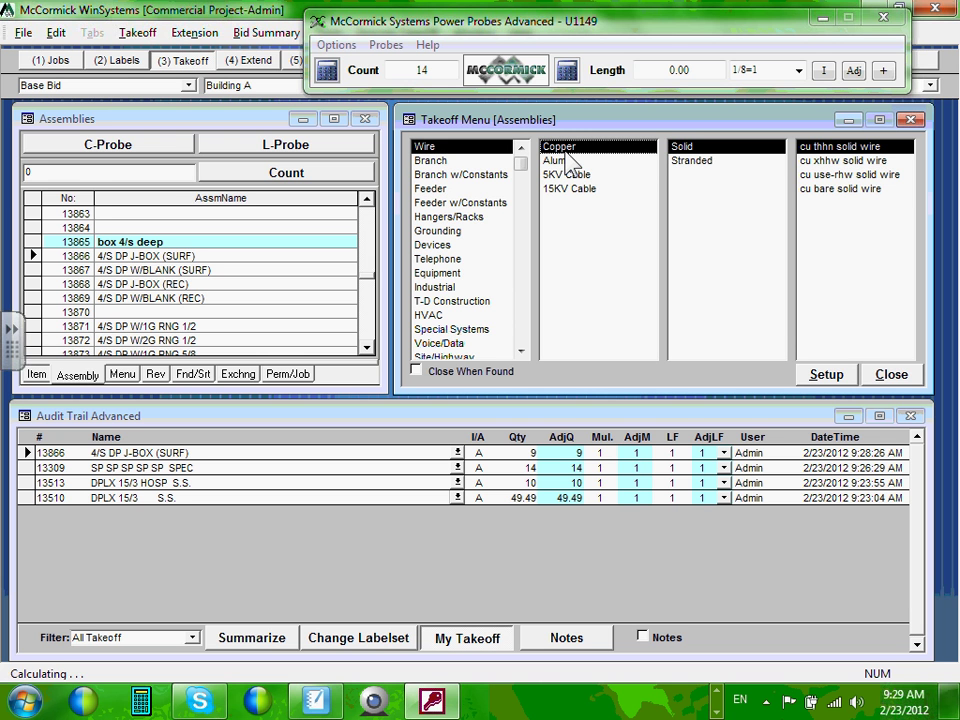
left_click(695, 162)
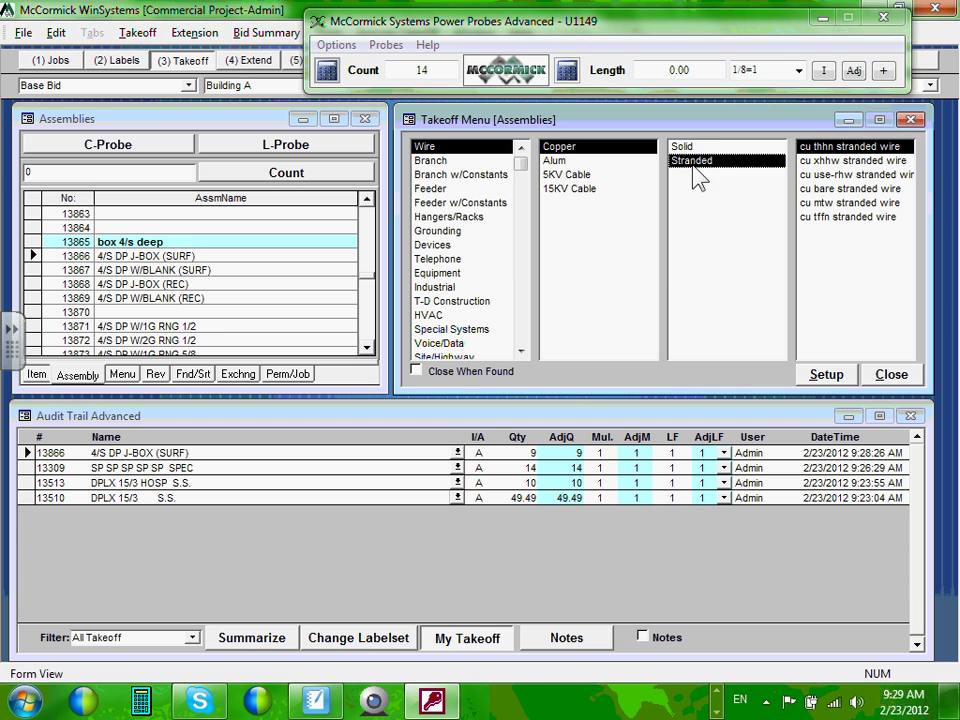
left_click(851, 150)
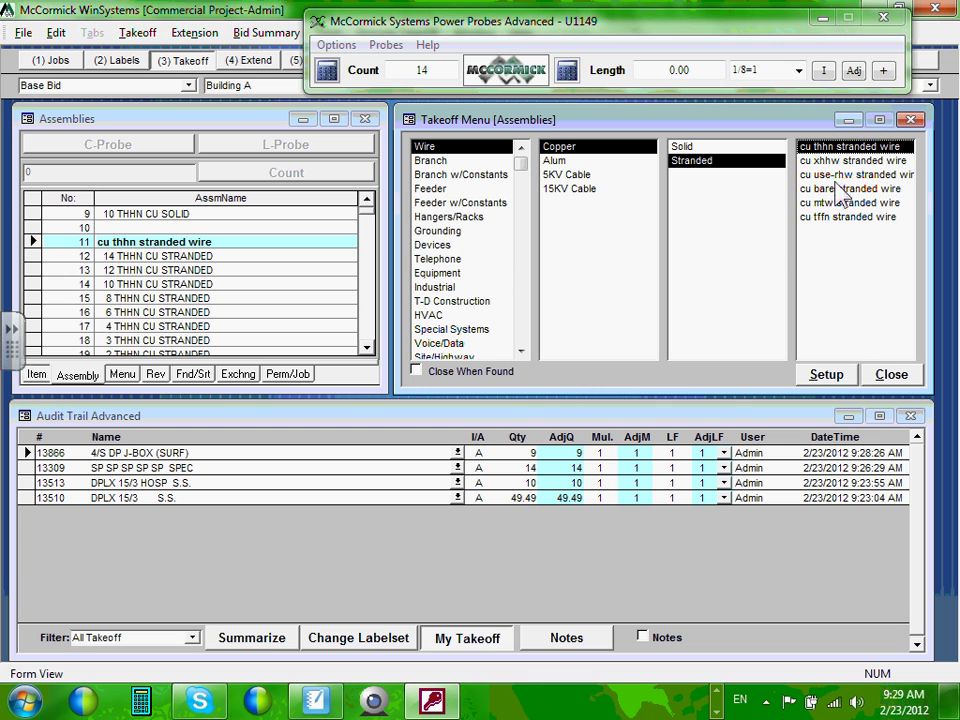
left_click(36, 257)
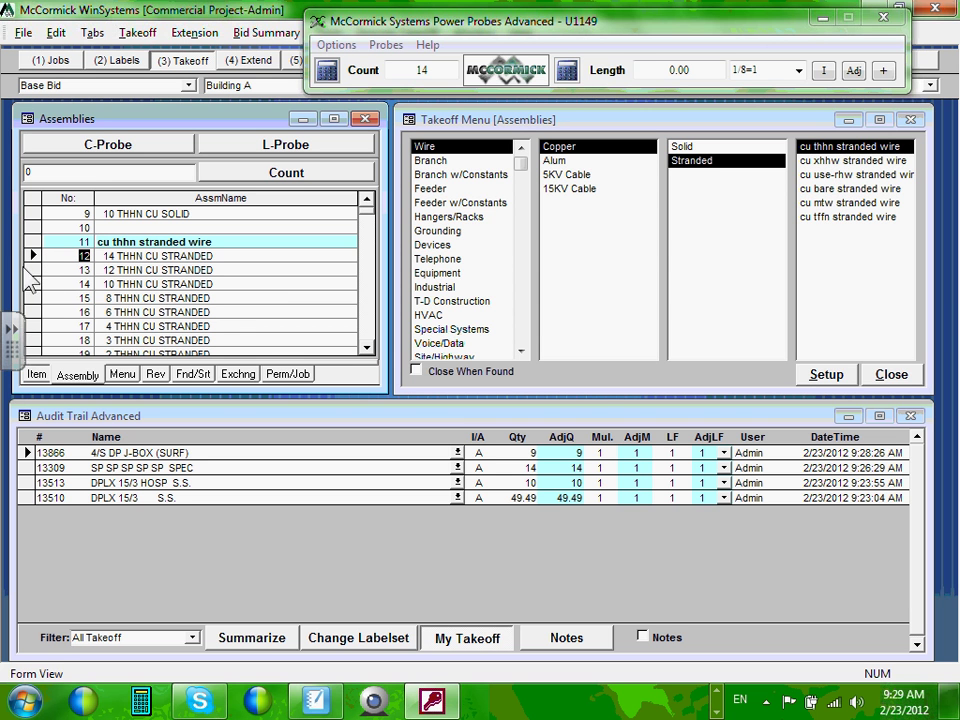
left_click(28, 271)
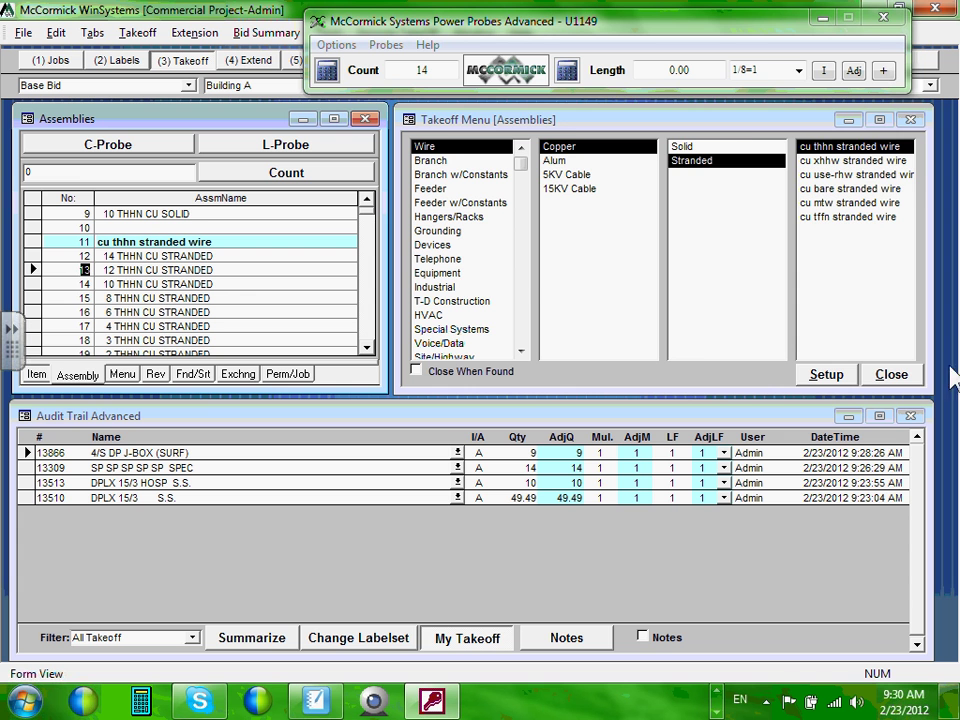
- Look up the n12 emt d/s strap branch assemblies under EMT with D/S, Strap
left_click(436, 161)
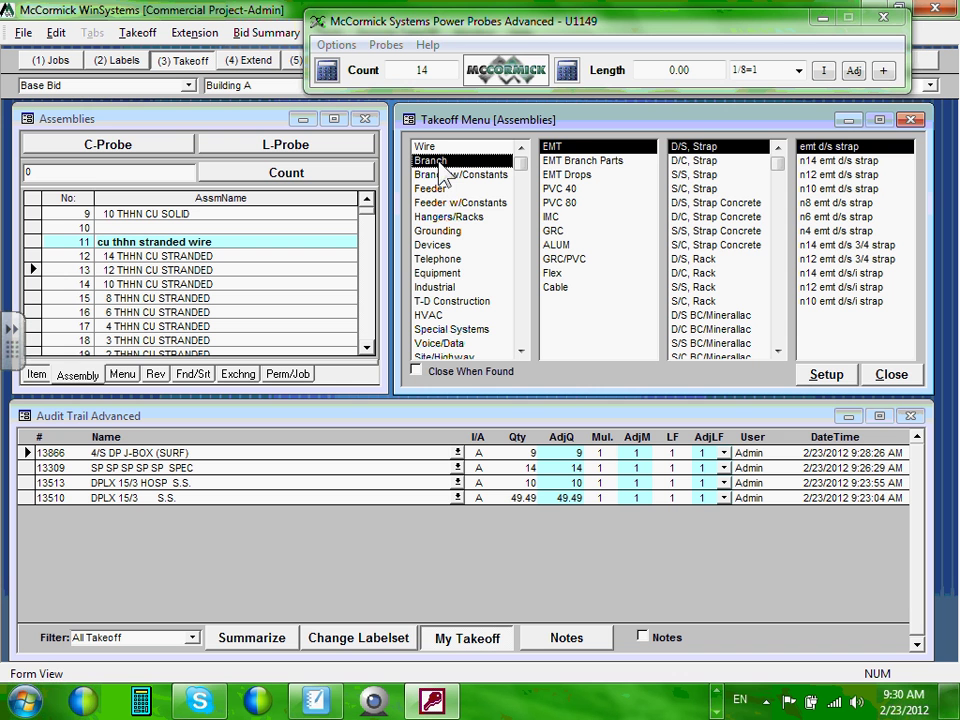
left_click(556, 152)
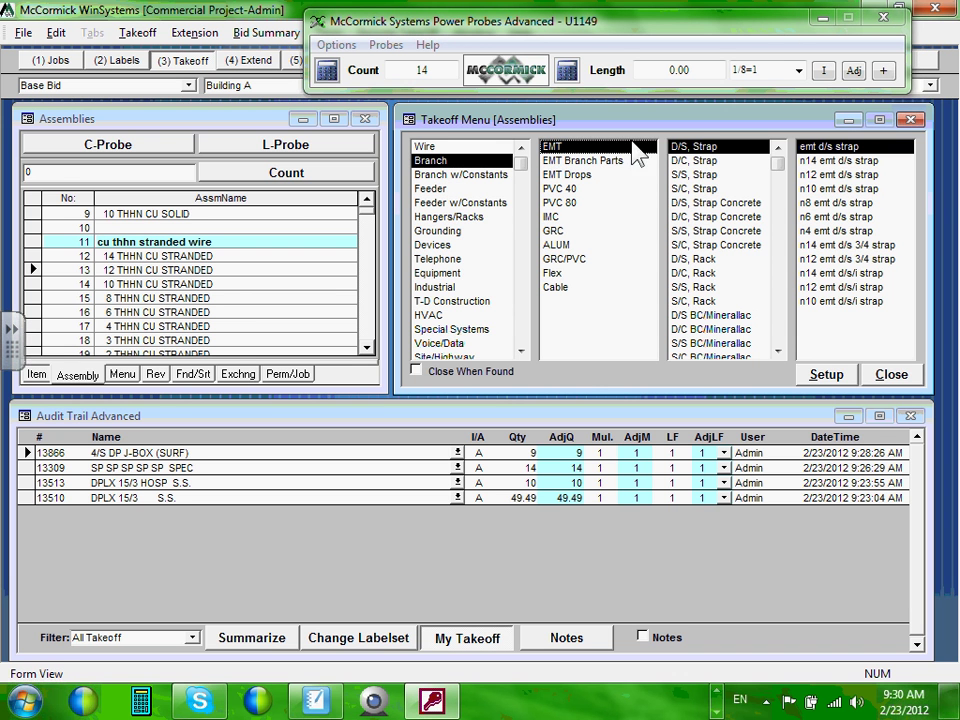
left_click(710, 150)
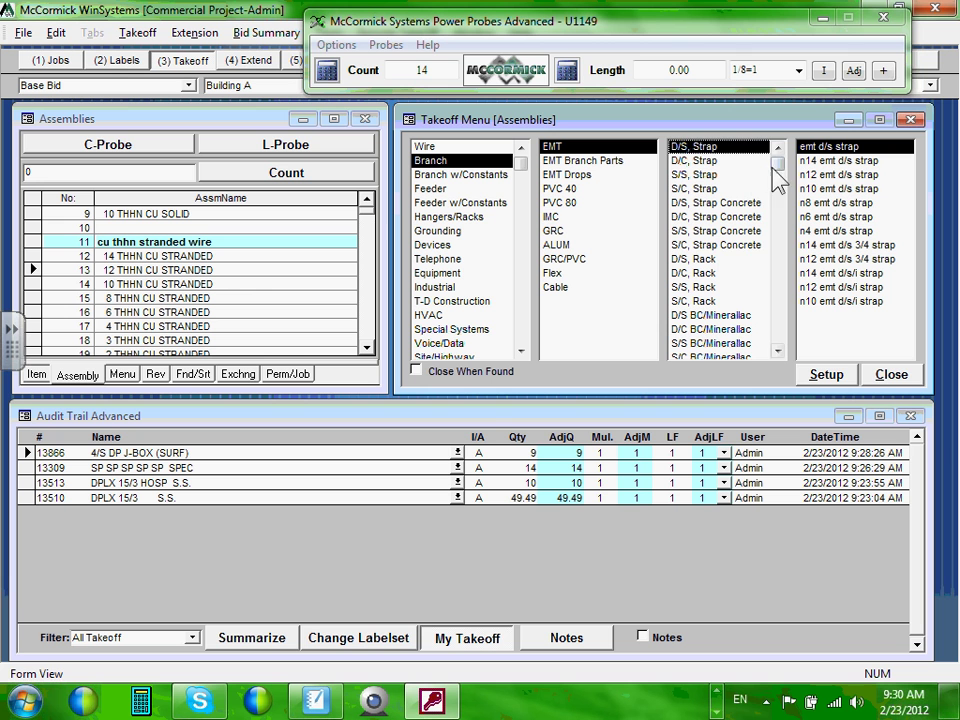
left_click_drag(778, 166, 795, 340)
left_click(775, 228)
left_click(832, 177)
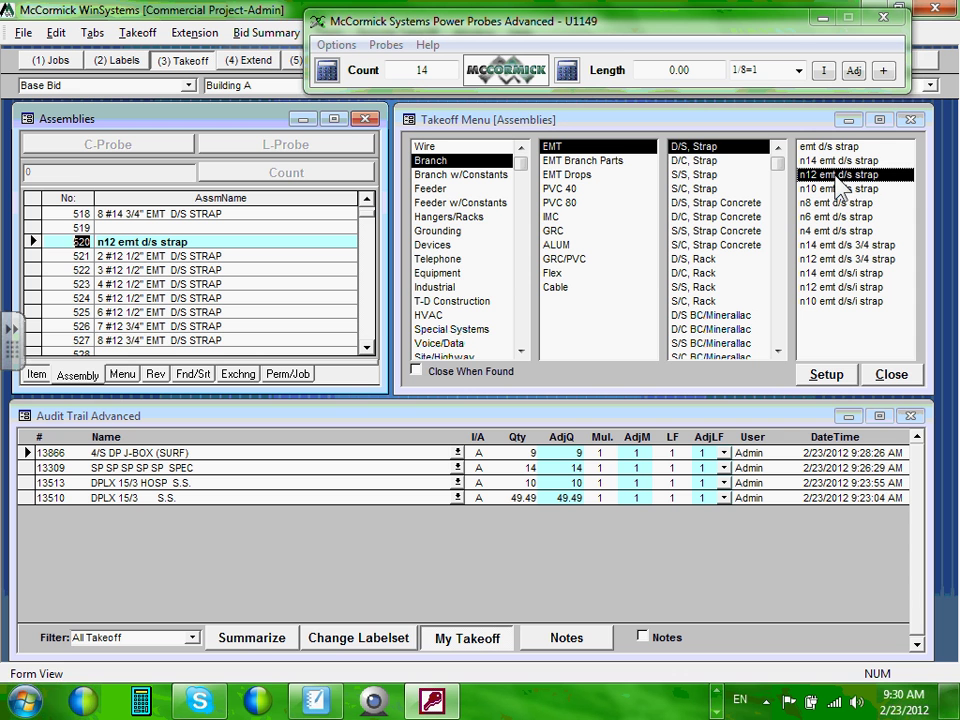
double_click(840, 188)
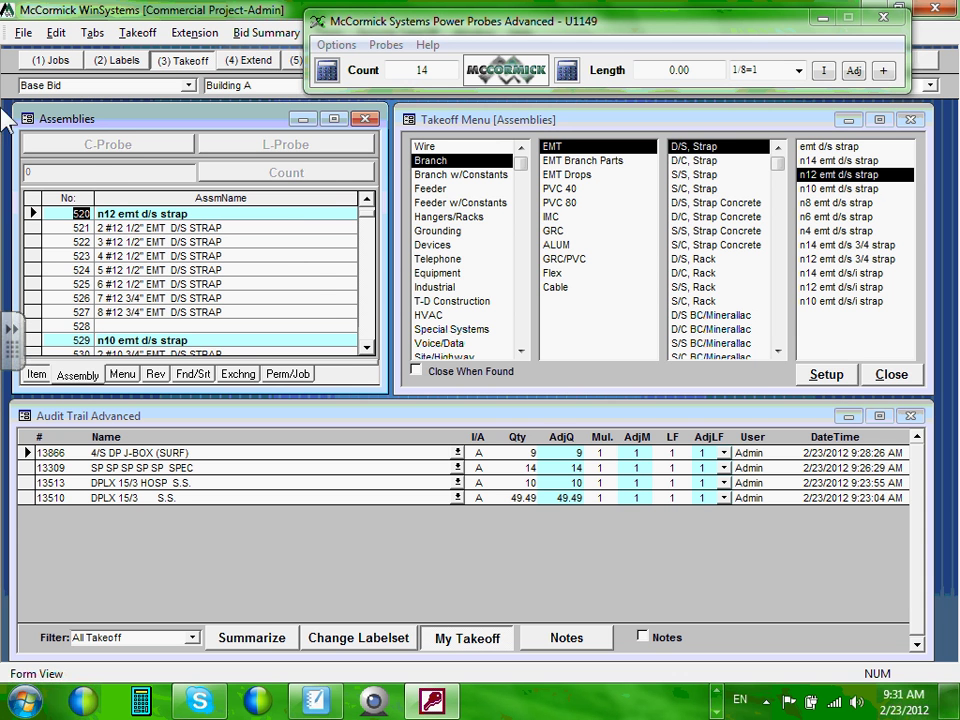
- Bring up the n14 emt d/s strap assemblies for EMT branch with D/S, Strap
left_click(446, 160)
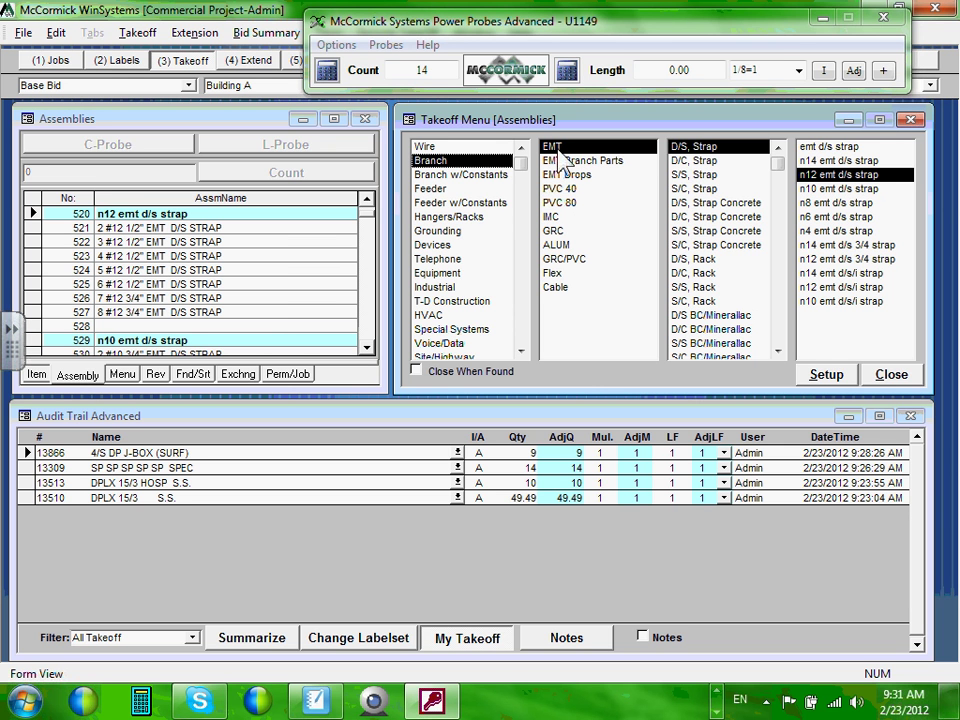
left_click(558, 150)
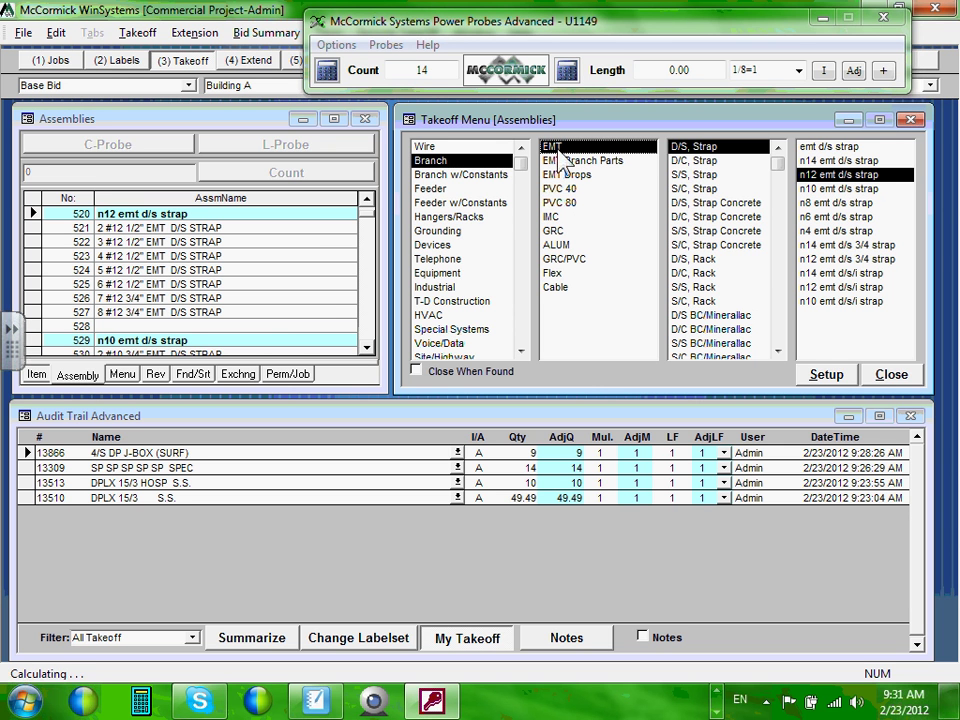
left_click(707, 161)
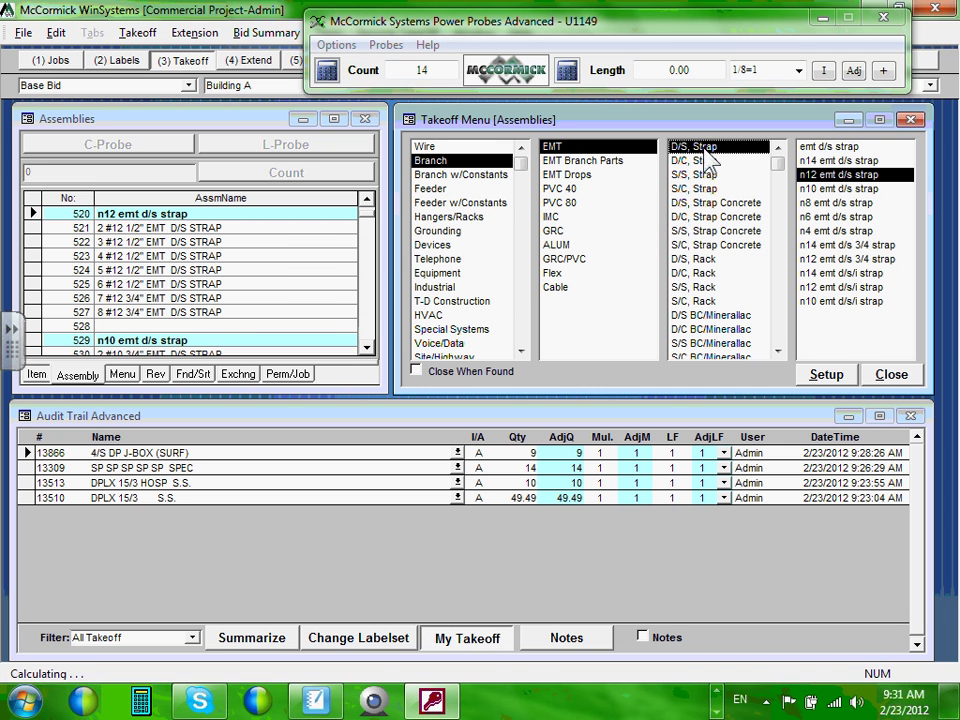
left_click(840, 162)
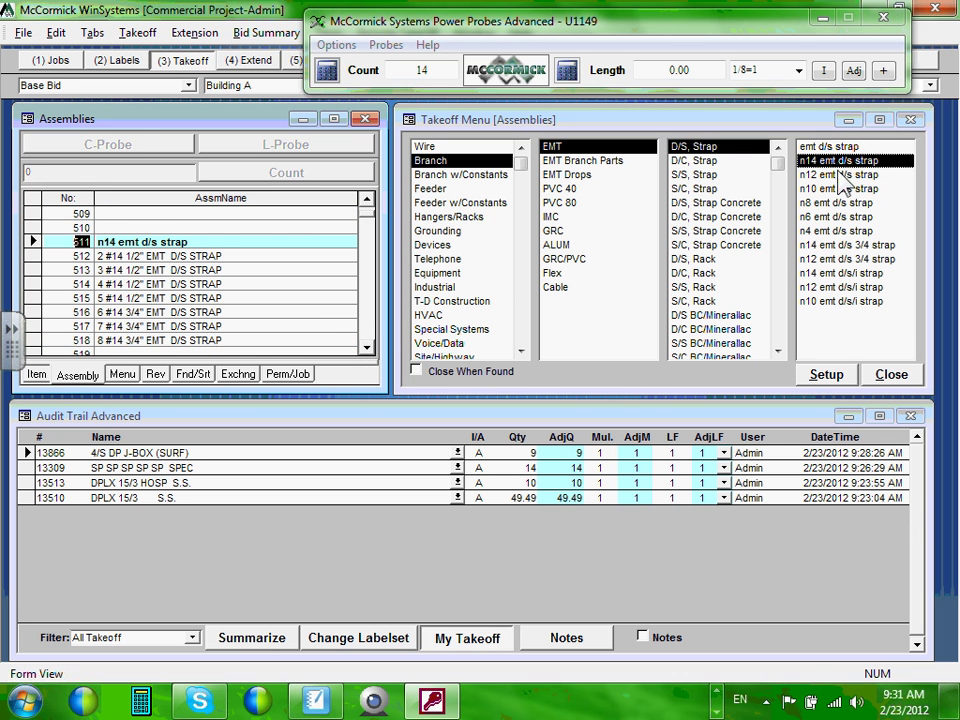
- Bring up the n12 emt d/s strap assemblies and select 8 #12 3/4" EMT D/S STRAP
left_click(837, 176)
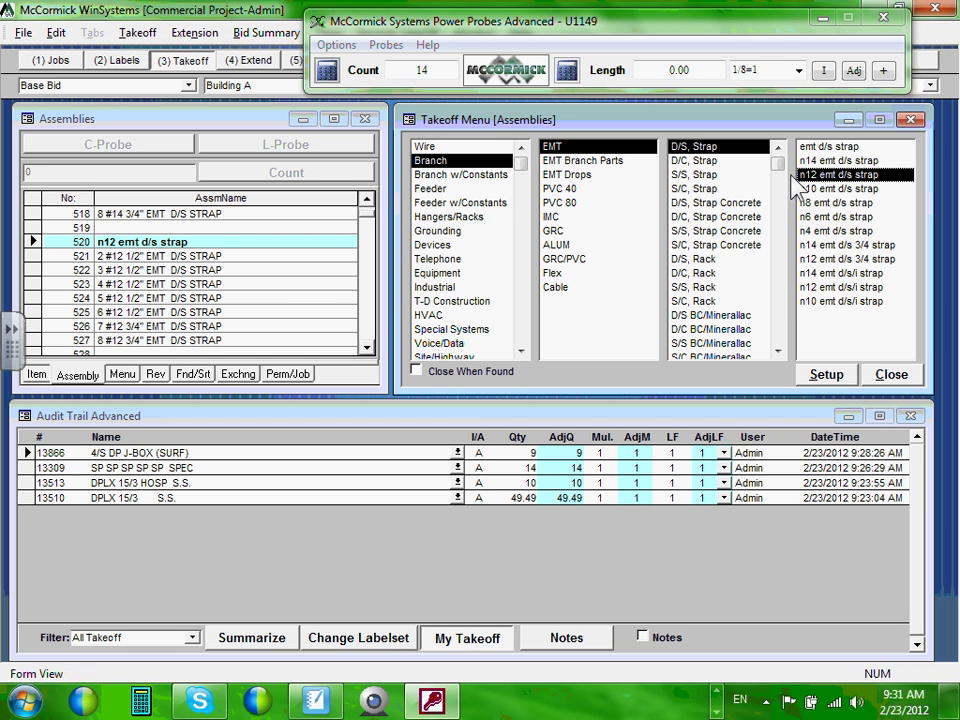
left_click(367, 347)
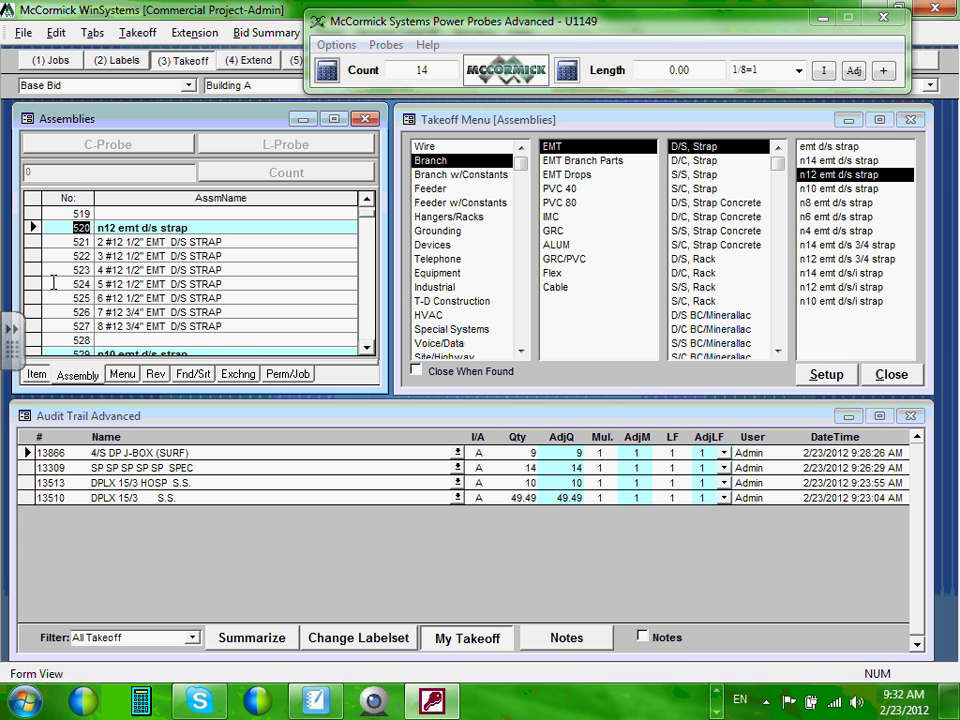
left_click(35, 326)
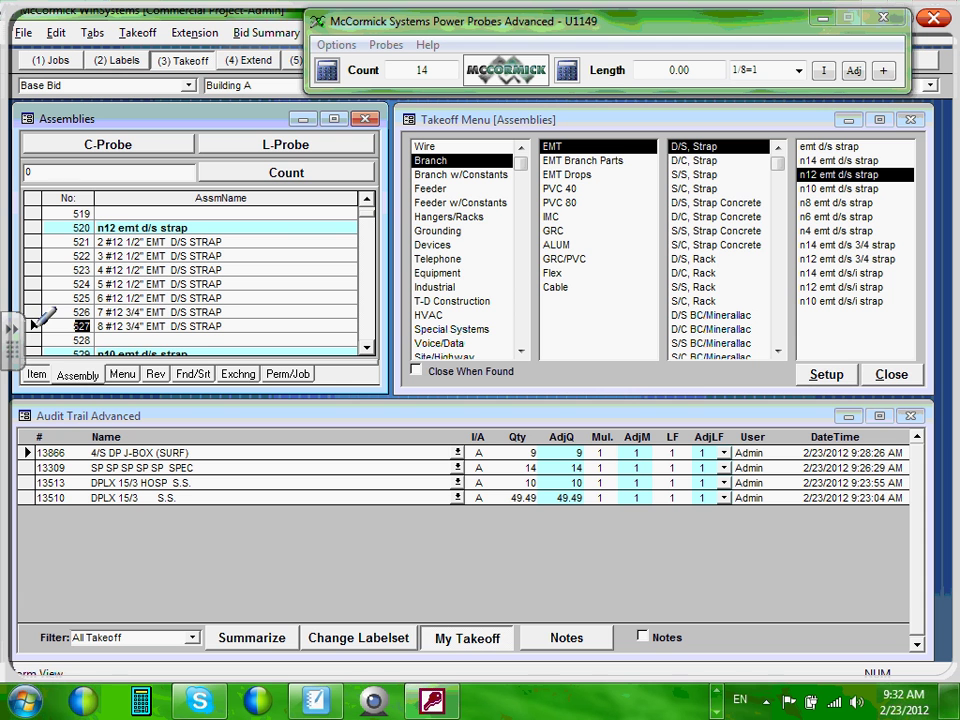
- Circle the 8 #12 3/4" EMT D/S STRAP row in red ink and write 8#12 beside it
mouse_move(206, 312)
left_mouse_down()
mouse_move(228, 316)
mouse_move(37, 322)
mouse_move(228, 317)
left_mouse_up()
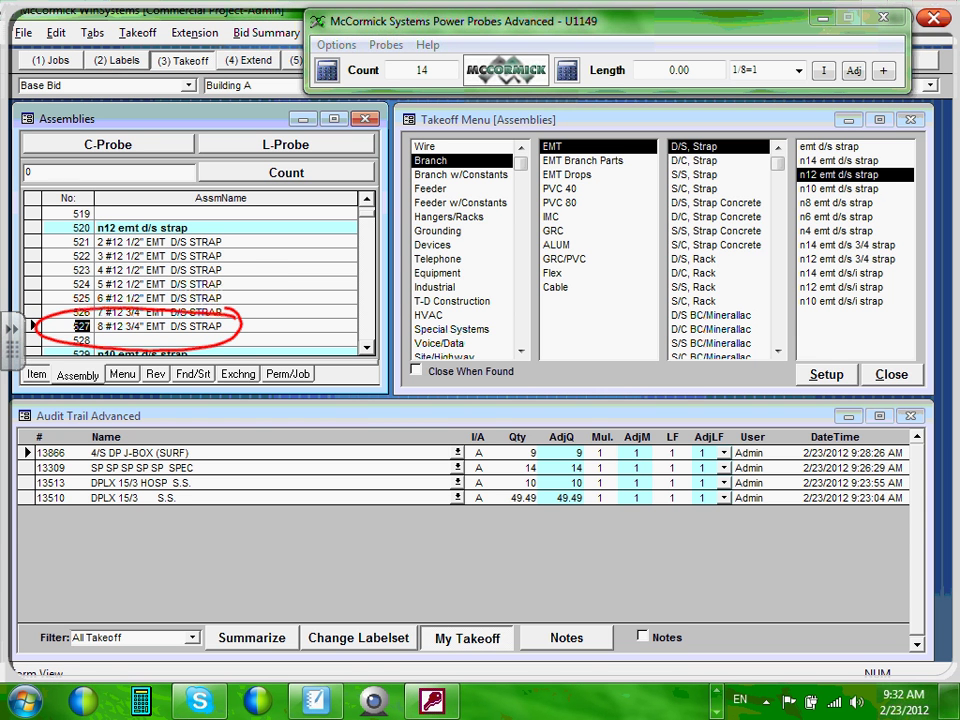
left_click_drag(268, 242, 312, 252)
mouse_move(283, 266)
left_mouse_down()
mouse_move(316, 264)
mouse_move(291, 276)
left_mouse_up()
mouse_move(308, 238)
left_mouse_down()
mouse_move(304, 274)
mouse_move(323, 258)
mouse_move(347, 271)
left_mouse_up()
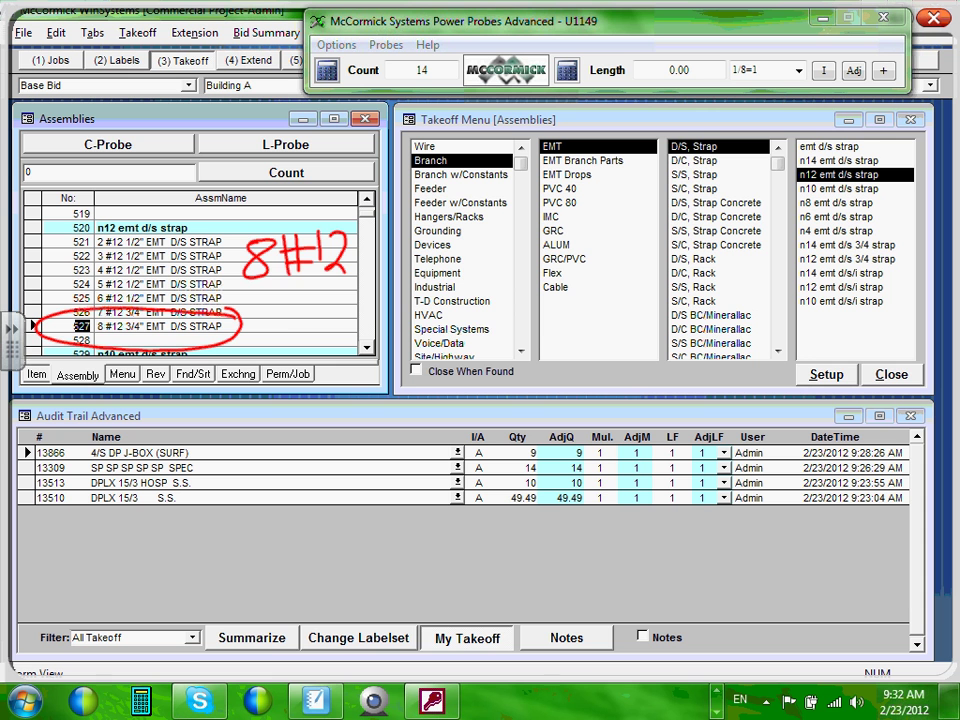
- Sketch two groups of three red conductor lines with hops, each followed by a straight green line
left_click_drag(287, 333, 555, 331)
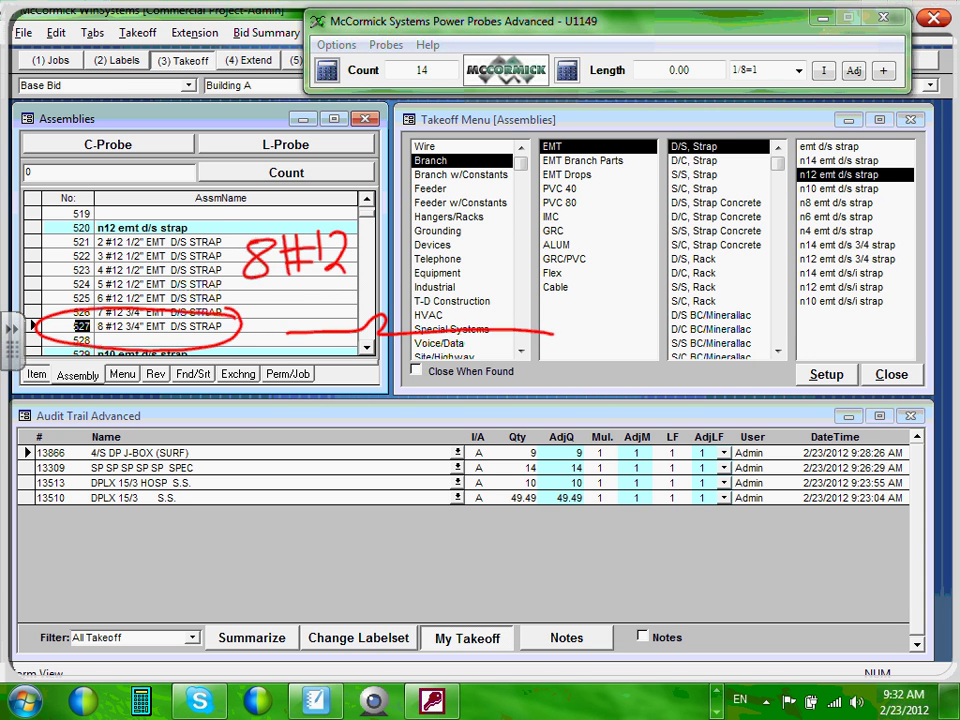
mouse_move(378, 316)
left_mouse_down()
mouse_move(340, 356)
mouse_move(510, 368)
left_mouse_up()
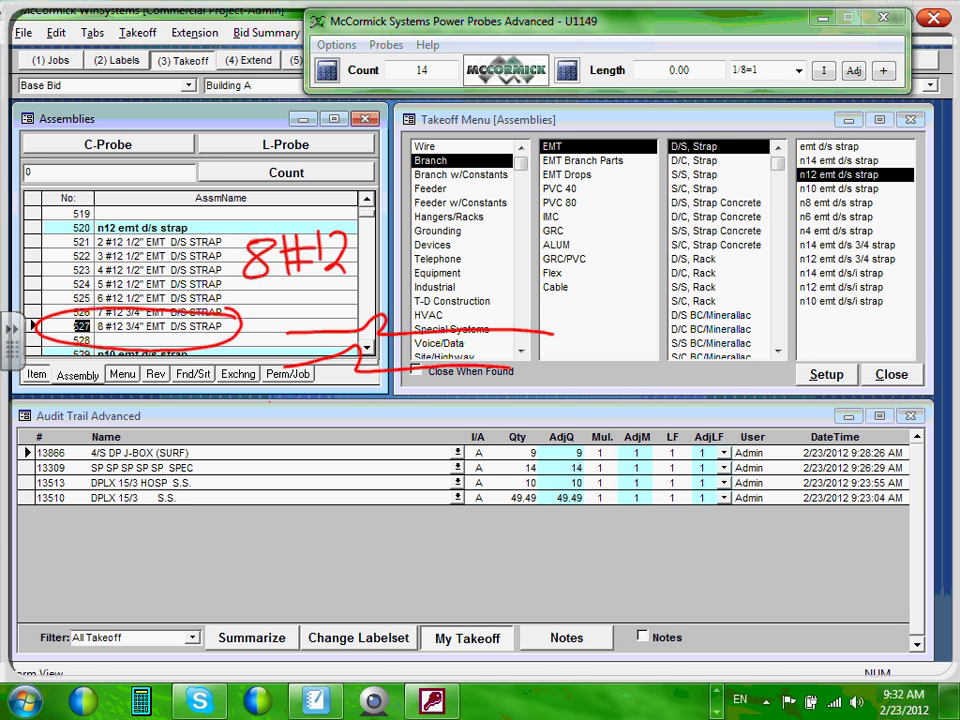
mouse_move(270, 401)
left_mouse_down()
mouse_move(345, 385)
mouse_move(525, 397)
left_mouse_up()
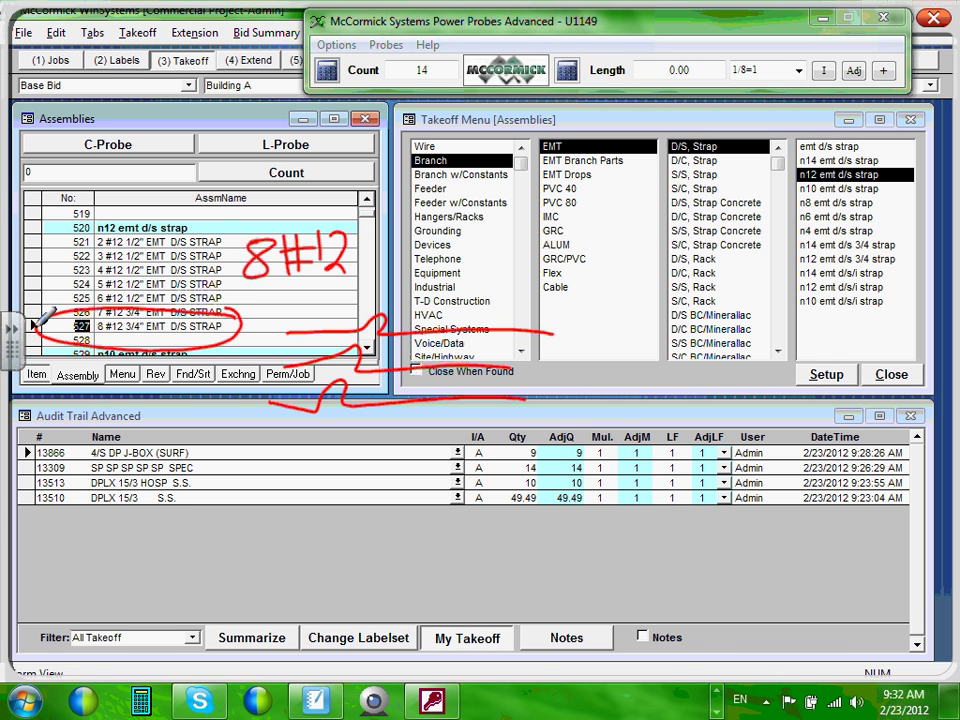
left_click_drag(272, 438, 560, 428)
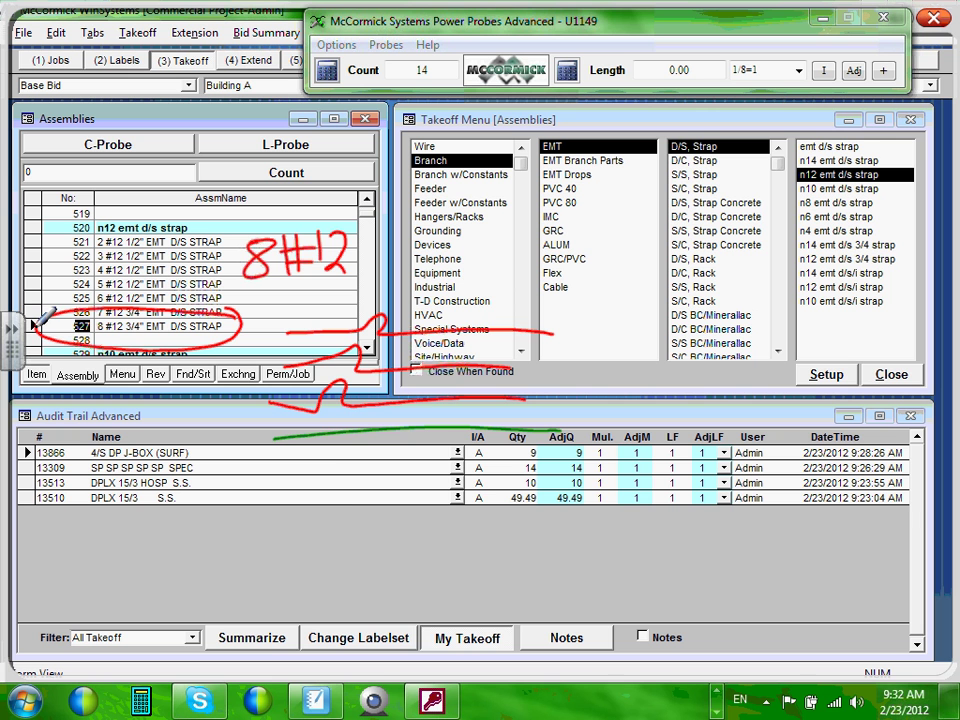
mouse_move(258, 484)
left_mouse_down()
mouse_move(320, 476)
mouse_move(500, 486)
left_mouse_up()
mouse_move(238, 540)
left_mouse_down()
mouse_move(330, 530)
mouse_move(345, 508)
mouse_move(490, 524)
left_mouse_up()
left_click_drag(222, 576, 486, 562)
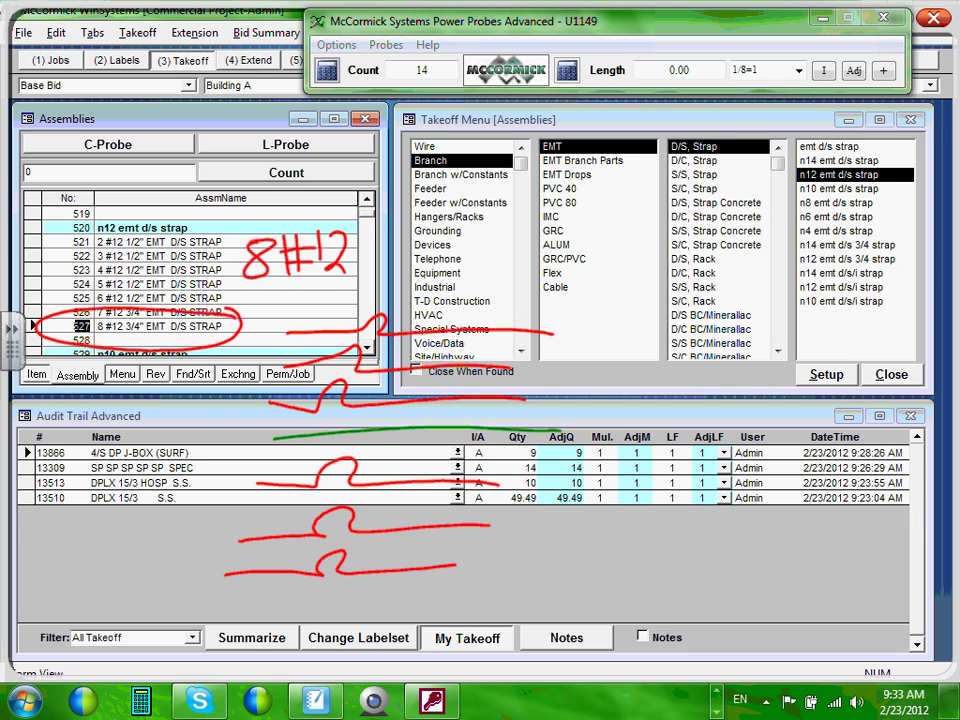
left_click_drag(258, 600, 550, 592)
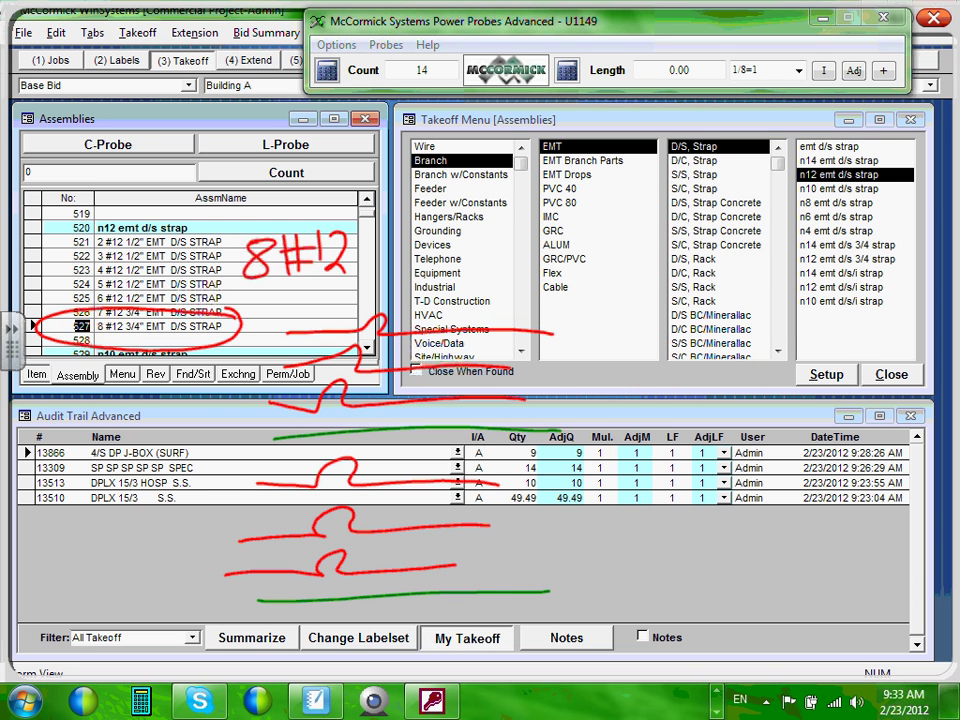
- Circle all the sketched conductors in green ink and label the loop 3/4 EMT
mouse_move(482, 234)
left_mouse_down()
mouse_move(468, 250)
mouse_move(410, 450)
mouse_move(470, 560)
mouse_move(486, 240)
left_mouse_up()
mouse_move(532, 266)
left_mouse_down()
mouse_move(554, 244)
mouse_move(628, 272)
left_mouse_up()
mouse_move(672, 192)
left_mouse_down()
mouse_move(666, 250)
mouse_move(690, 200)
mouse_move(722, 196)
mouse_move(748, 164)
left_mouse_up()
left_click_drag(732, 170, 734, 218)
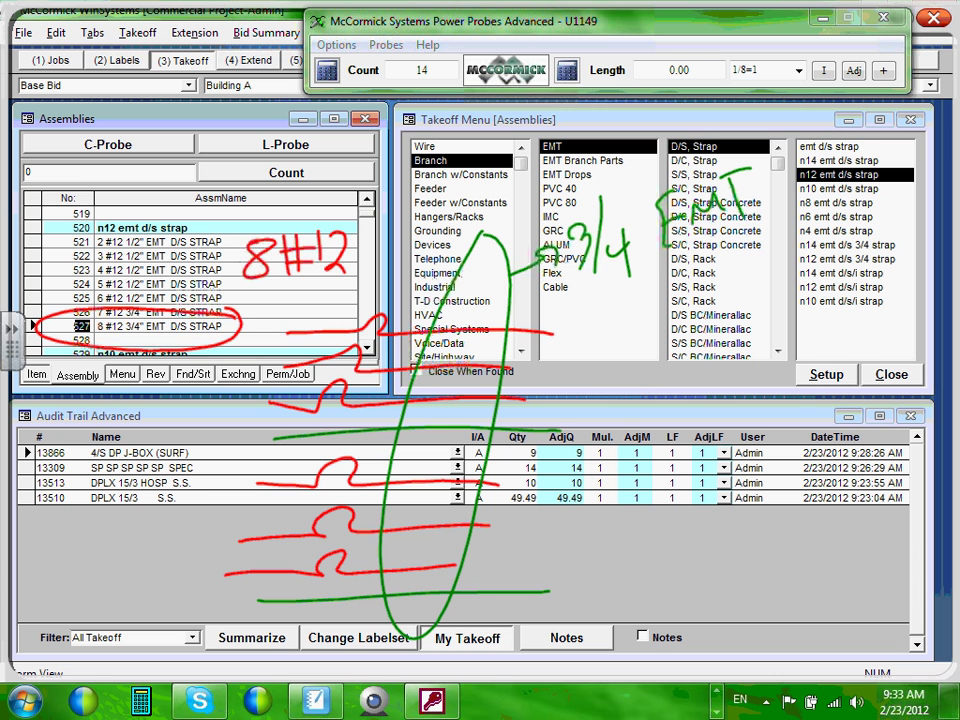
- Strike a black line through each group of red conductors and label both groups 200
left_click_drag(379, 304, 341, 387)
mouse_move(342, 448)
left_mouse_down()
mouse_move(322, 572)
mouse_move(344, 442)
mouse_move(372, 433)
left_mouse_up()
mouse_move(383, 276)
left_mouse_down()
mouse_move(393, 296)
mouse_move(398, 284)
left_mouse_up()
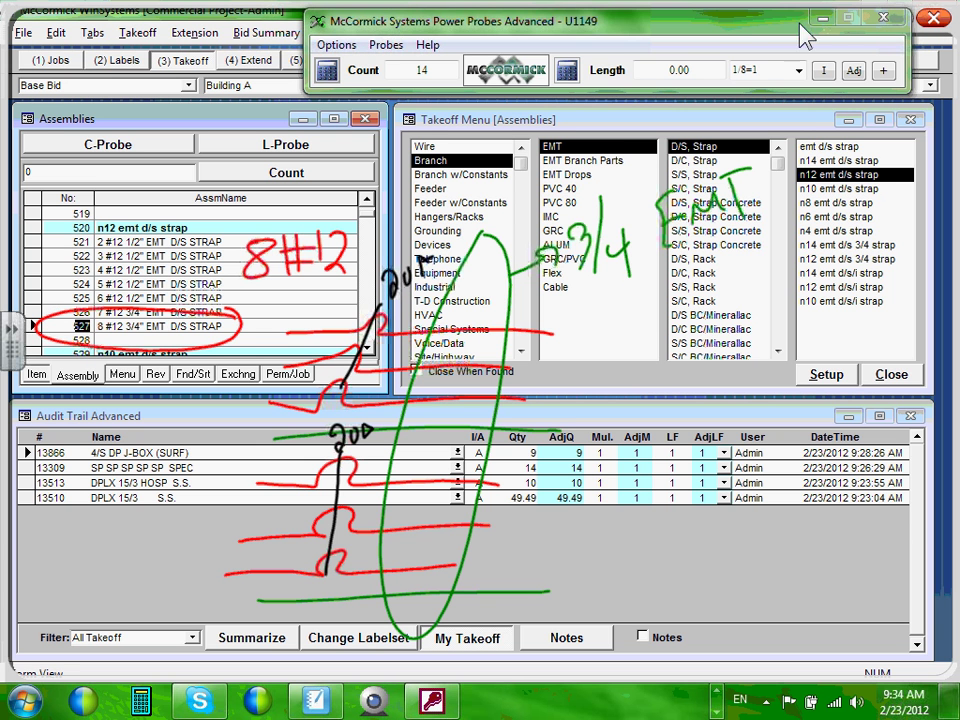
- Clear the ink annotations and reposition the Power Probes Advanced window
left_click_drag(800, 30, 615, 57)
left_click(897, 18)
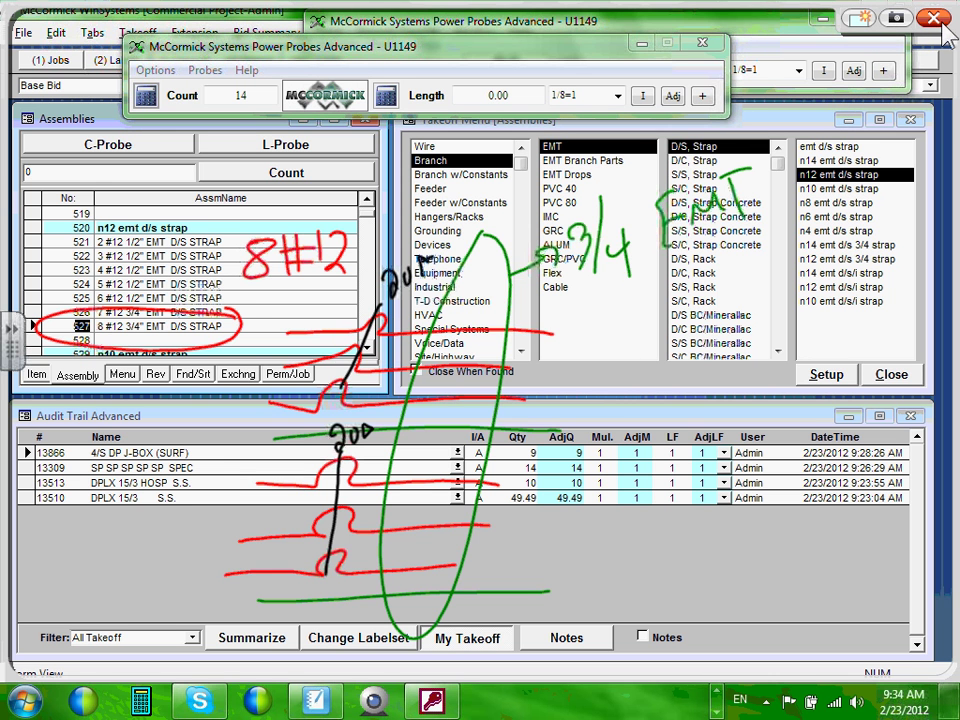
left_click(938, 20)
mouse_move(577, 54)
left_mouse_down()
mouse_move(655, 62)
mouse_move(677, 46)
left_mouse_up()
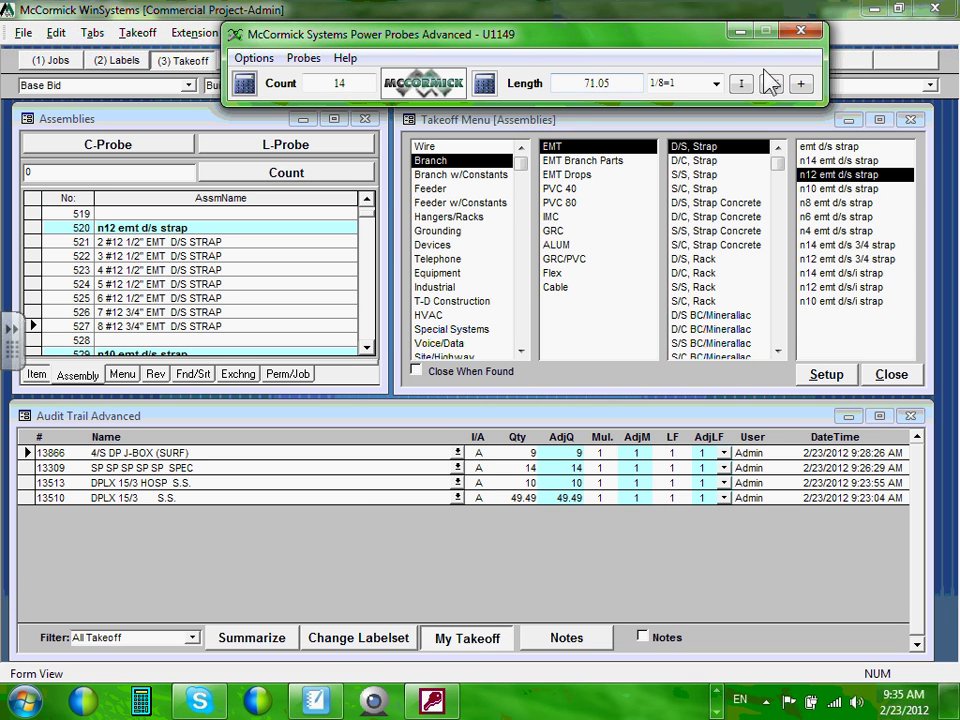
- Reset the Power Probes length to 0 with its calculator
left_click(484, 83)
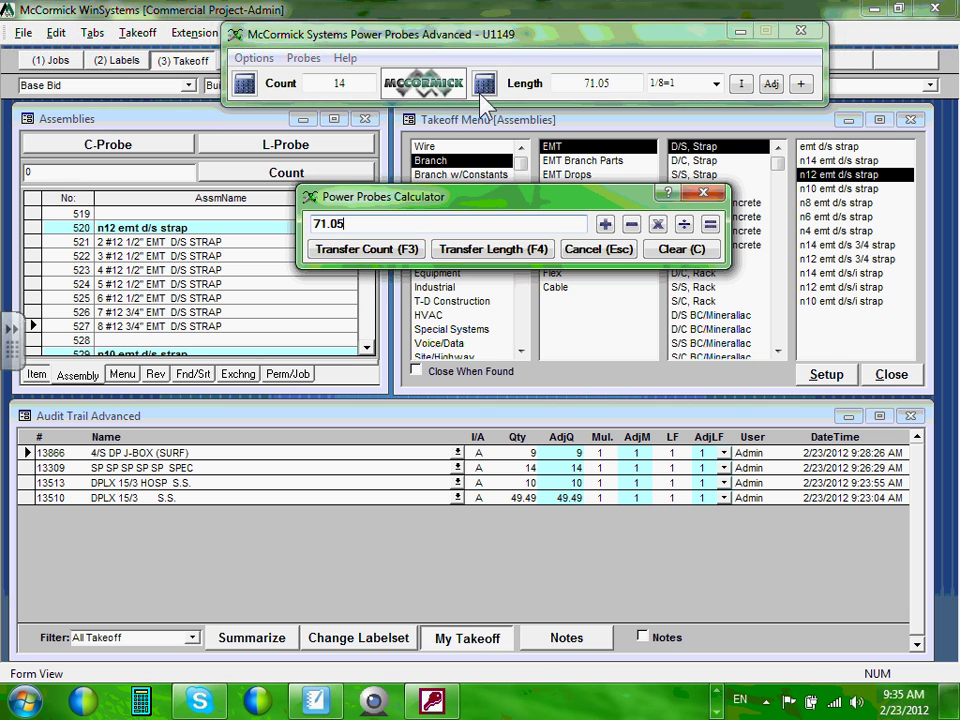
left_click_drag(362, 223, 309, 223)
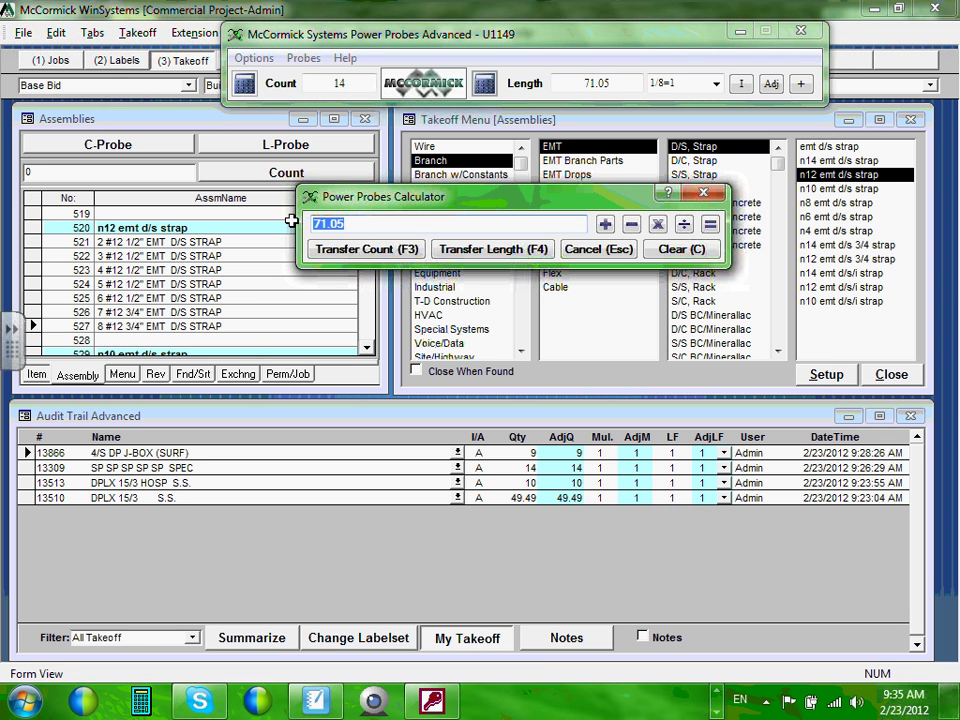
key("Delete")
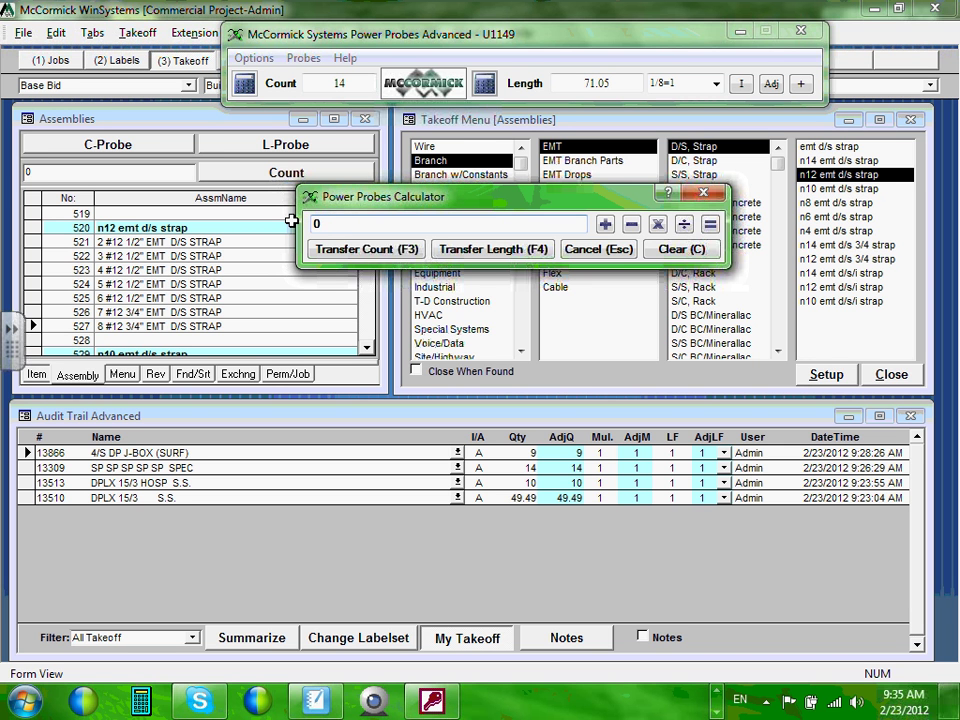
left_click(515, 256)
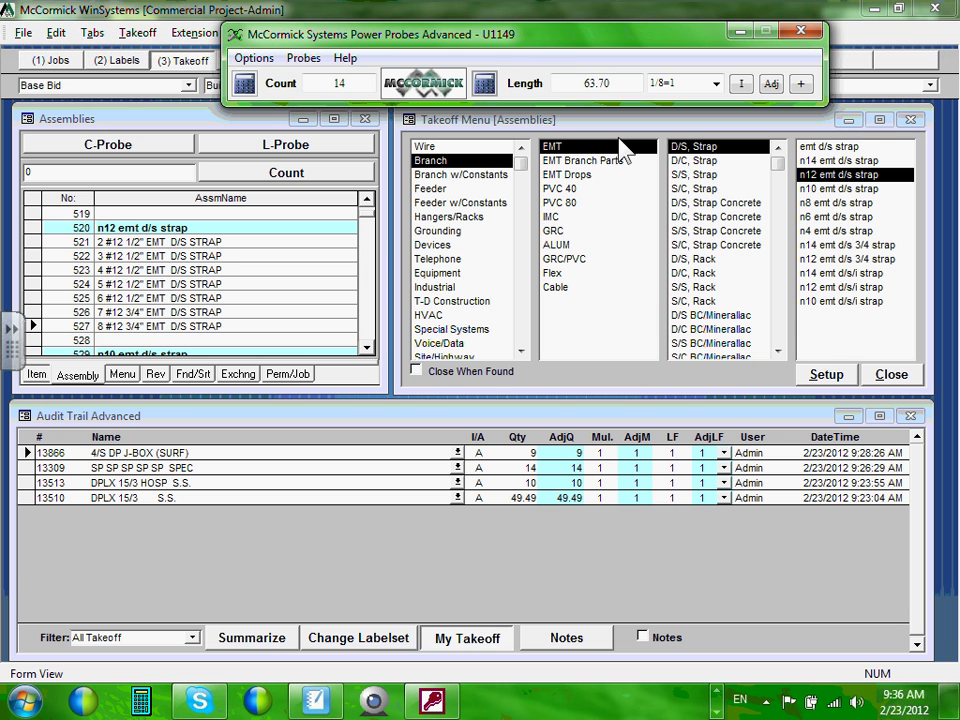
- Set the Power Probes scale to 3/16=1 and zero the measured length through the calculator
left_click(716, 84)
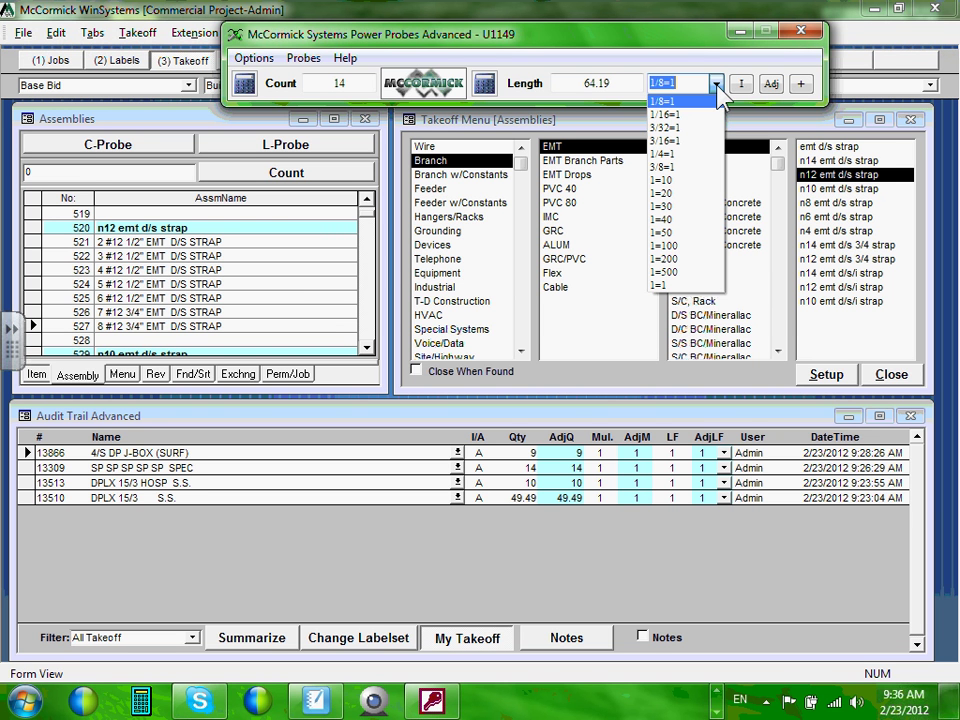
left_click(683, 140)
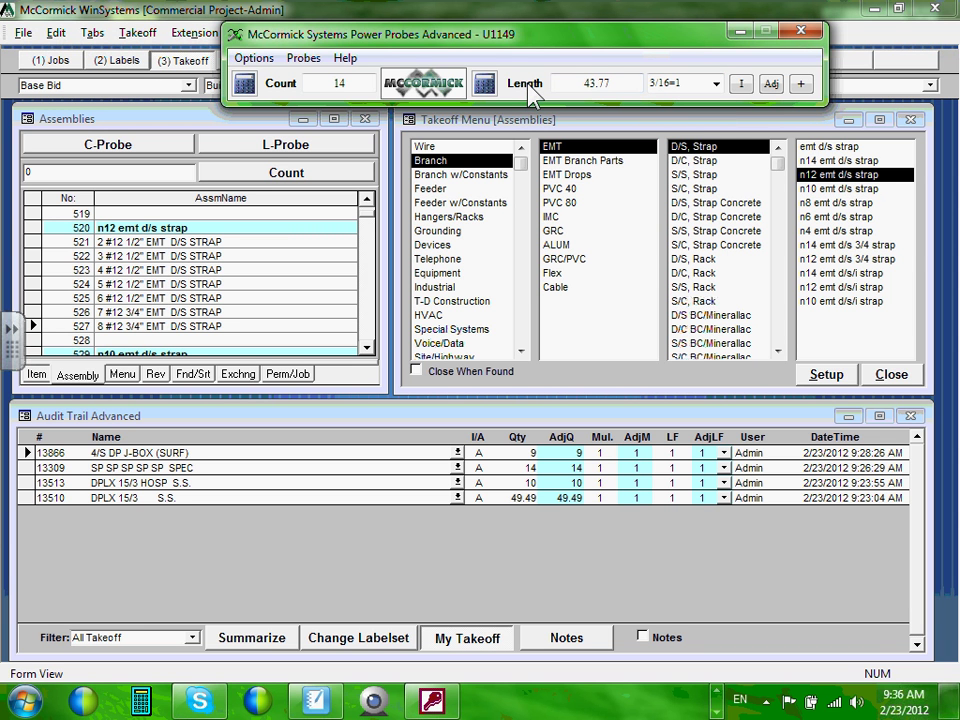
left_click(484, 83)
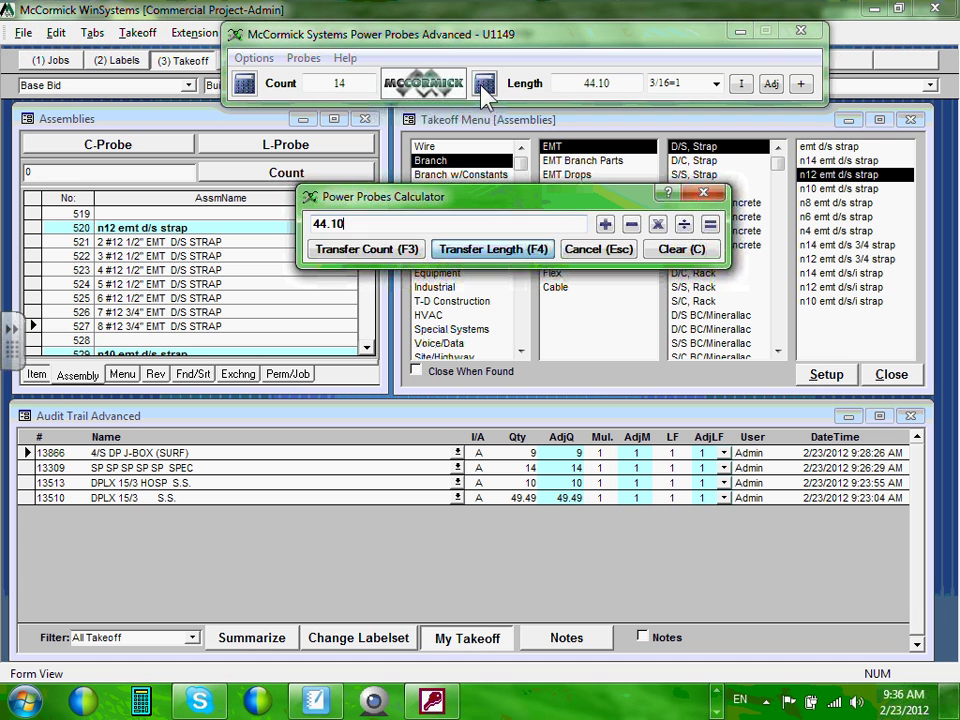
key("BackSpace")
key("BackSpace")
key("BackSpace")
key("BackSpace")
key("BackSpace")
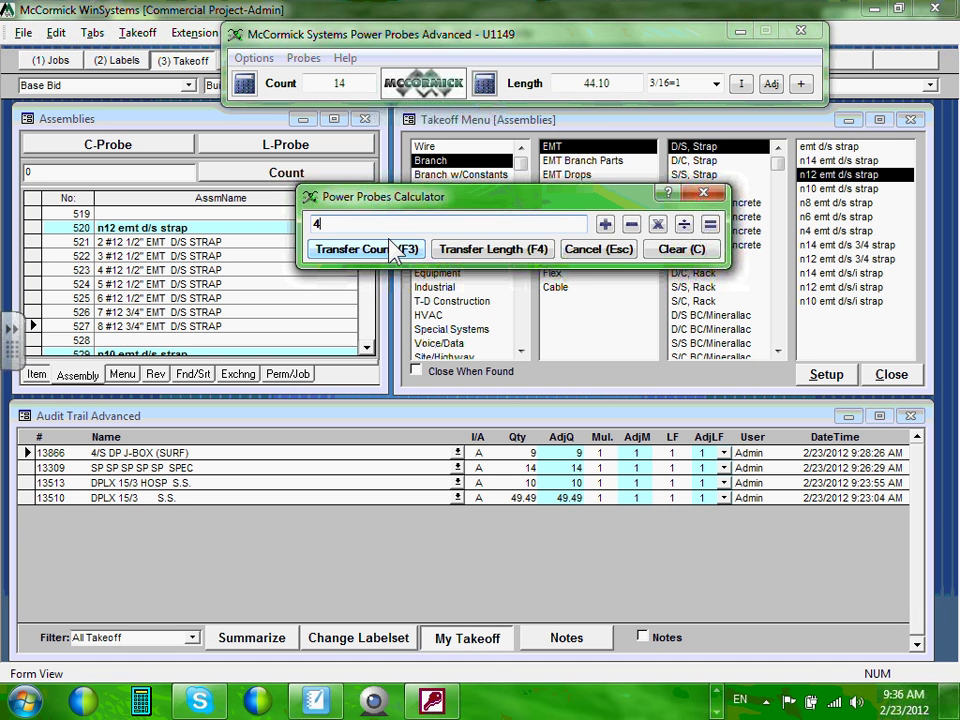
type("0")
left_click(450, 252)
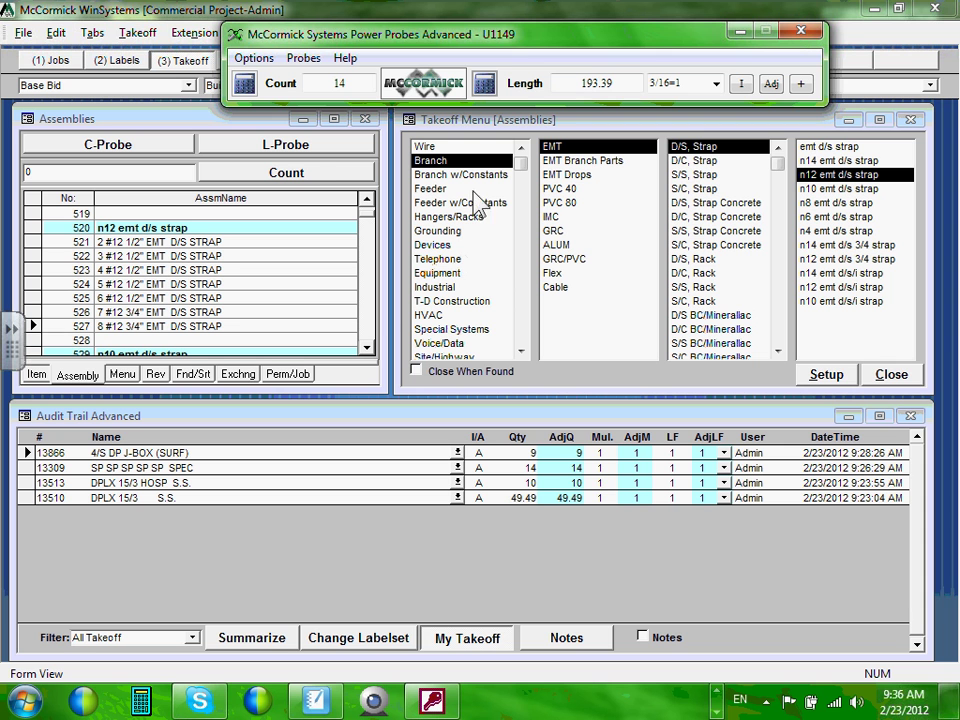
- Take off the probed length for 8 #12 3/4" EMT D/S STRAP with L-Probe and briefly circle its audit trail entry in ink
left_click(298, 150)
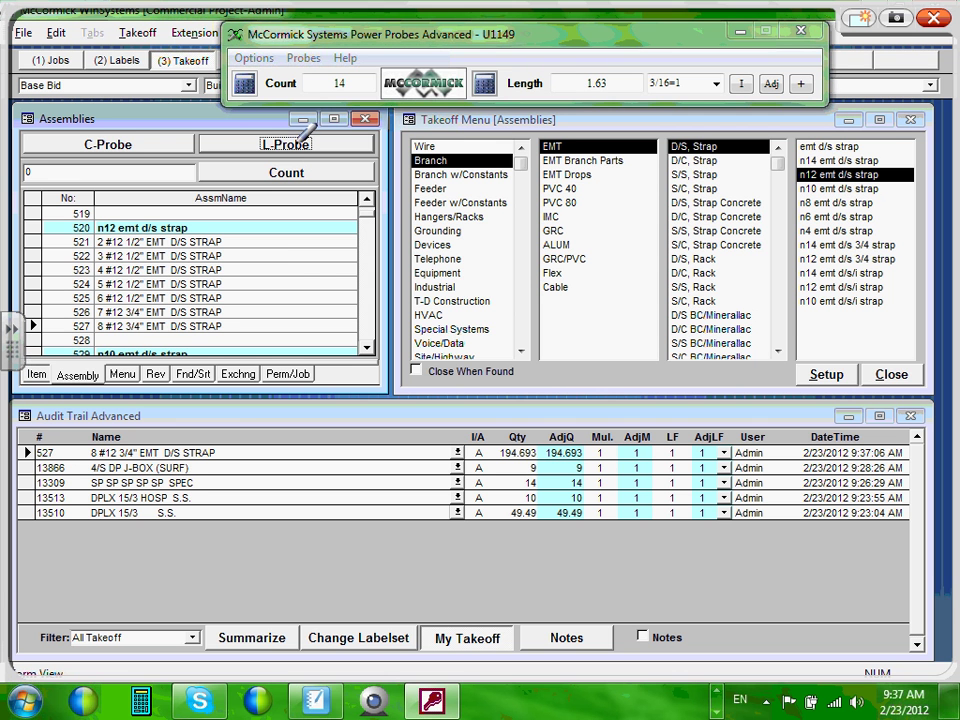
mouse_move(60, 436)
left_mouse_down()
mouse_move(170, 429)
mouse_move(40, 462)
mouse_move(238, 440)
left_mouse_up()
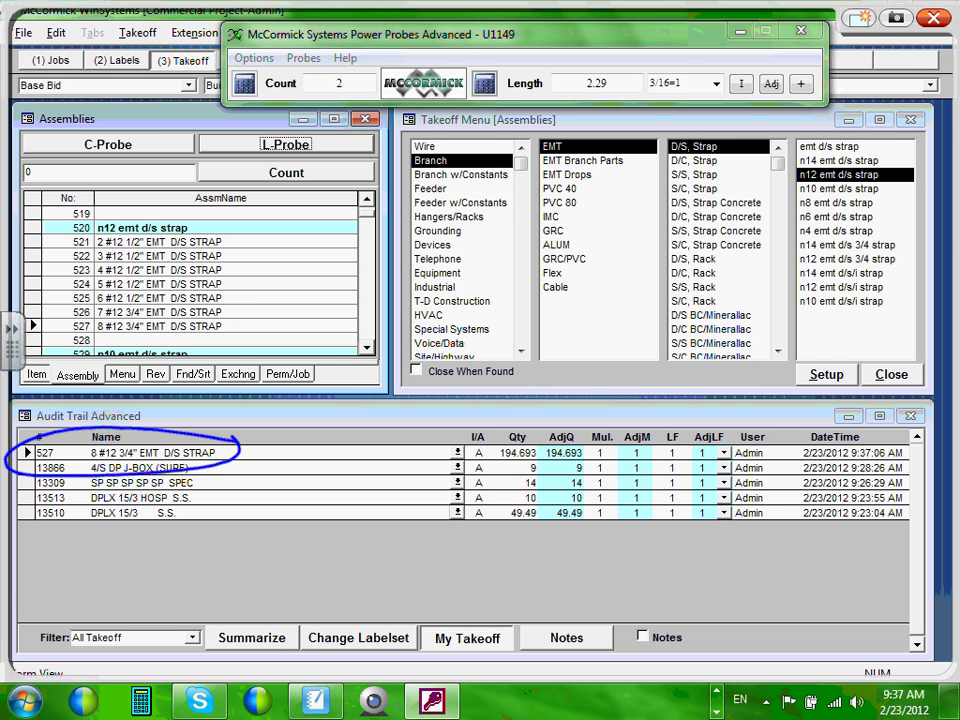
left_click(935, 19)
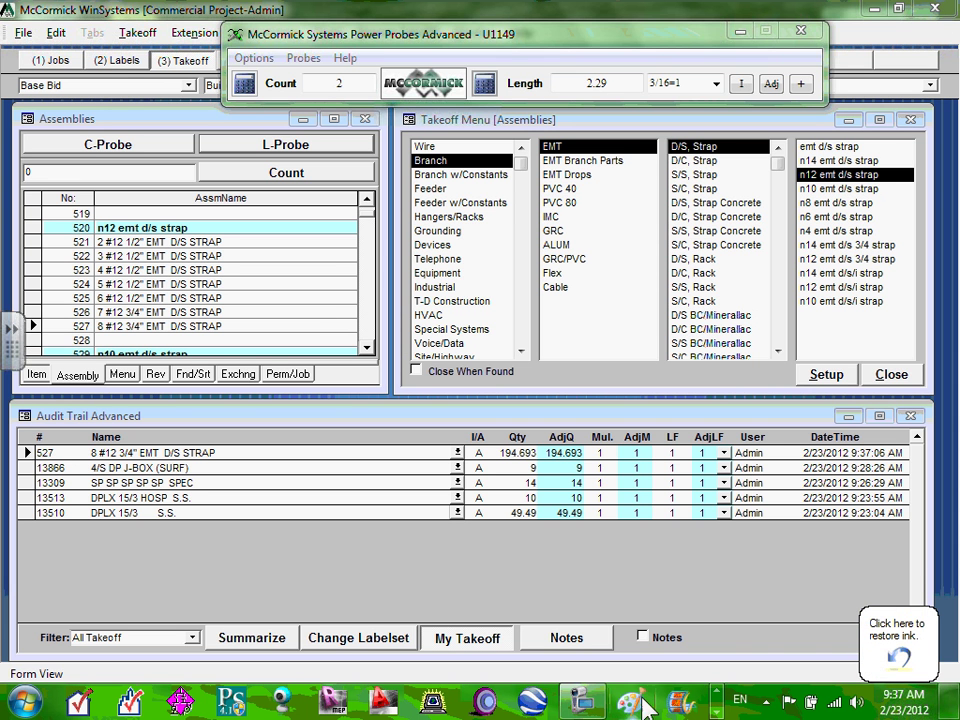
left_click(586, 702)
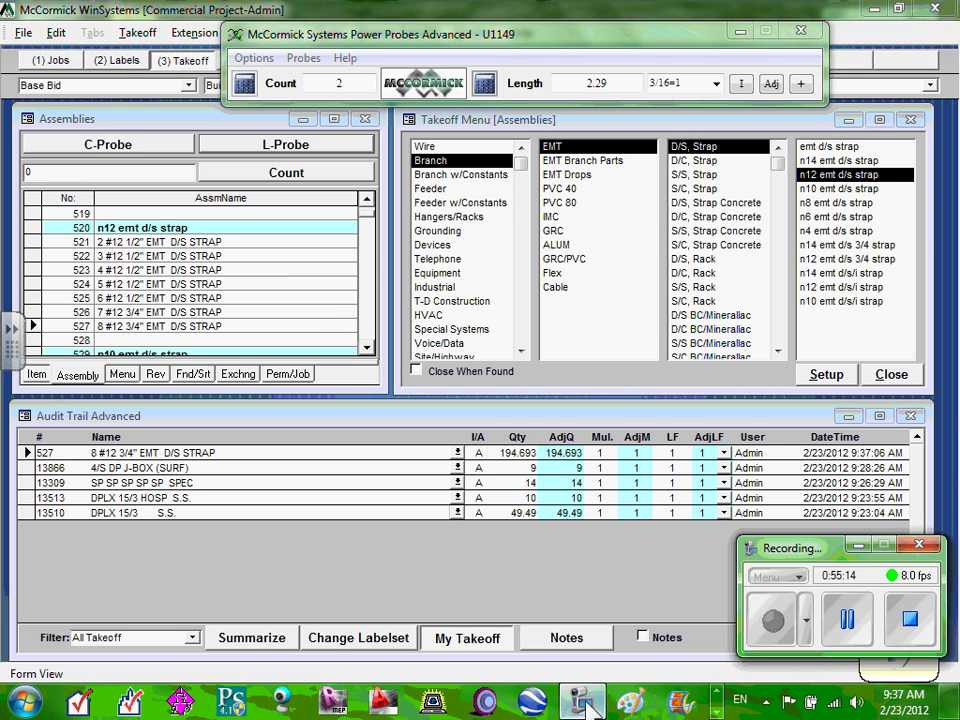
left_click(848, 620)
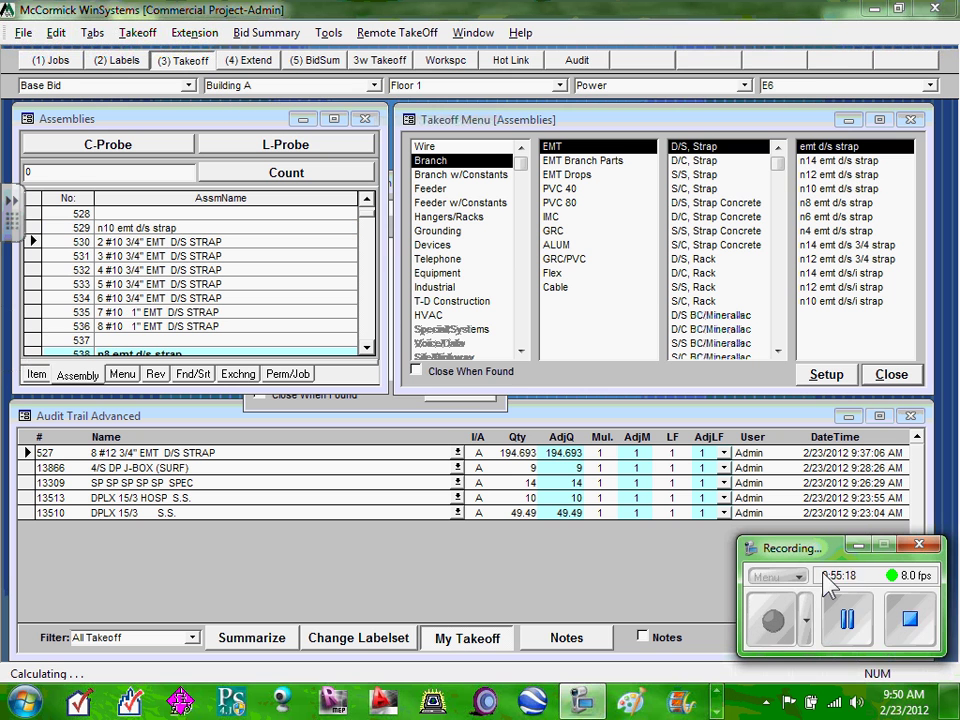
left_click(858, 547)
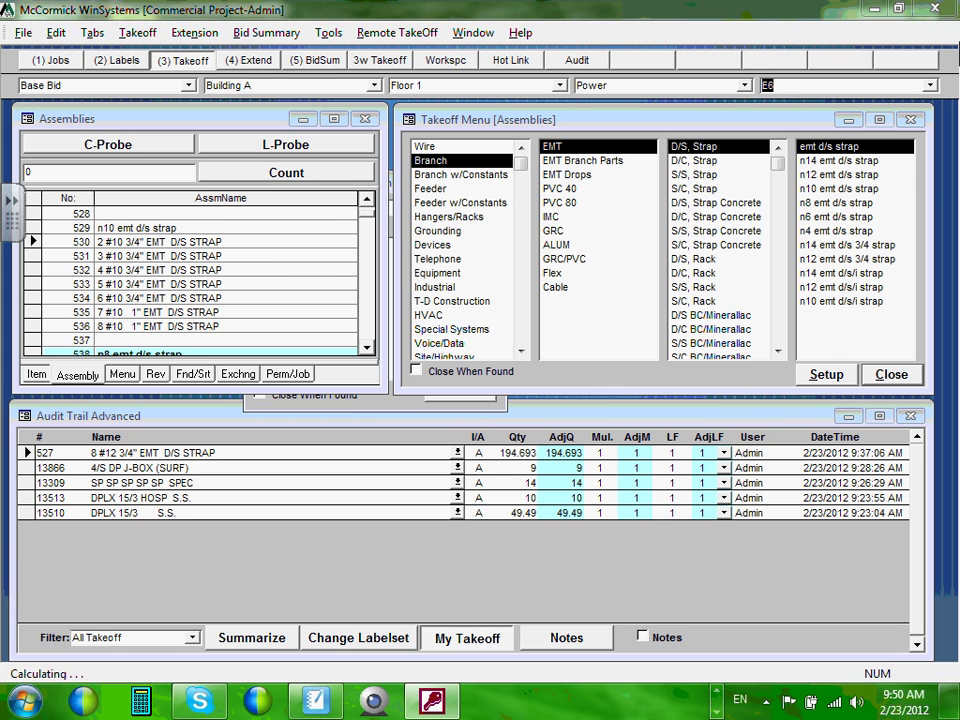
- Close the Takeoff Menu and Audit Trail windows, and reload the Takeoff screen by way of Labels
left_click(909, 119)
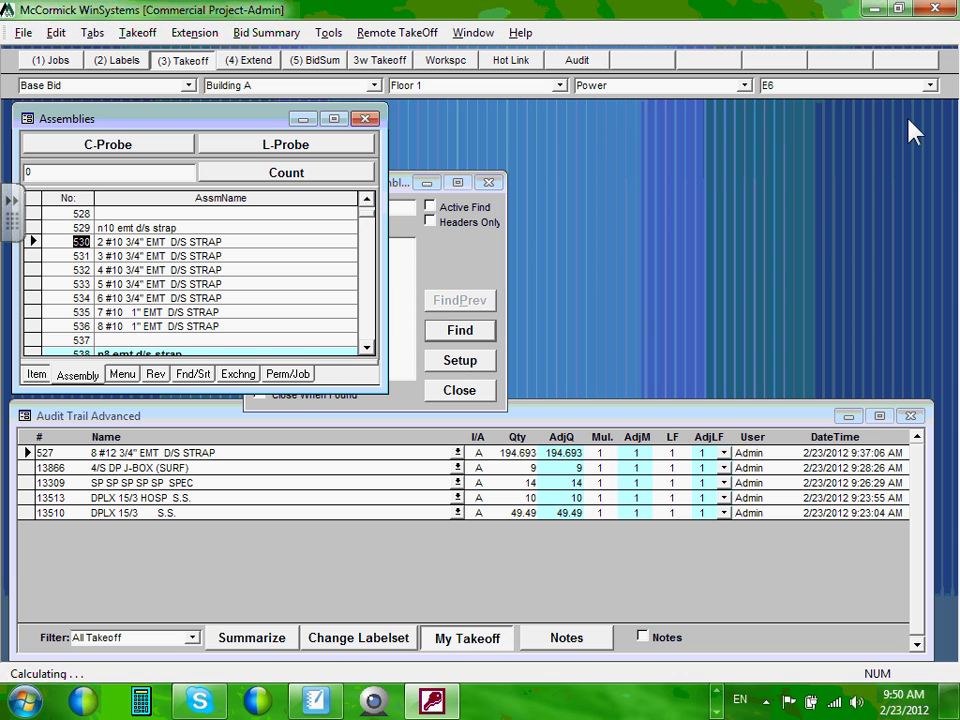
left_click(911, 417)
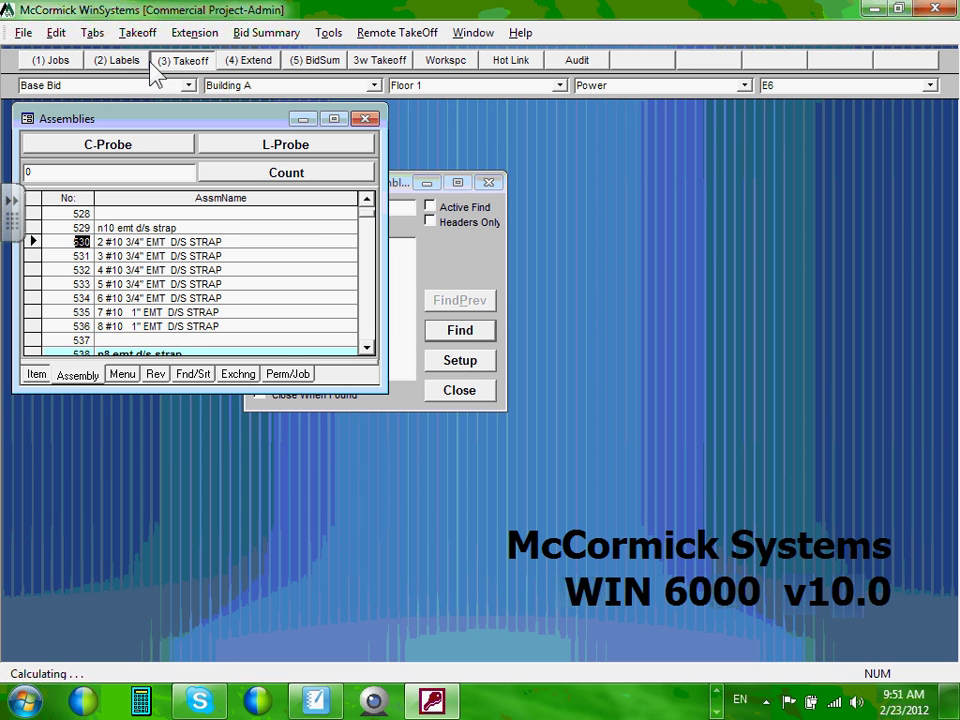
left_click(120, 62)
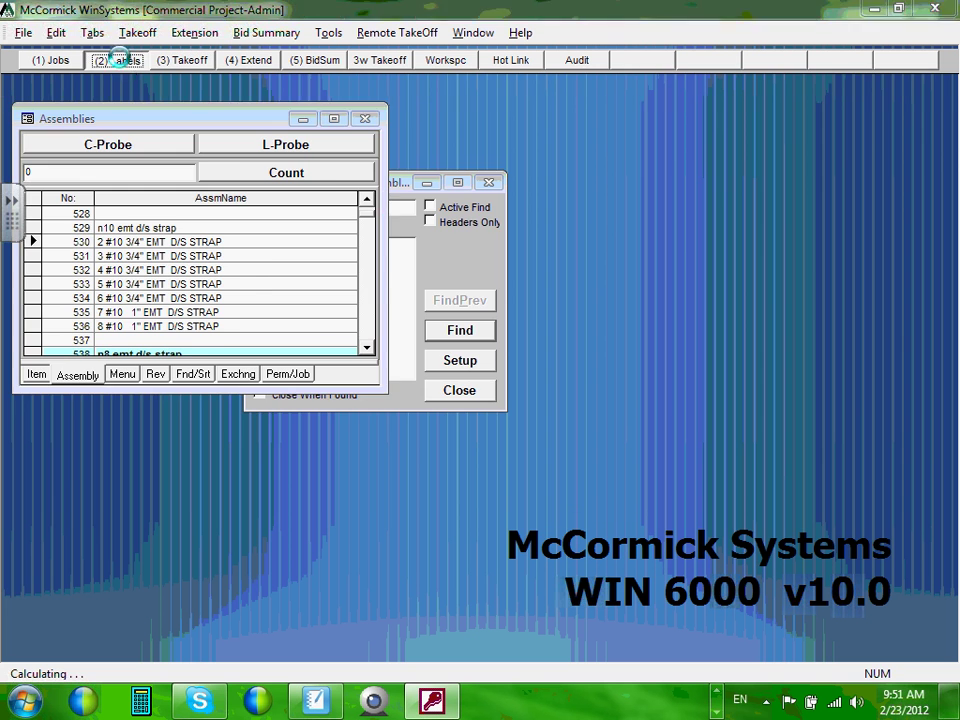
left_click(184, 61)
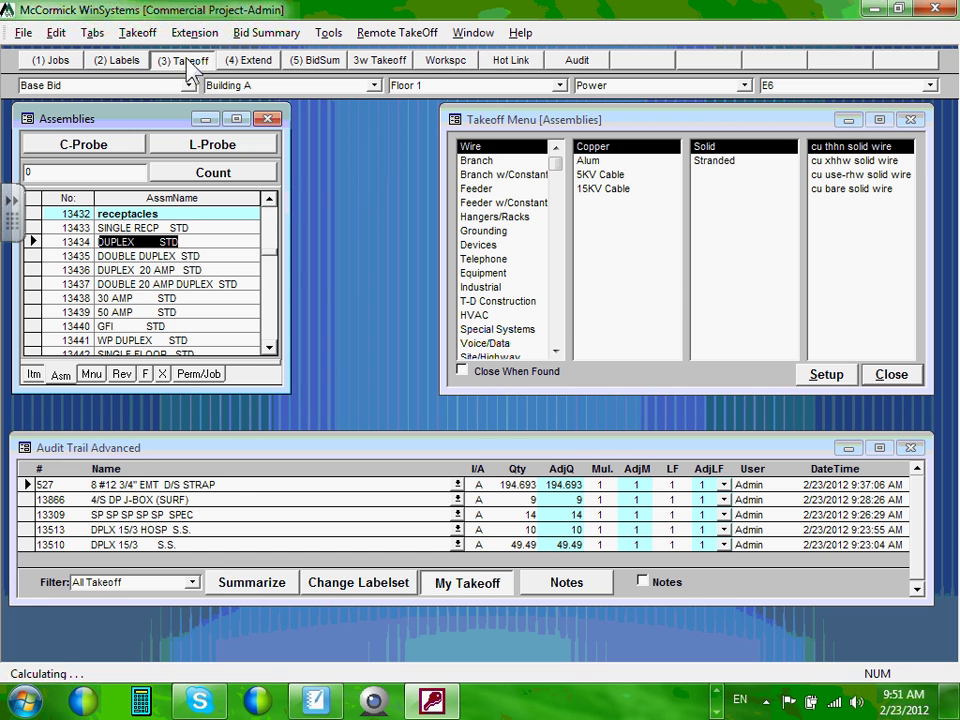
- Enlarge the Audit Trail window and set the takeoff labels to Lighting and E5
left_click_drag(479, 452, 472, 407)
left_click_drag(616, 566, 609, 660)
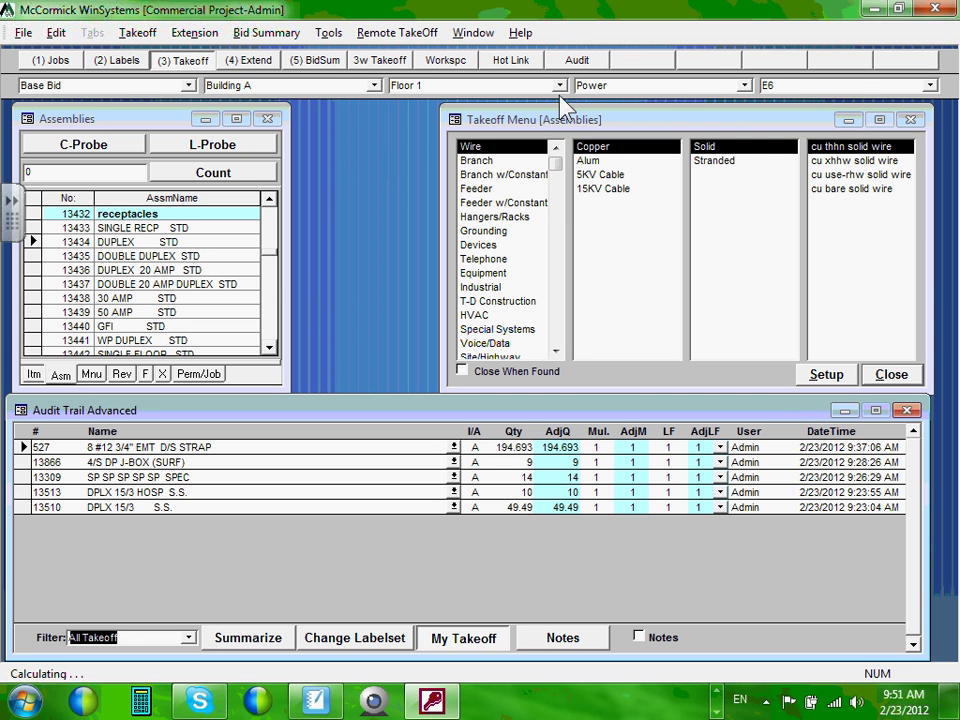
left_click(745, 86)
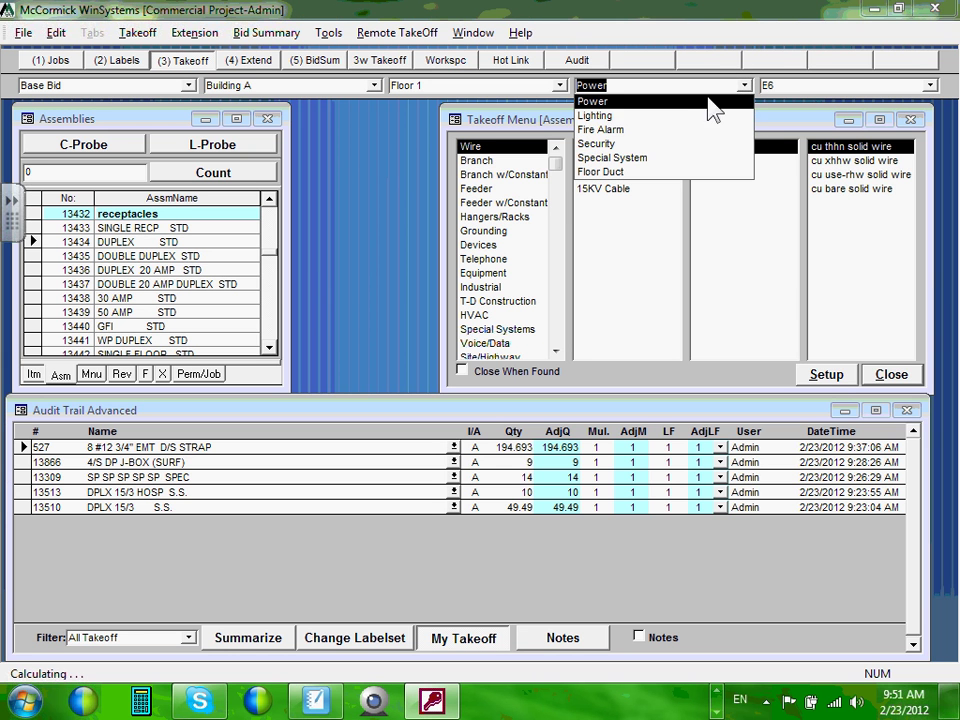
left_click(641, 117)
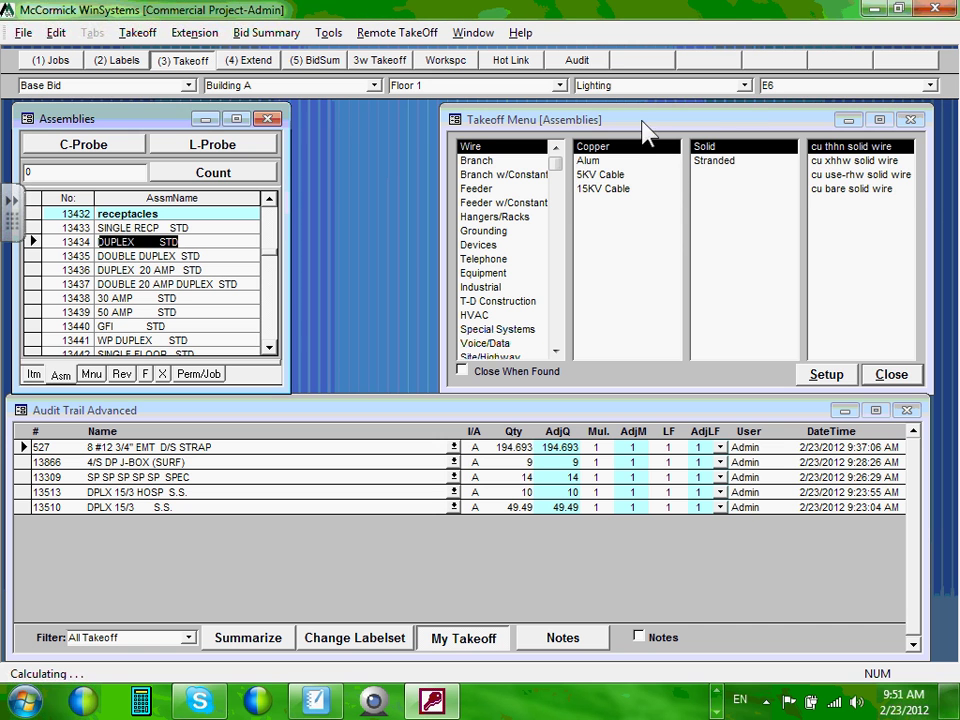
left_click(929, 86)
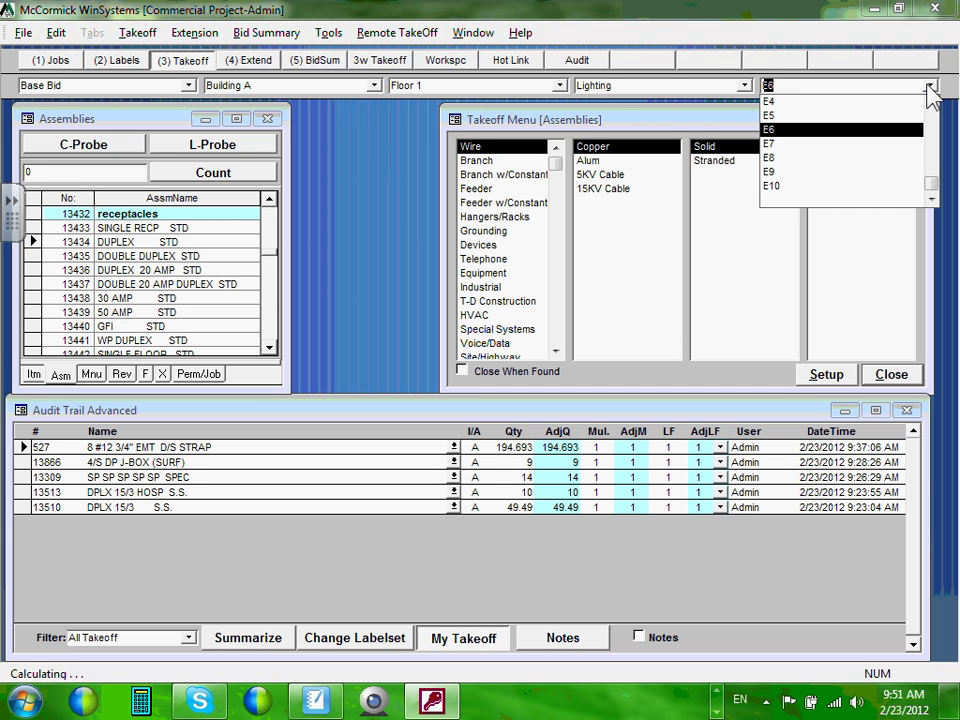
left_click(790, 115)
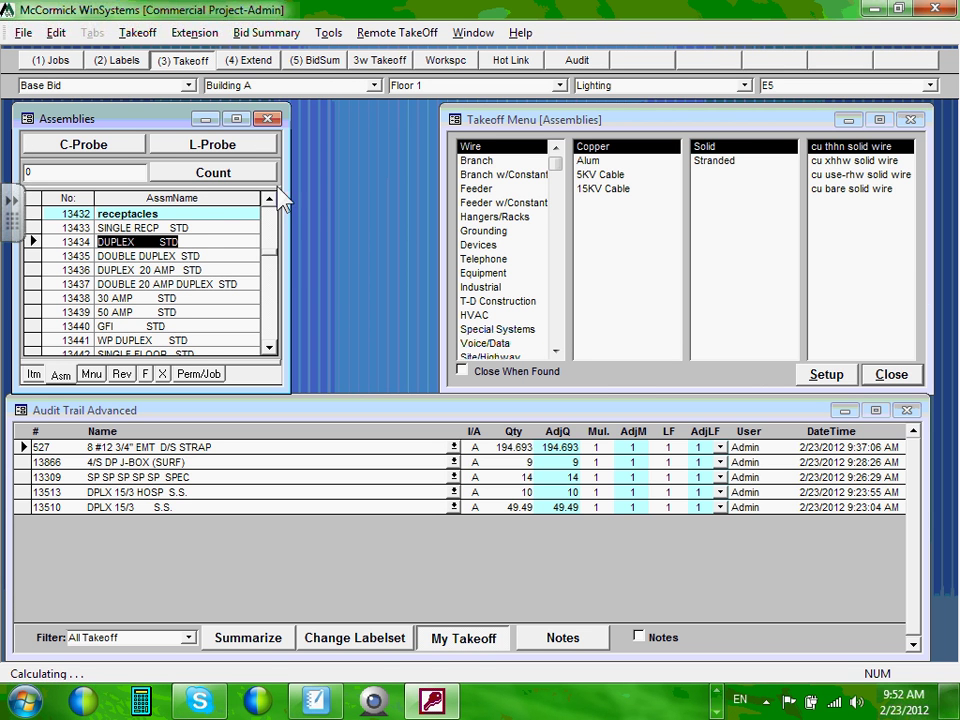
- Widen the Assemblies window and select the 2X4 TROFFER 3 LAMP W/O BOX assembly from the fluorescent "troffers/lay-in w/o box" fixtures
left_click_drag(289, 186, 428, 186)
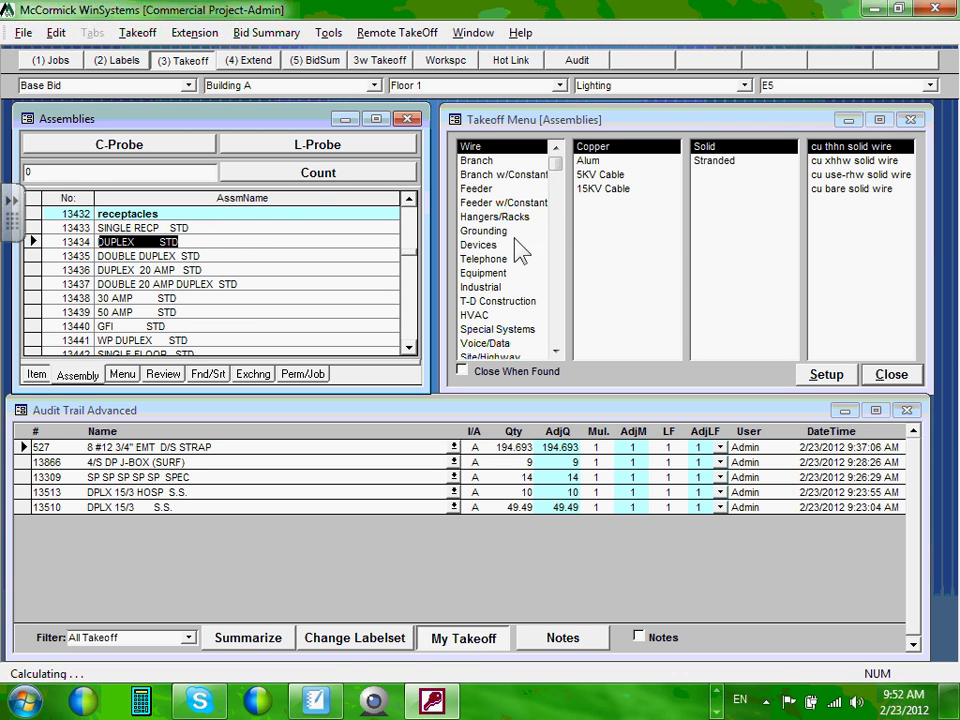
left_click(555, 350)
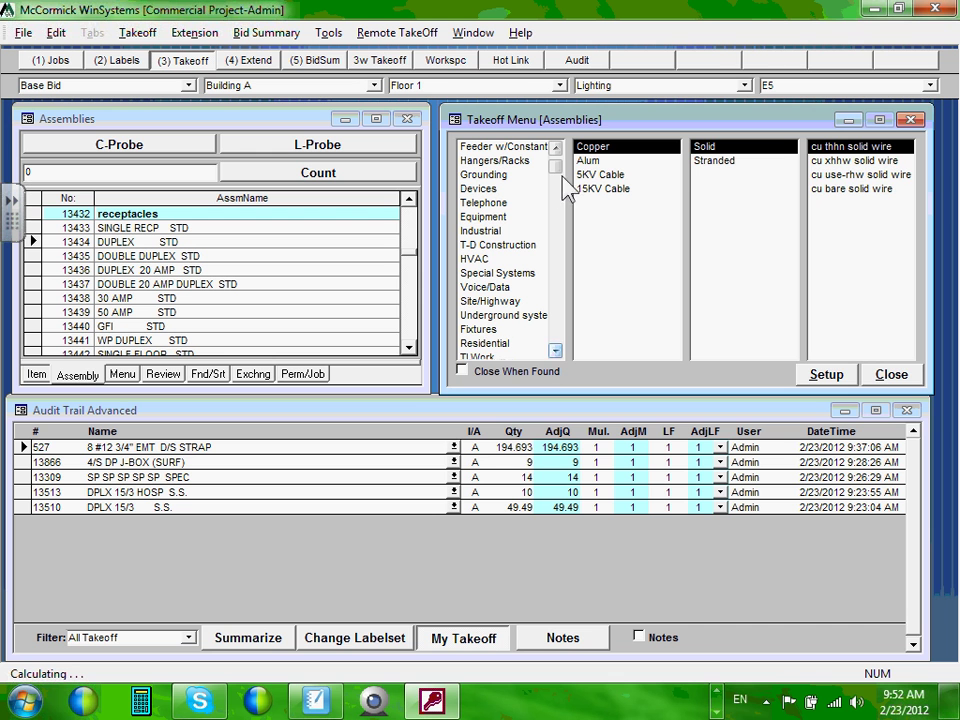
left_click(487, 331)
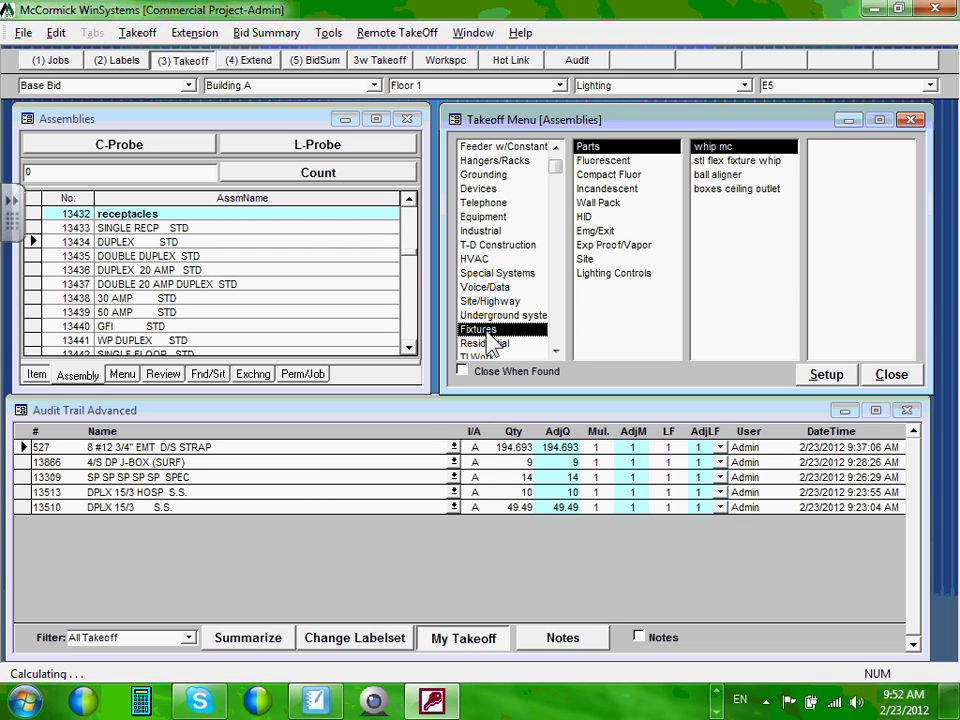
left_click(620, 162)
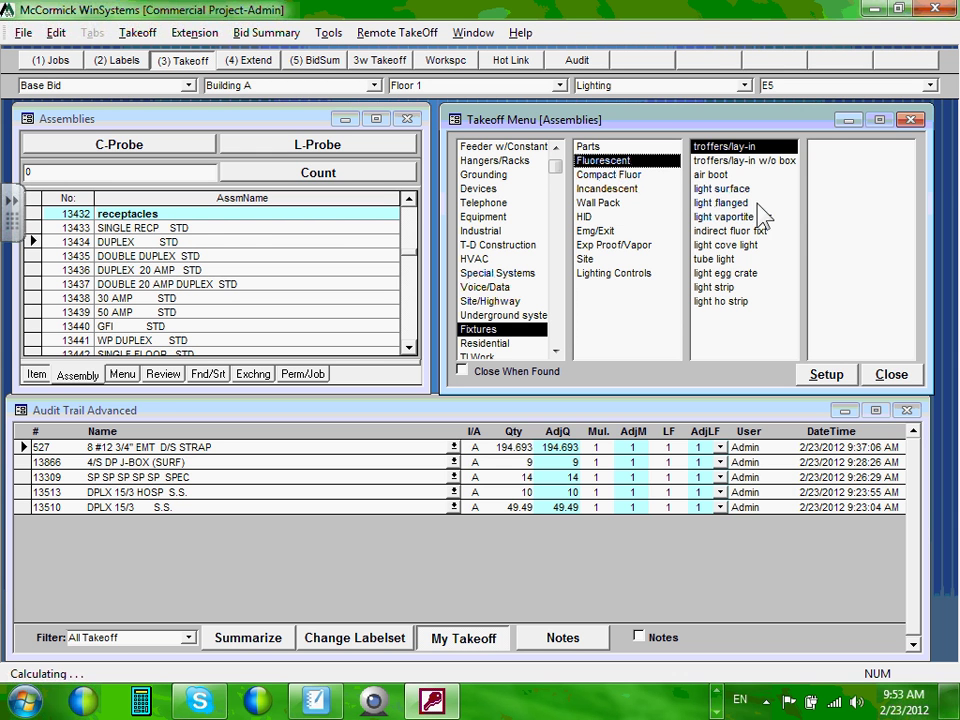
left_click(741, 150)
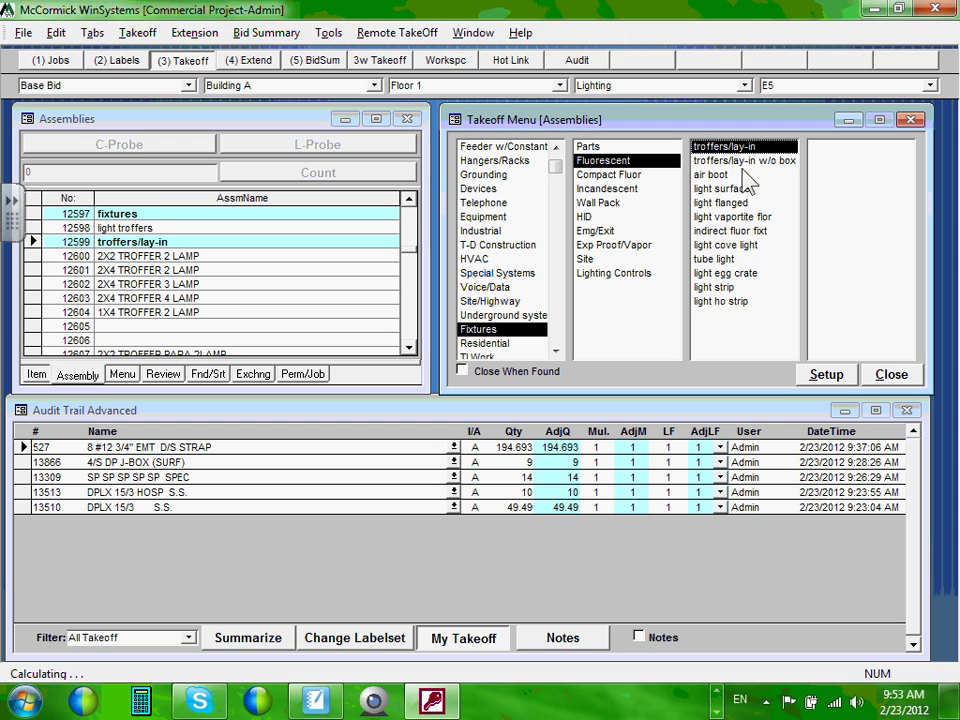
left_click(755, 161)
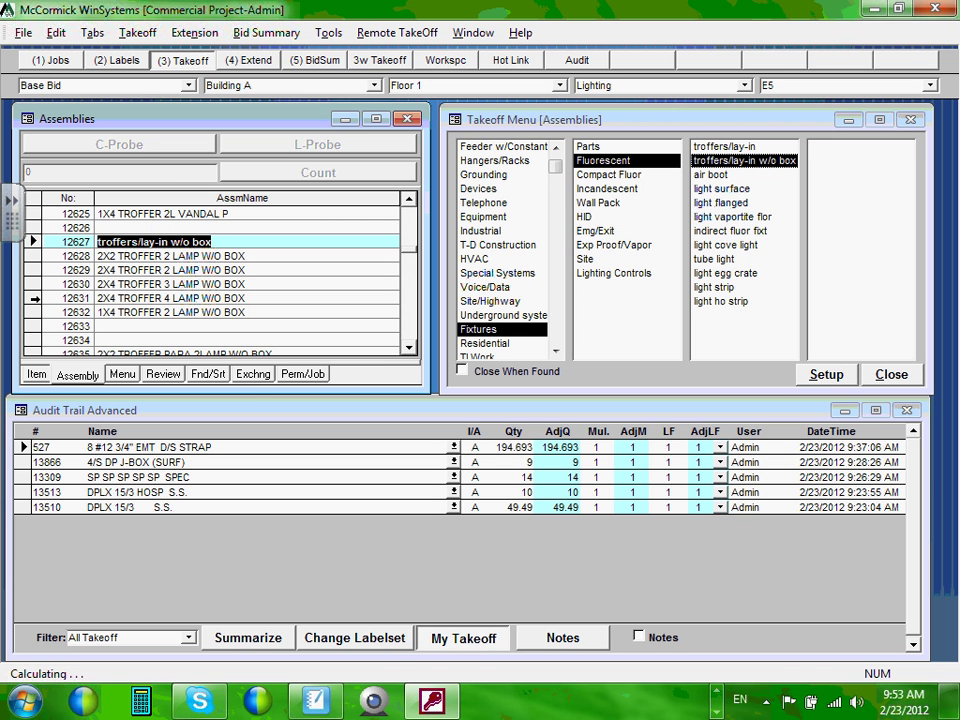
left_click(35, 298)
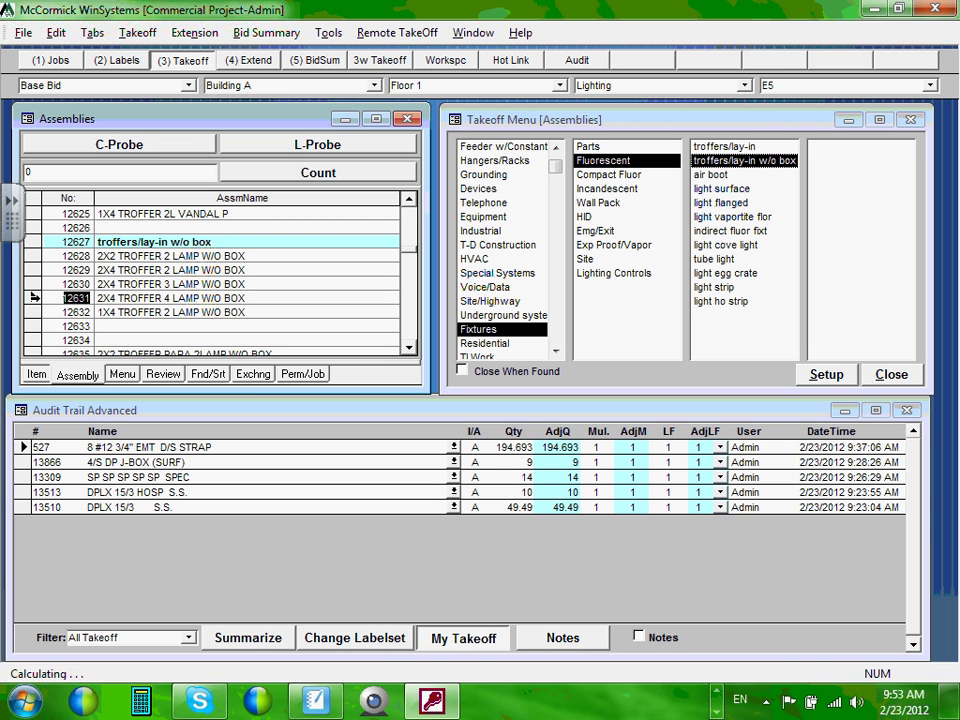
left_click(35, 284)
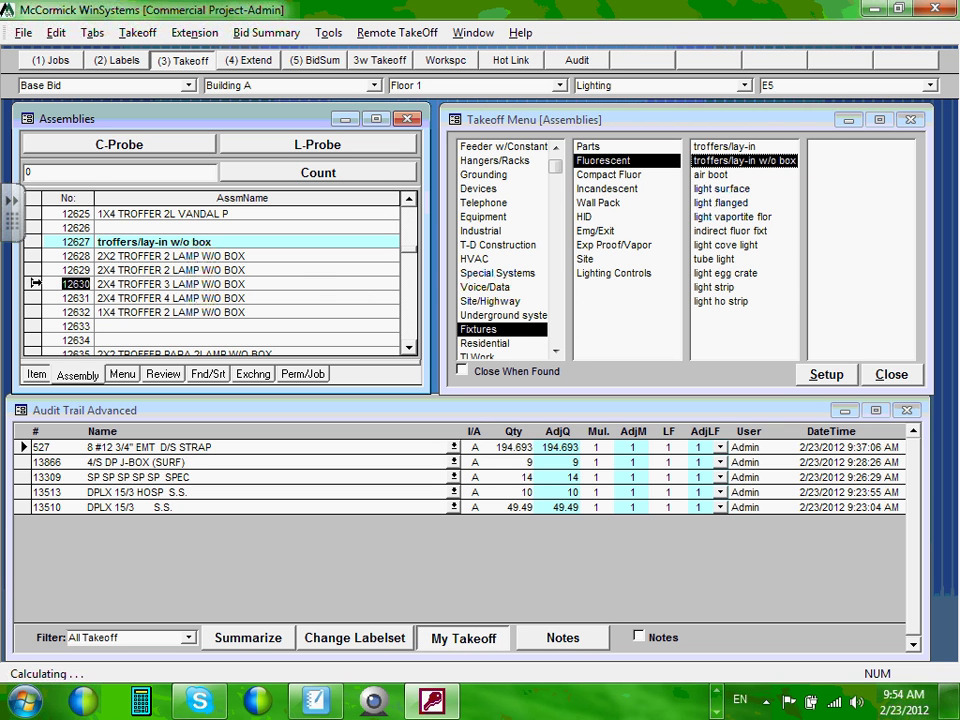
- Take off a quantity of 18 for the selected 2X4 three-lamp troffer assembly
left_click(141, 175)
key("BackSpace")
type("18")
key("Return")
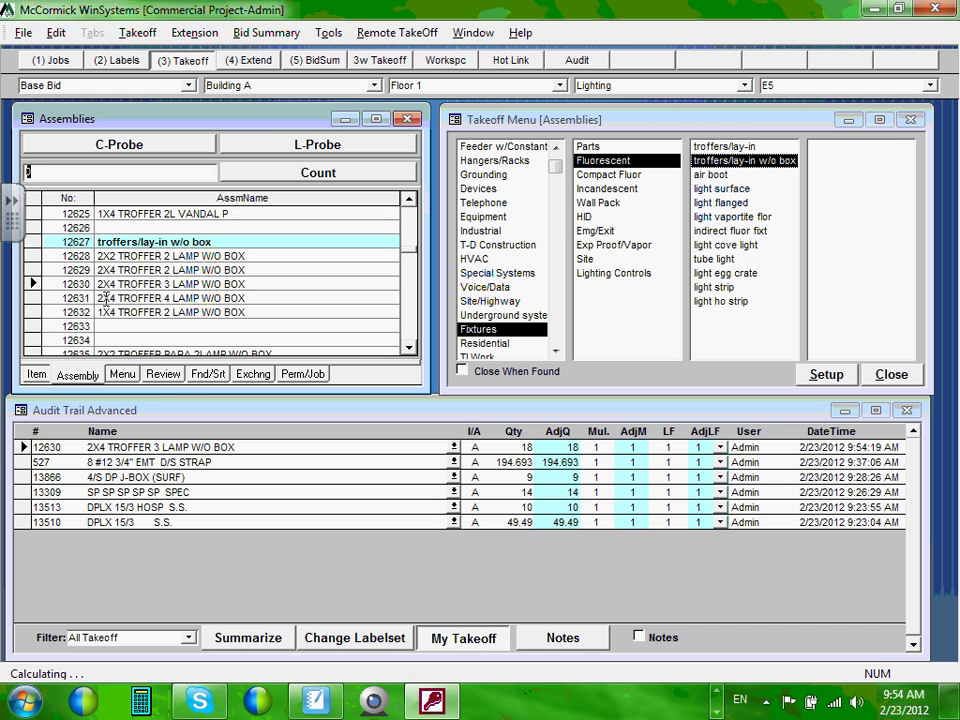
- Review the troffer assembly's unit prices and its byproduct items, widening the byproduct name column to read the full names
left_click(165, 375)
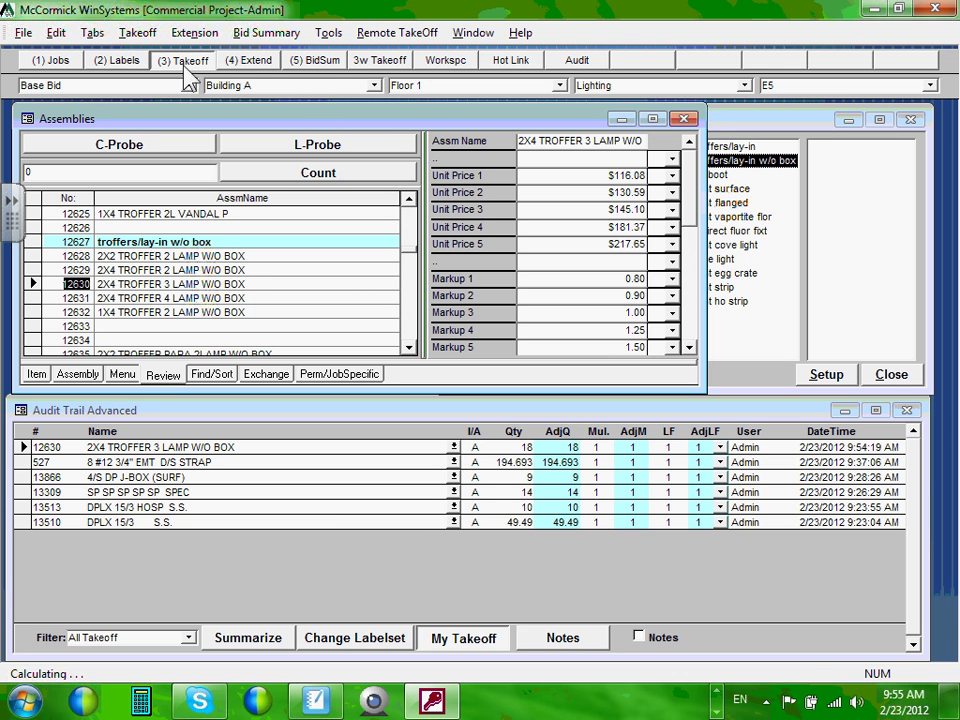
left_click(168, 377)
left_click(168, 378)
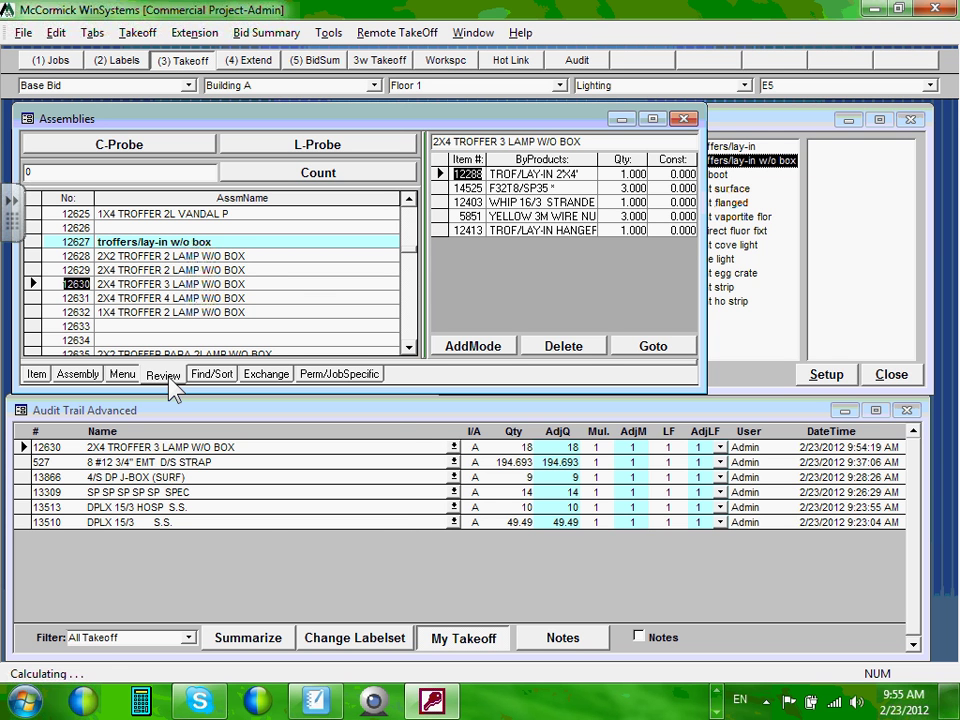
left_click_drag(597, 163, 668, 159)
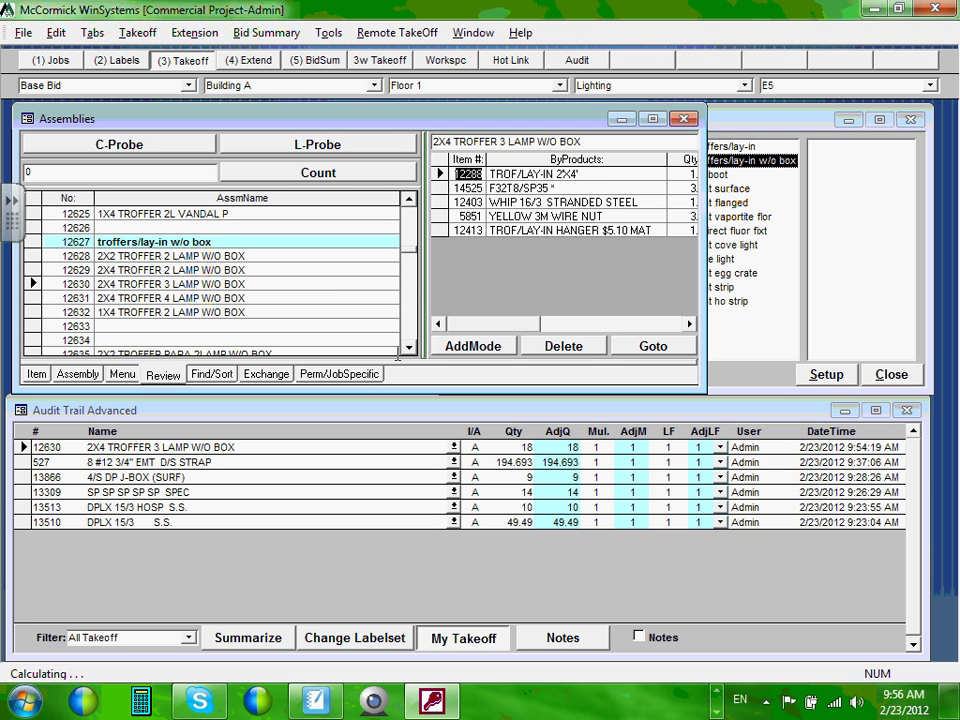
- Bring back the troffer assembly's unit prices and set the code for Unit Price 1 to Q
left_click(163, 376)
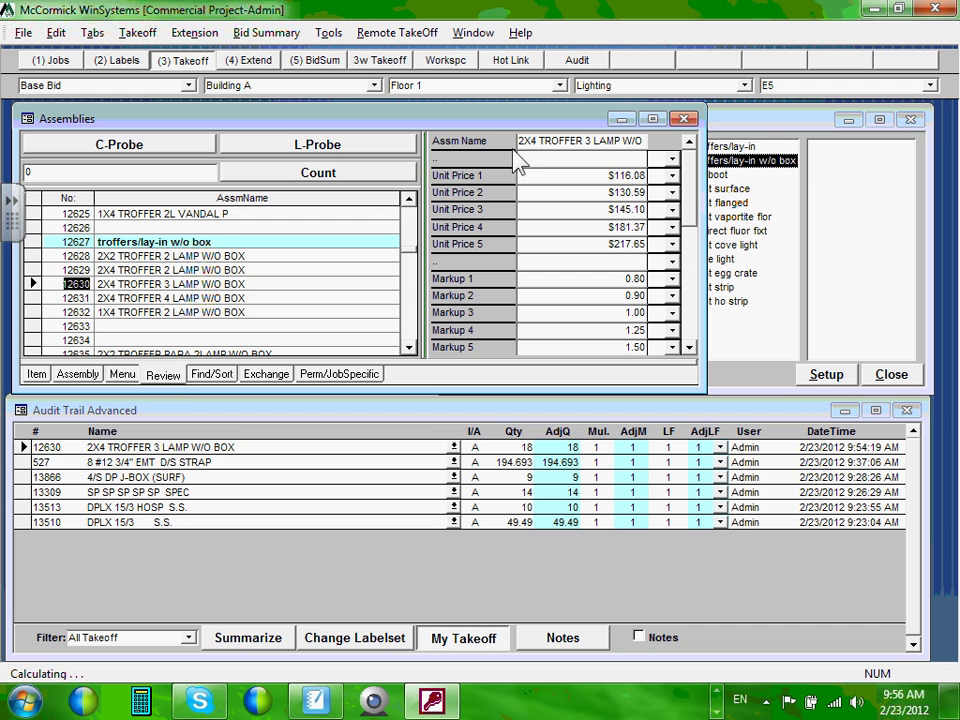
left_click(673, 177)
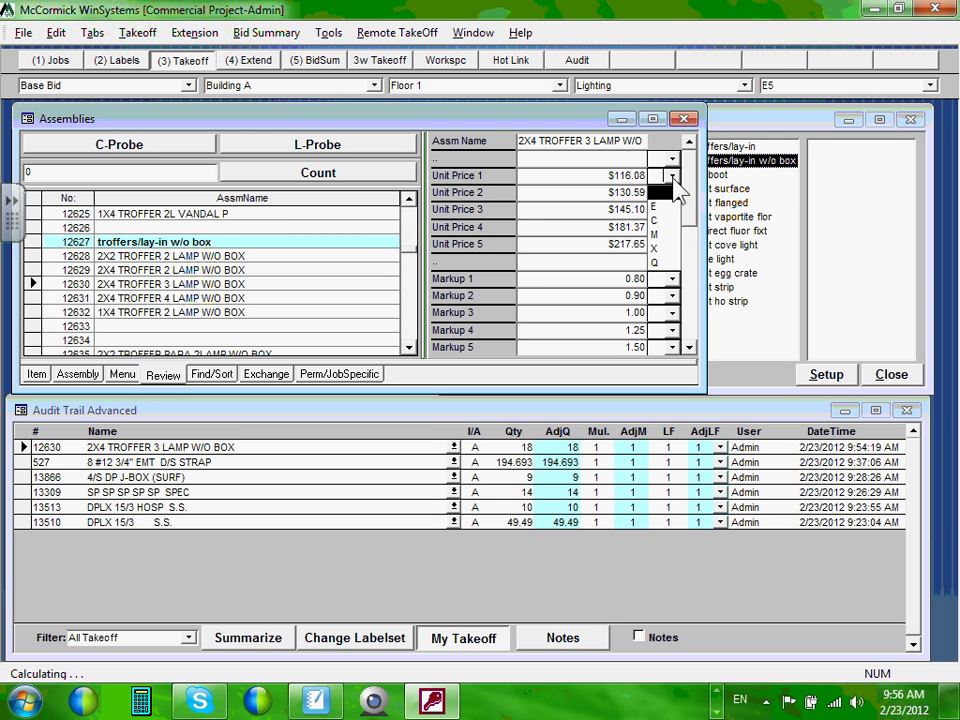
left_click(658, 264)
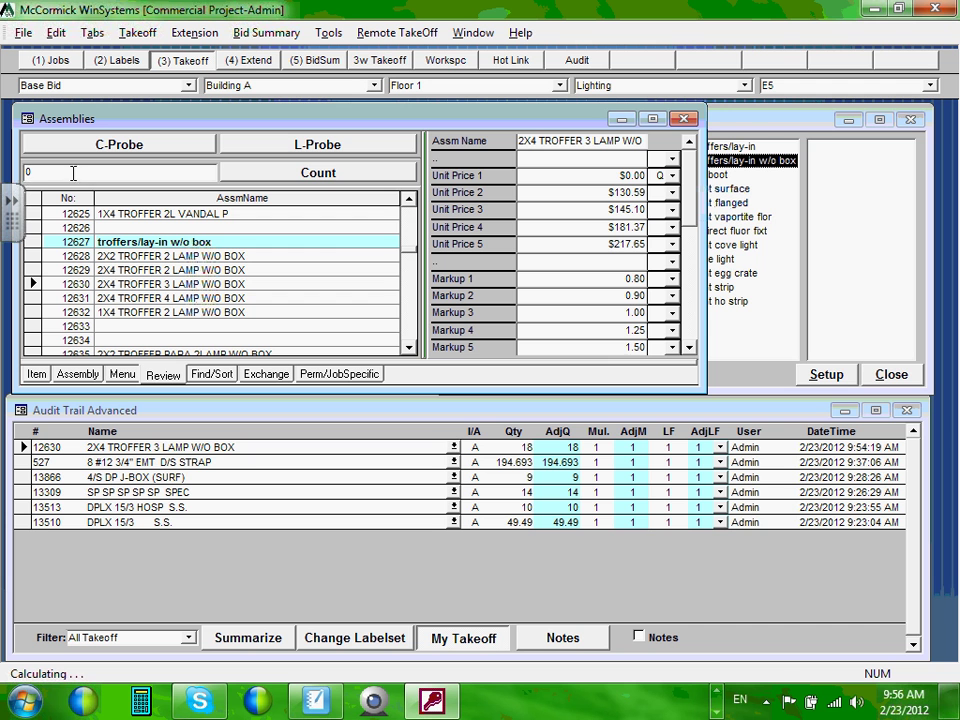
- Take off 18 of the 2X4 TROFFER 3 LAMP W/O BOX assembly with its Q-coded price
double_click(123, 173)
type("189")
key("BackSpace")
key("Return")
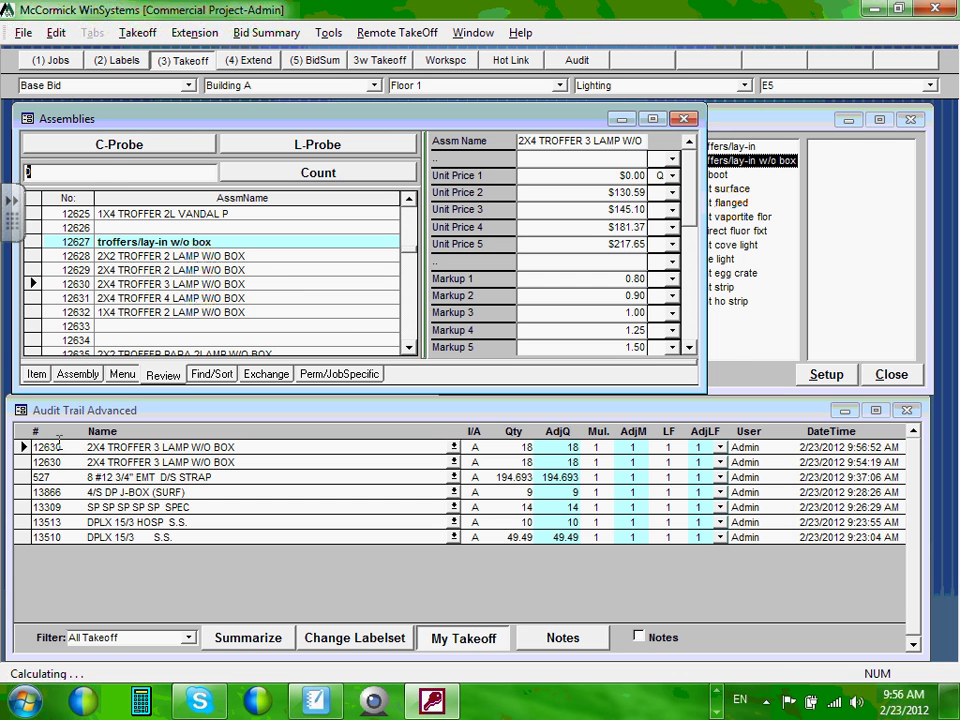
- Delete the older 2X4 TROFFER 3 LAMP W/O BOX entry, timed 9:54:19 AM, from the audit trail
left_click(22, 462)
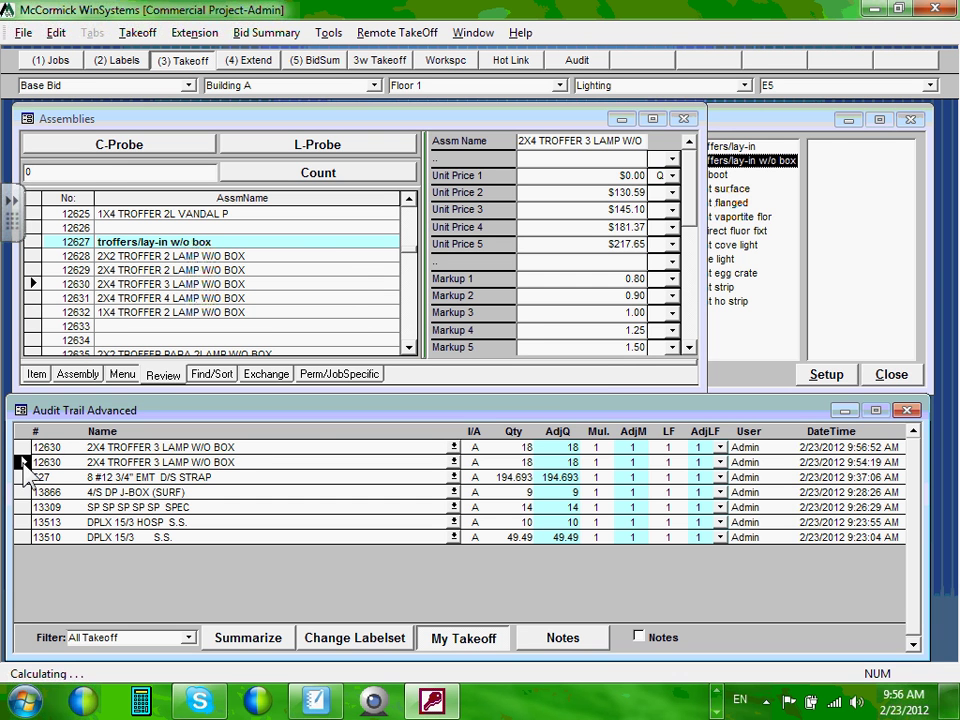
key("Delete")
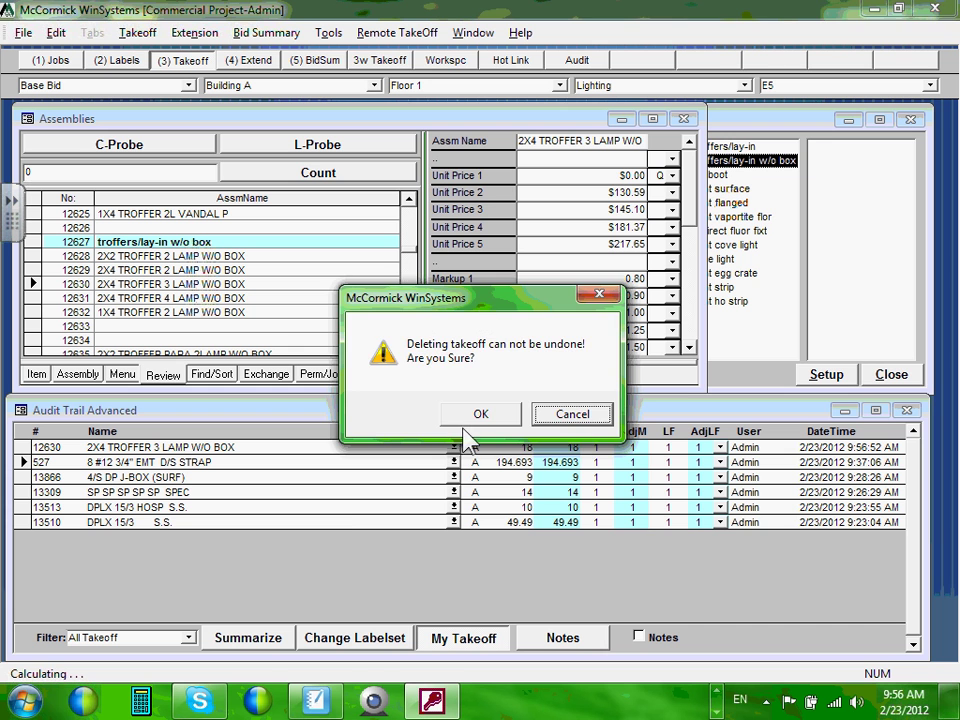
left_click(481, 414)
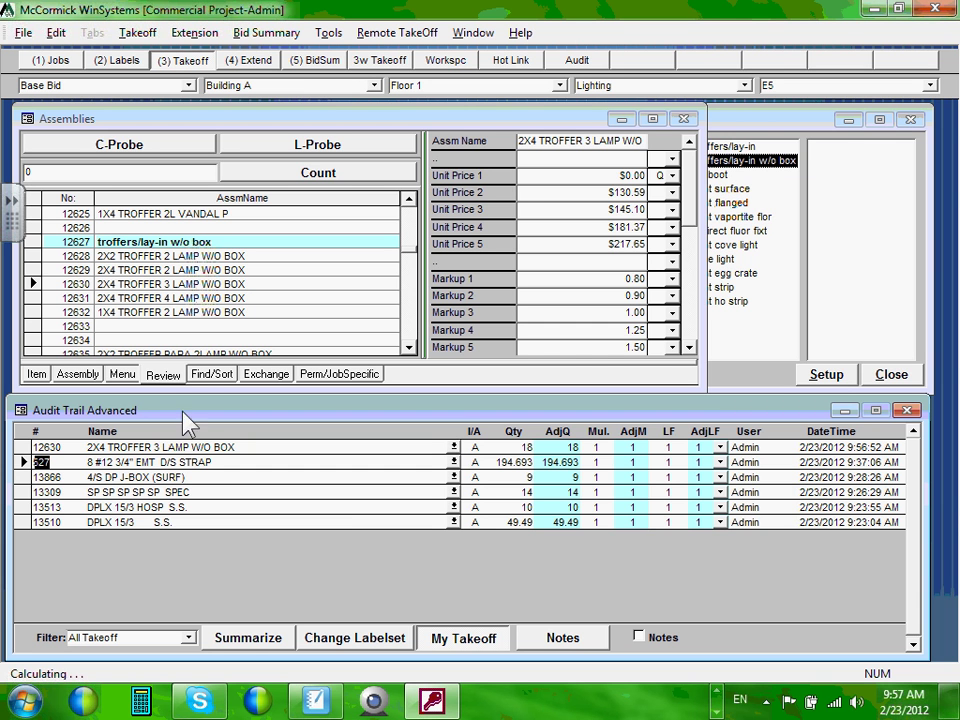
- Check the troffer assembly's byproducts and unit prices once more, and narrow the Assemblies window to uncover the Takeoff Menu
left_click(160, 372)
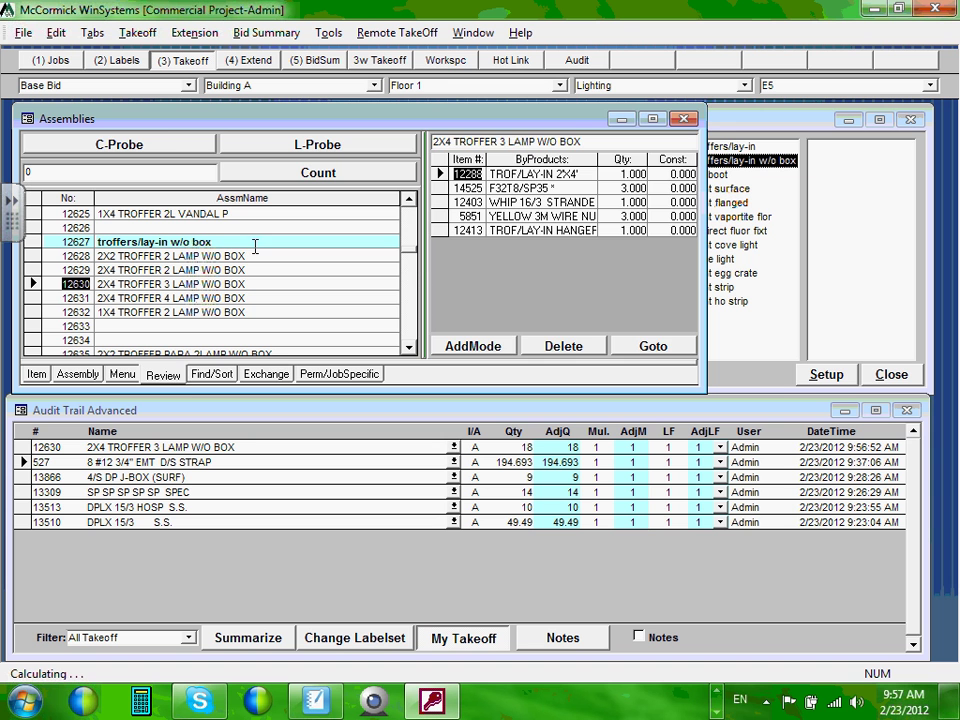
left_click(163, 374)
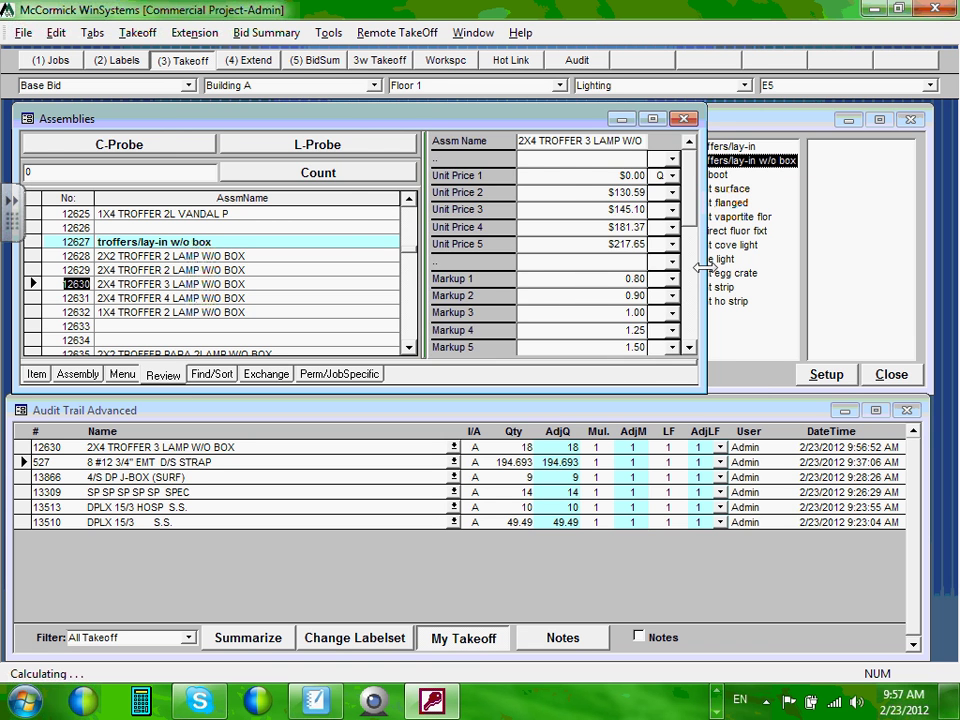
left_click_drag(697, 268, 438, 252)
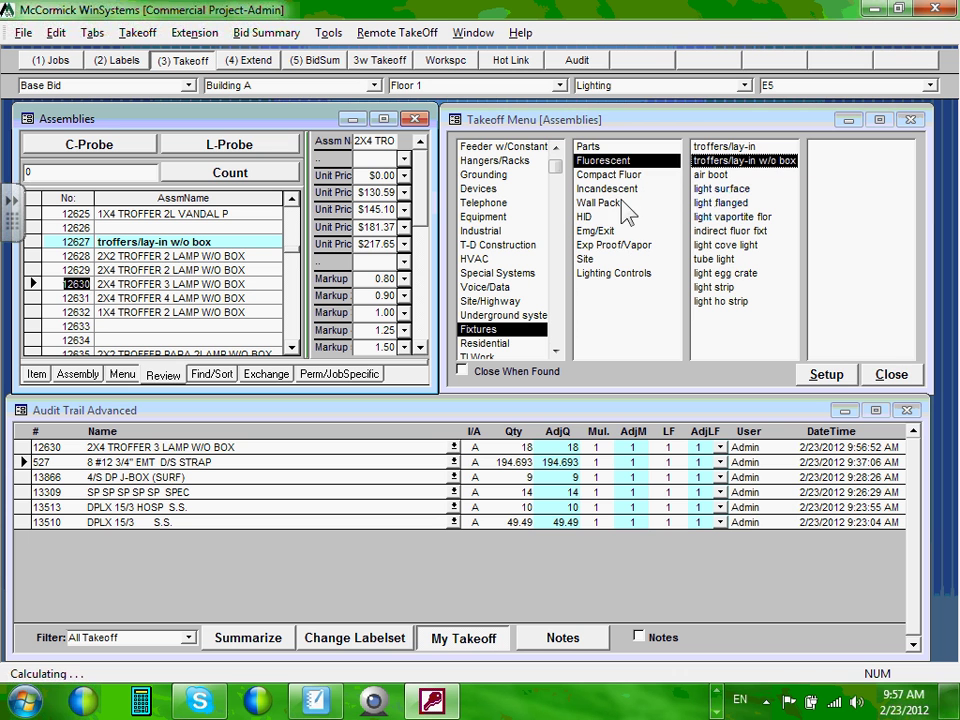
- Look through the HID fixture categories and select the WALL PACK, 100W MH assembly under "wall pack mh"
left_click(590, 217)
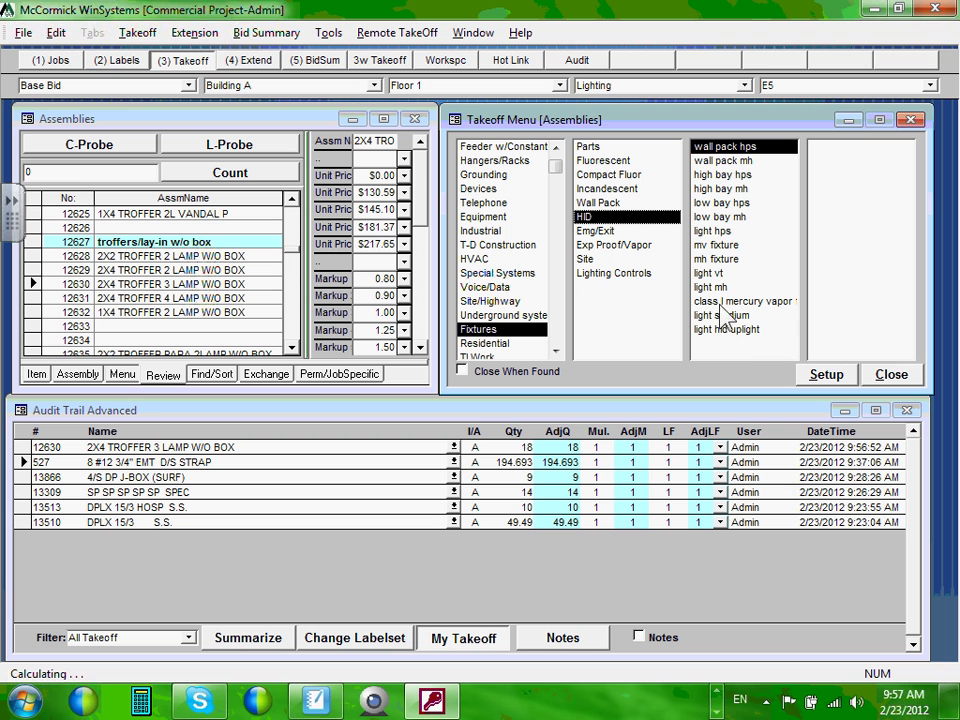
left_click(726, 246)
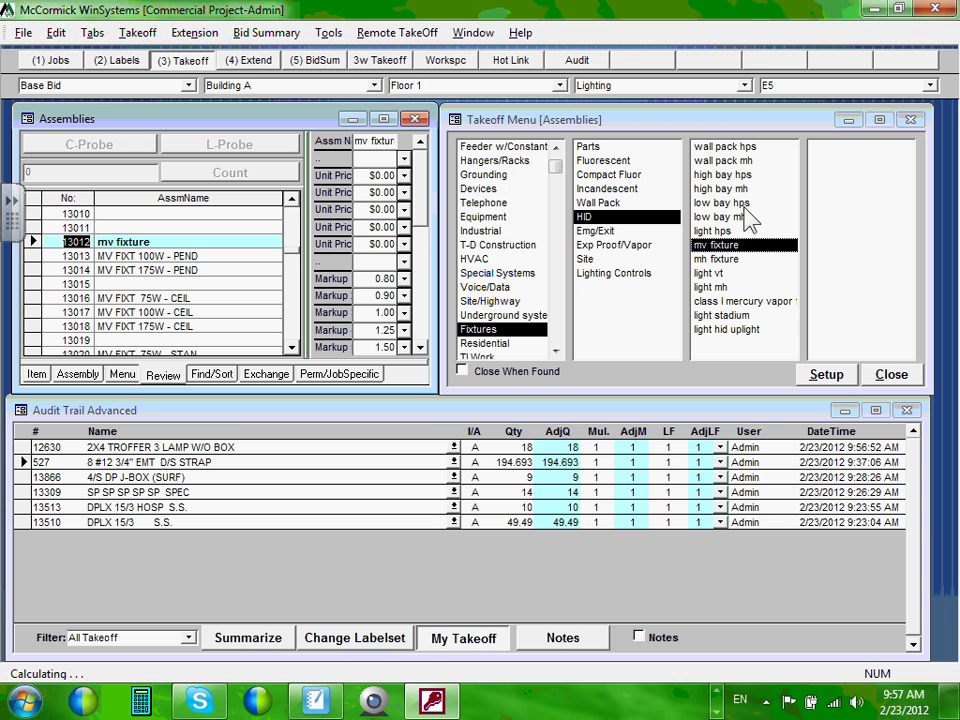
left_click(730, 148)
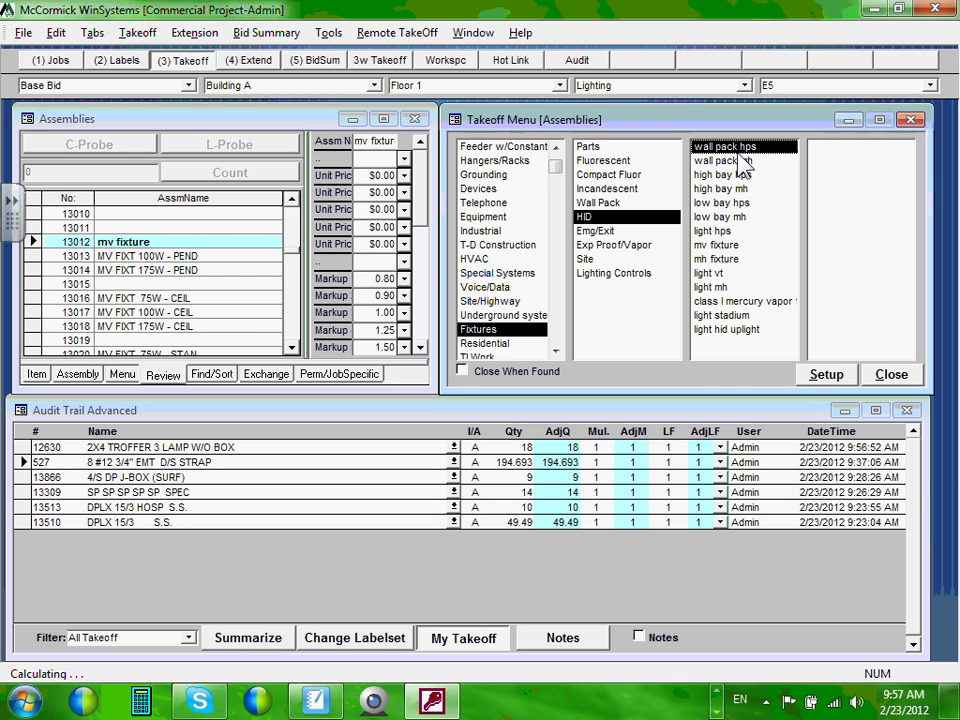
left_click(736, 161)
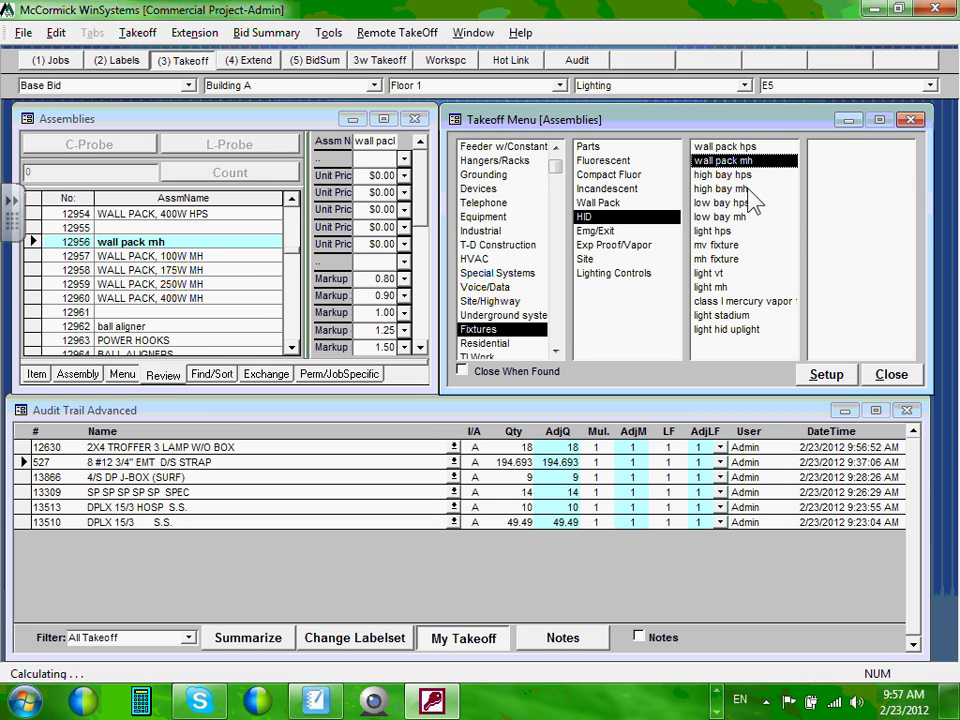
left_click(35, 255)
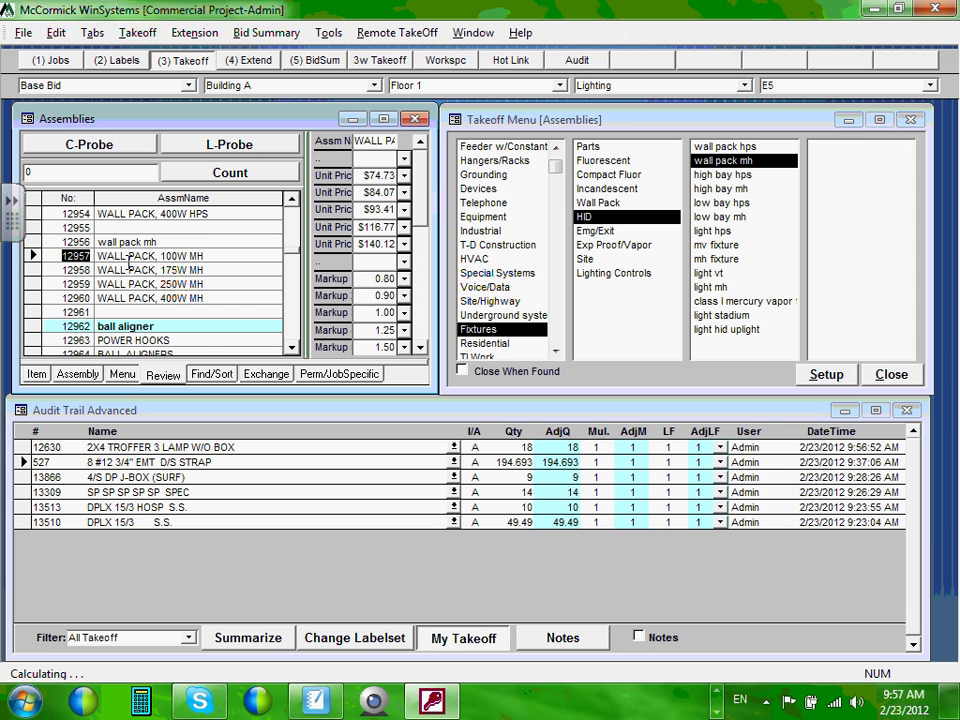
- Narrow the Takeoff Menu, widen the Assemblies window and review the byproduct items of the 100W MH wall pack
left_click_drag(446, 279, 705, 295)
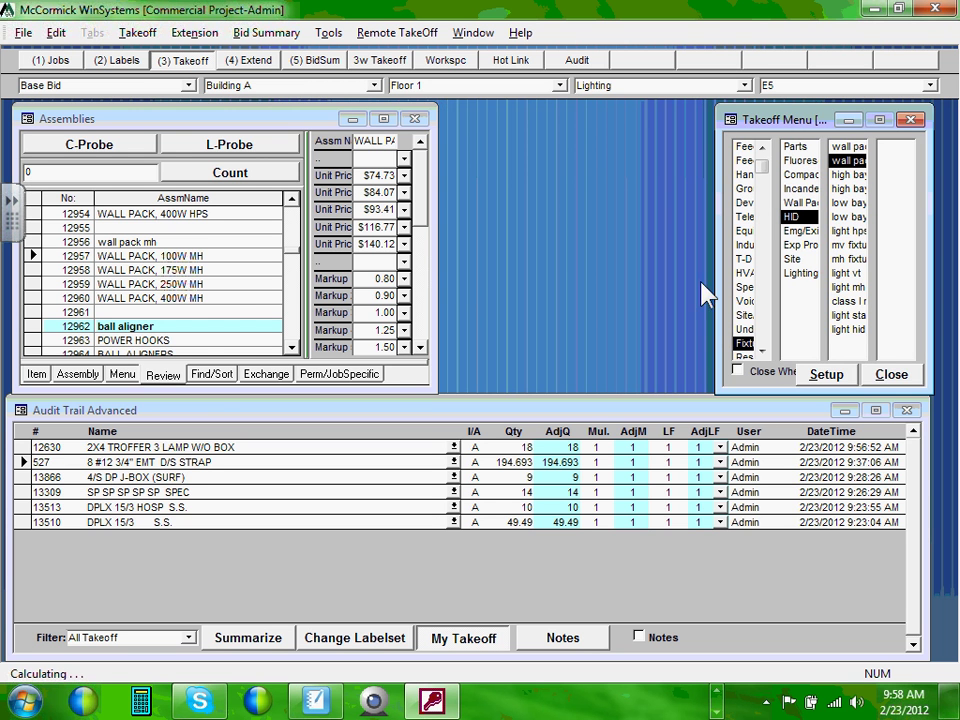
left_click_drag(436, 279, 606, 279)
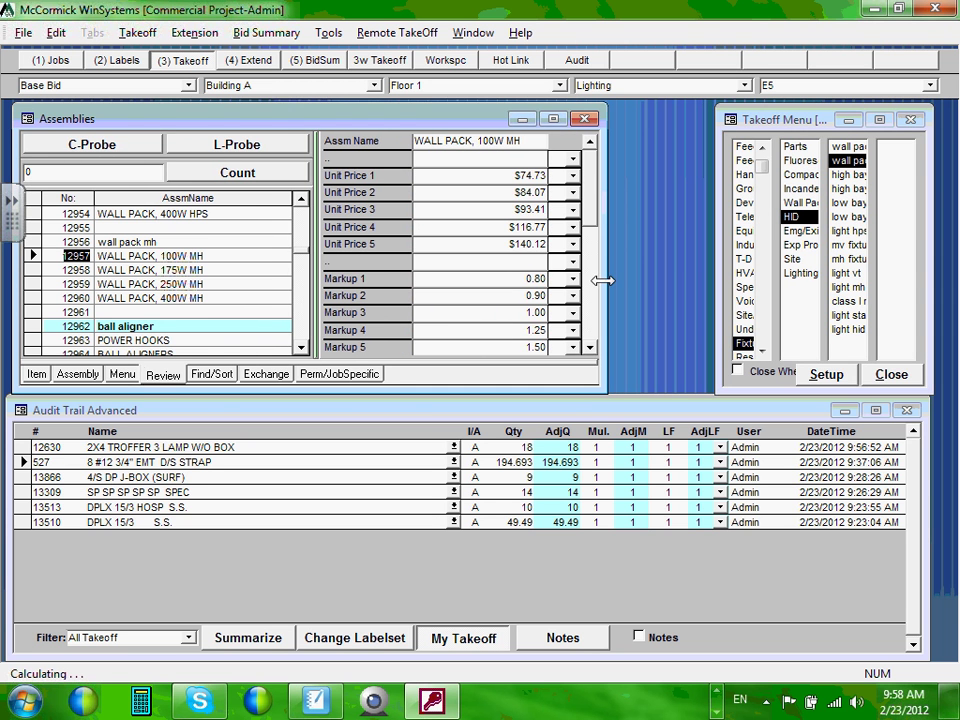
left_click(163, 376)
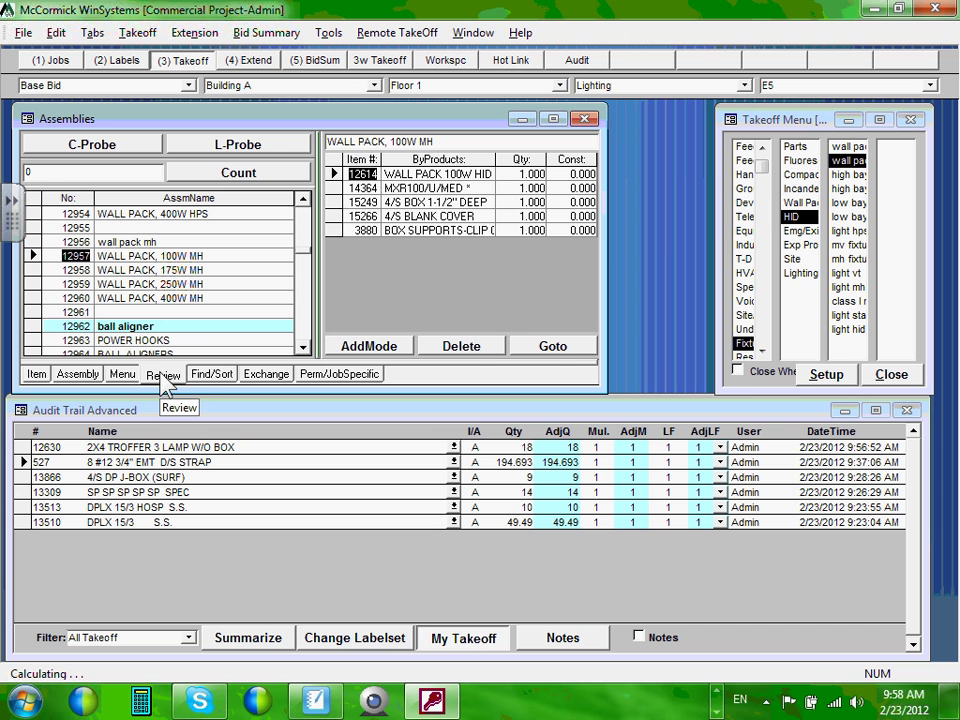
- Open the price review of the WALL PACK, 100W MH assembly and mark its Unit Price 1 as quoted with code Q
left_click(162, 377)
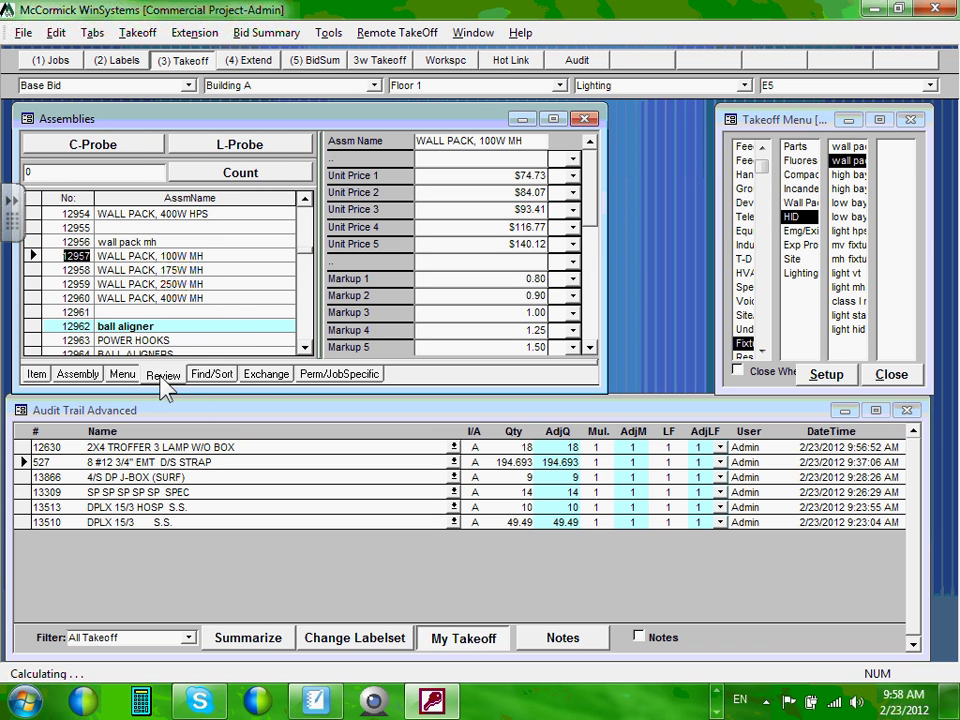
left_click(574, 176)
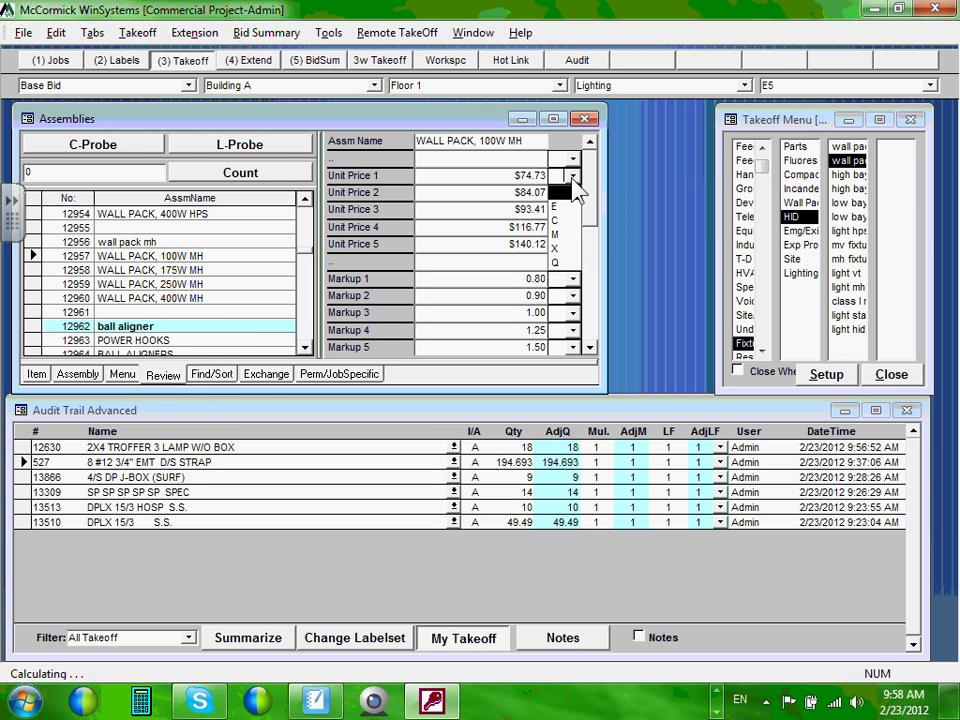
left_click(558, 262)
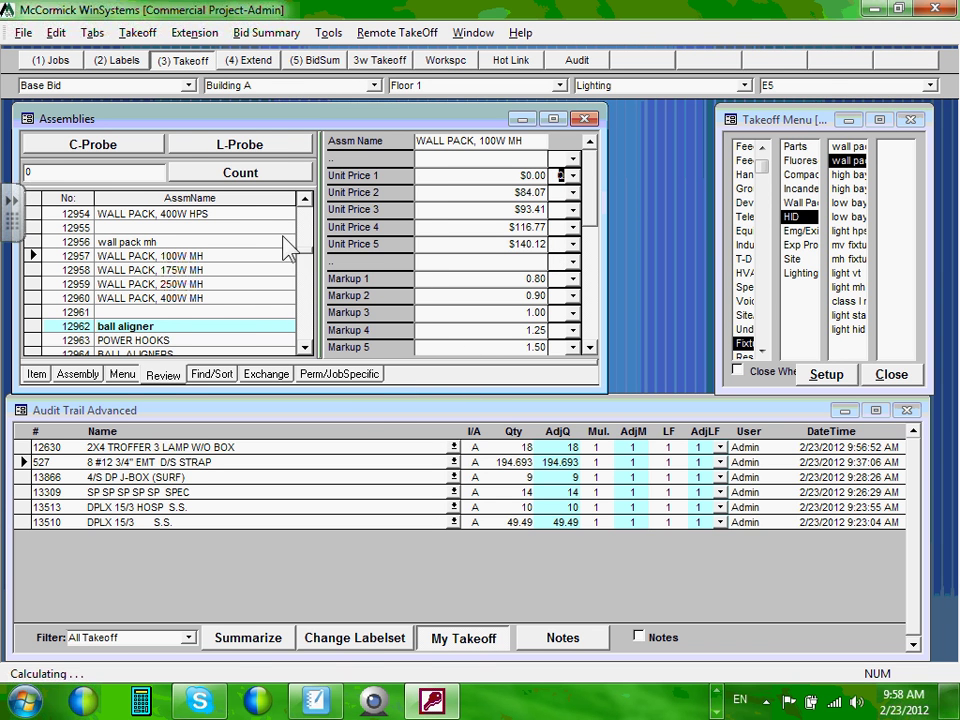
- Take off a quantity of 6 for the WALL PACK, 100W MH assembly
left_click_drag(40, 171, 10, 167)
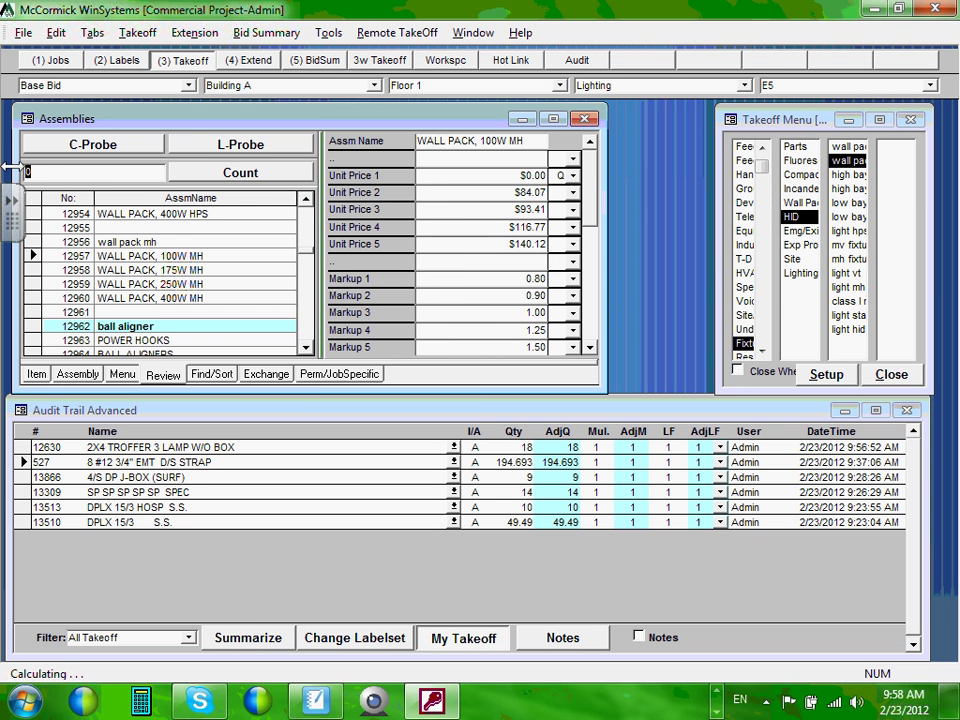
type("6")
key("Return")
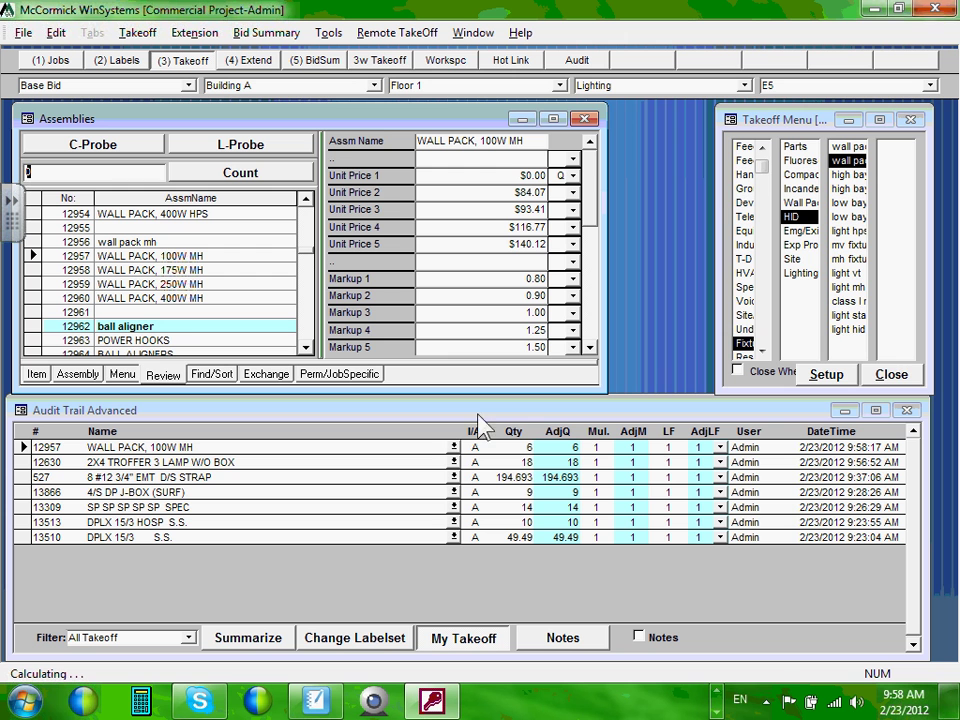
left_click_drag(717, 197, 610, 197)
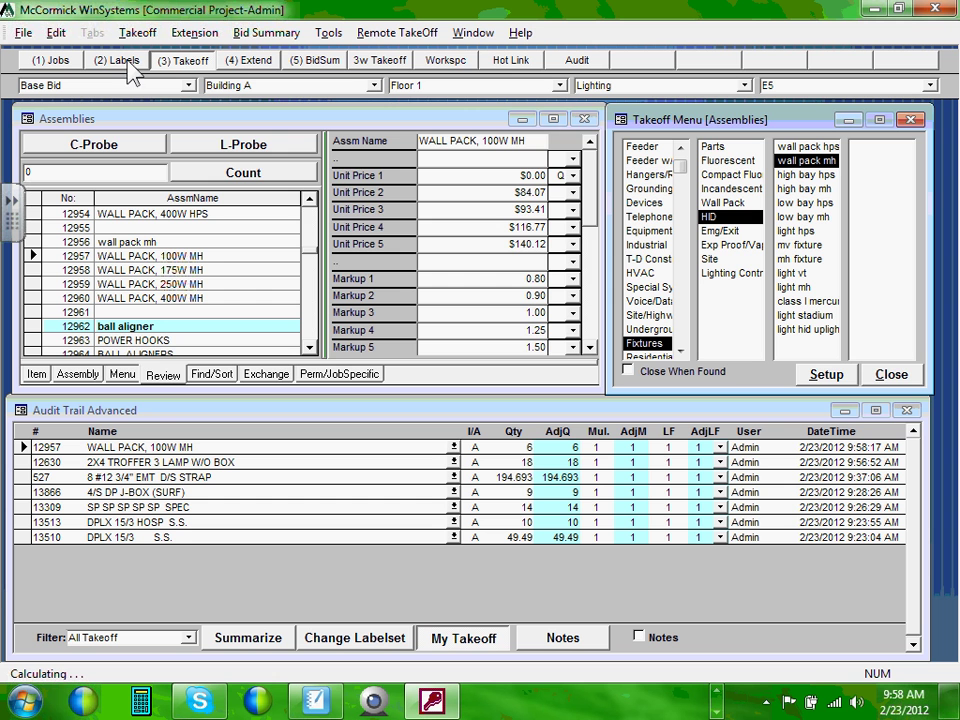
left_click_drag(603, 148, 168, 143)
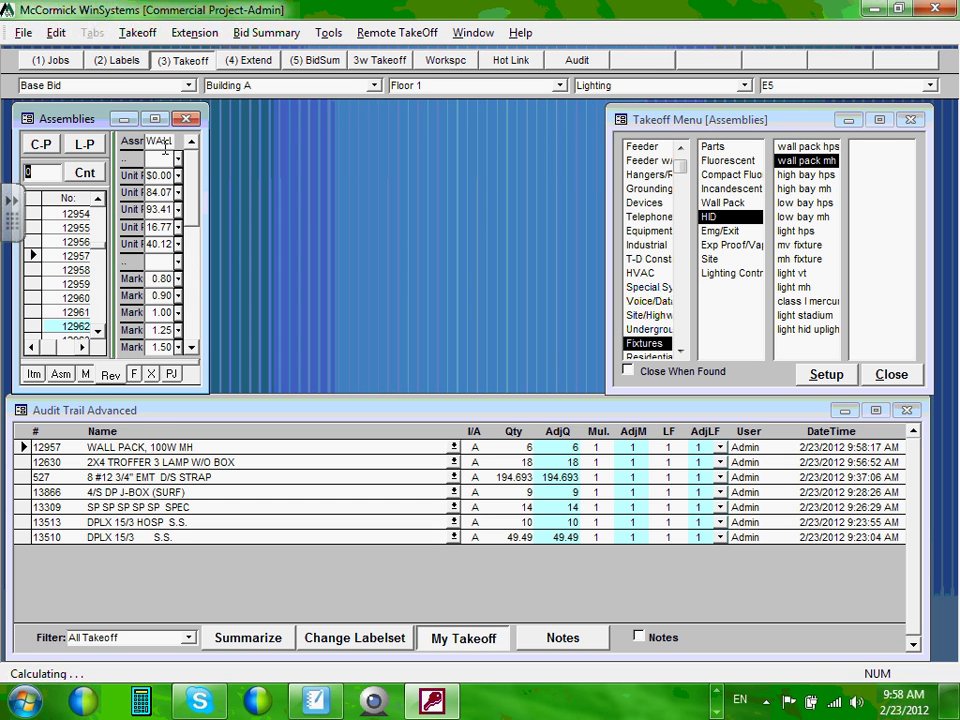
left_click_drag(615, 200, 293, 444)
left_click_drag(268, 397, 268, 396)
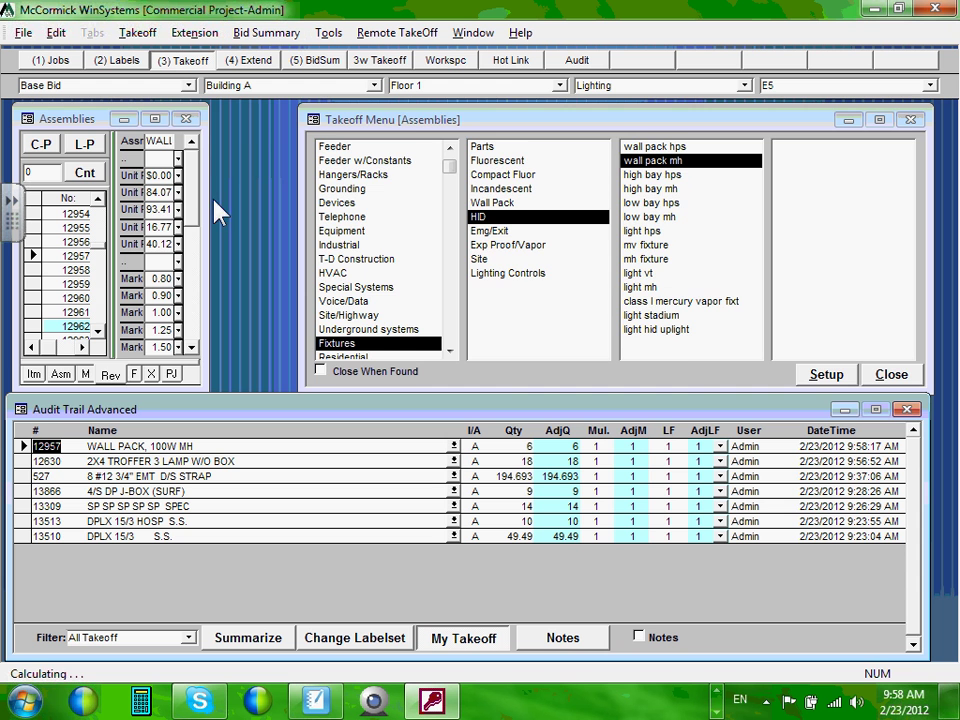
left_click_drag(209, 204, 704, 226)
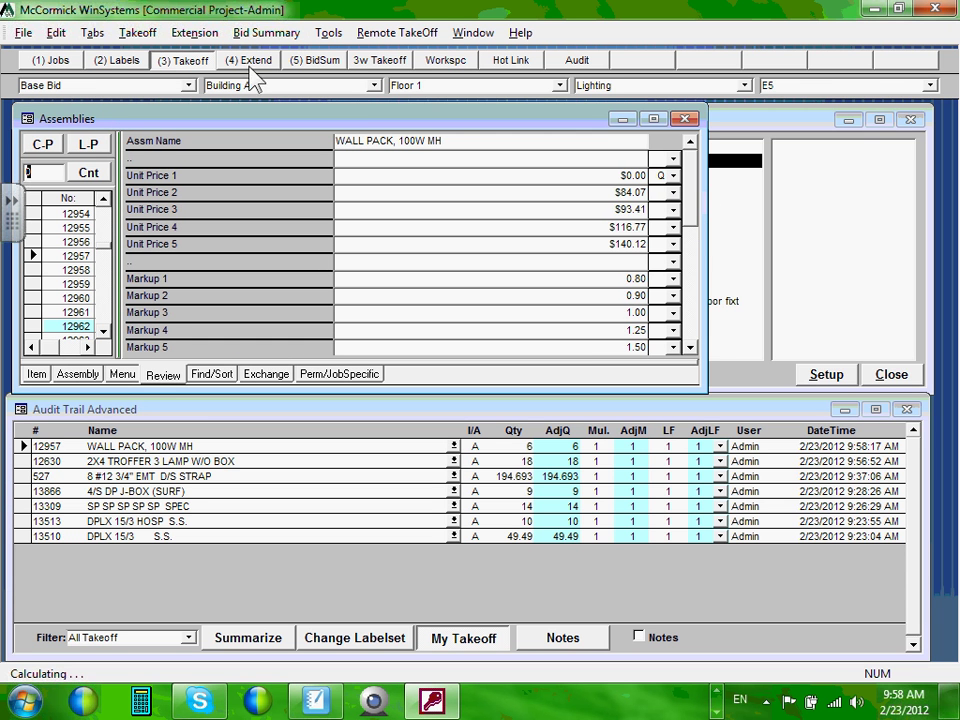
- Reset the takeoff window layout by switching to Labels and back to Takeoff, and widen the Assemblies window up to the Takeoff Menu
left_click(117, 60)
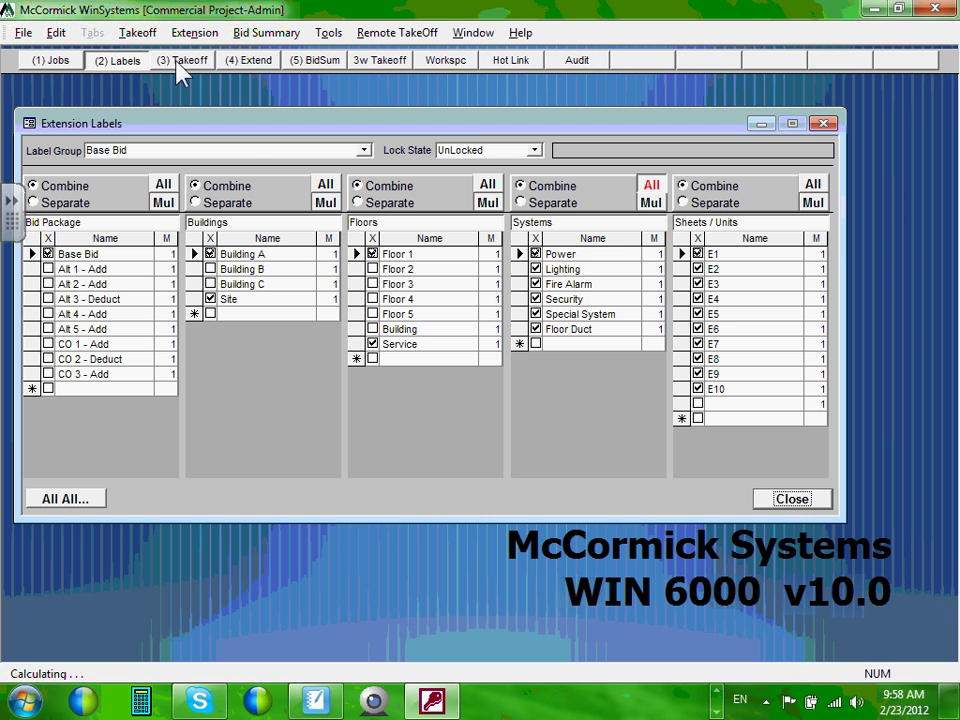
left_click(183, 62)
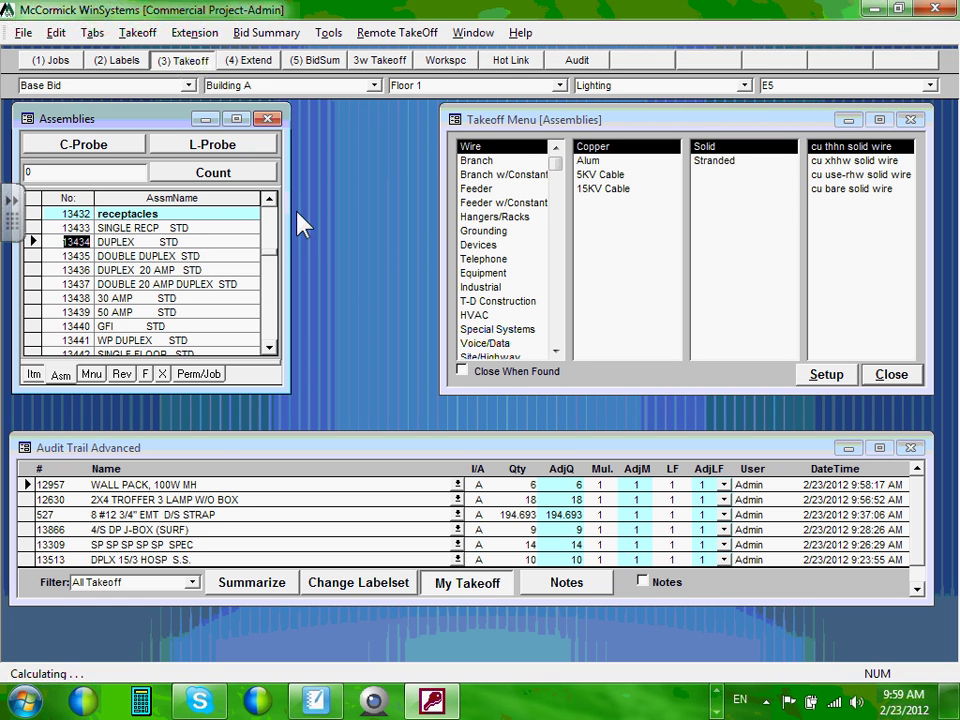
left_click_drag(288, 217, 448, 218)
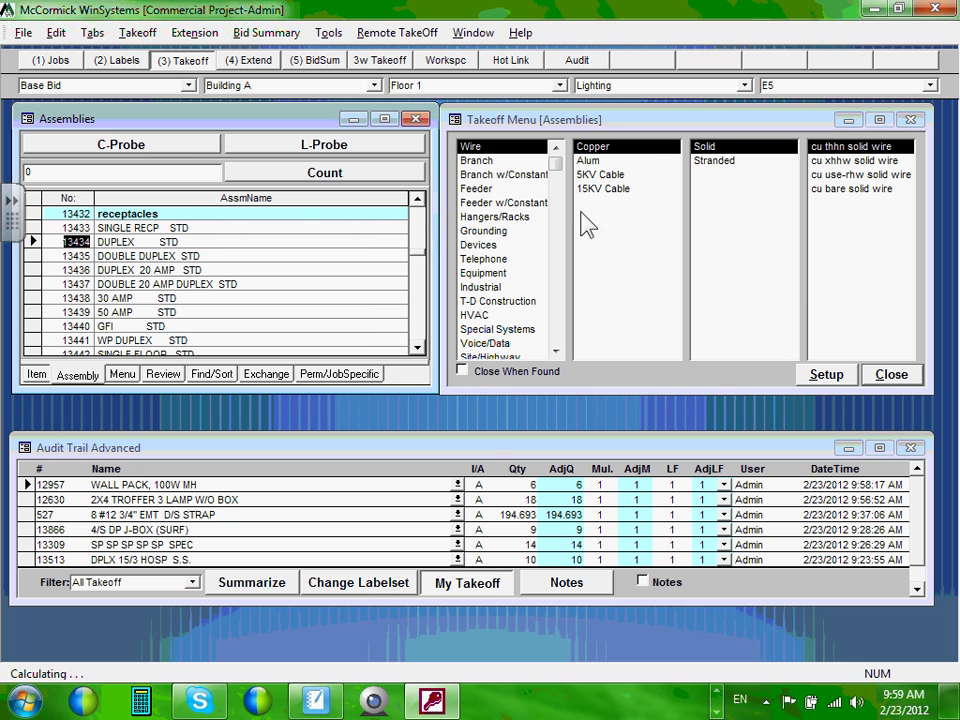
- Select the 6 #12 1/2" EMT D/S STRAP assembly under Branch, EMT, D/S Strap, "n12 emt d/s strap"
left_click(478, 161)
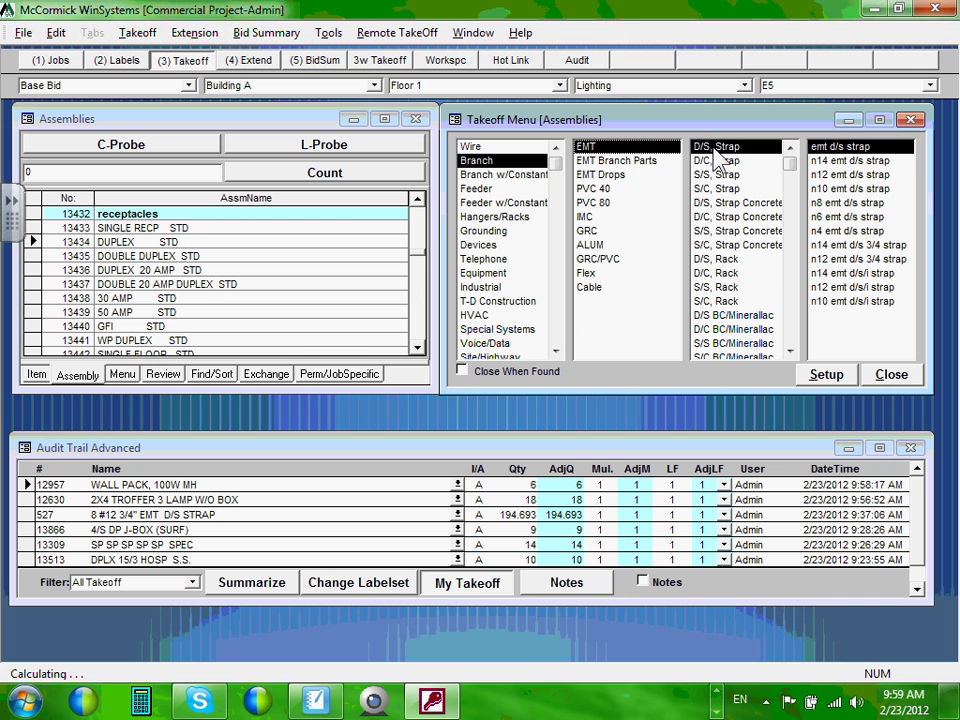
left_click(762, 147)
left_click(878, 175)
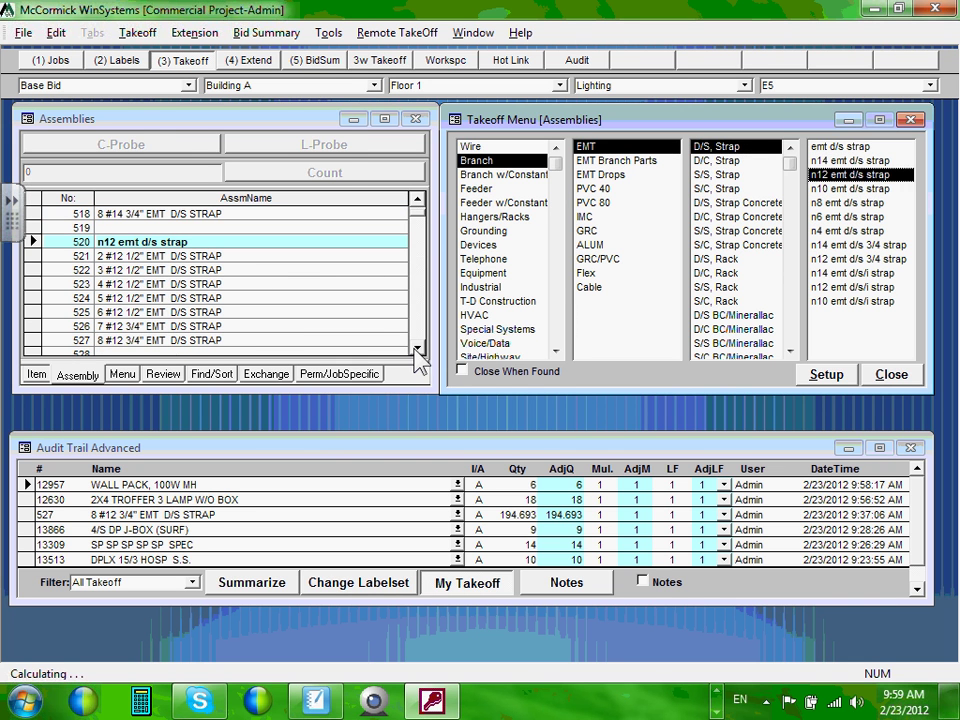
left_click(30, 300)
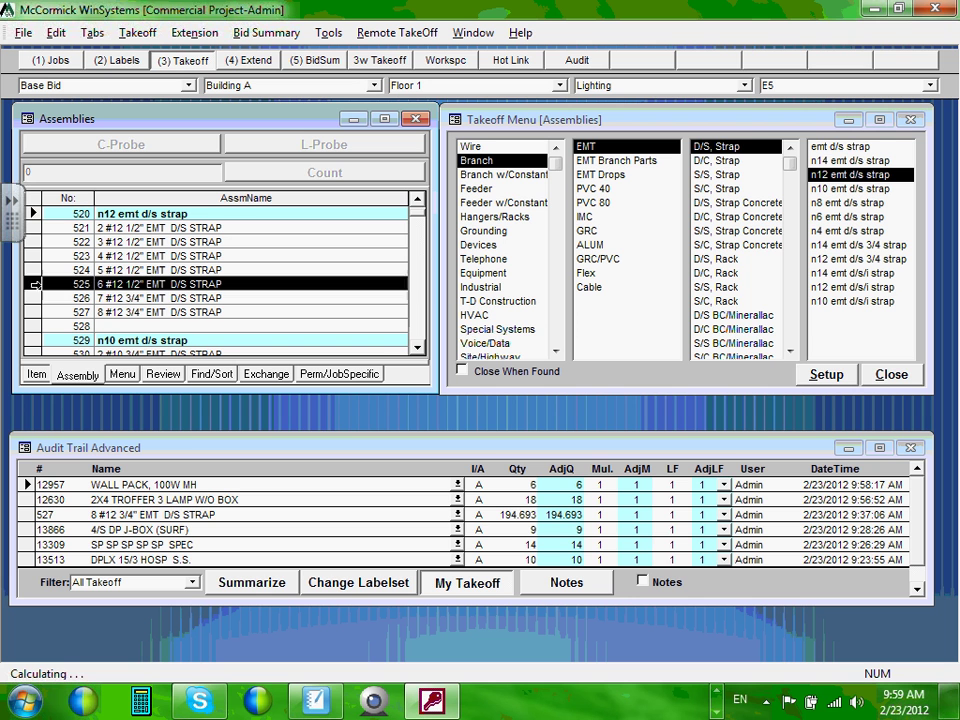
left_click(34, 283)
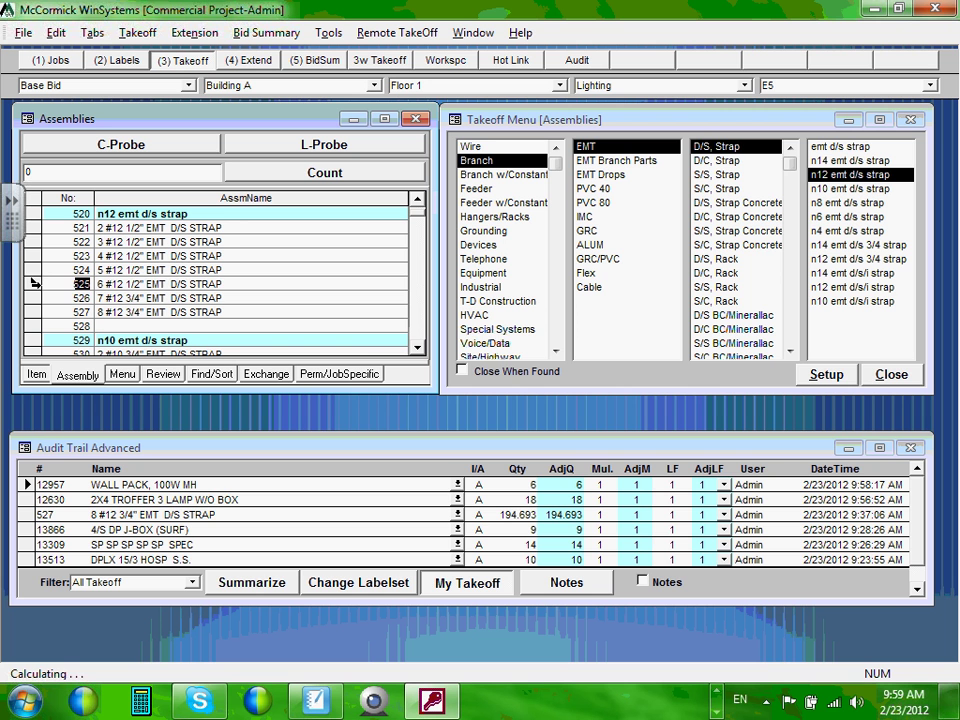
left_click(35, 283)
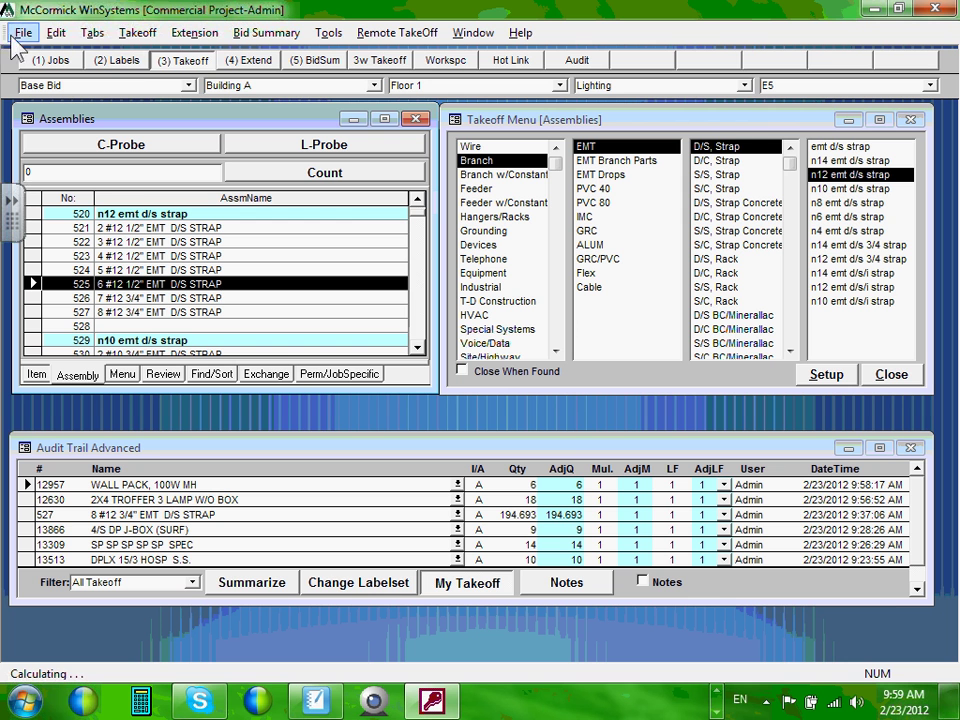
- Open PowerProbes and take off a probed length of about 167.25 for the selected 6 #12 1/2" EMT assembly
left_click(132, 33)
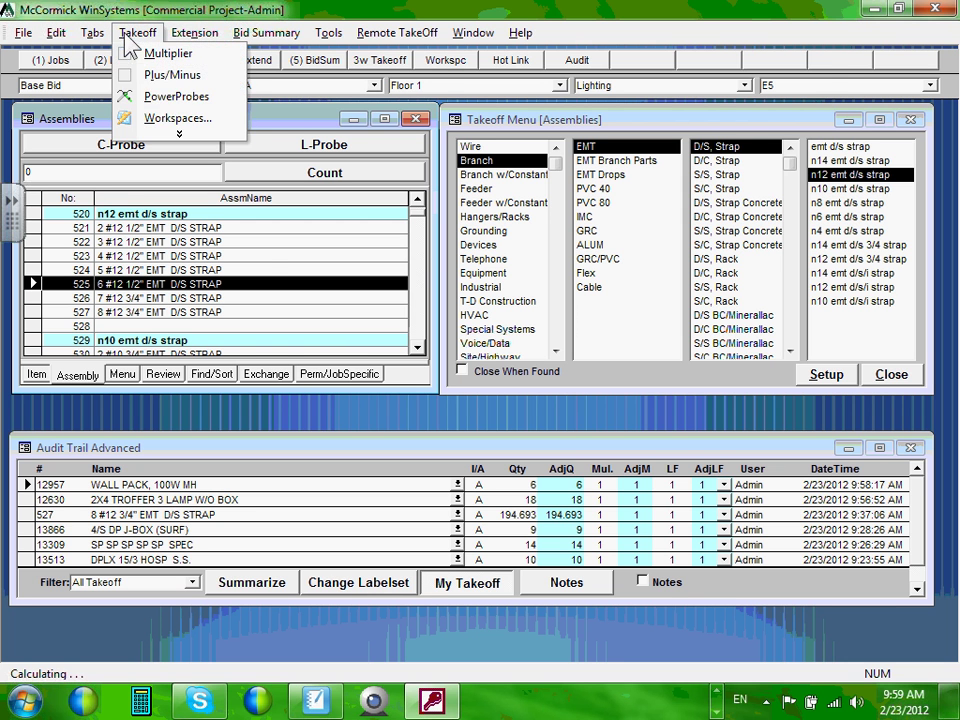
left_click(165, 97)
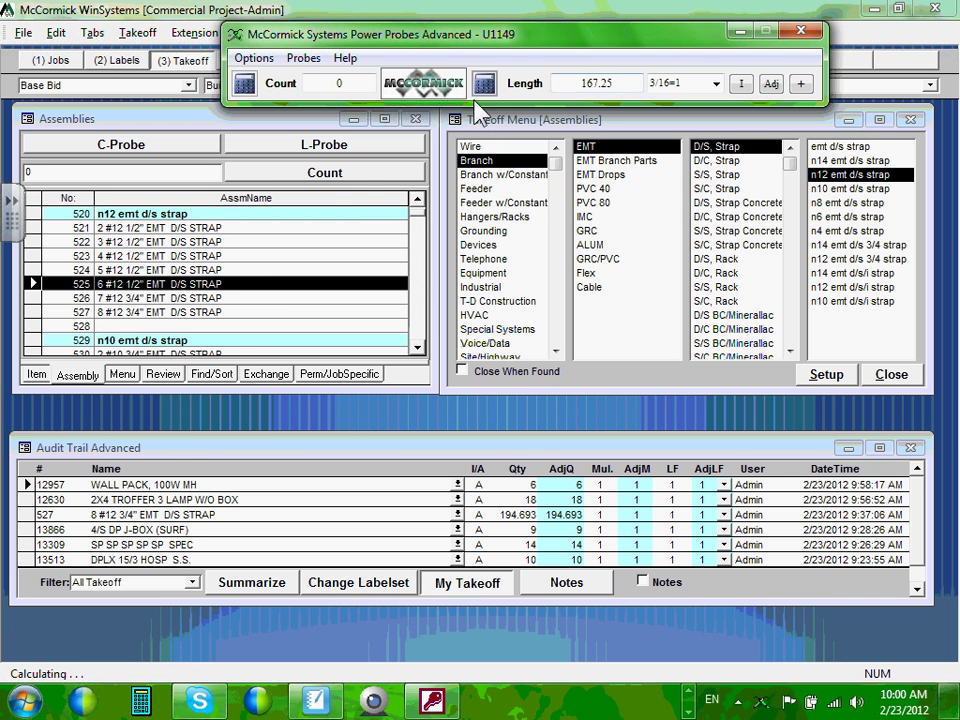
left_click(324, 147)
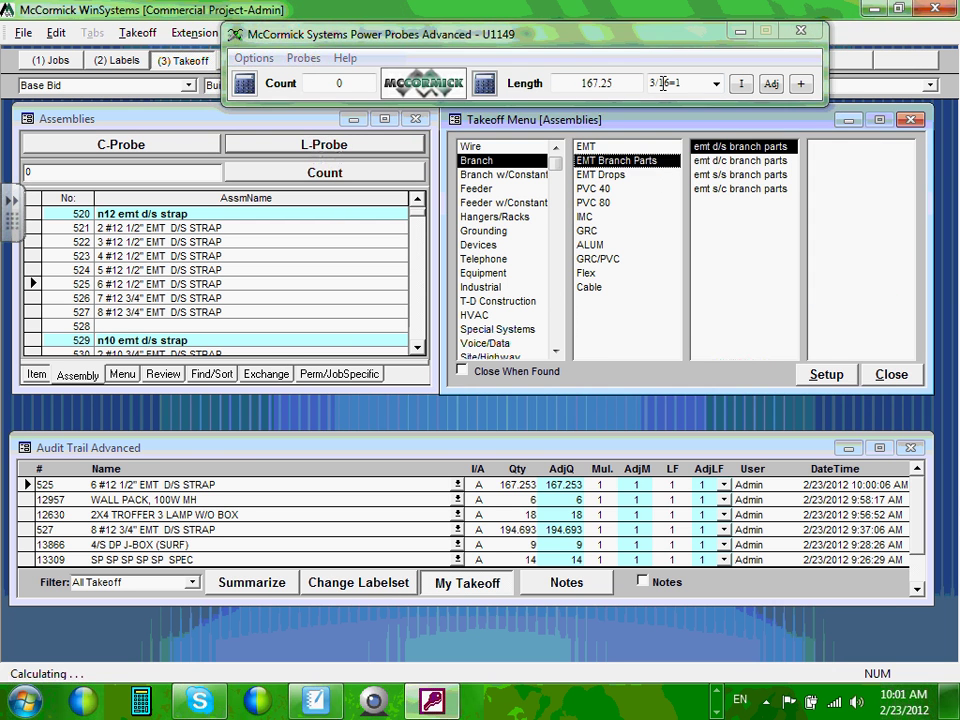
- Move the Power Probes window off the takeoff labels and set them to Site, Service, Power and sheet E4
left_click_drag(675, 50, 556, 269)
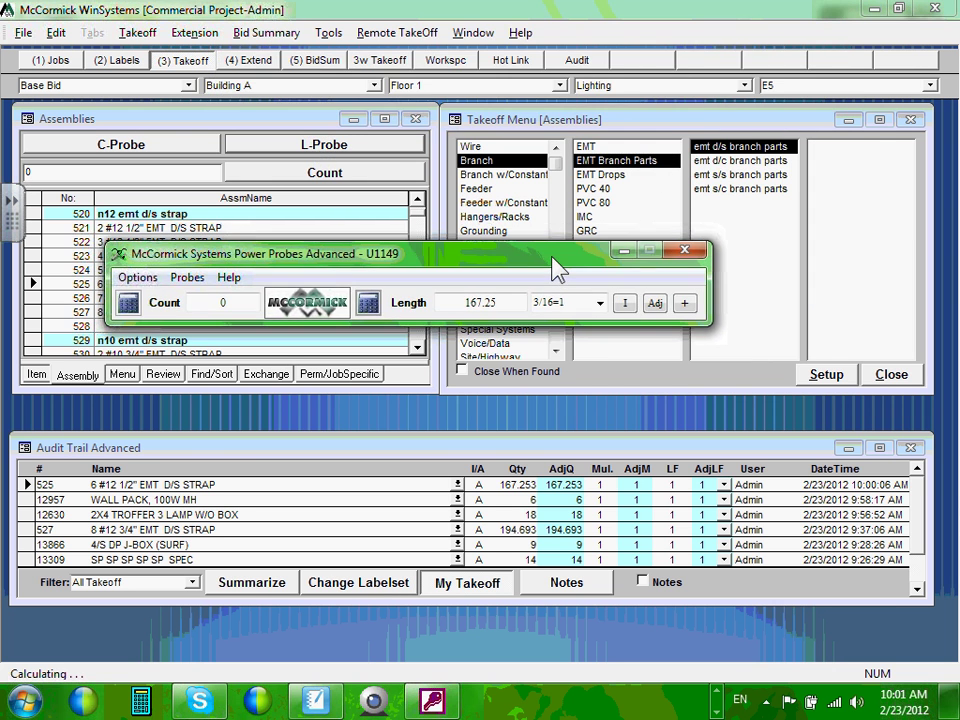
left_click(375, 85)
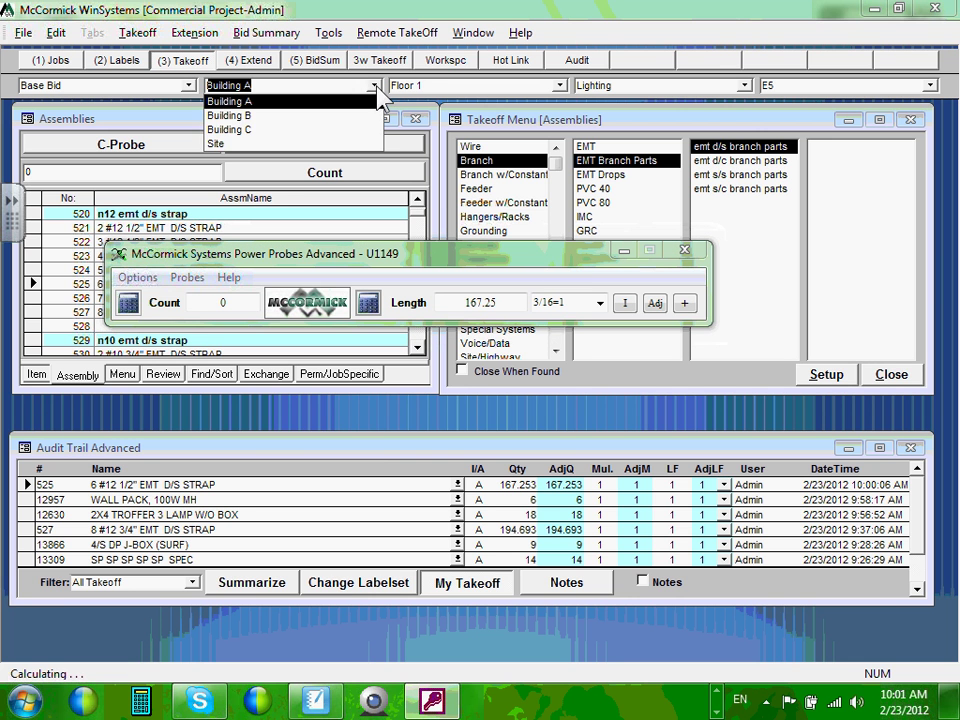
left_click(220, 146)
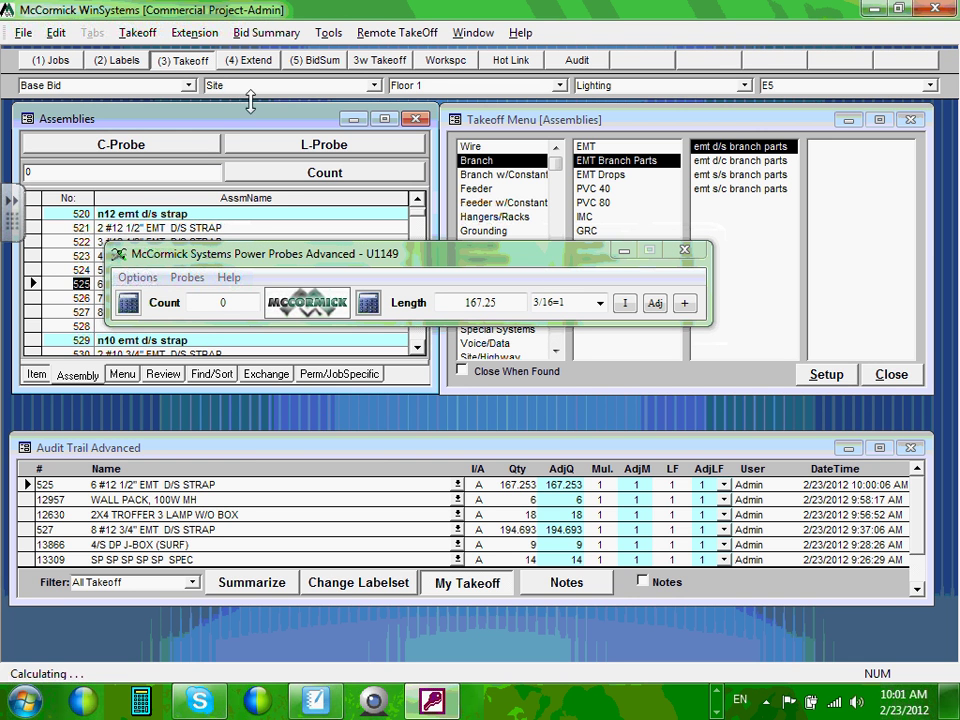
left_click(559, 85)
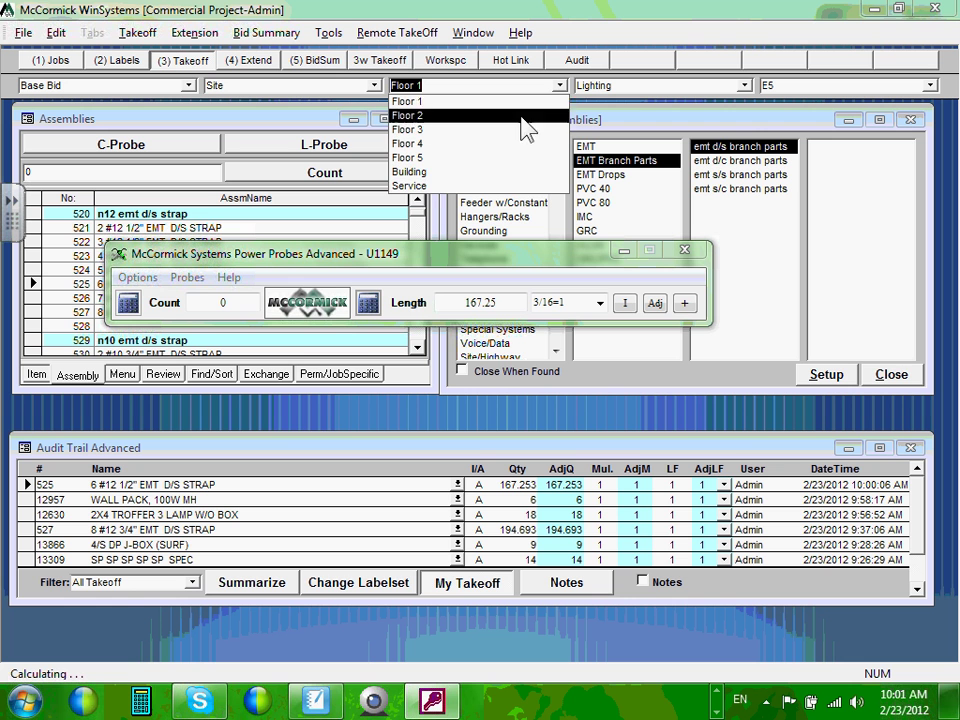
left_click(428, 187)
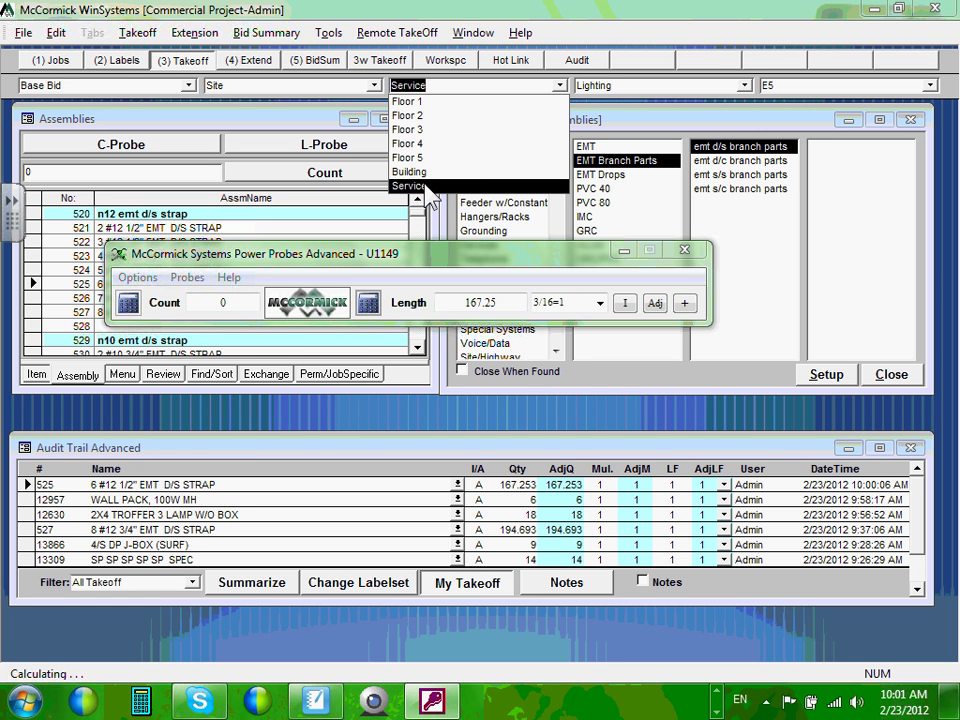
left_click(744, 86)
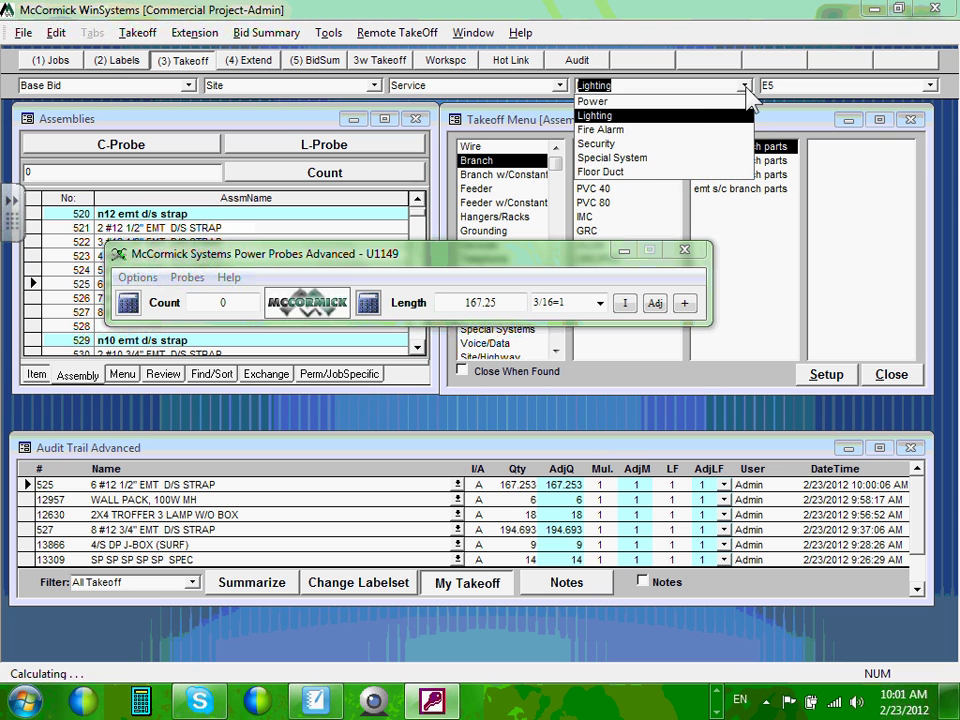
left_click(628, 102)
left_click(930, 85)
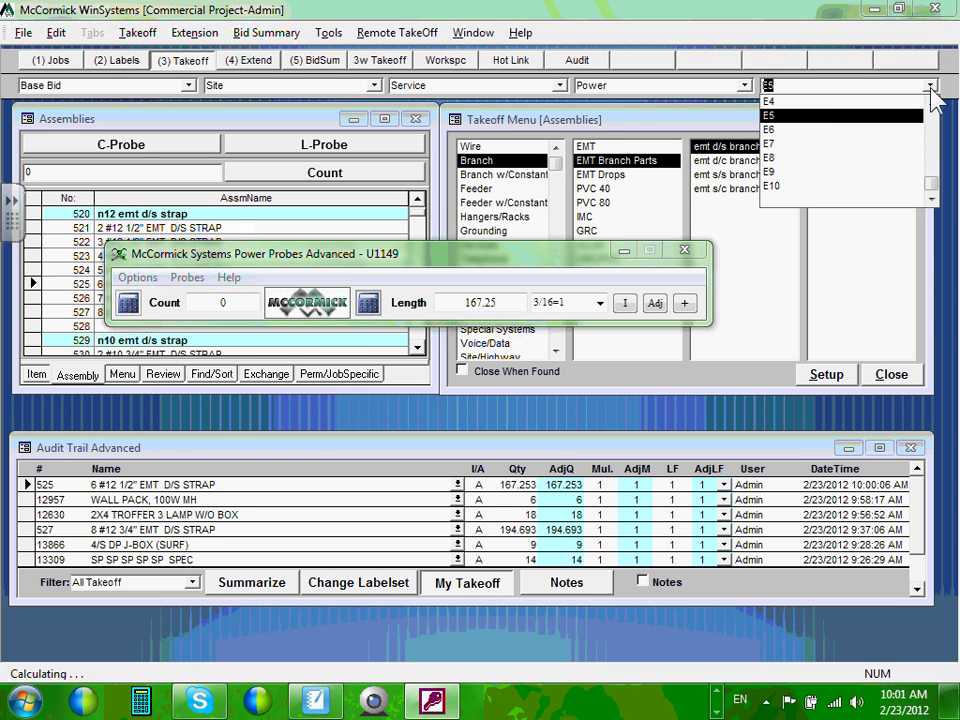
left_click(822, 101)
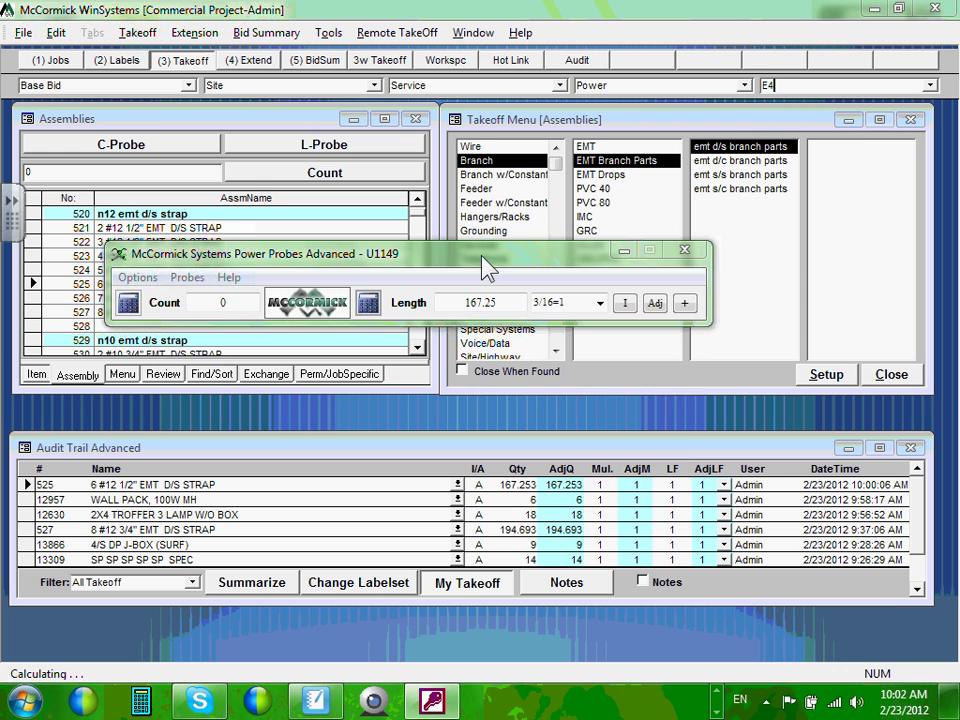
- Move the Power Probes window over the audit trail and select the 4 PVC 80 assembly under Feeder, PVC 80, "feeder 4 pvc 80"
left_click_drag(484, 257, 446, 455)
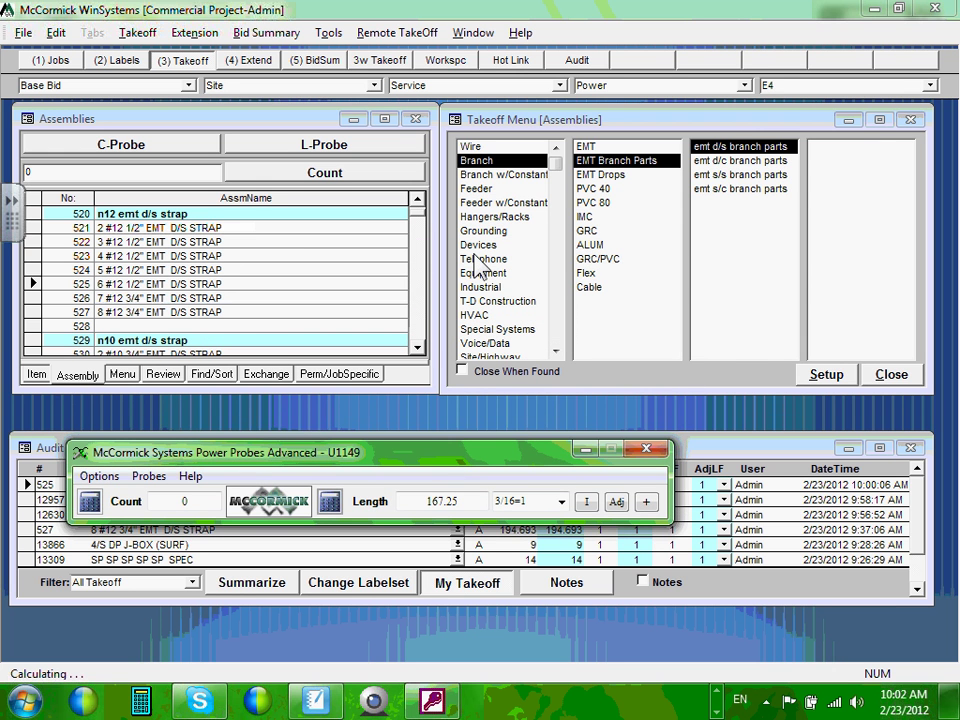
left_click(480, 190)
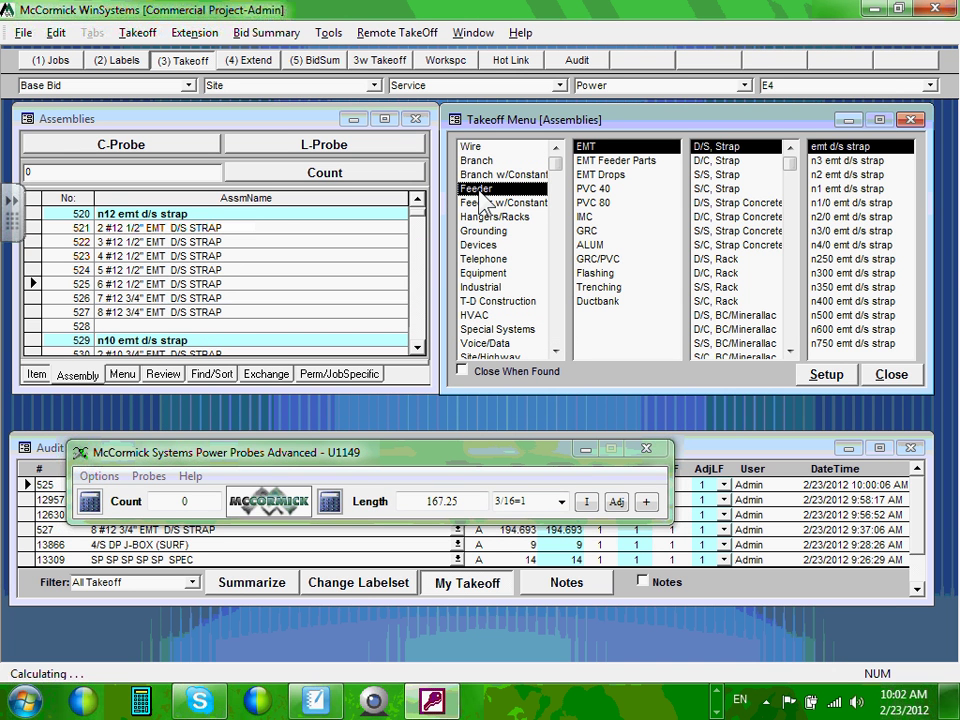
left_click(598, 204)
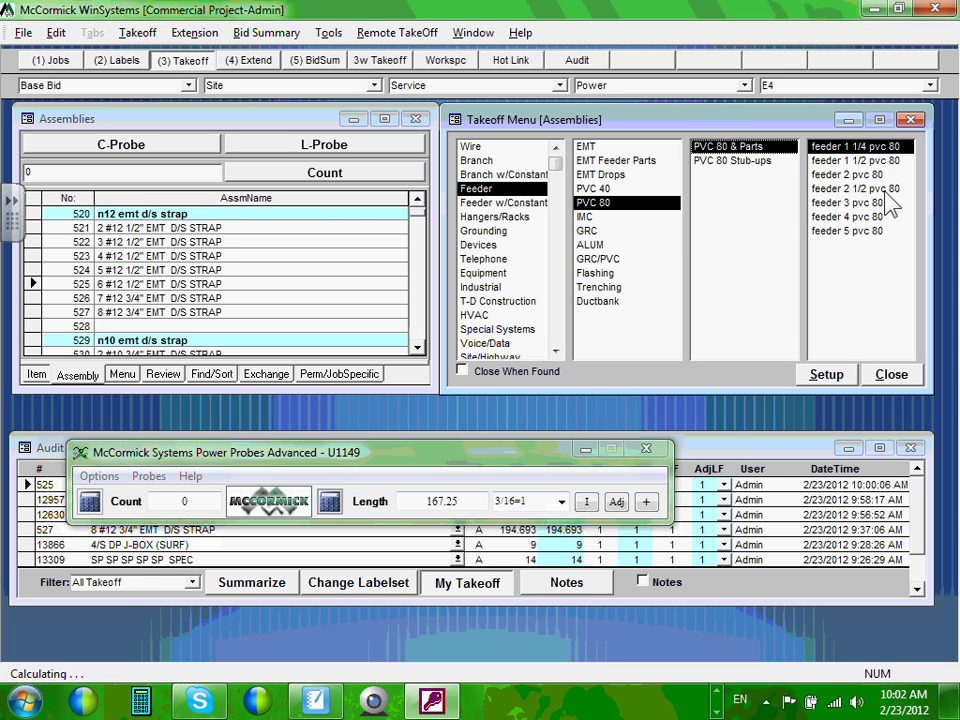
left_click(826, 216)
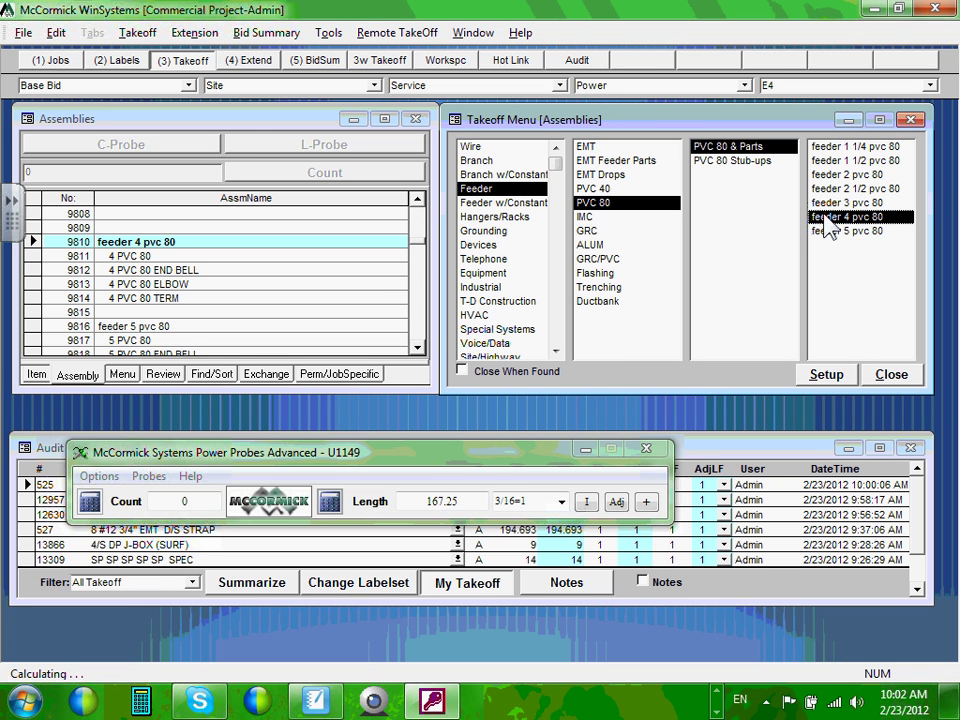
left_click(33, 258)
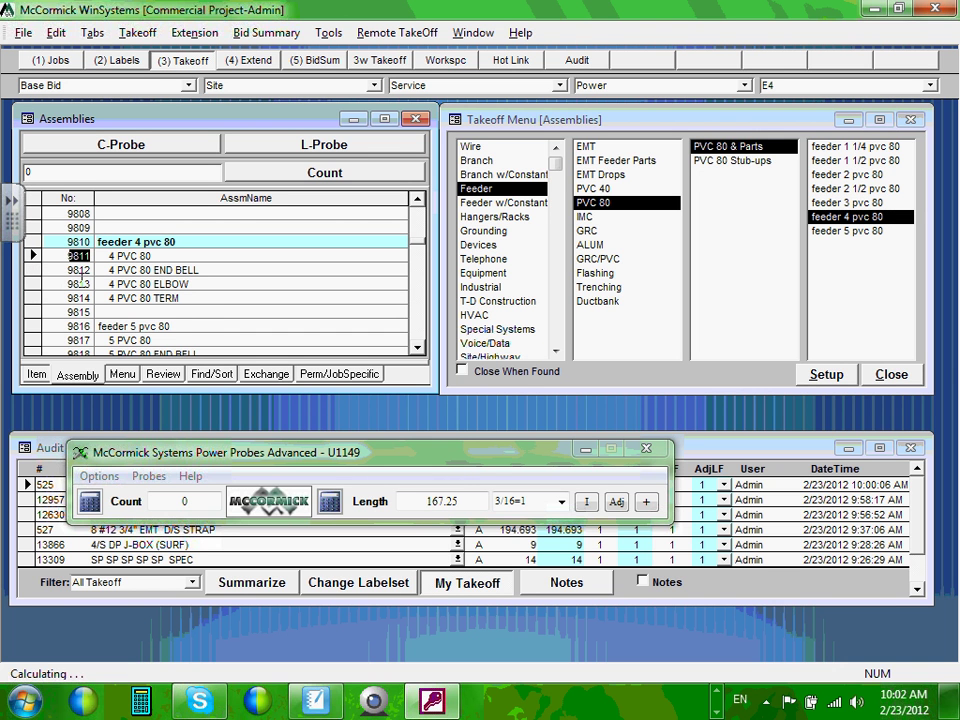
left_click(167, 377)
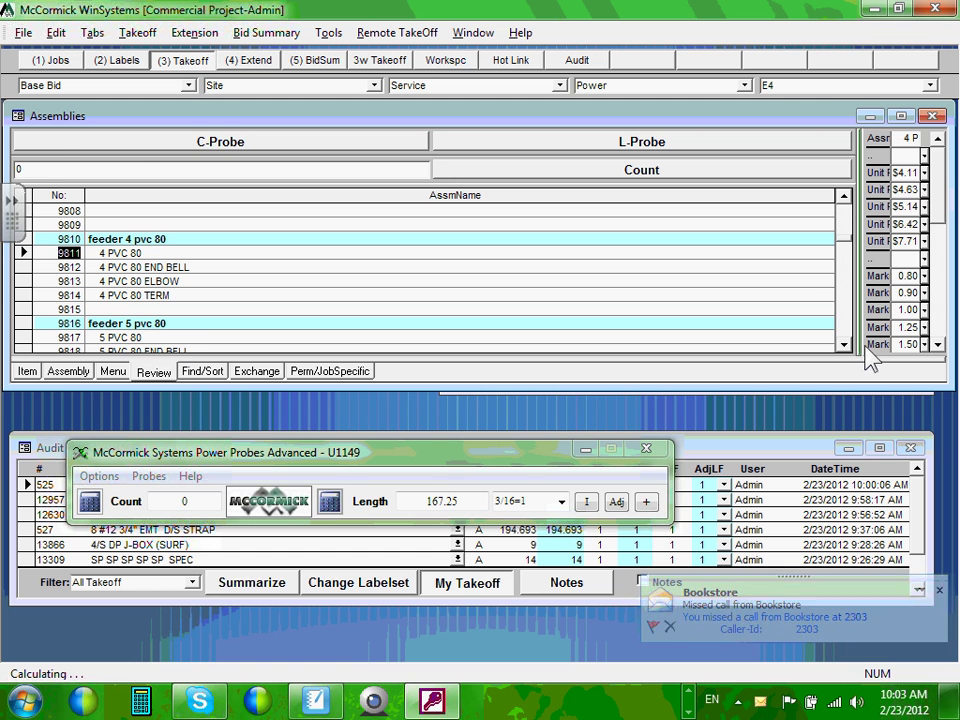
left_click(901, 116)
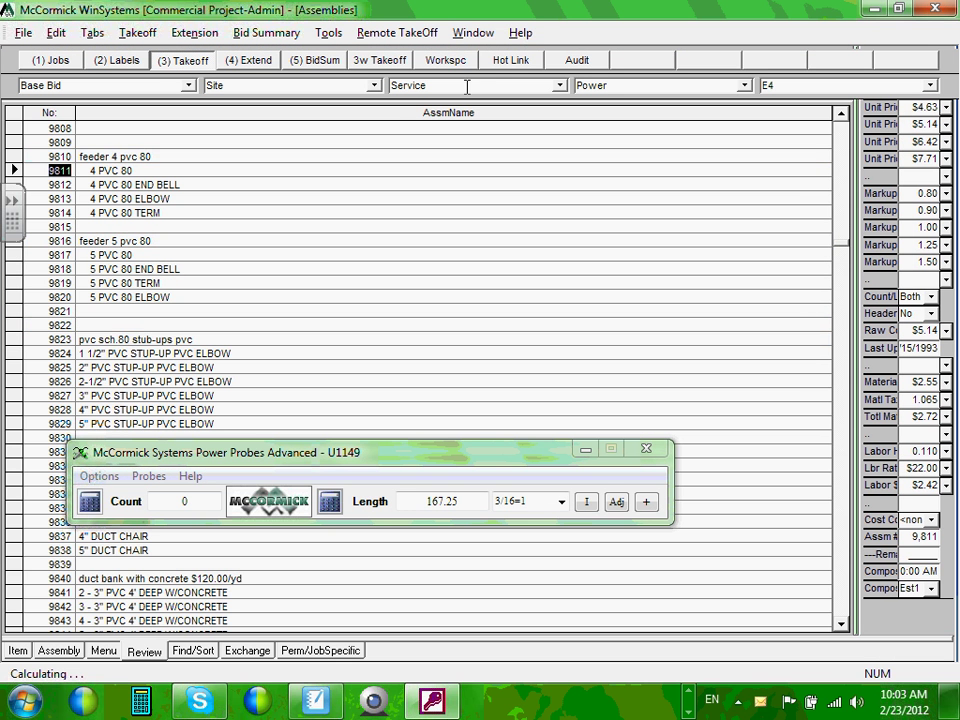
left_click(126, 61)
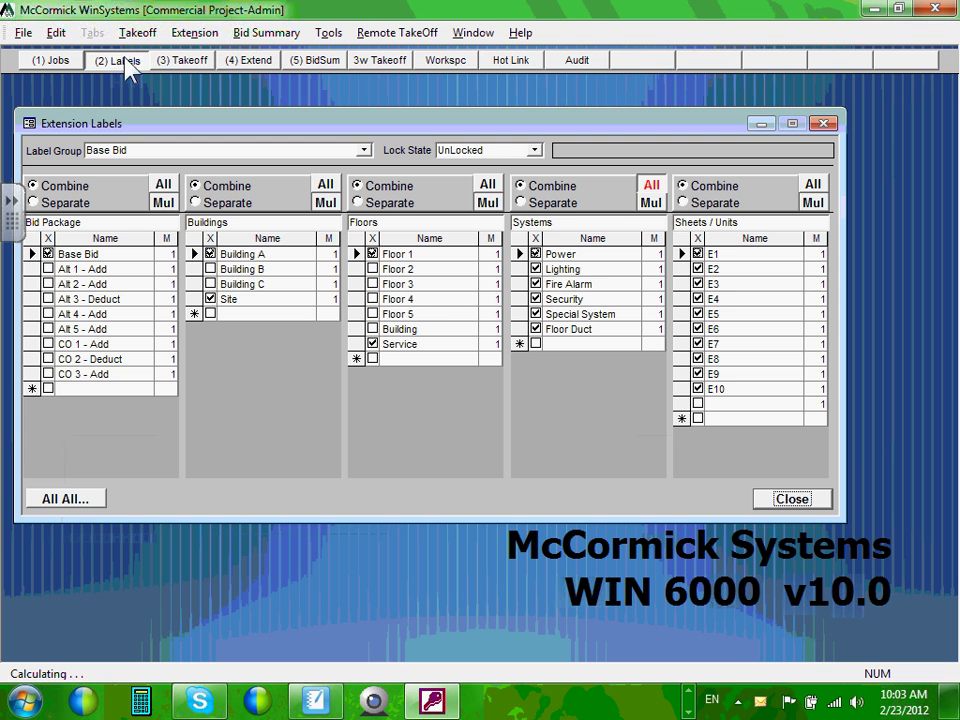
left_click(183, 61)
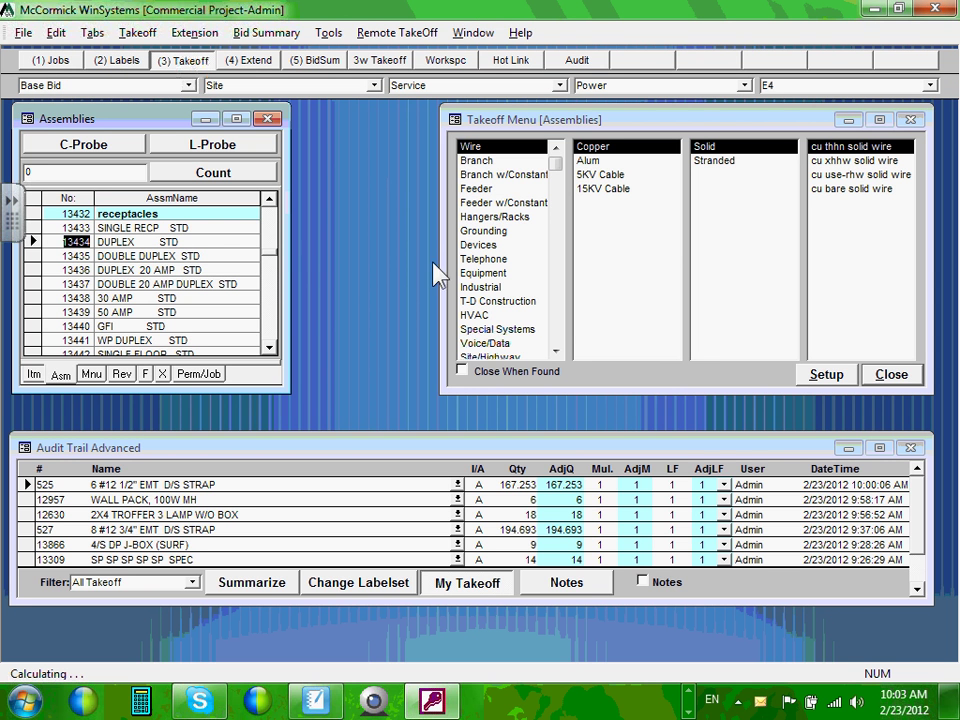
- Select the 4 PVC 80 assembly again under Feeder, PVC 80, PVC 80 & Parts, "feeder 4 pvc 80"
left_click(490, 188)
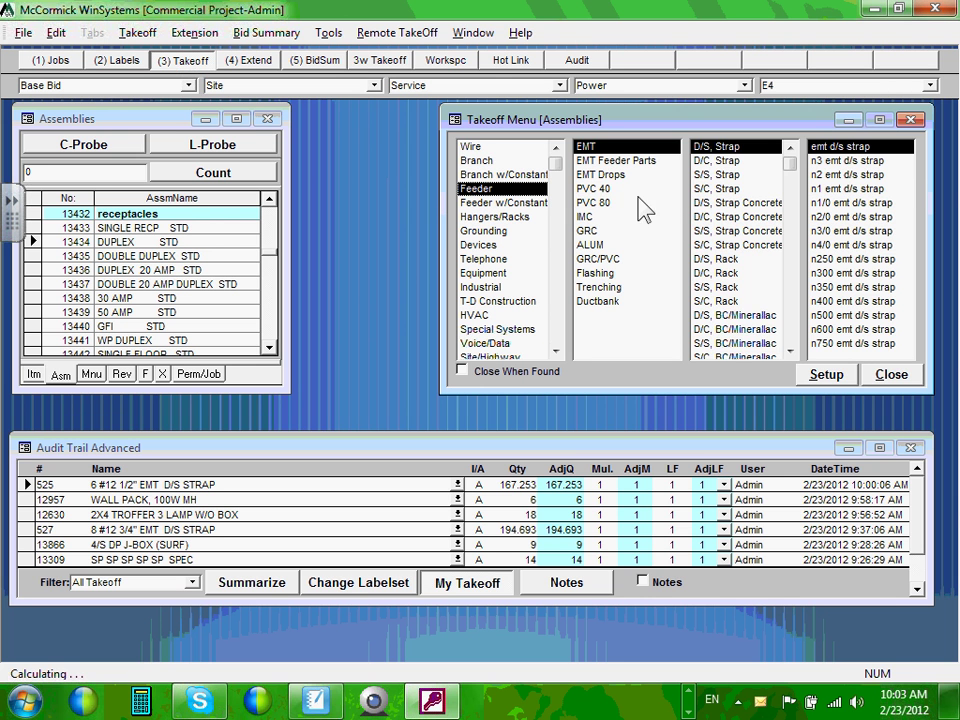
left_click(596, 203)
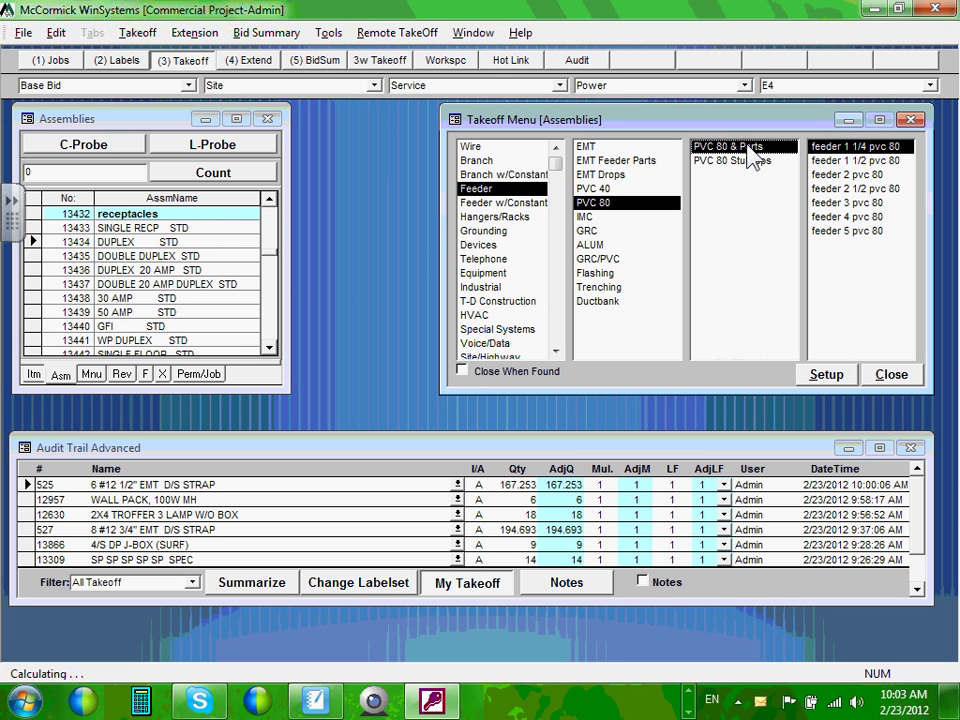
left_click(845, 216)
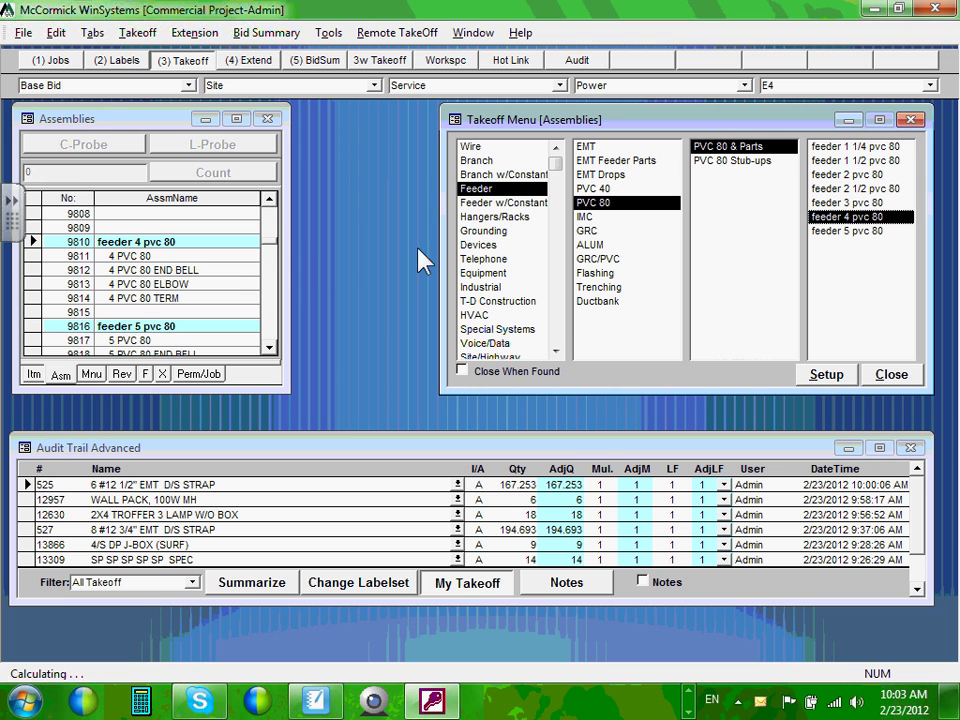
left_click(31, 256)
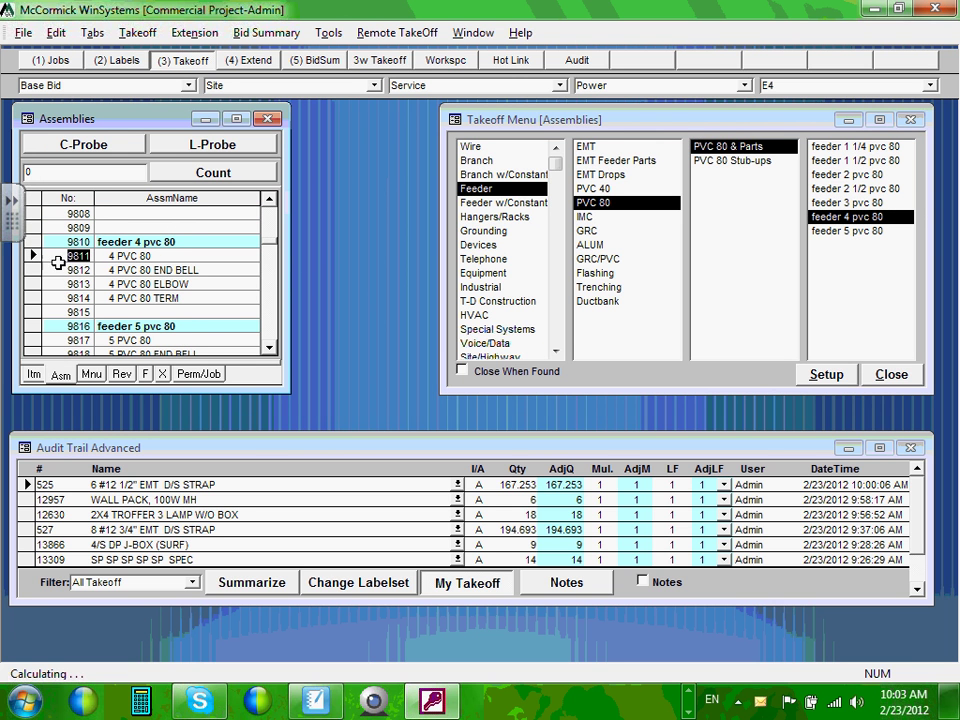
- Review the unit prices, markups and byproducts of the 4 PVC 80 assembly in a widened Assemblies window
left_click(124, 376)
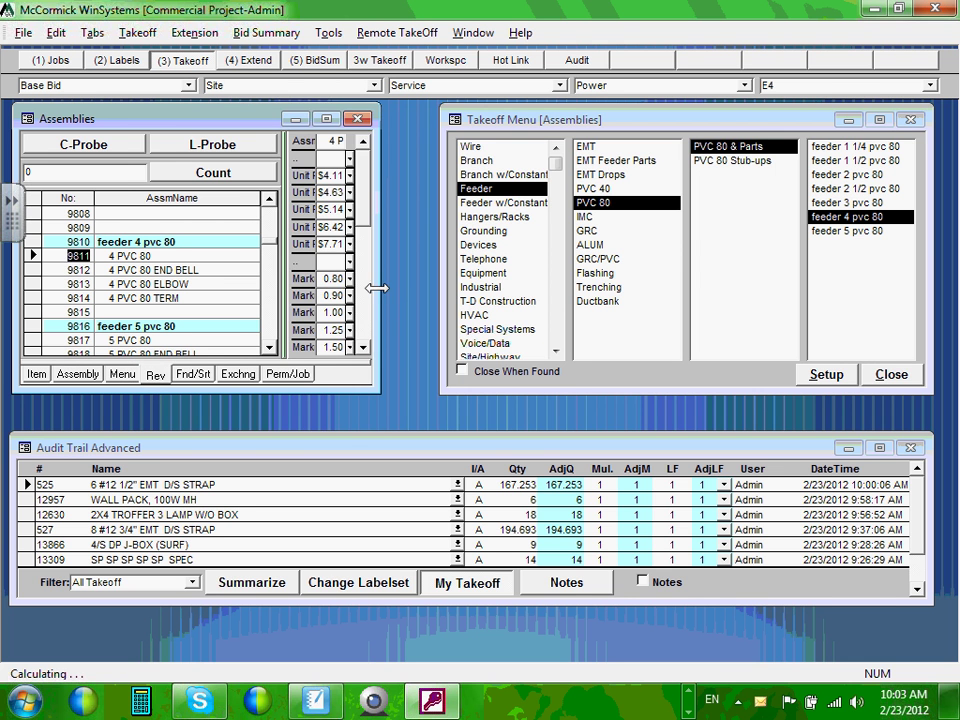
left_click_drag(379, 300, 568, 302)
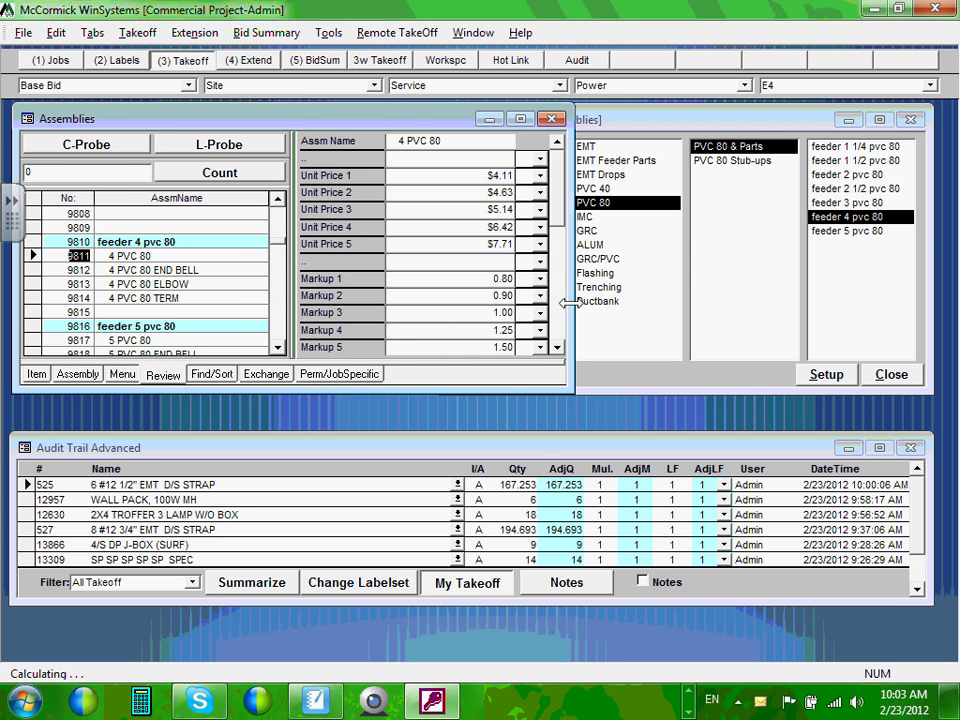
left_click(155, 377)
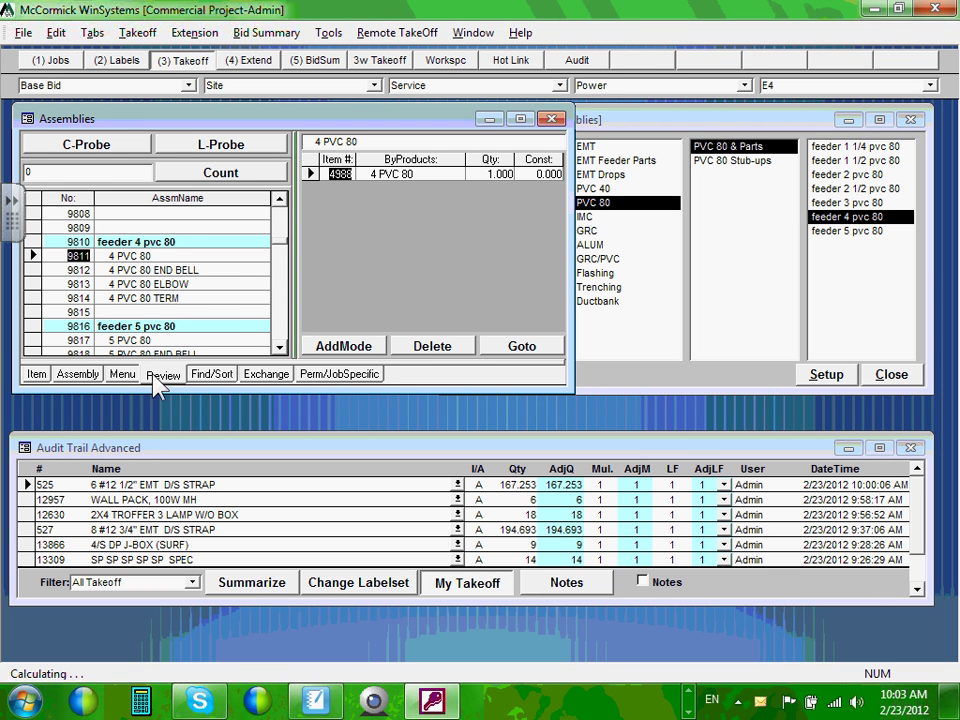
left_click(162, 376)
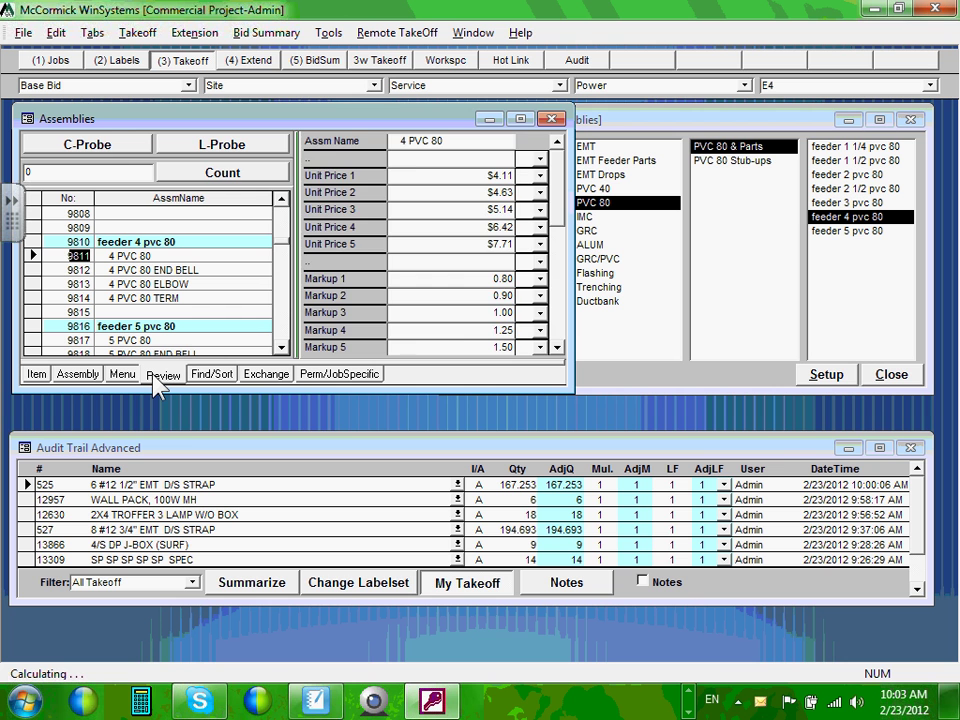
left_click(154, 377)
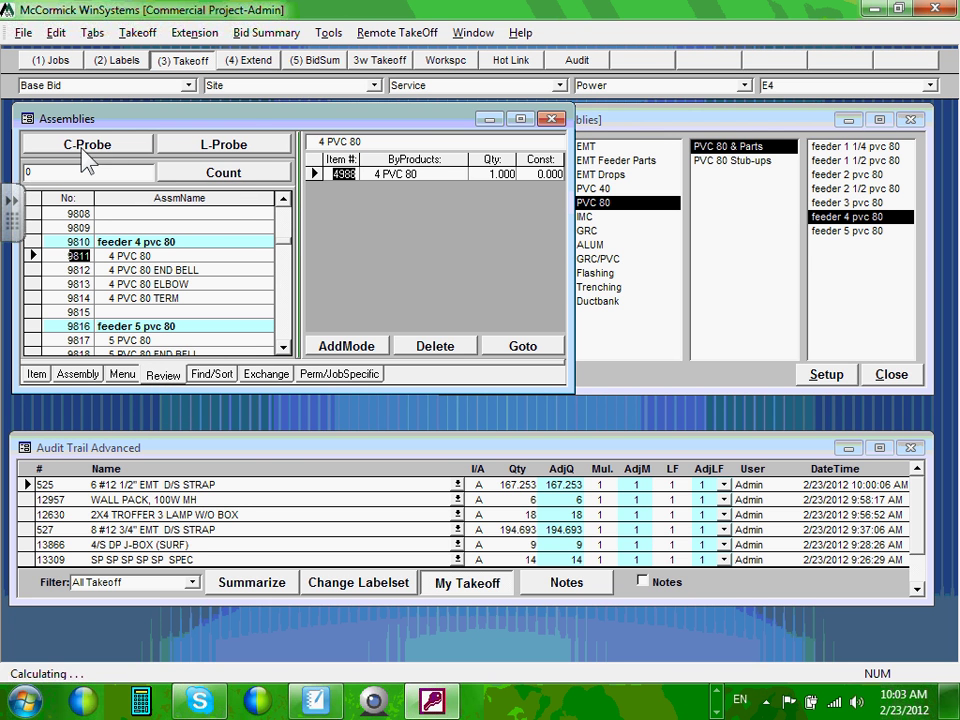
- Take off a quantity of 100 for the 4 PVC 80 assembly
left_click(46, 173)
double_click(46, 173)
type("100")
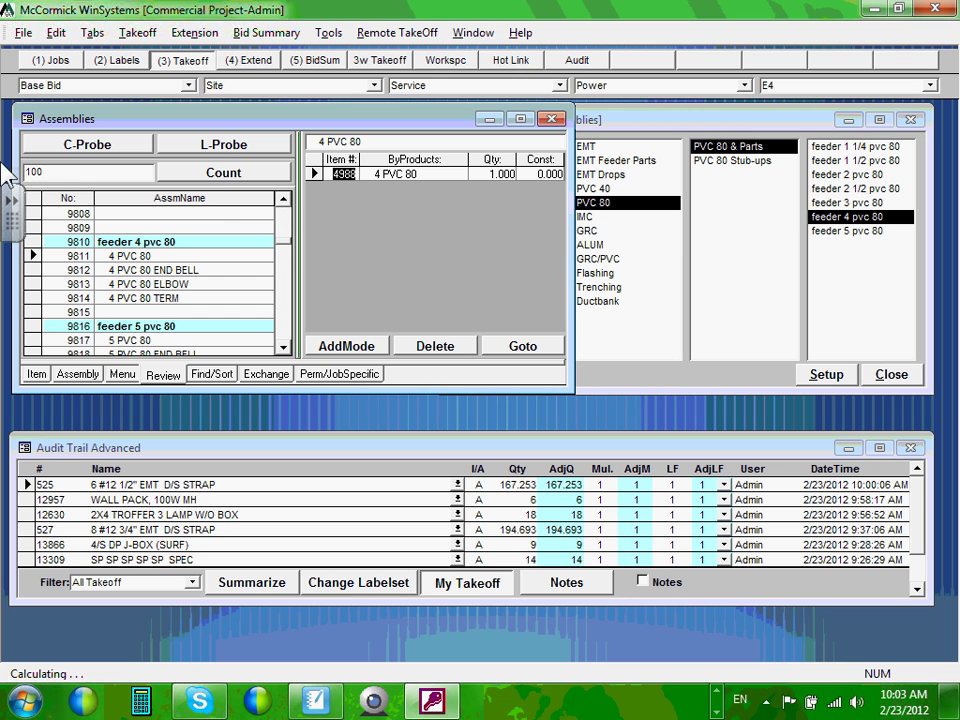
key("Return")
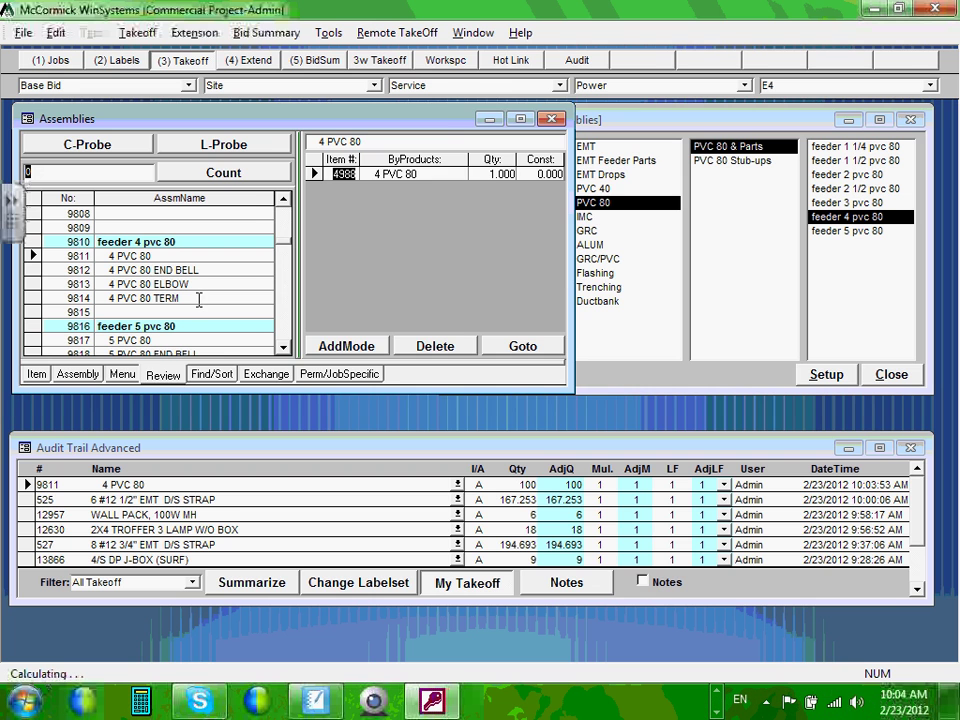
- Return the Assemblies window from the review to the plain assembly list and size it to fit beside the takeoff menu
left_click_drag(574, 272, 332, 251)
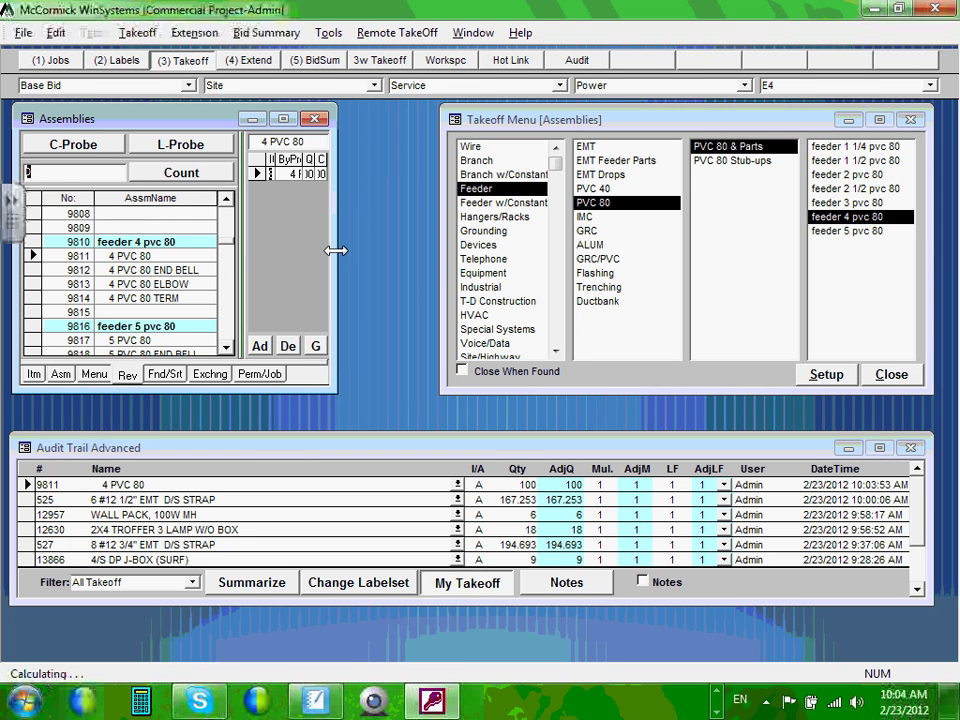
left_click(127, 377)
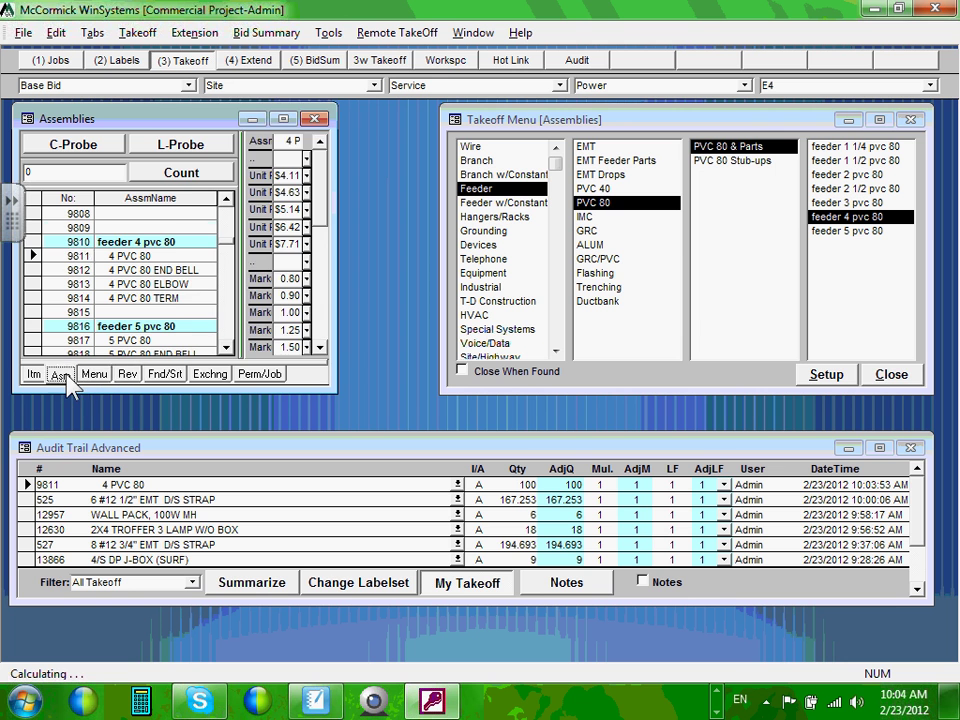
left_click(64, 375)
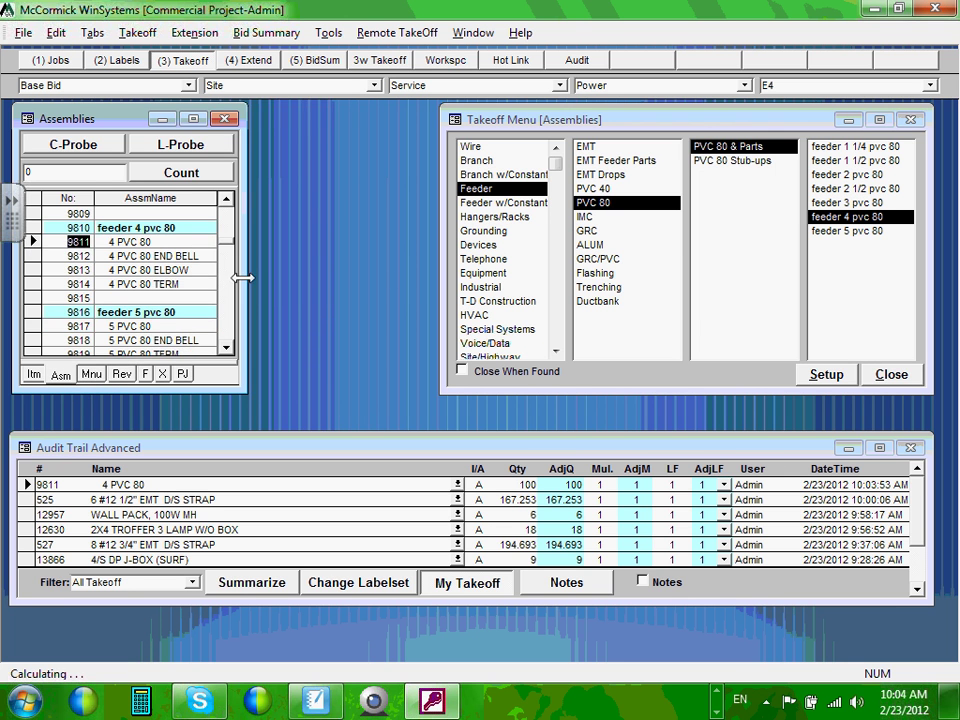
left_click_drag(244, 274, 384, 274)
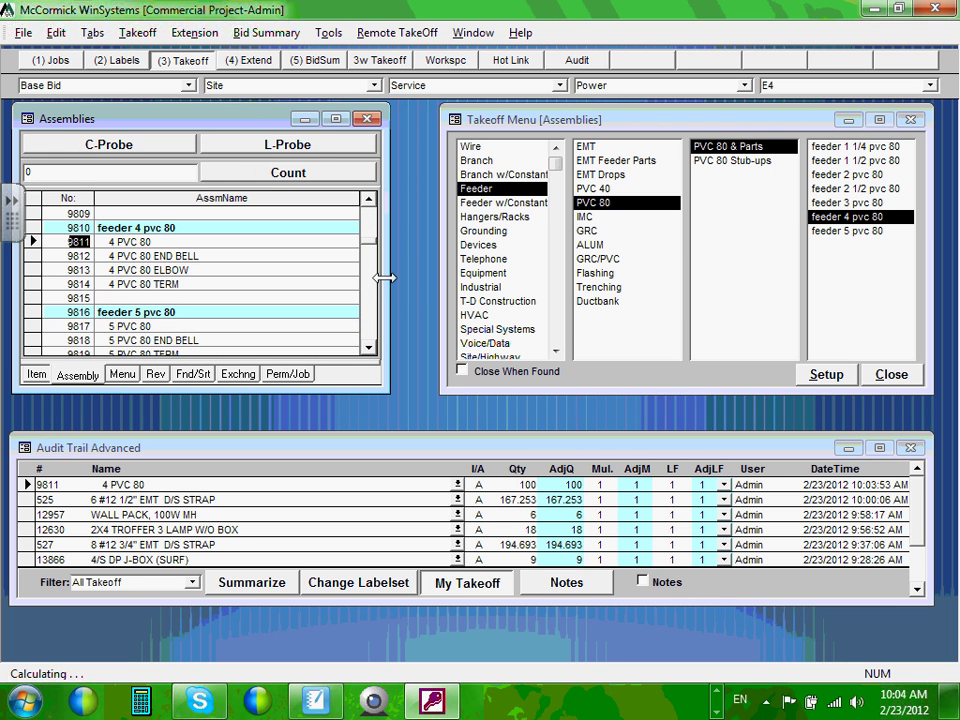
- Select the 350 XHHW CU STRANDED assembly under Wire, Copper, Stranded, "cu xhhw stranded wire"
left_click(479, 150)
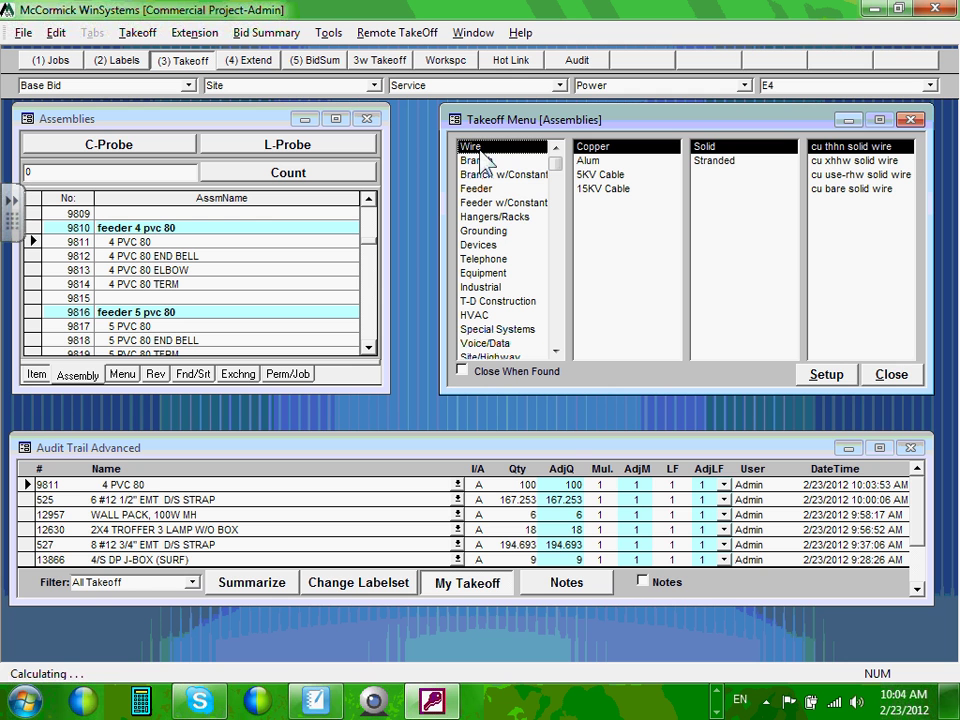
left_click(729, 163)
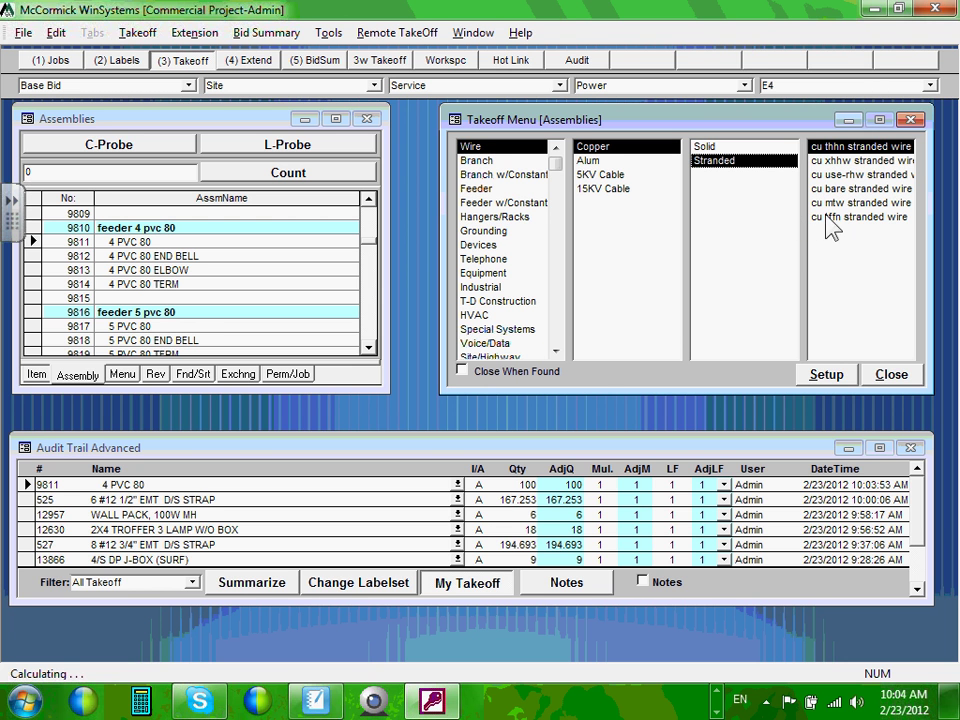
left_click(848, 161)
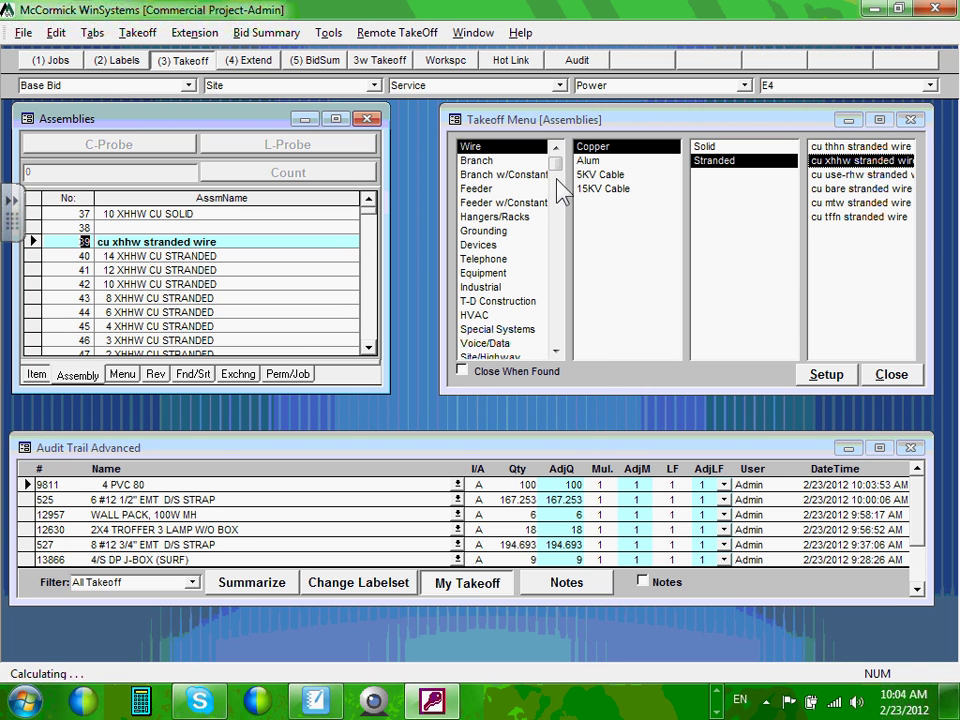
left_click(368, 347)
left_click(368, 347)
left_click(368, 347)
left_click(368, 347)
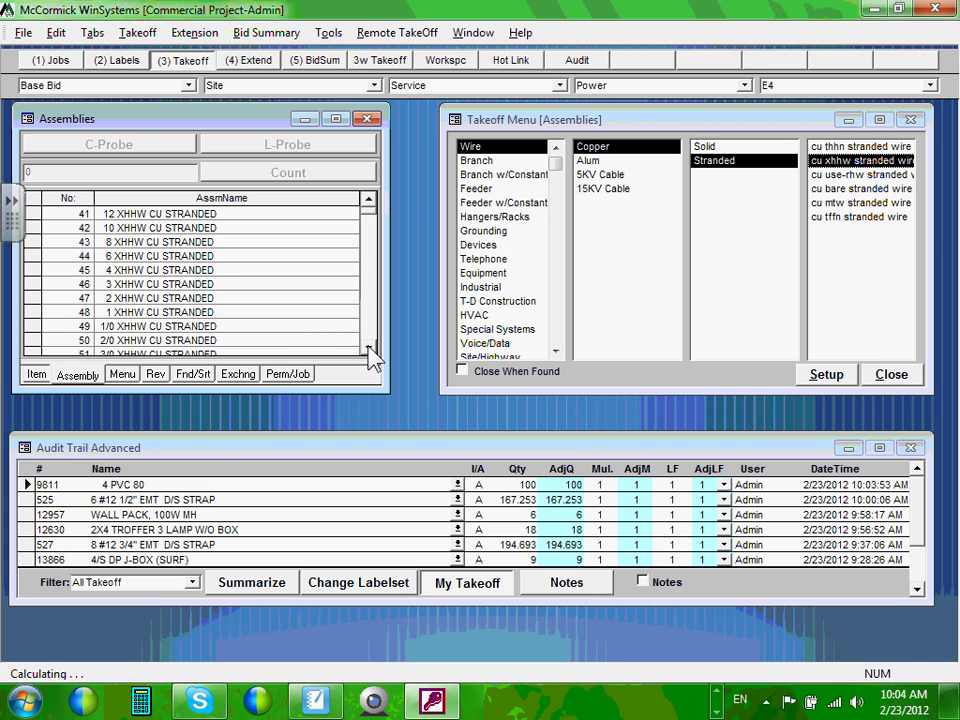
left_click(368, 347)
left_click(368, 347)
left_click(368, 347)
left_click(368, 347)
left_click(368, 347)
left_click(368, 347)
left_click(368, 347)
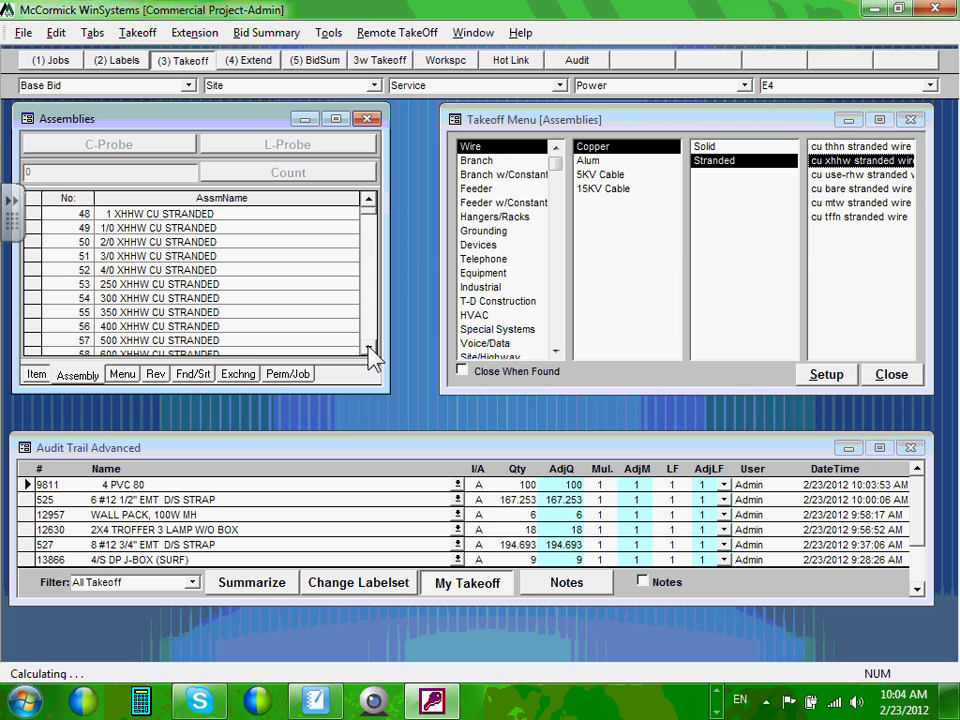
left_click(368, 347)
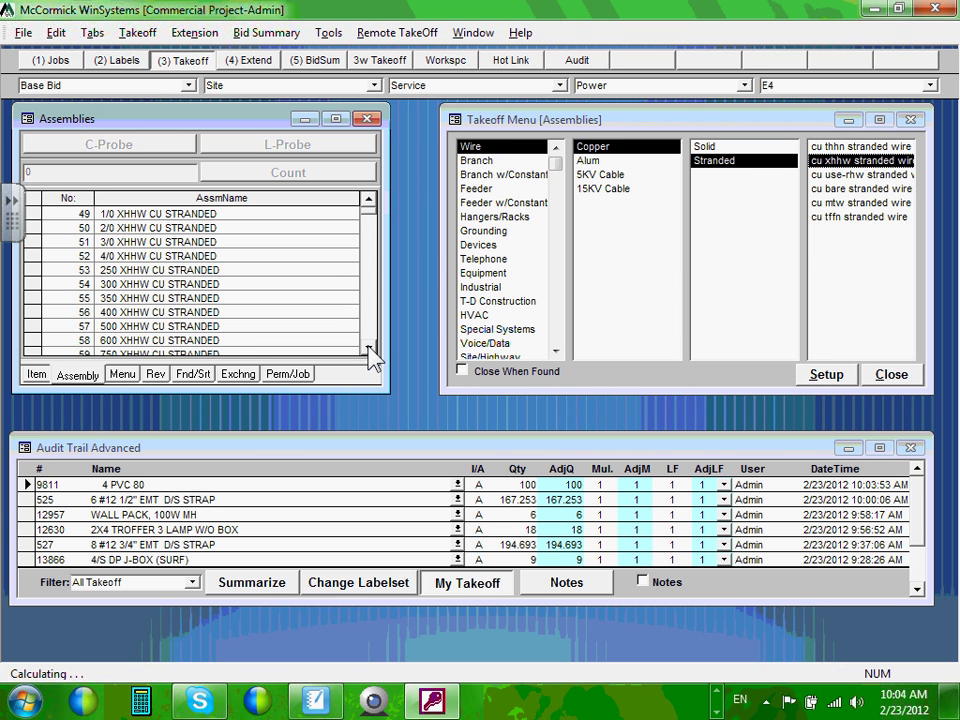
left_click(368, 347)
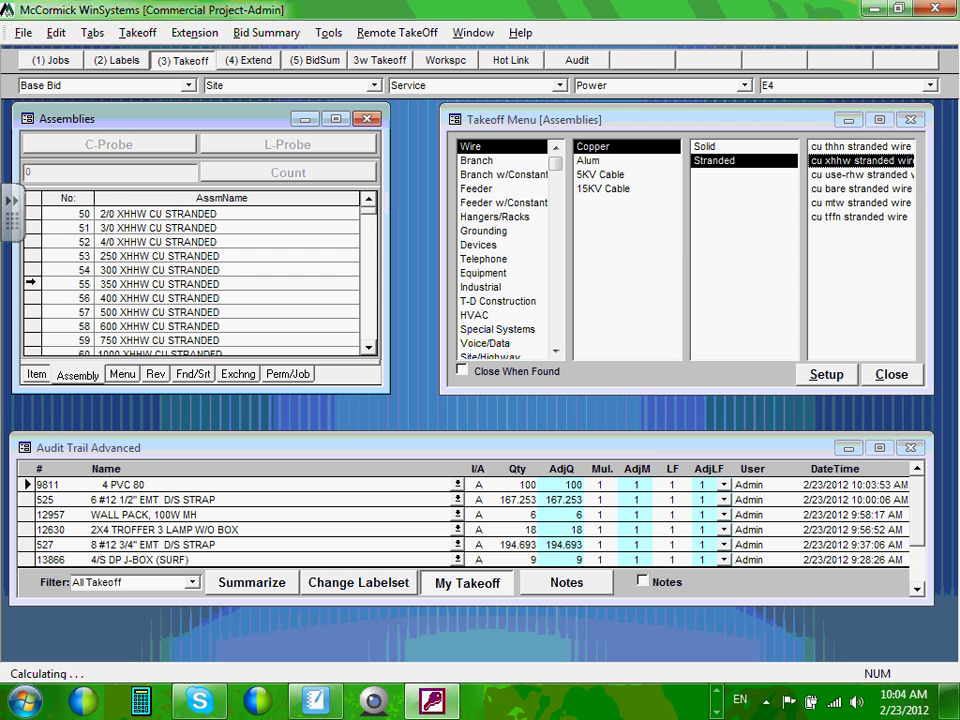
left_click(31, 284)
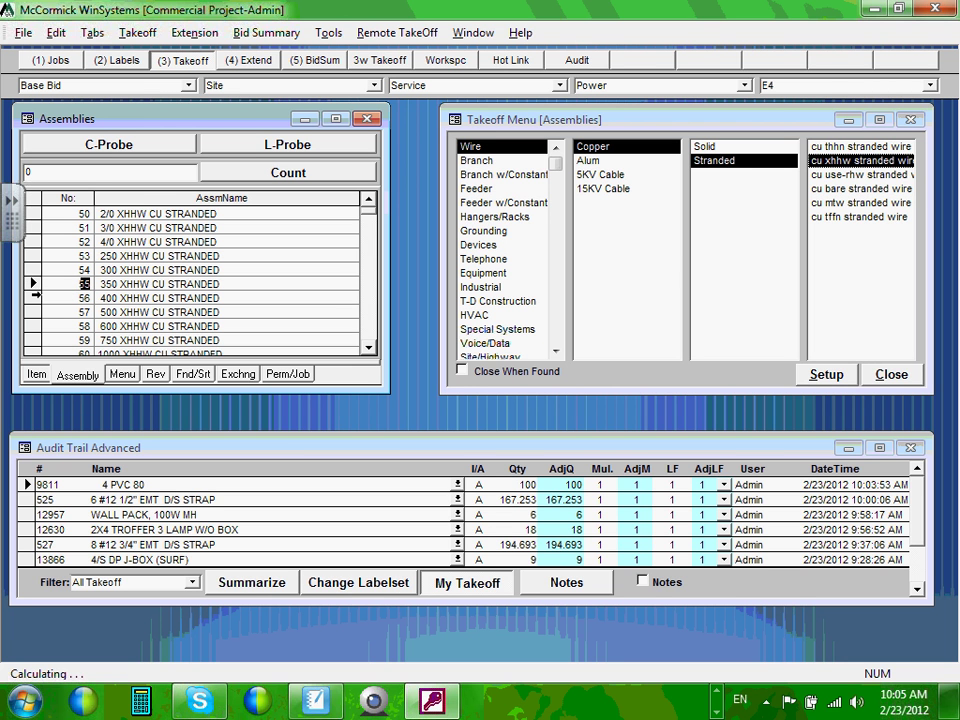
- Take off a quantity of 400 for the 350 XHHW CU STRANDED assembly
left_click(126, 174)
type("400")
key("Return")
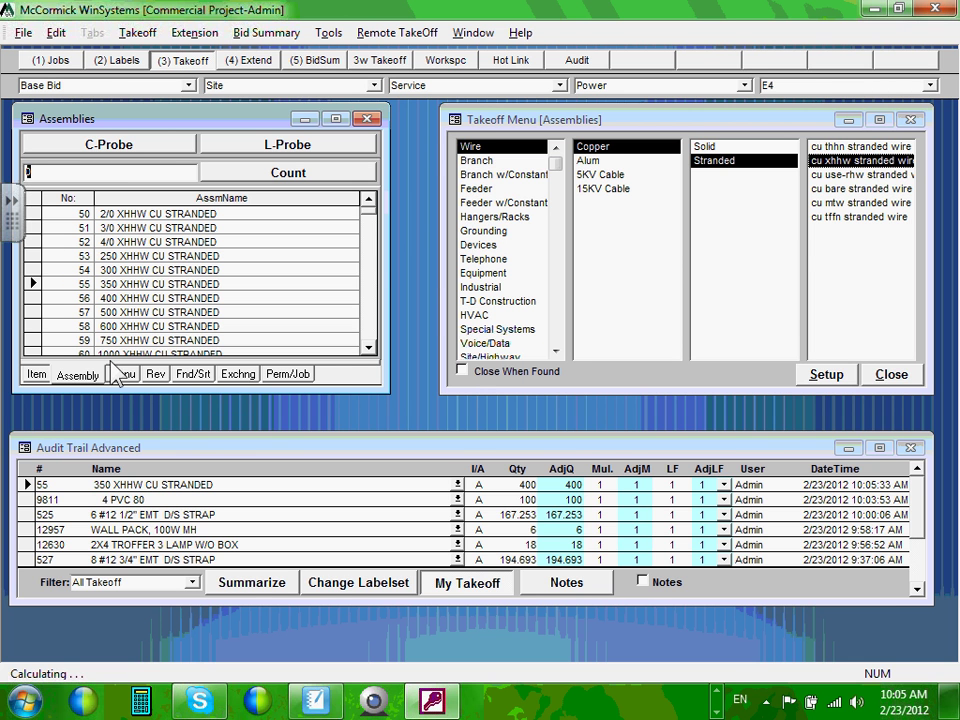
- Review the unit prices, markups and byproducts of the 350 XHHW CU STRANDED assembly, then return to the assembly list
left_click(155, 374)
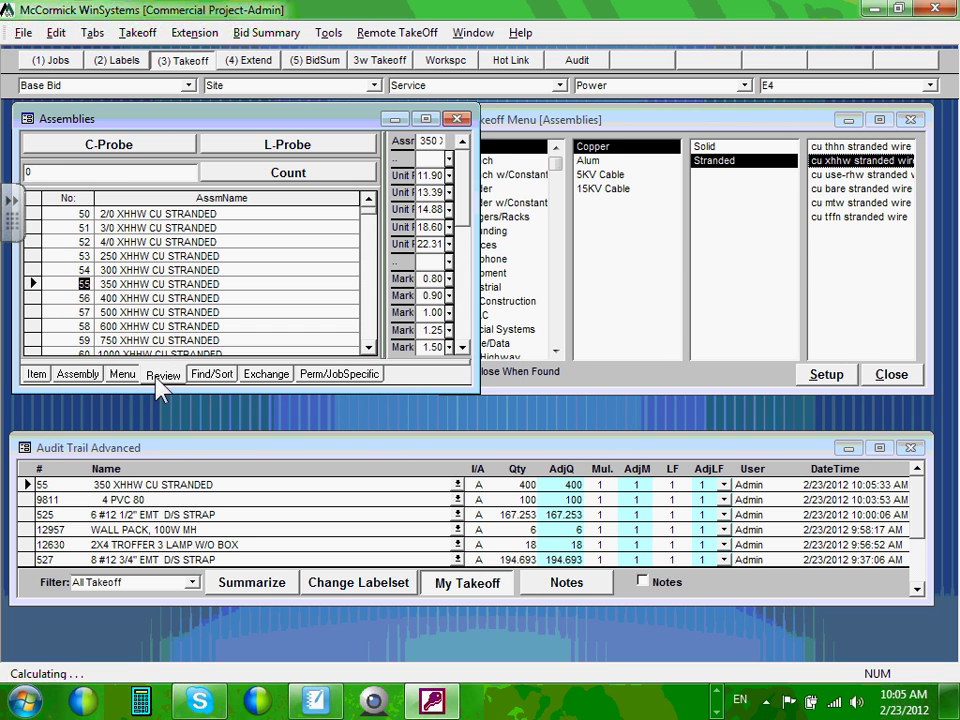
left_click_drag(470, 270, 735, 272)
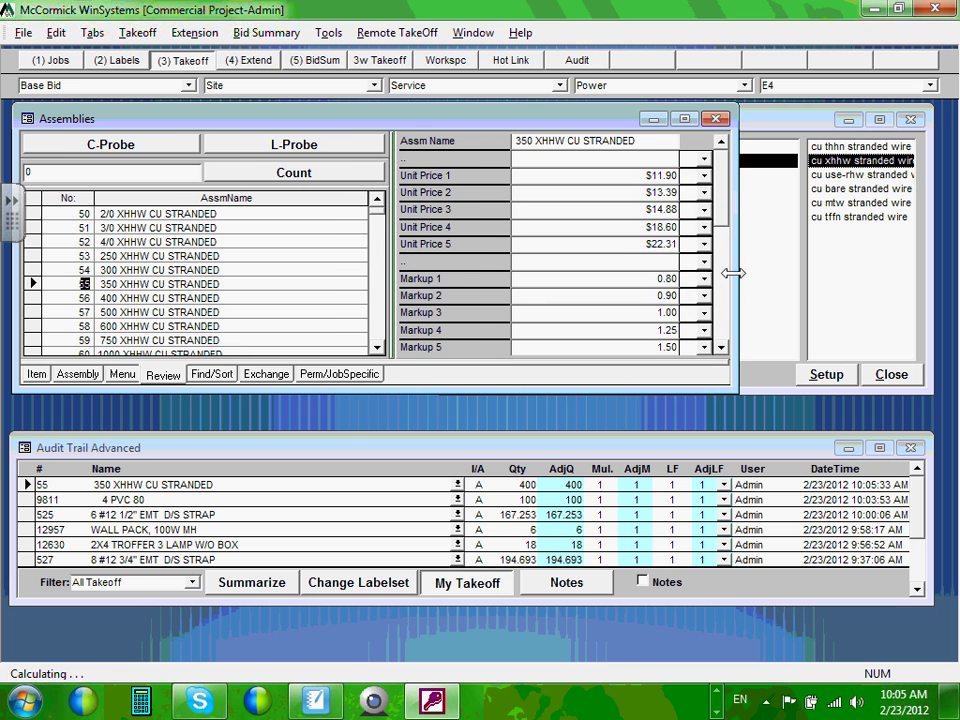
left_click(165, 376)
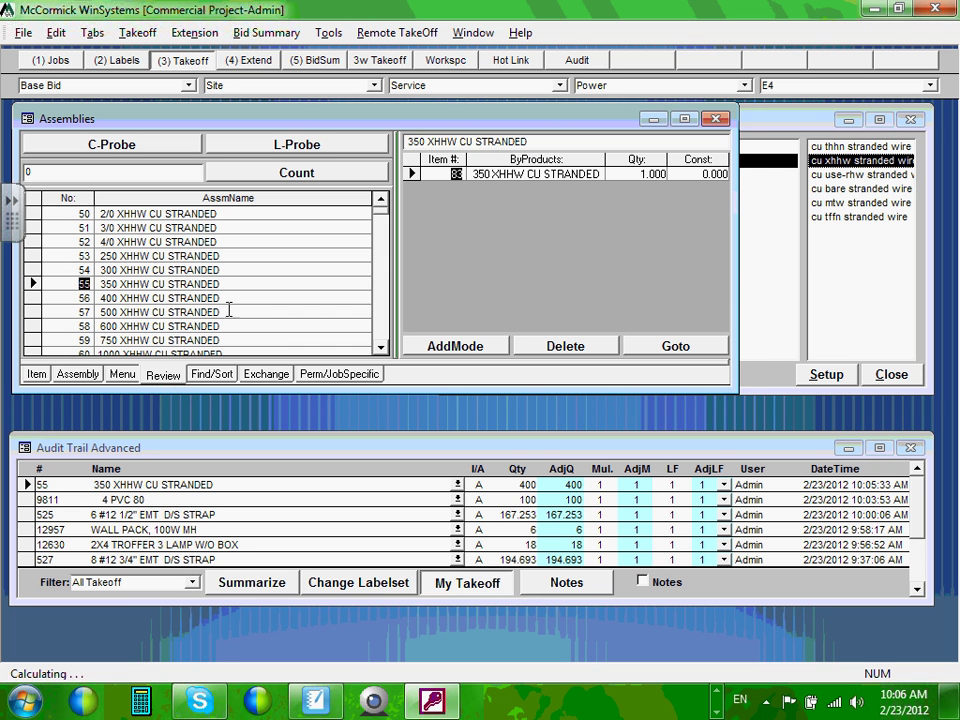
left_click(73, 376)
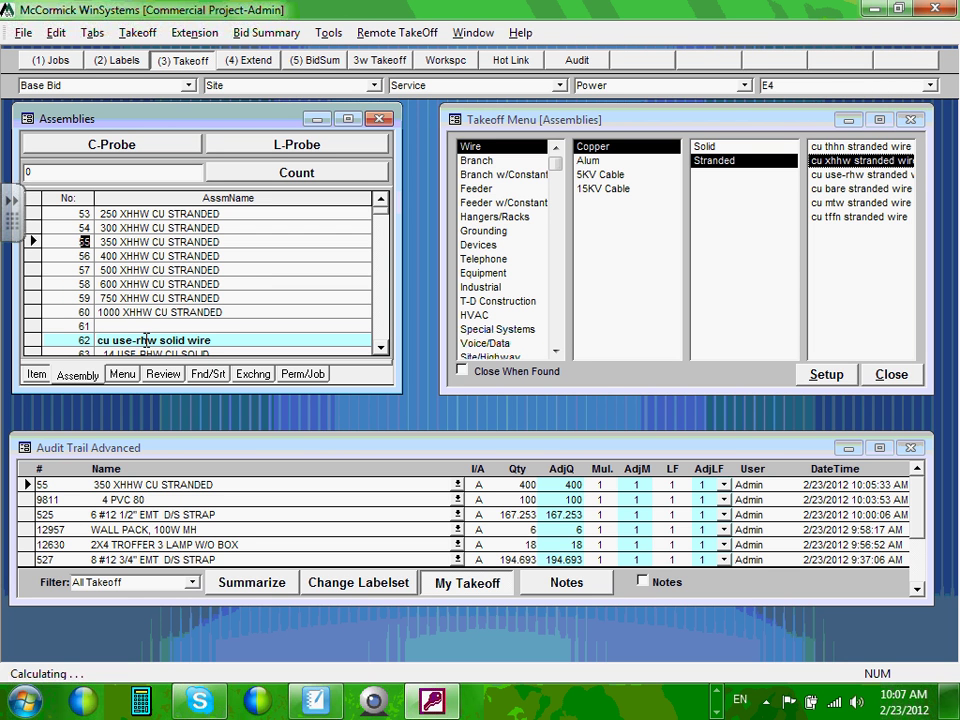
- Look through the Branch, Feeder, Devices and Fixtures categories of the assemblies takeoff menu
left_click(478, 153)
left_click(478, 161)
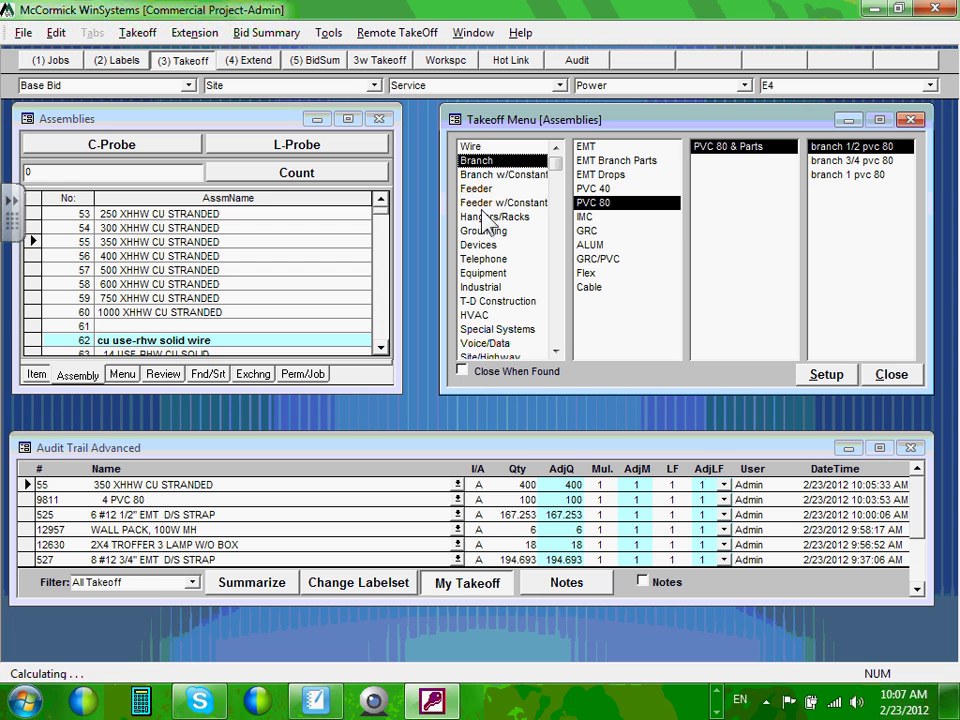
left_click(485, 191)
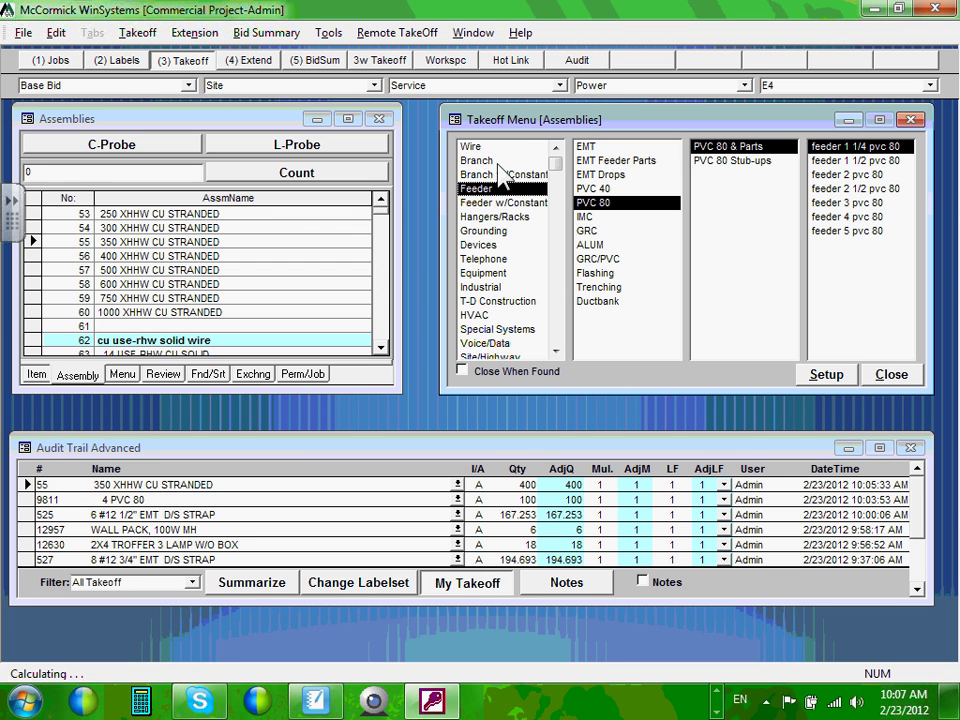
left_click(482, 247)
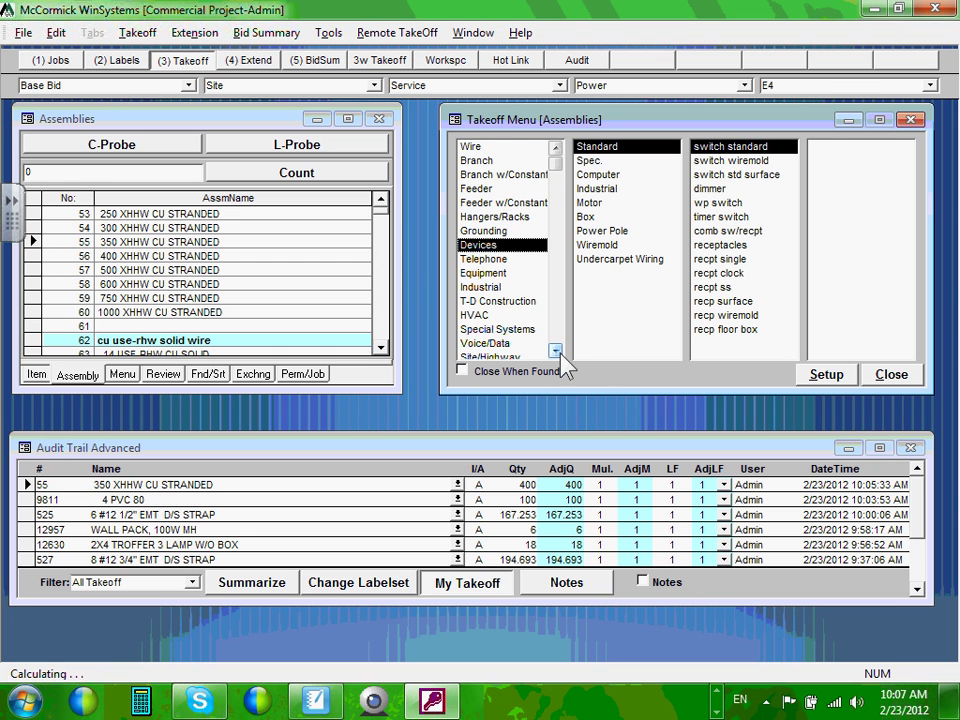
scroll(555, 352, "down", 5)
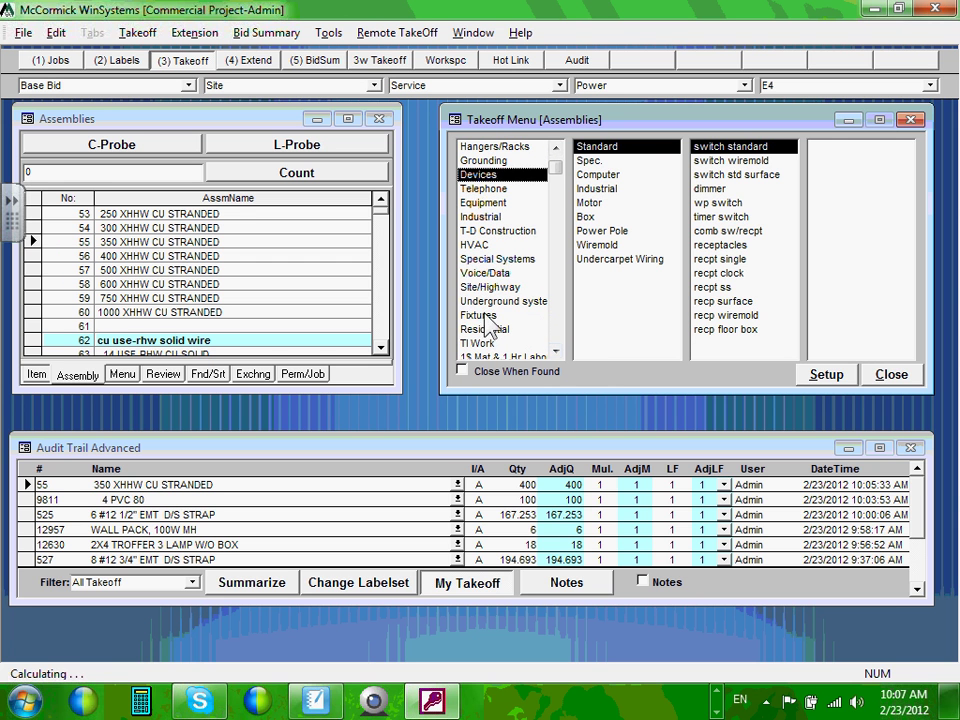
left_click(484, 316)
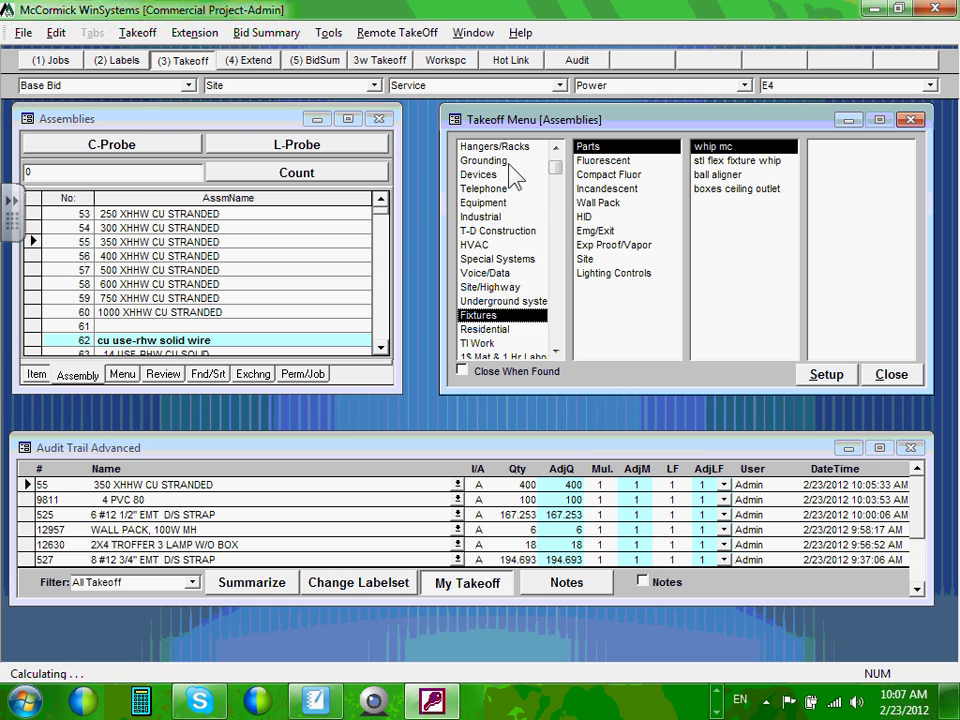
- Go to the "panel 120/208v 3ph mcb" assemblies under Equipment, Panel Board in the takeoff menu
left_click(490, 204)
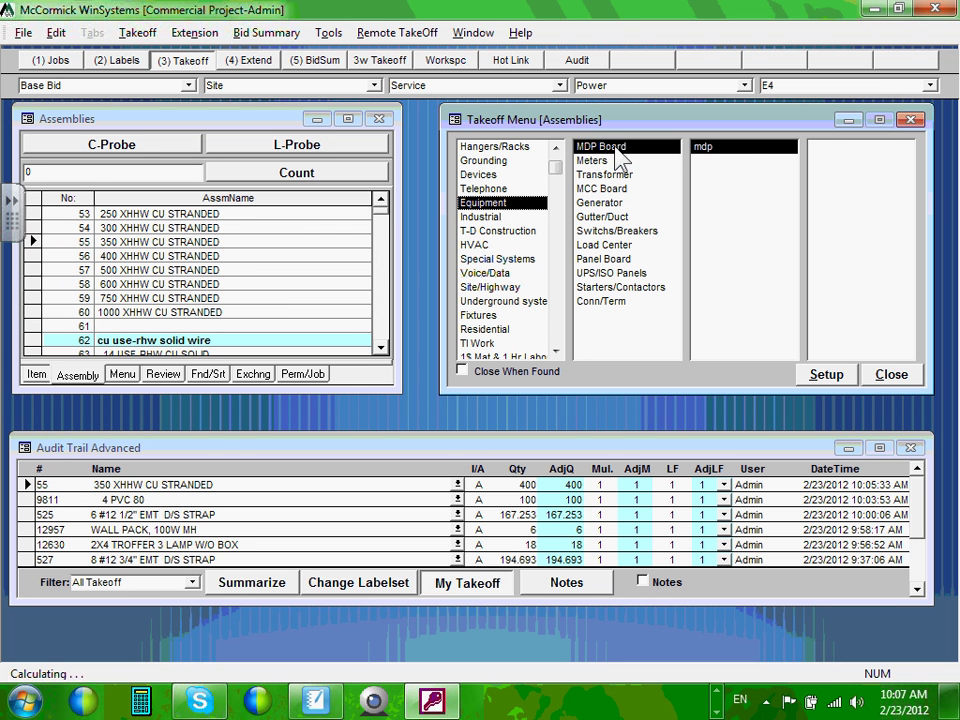
left_click(735, 149)
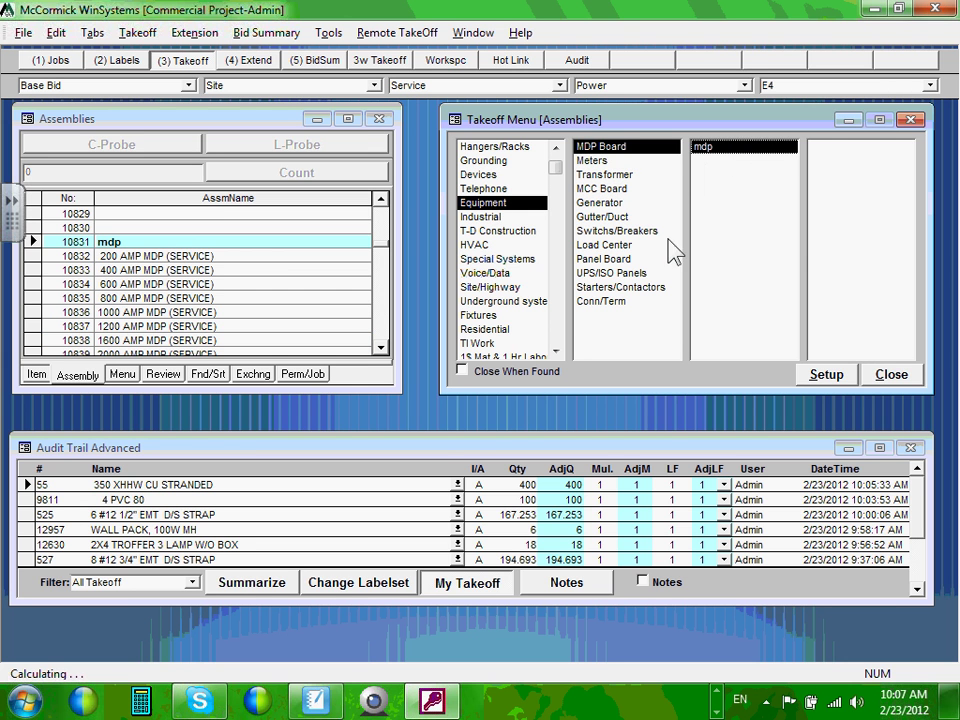
left_click(609, 262)
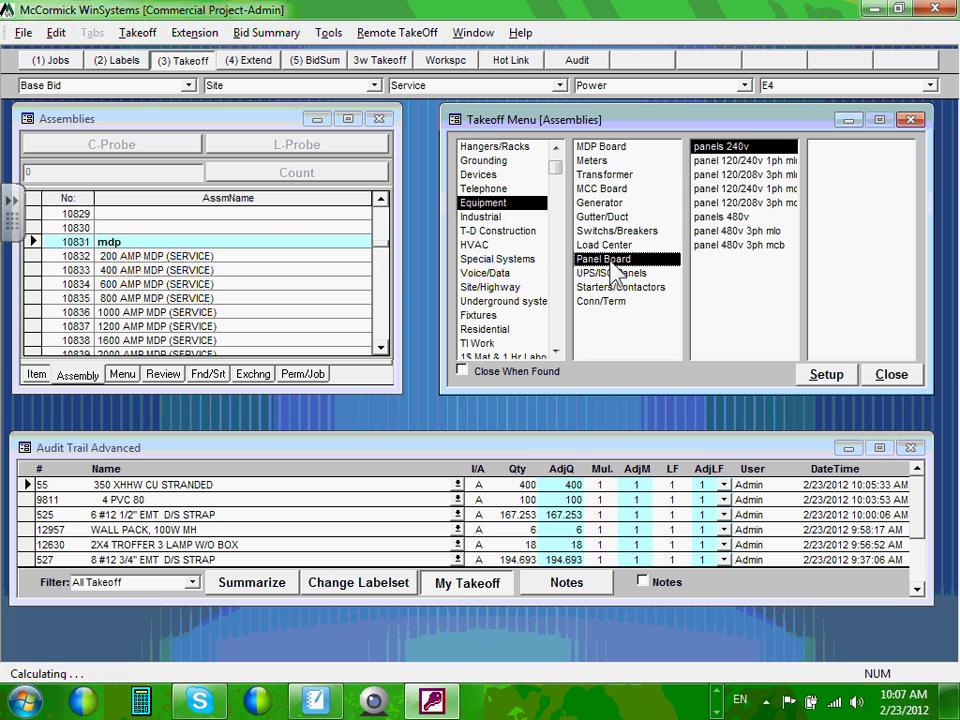
left_click(762, 204)
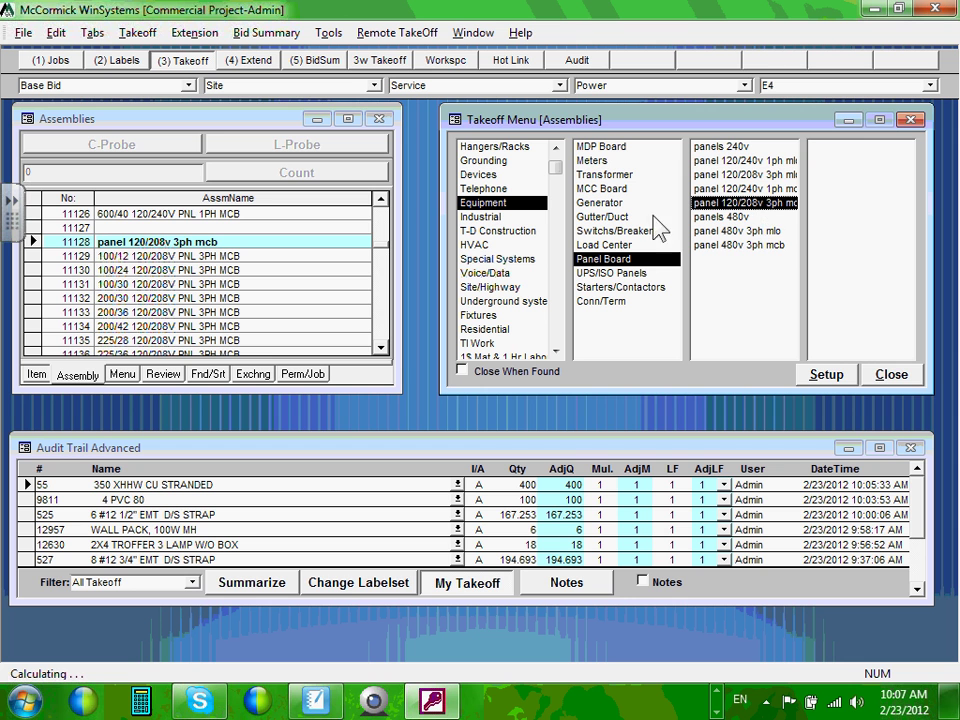
- Select assembly 11142, 600/40 120/208V PNL 3PH MCB, from the 120/208V three-phase panel list
left_click(381, 348)
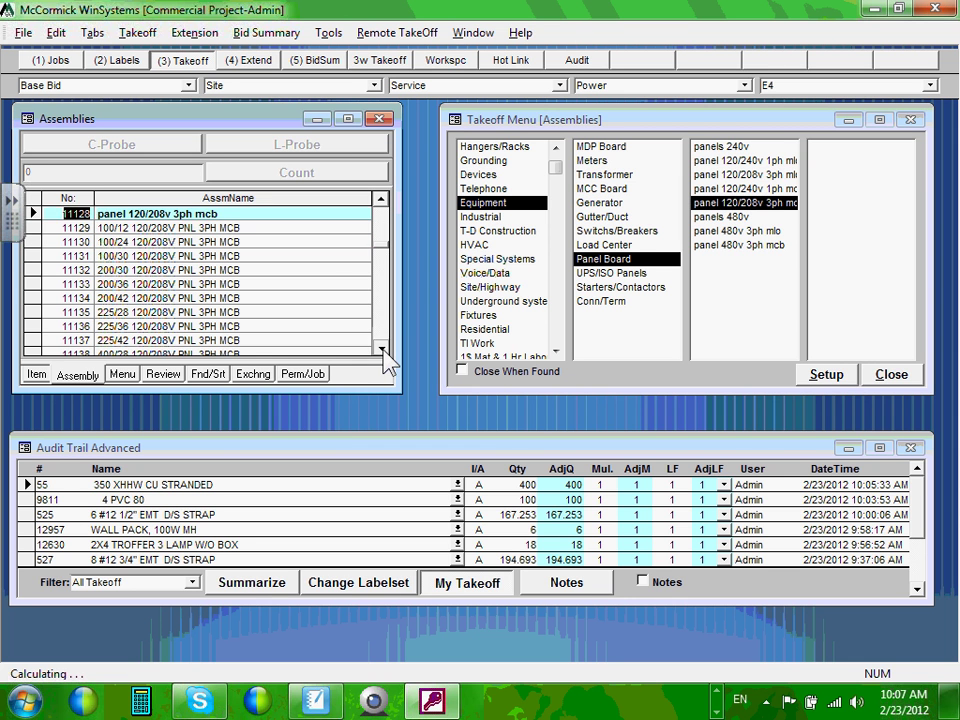
scroll(290, 270, "down", 1)
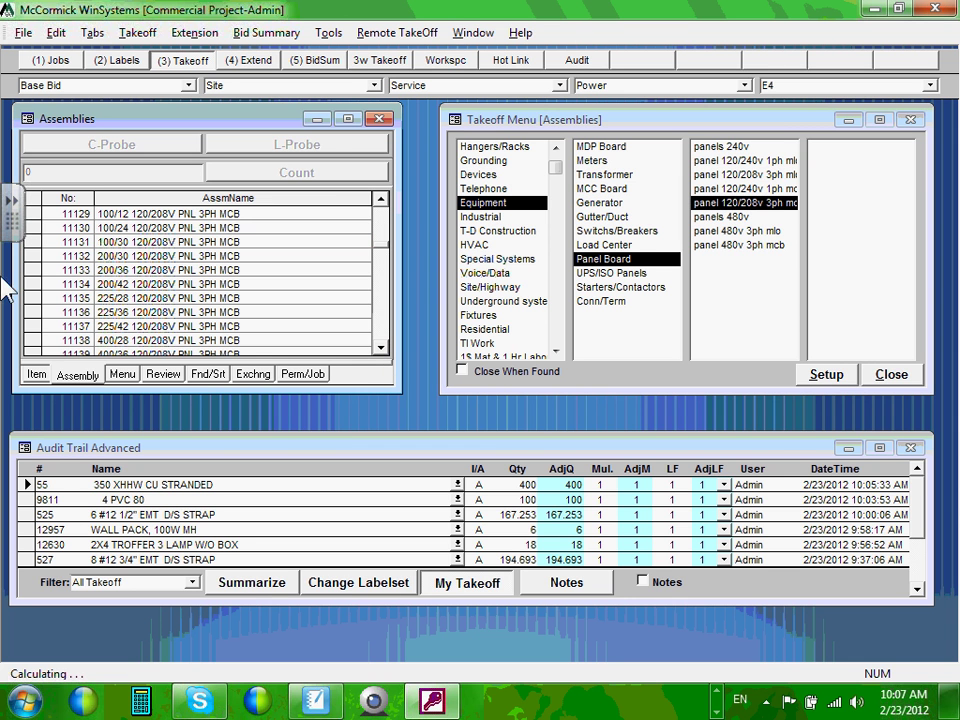
left_click(381, 204)
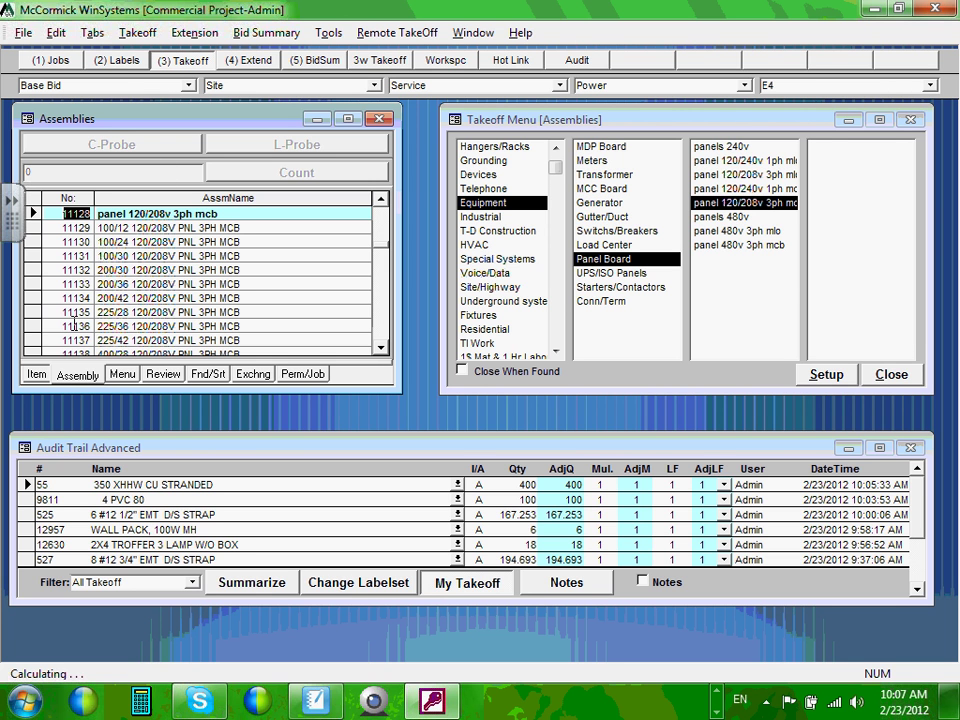
left_click(381, 349)
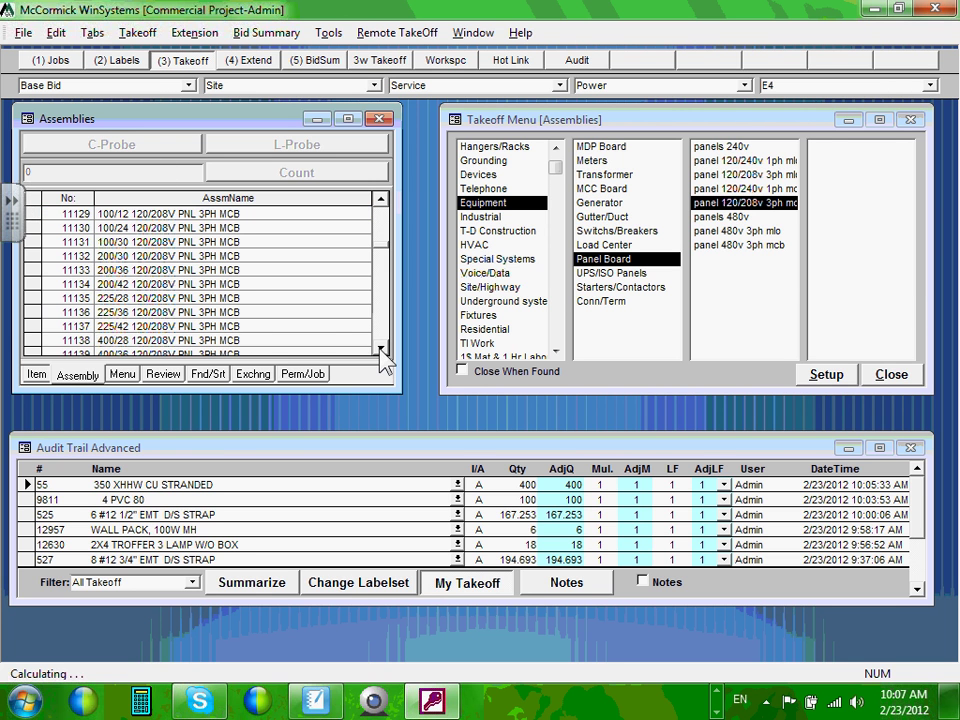
left_click(380, 350)
left_click(380, 350)
left_click(380, 350)
left_click(380, 350)
left_click(380, 350)
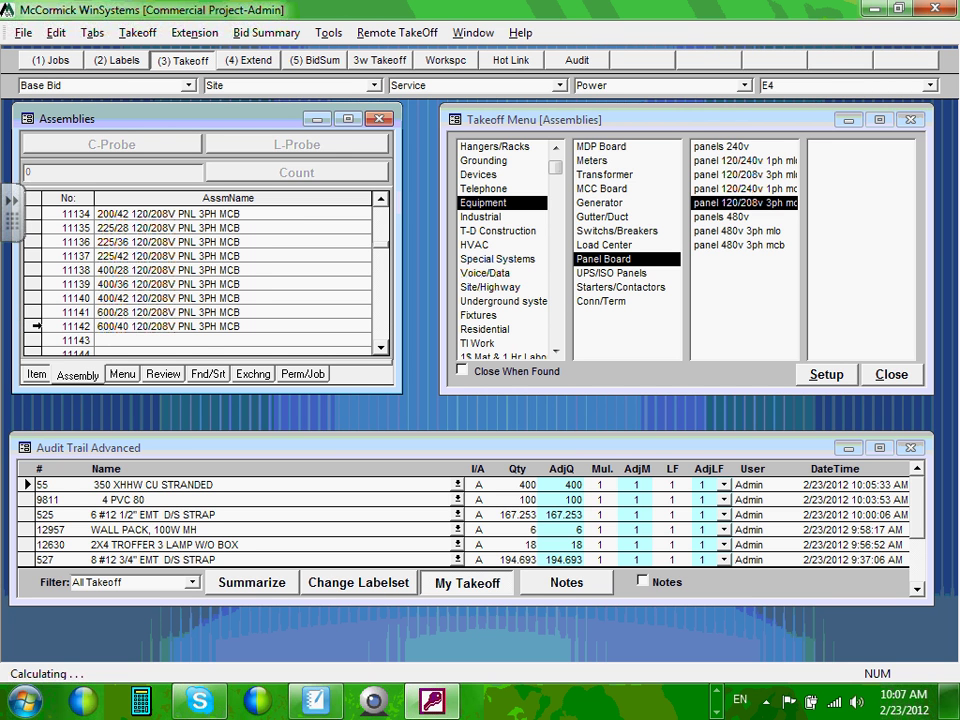
left_click(36, 326)
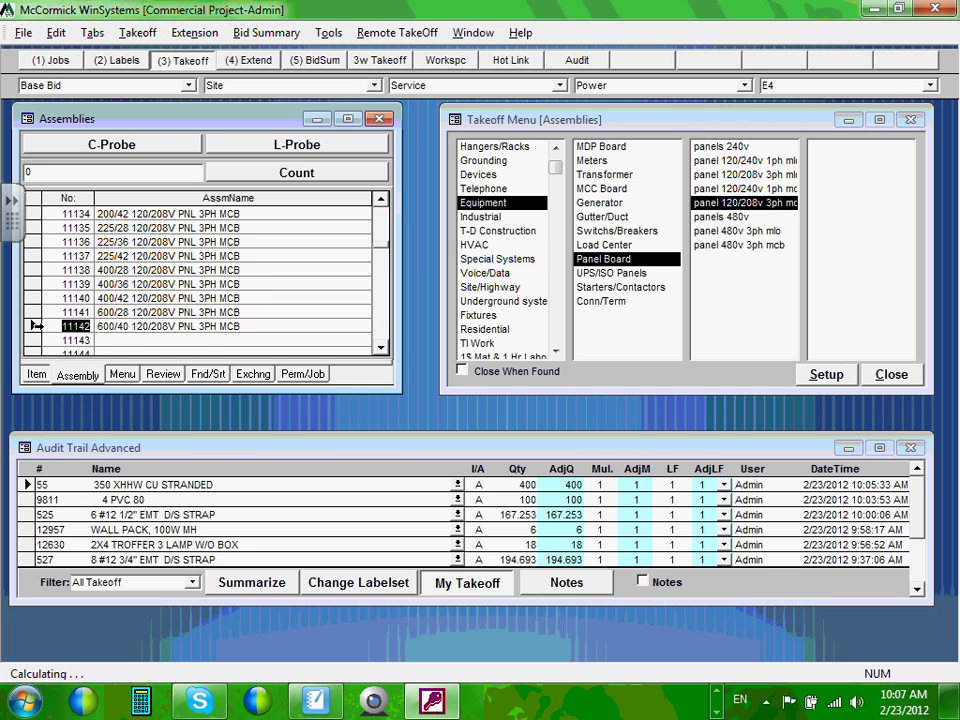
- Review the 600/40 120/208V PNL 3PH MCB assembly and set its Unit Price 1 code to Q
left_click(165, 376)
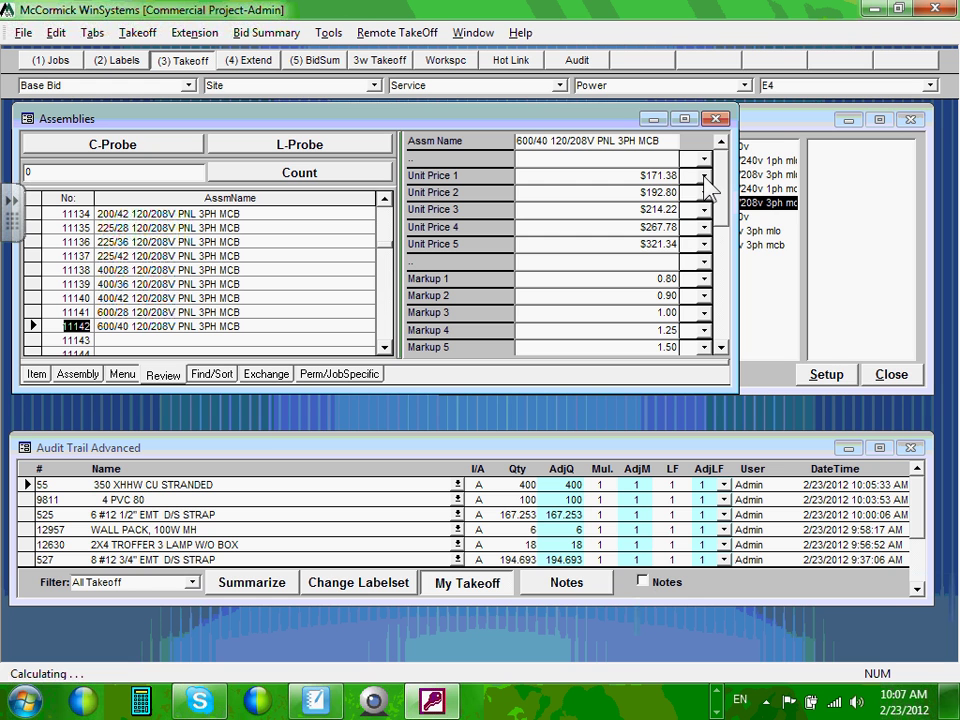
left_click(704, 176)
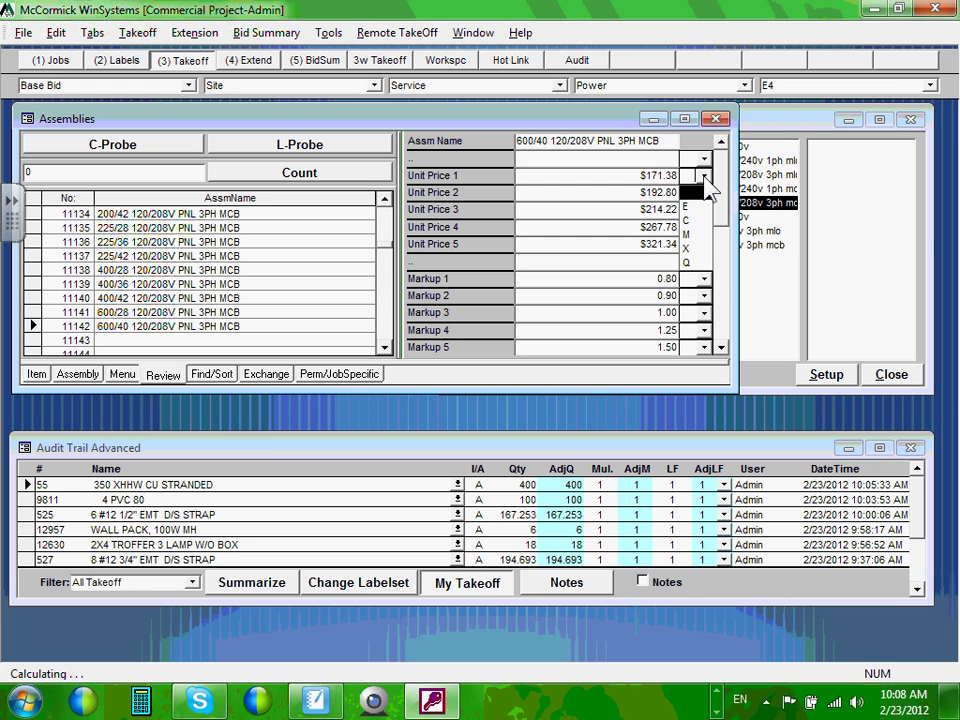
left_click(690, 264)
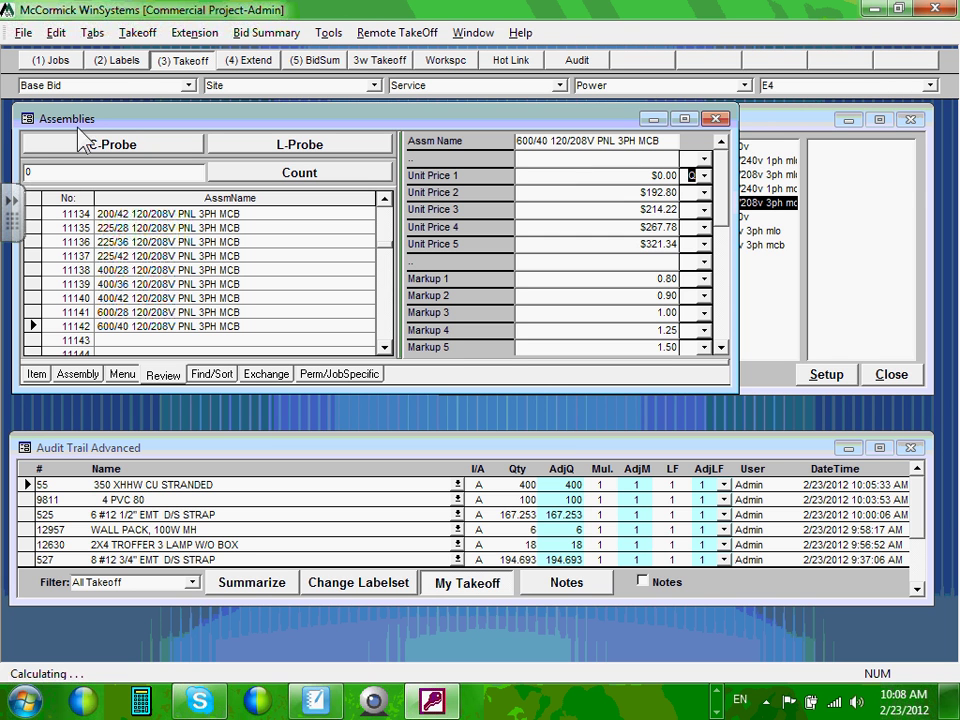
- Take off a quantity of 1 for the 600/40 120/208V PNL 3PH MCB assembly
left_click(45, 172)
type("1")
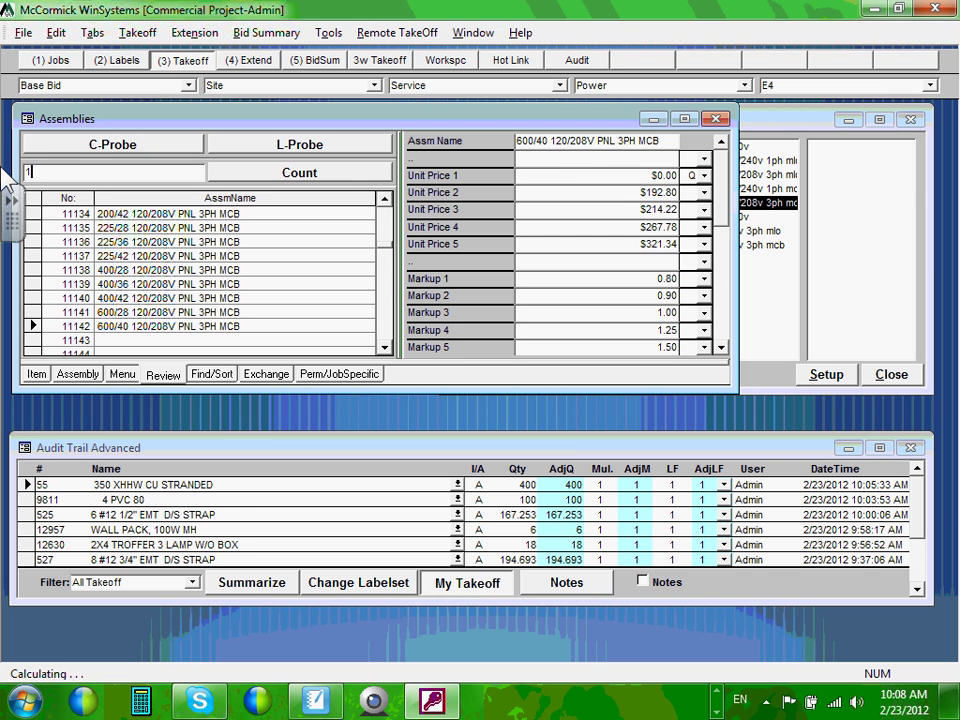
key("Return")
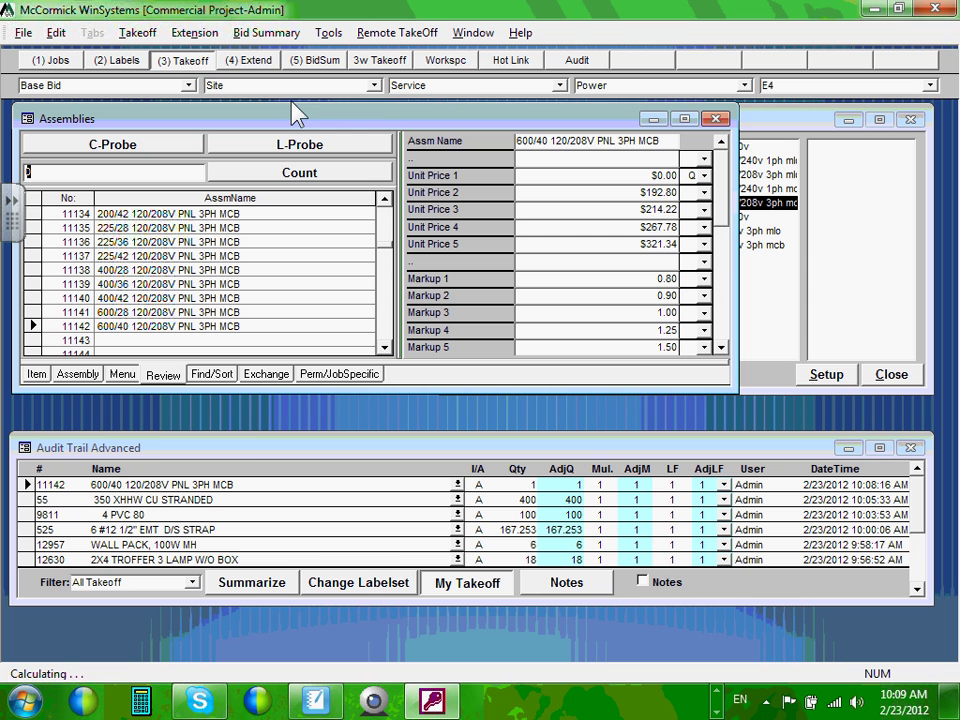
- Open the Audit Trail Edit window for changing labelsets, then move it up and enlarge it to show more entries
left_click(381, 585)
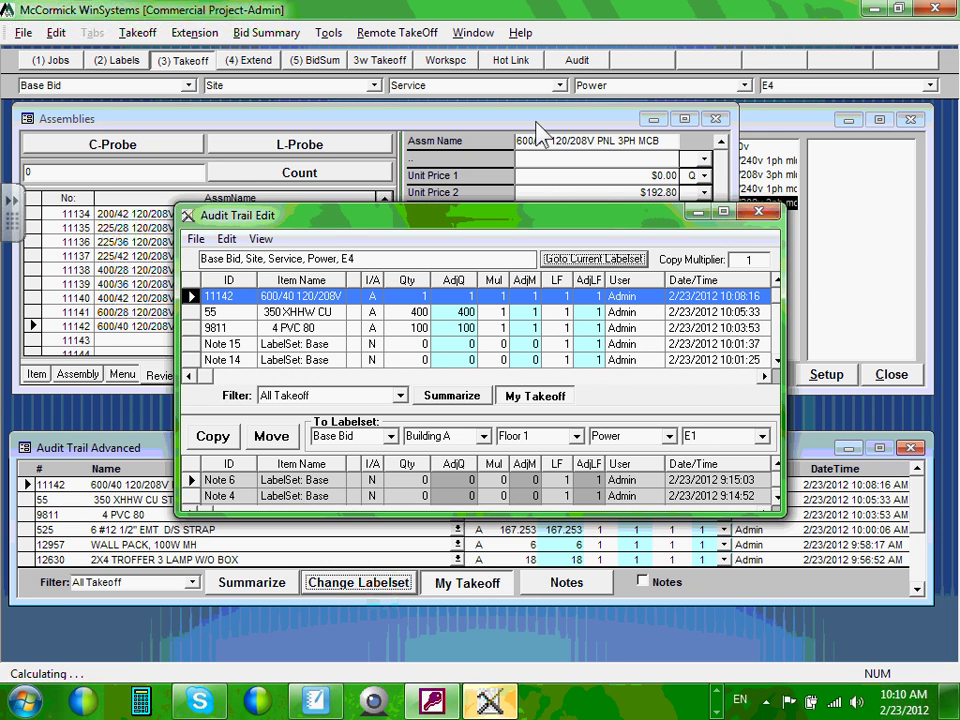
left_click_drag(553, 207, 543, 71)
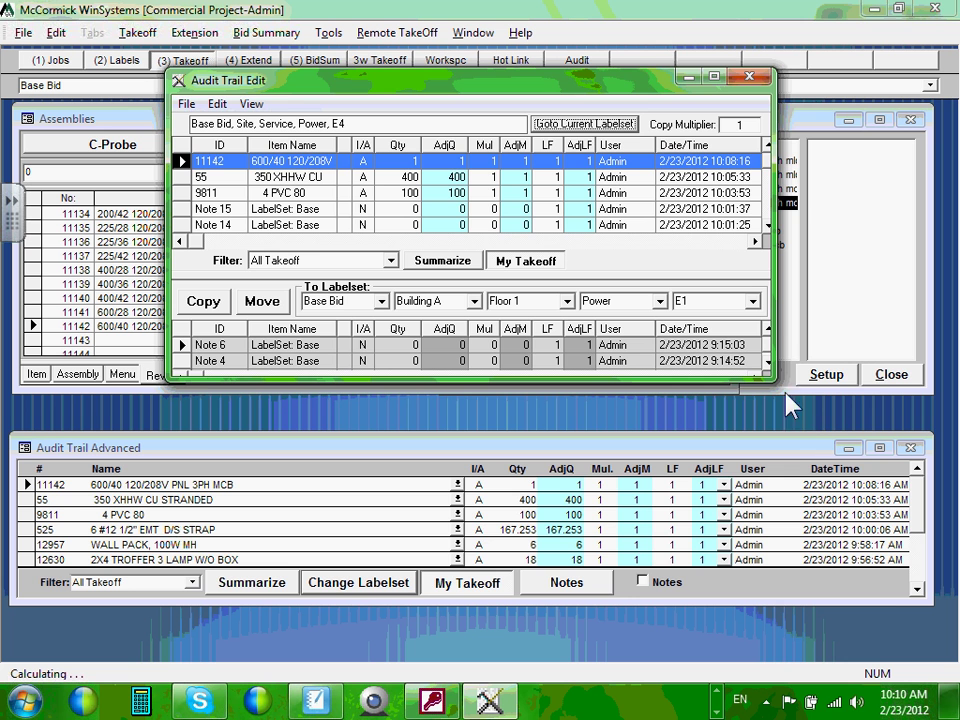
left_click_drag(775, 382, 872, 567)
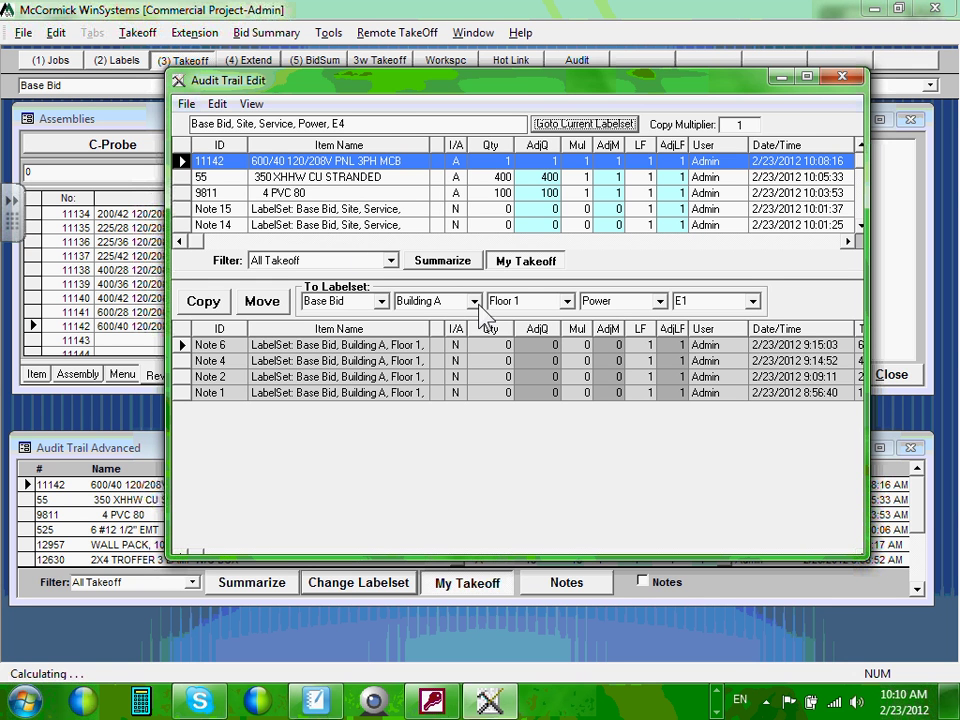
- Move the 600/40 120/208V PNL 3PH MCB takeoff to the labelset Base Bid, Building A, Floor 1, Power, E6
left_click(566, 301)
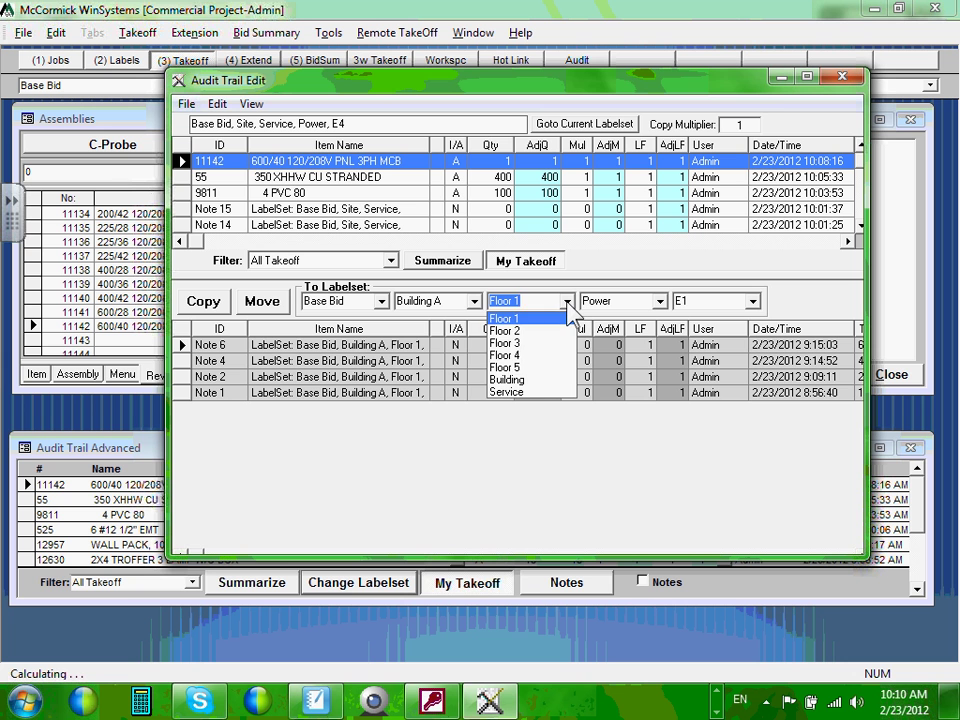
left_click(566, 302)
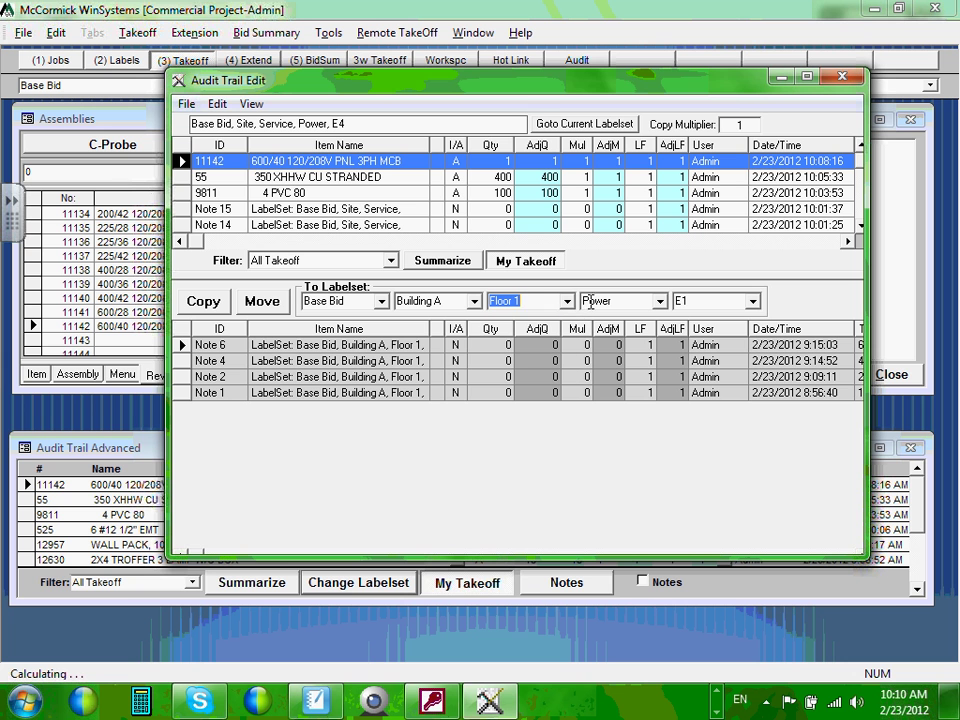
left_click(753, 302)
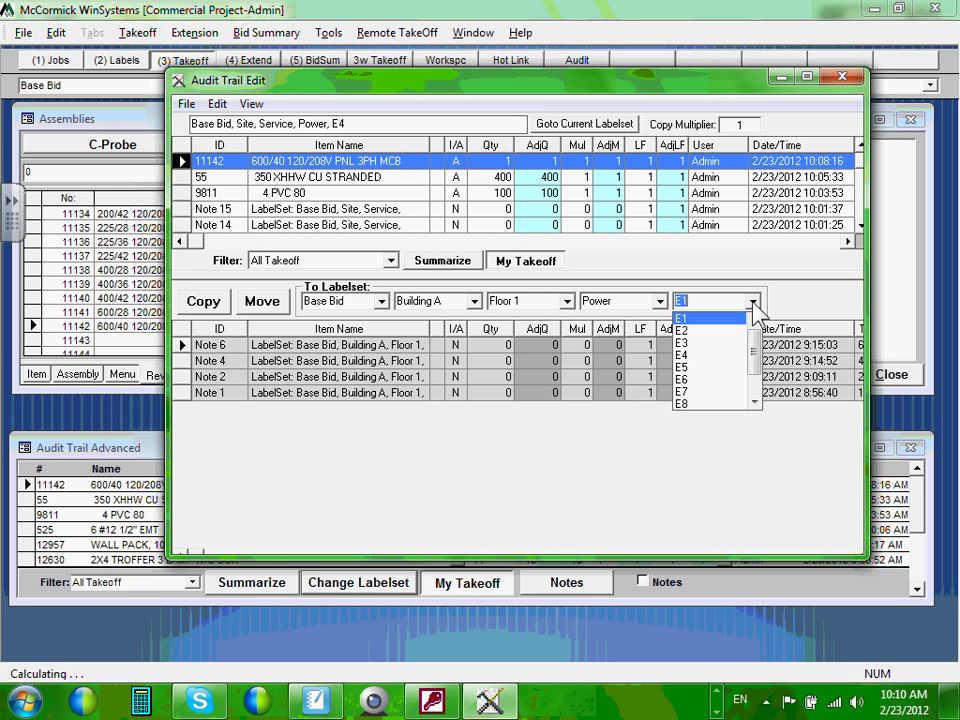
left_click(700, 380)
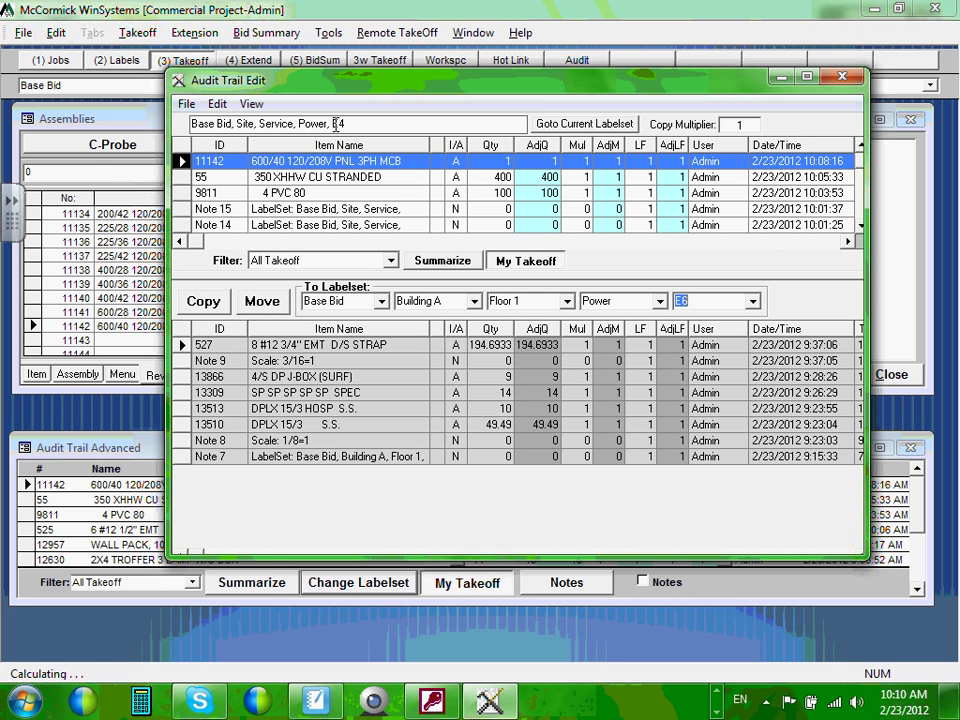
left_click_drag(343, 124, 157, 118)
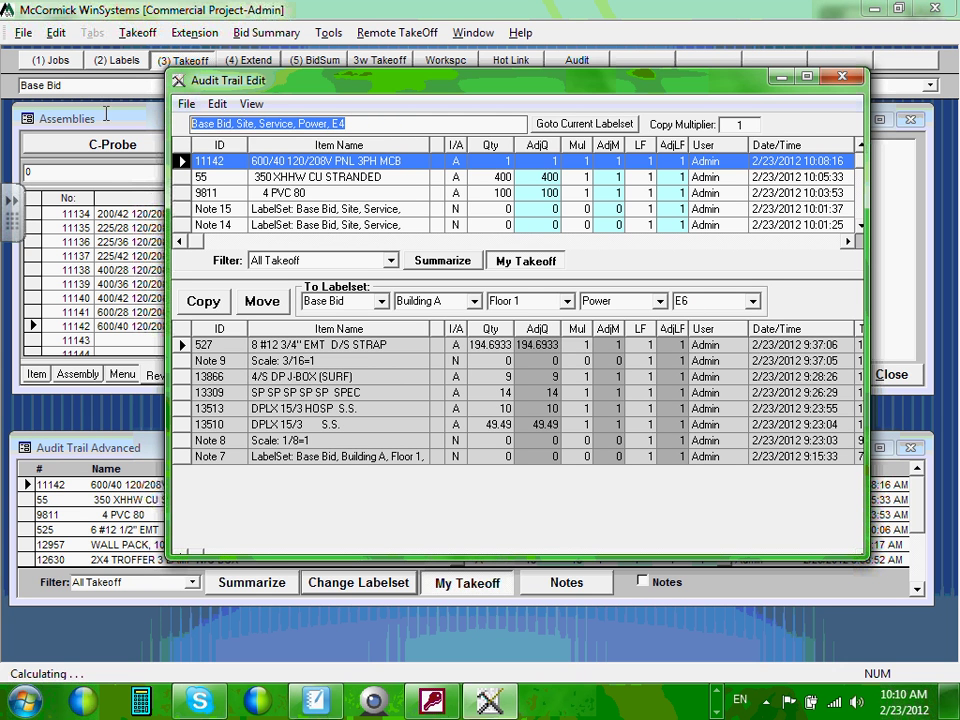
left_click_drag(345, 124, 160, 120)
left_click(262, 301)
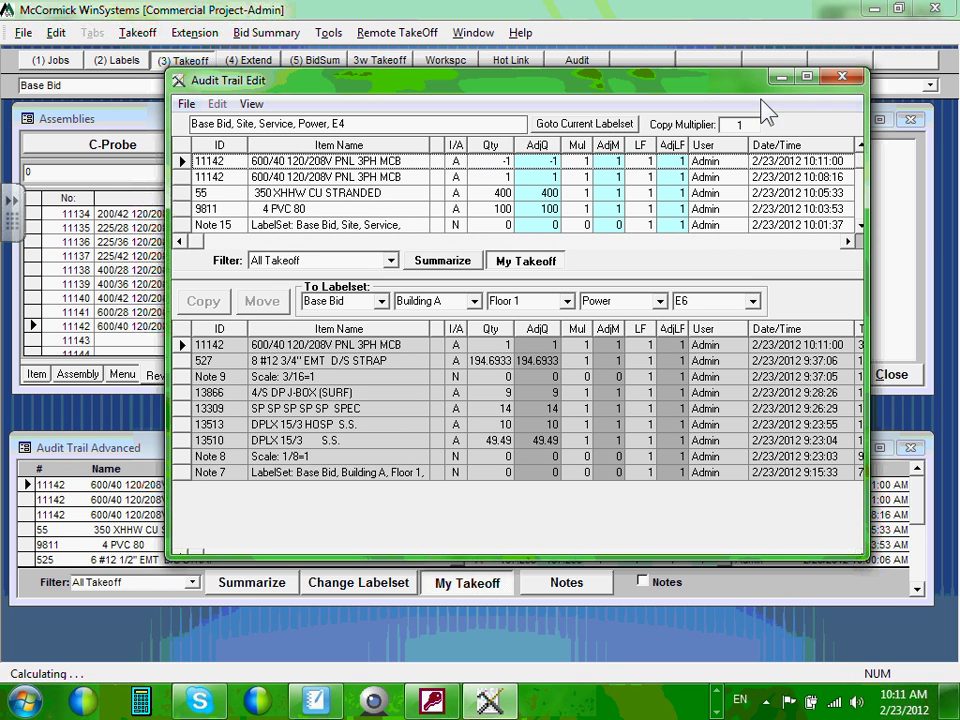
- Close the Audit Trail Edit window and delete the -1 quantity entry for 600/40 120/208V PNL 3PH MCB from the audit trail
left_click(842, 77)
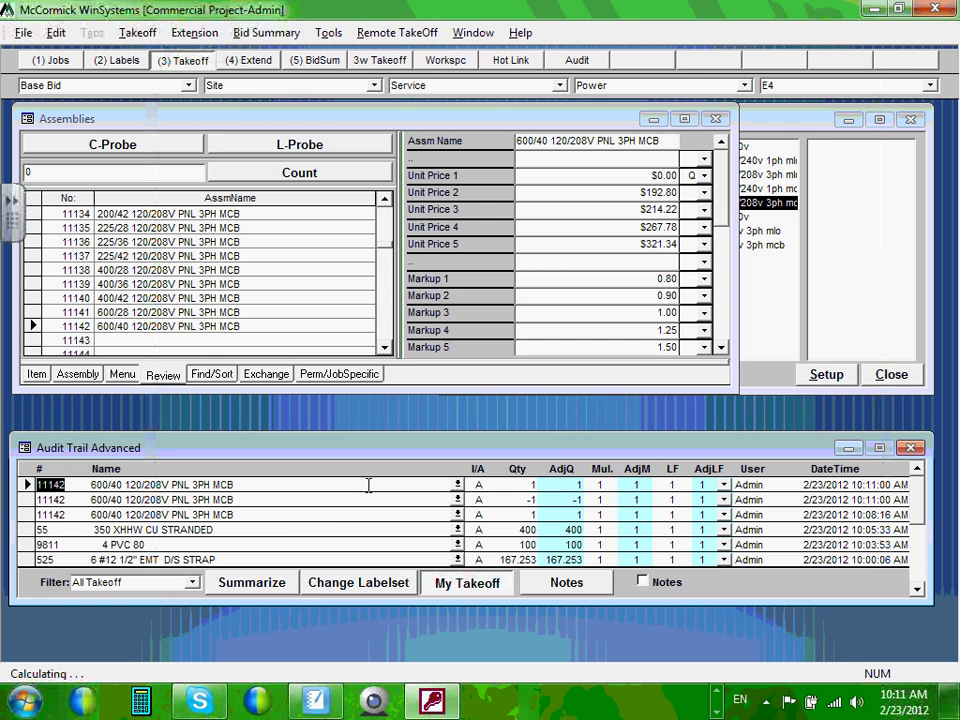
left_click(28, 500)
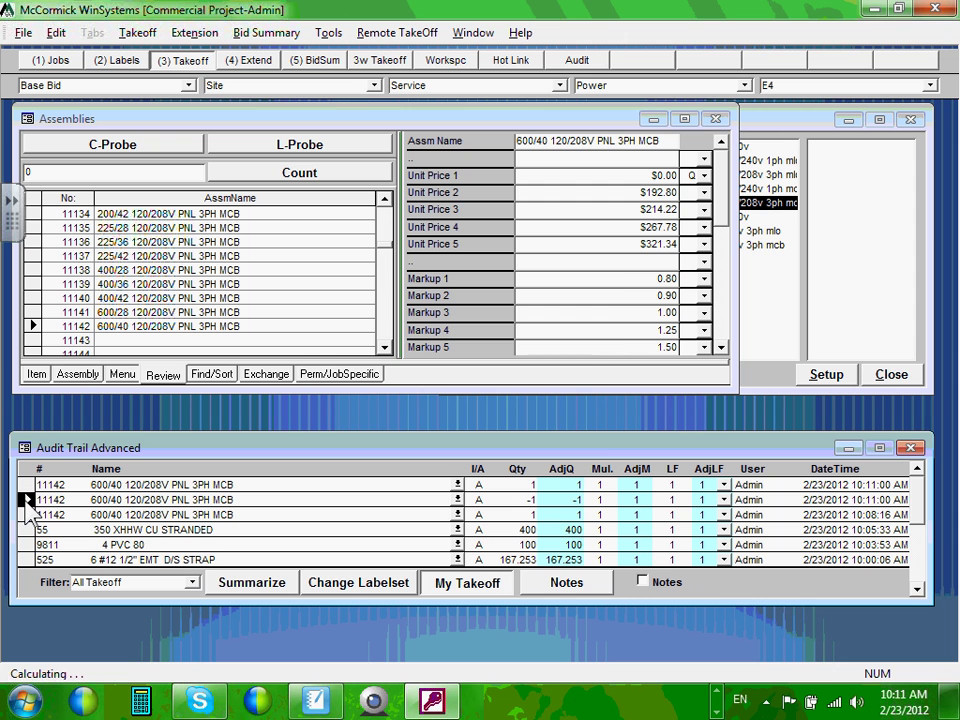
key("Delete")
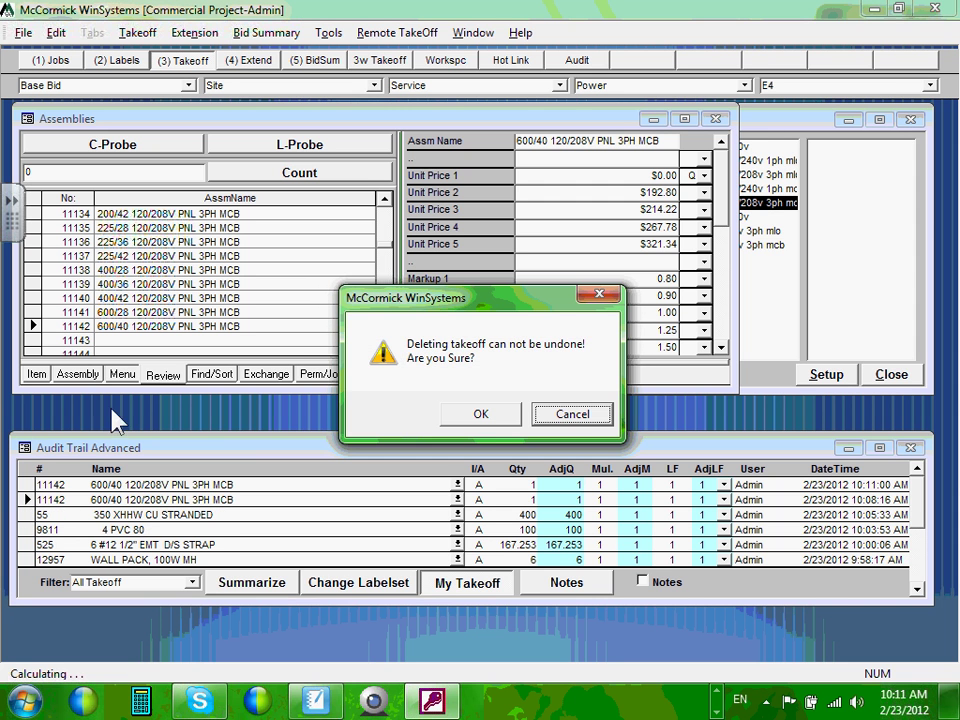
left_click(506, 411)
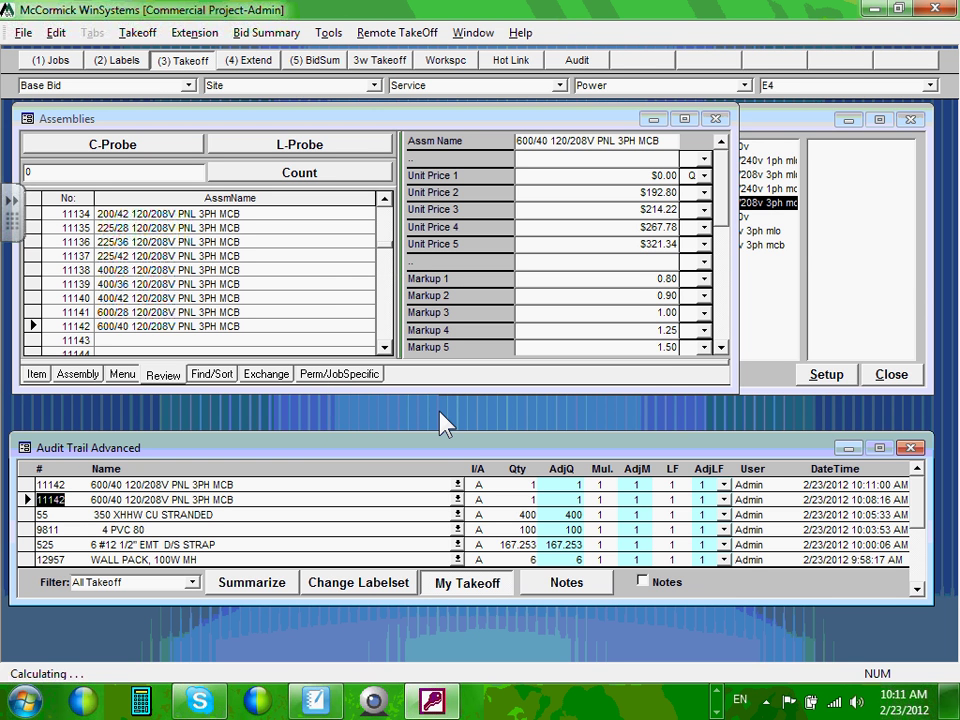
- Move the Audit Trail Advanced window up and stretch it taller so more takeoff entries fit
left_click_drag(478, 450, 484, 414)
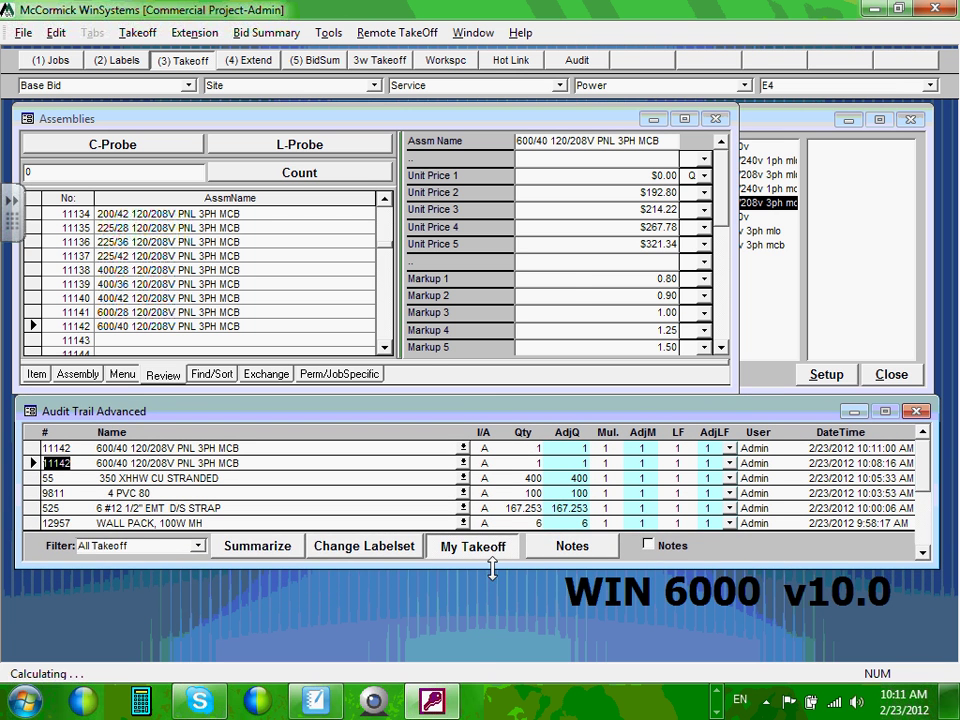
left_click_drag(493, 567, 494, 656)
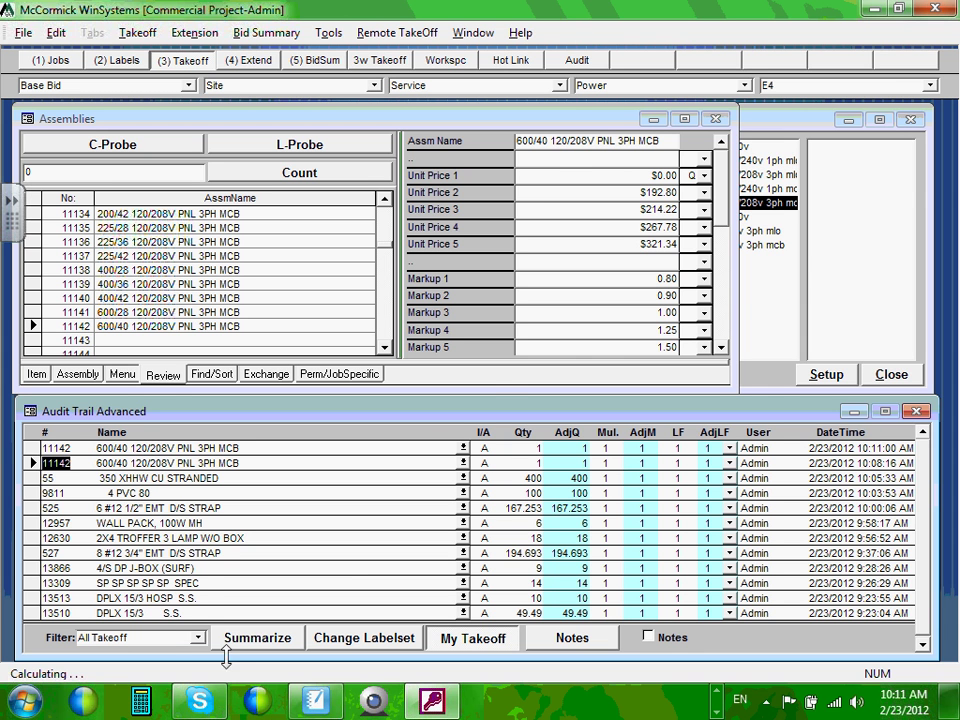
- Filter the audit trail to All Current Labels, compare it against All Takeoff, and reapply All Current Labels
left_click(198, 638)
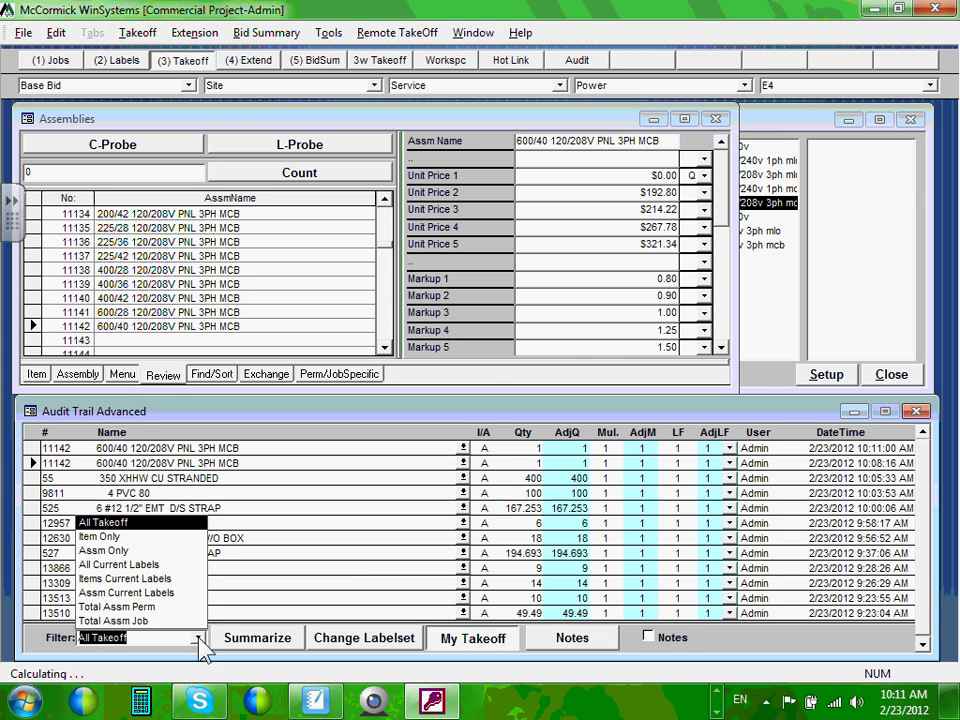
left_click(160, 565)
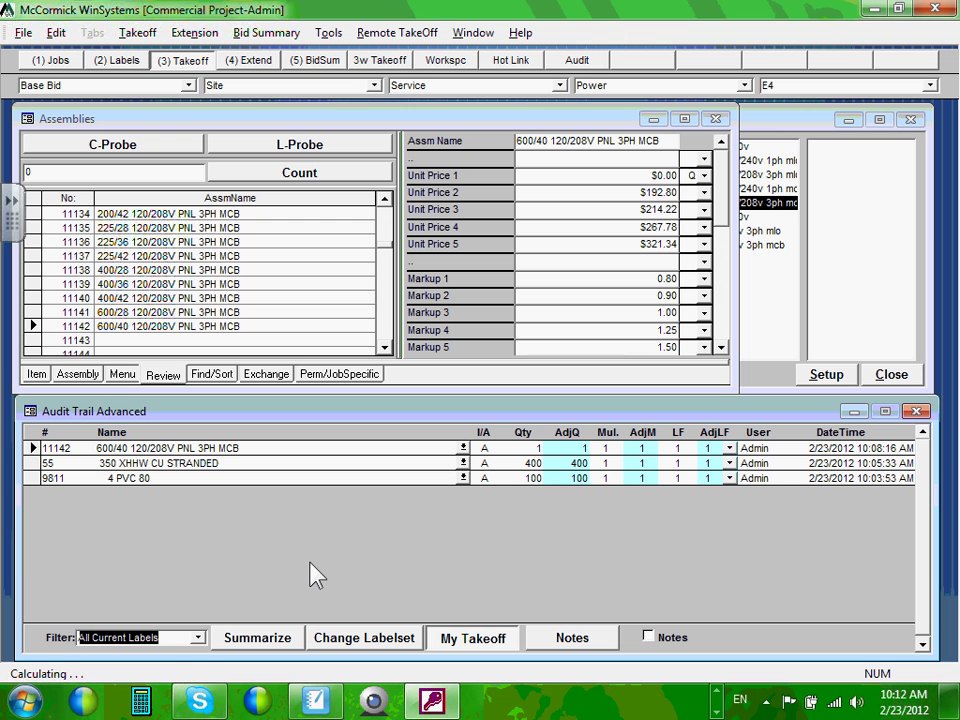
left_click(197, 637)
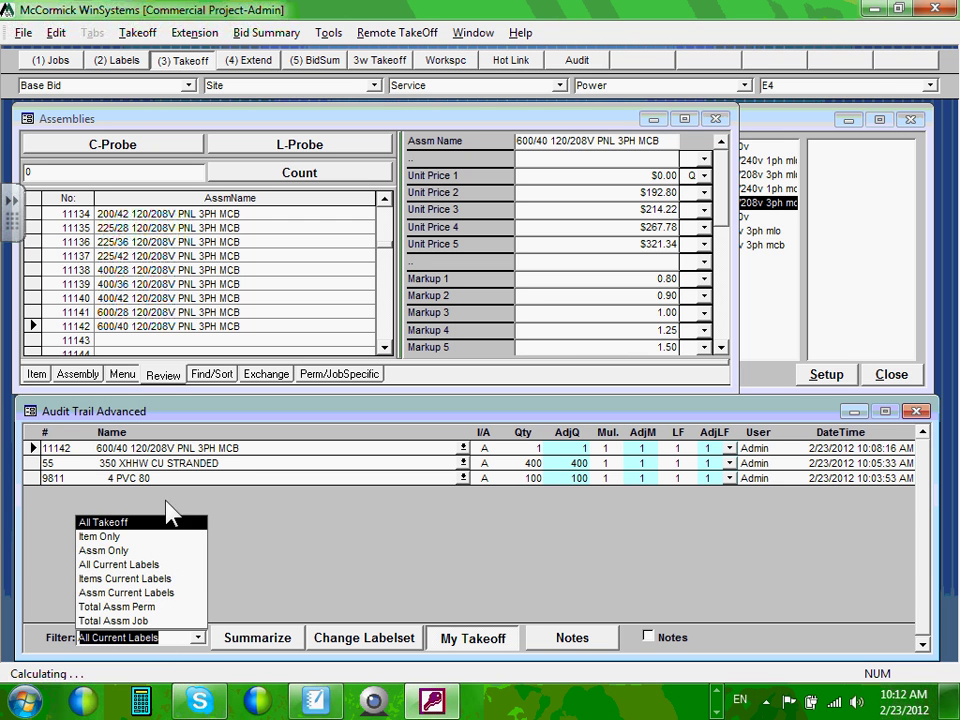
left_click(150, 521)
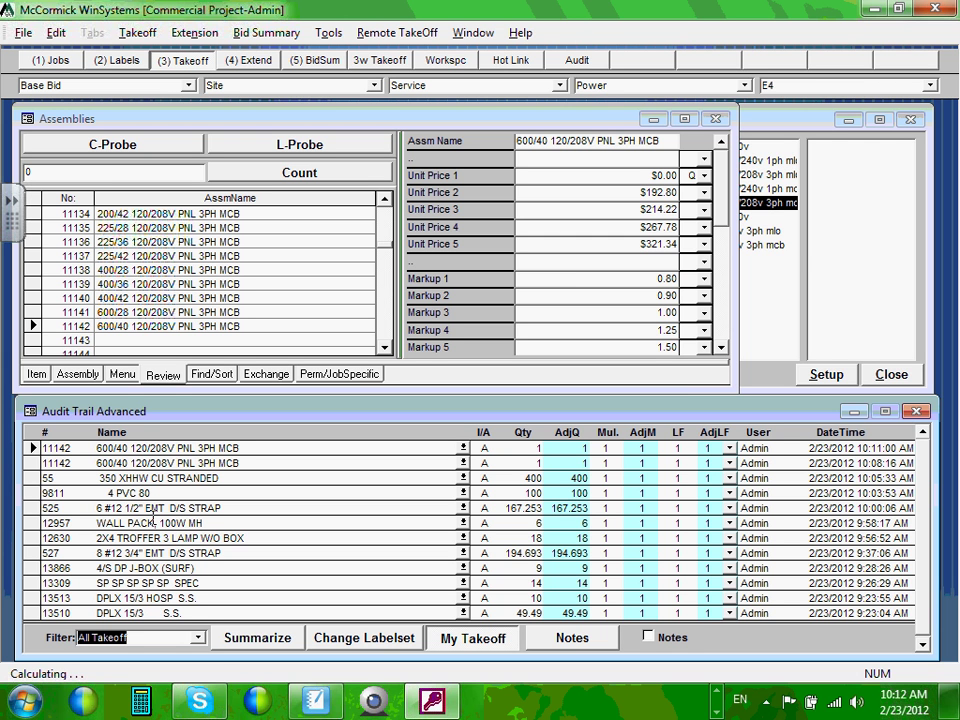
left_click(197, 637)
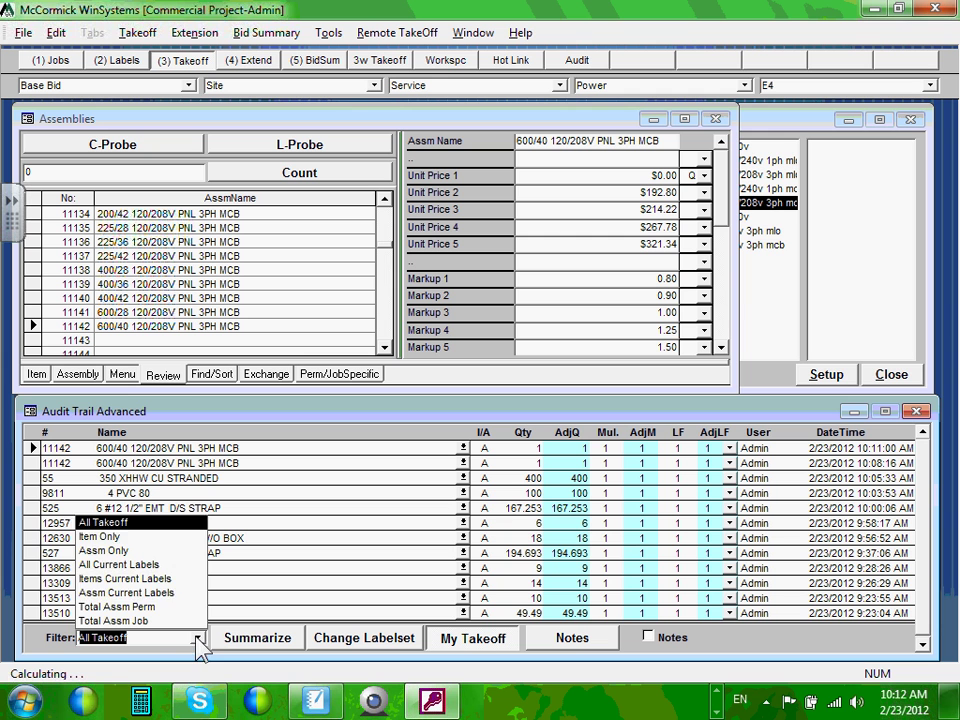
left_click(197, 569)
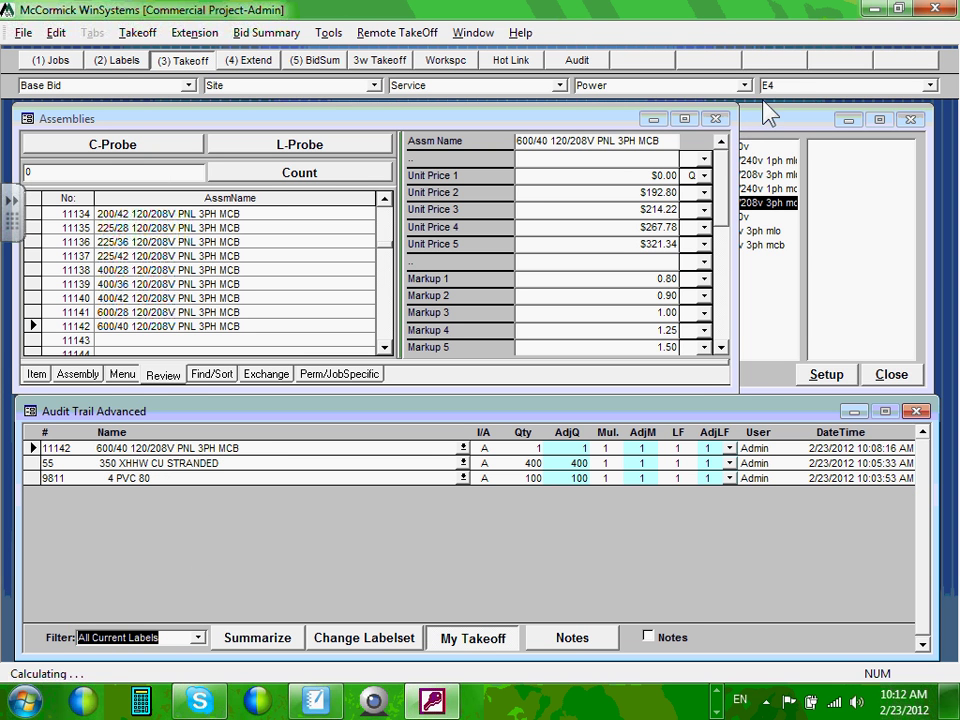
- Check the current-label takeoff for drawings E6 and E5, restoring the drawing label to E4 and the audit trail filter to All Takeoff
left_click(929, 86)
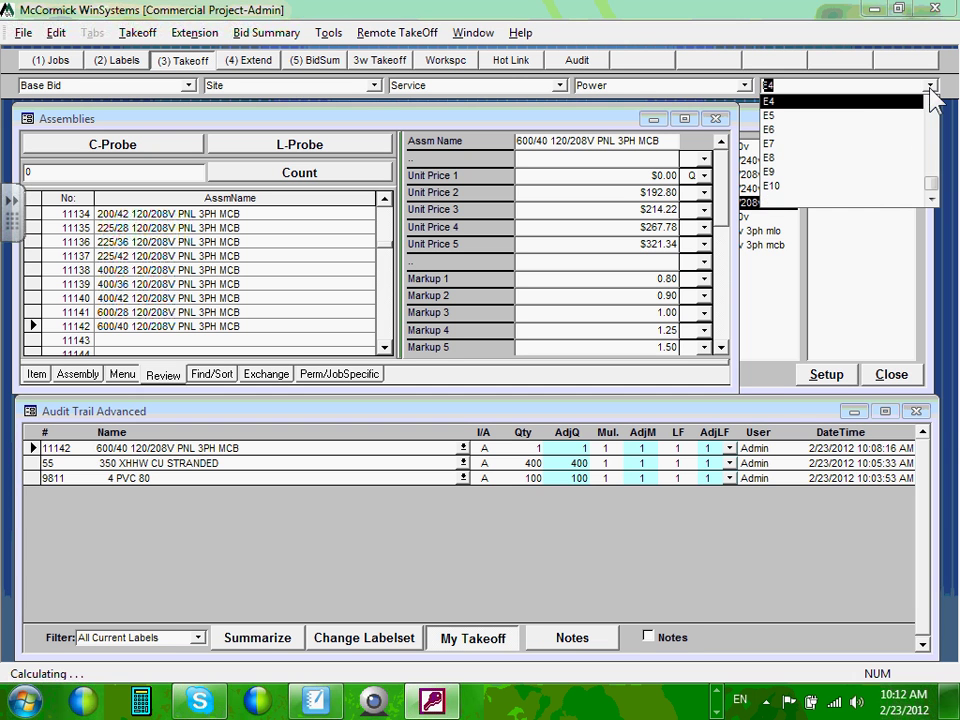
left_click(800, 130)
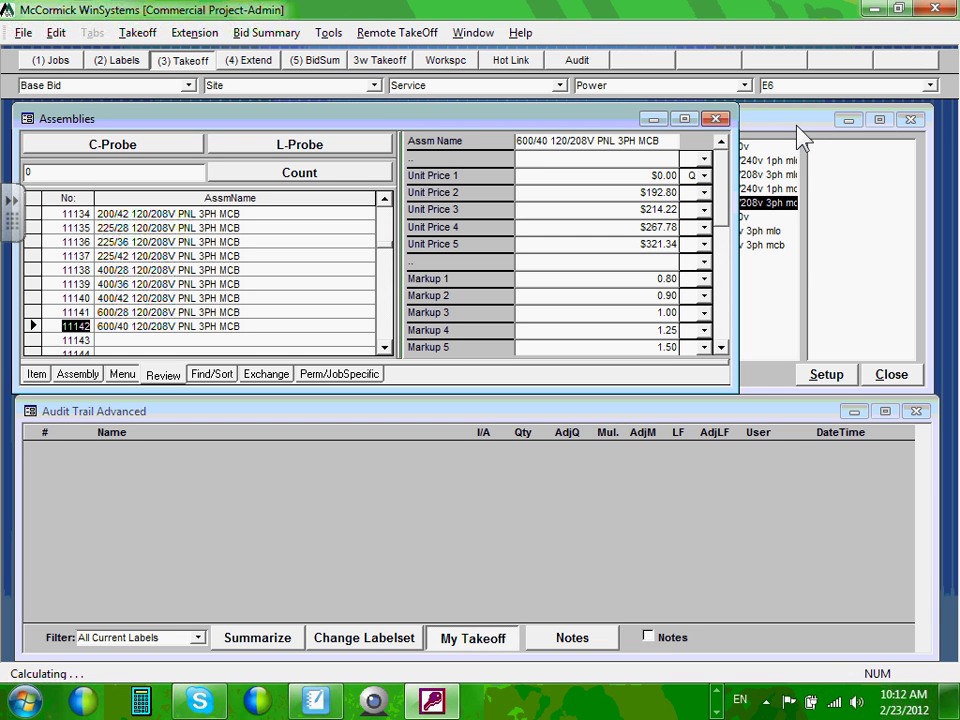
left_click(930, 85)
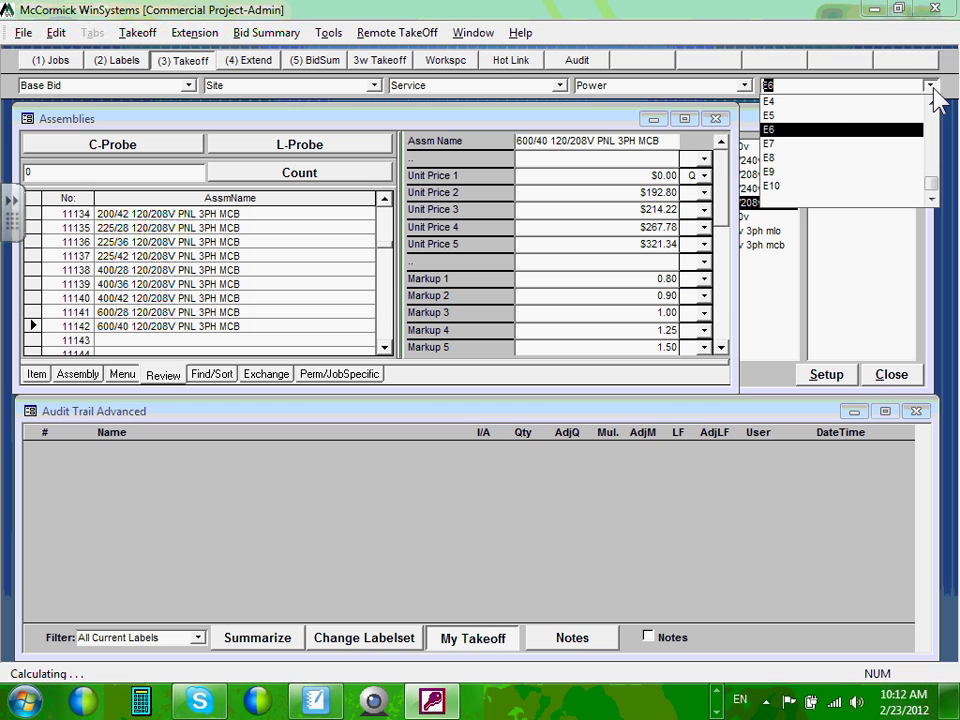
left_click(798, 116)
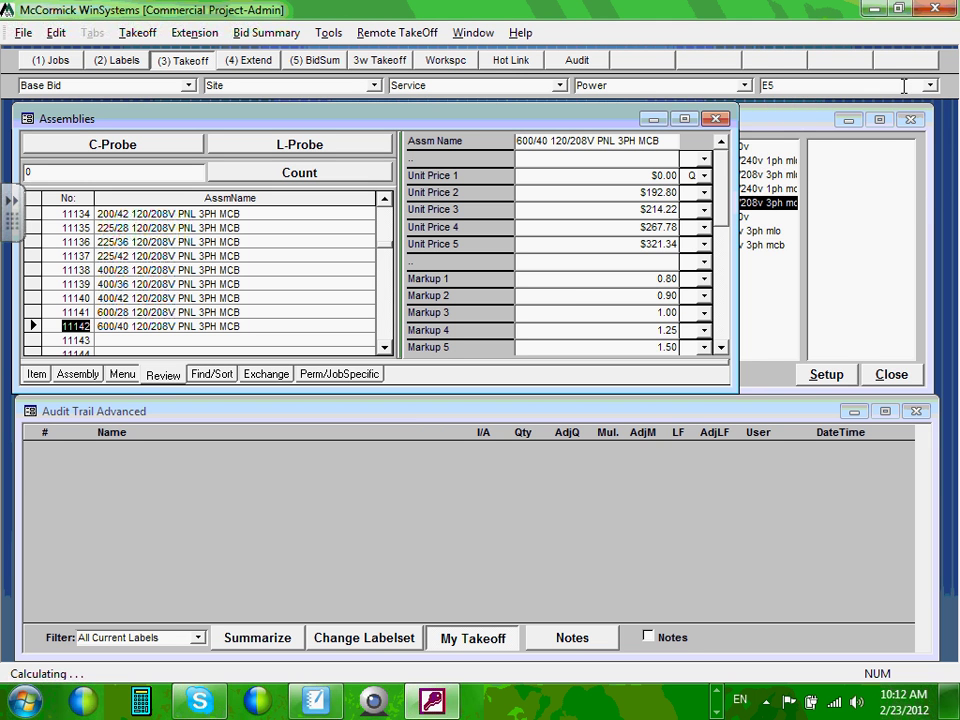
left_click(930, 85)
left_click(796, 101)
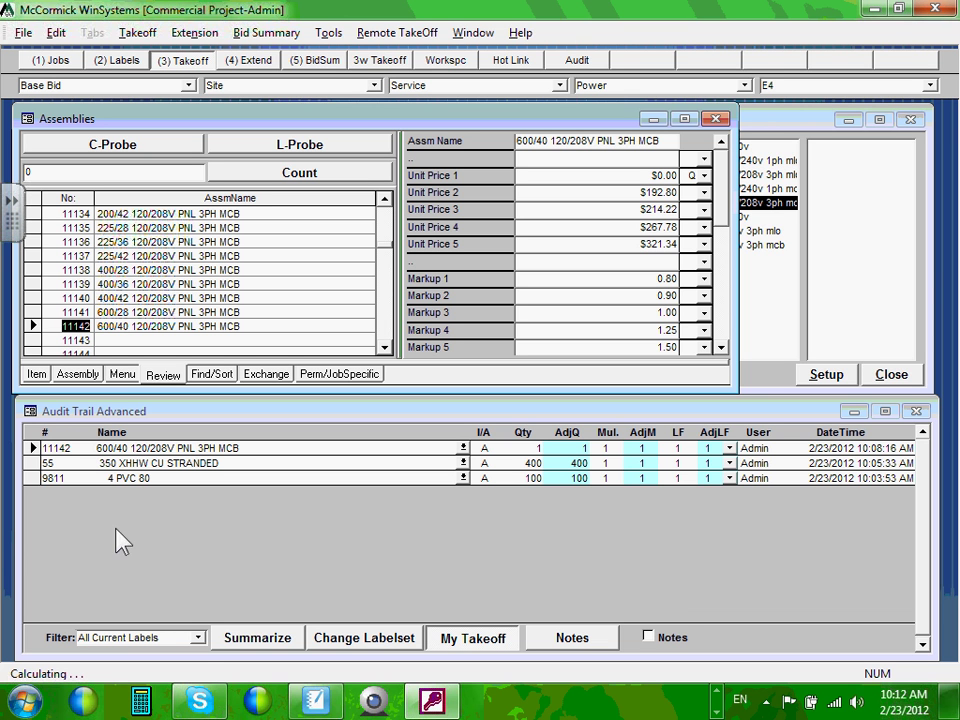
left_click(198, 640)
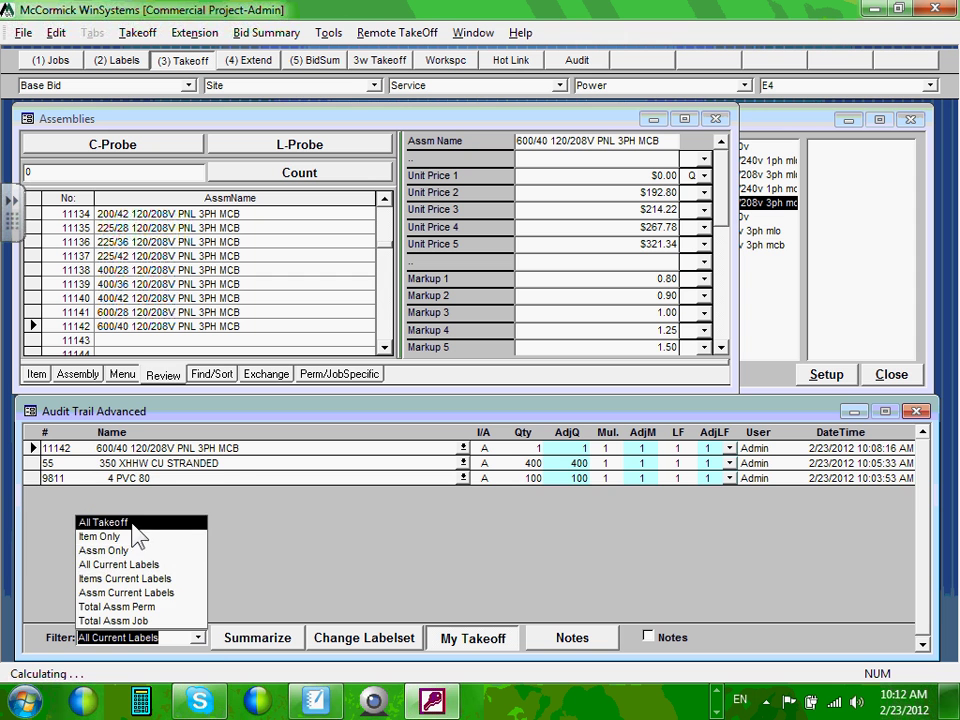
left_click(100, 521)
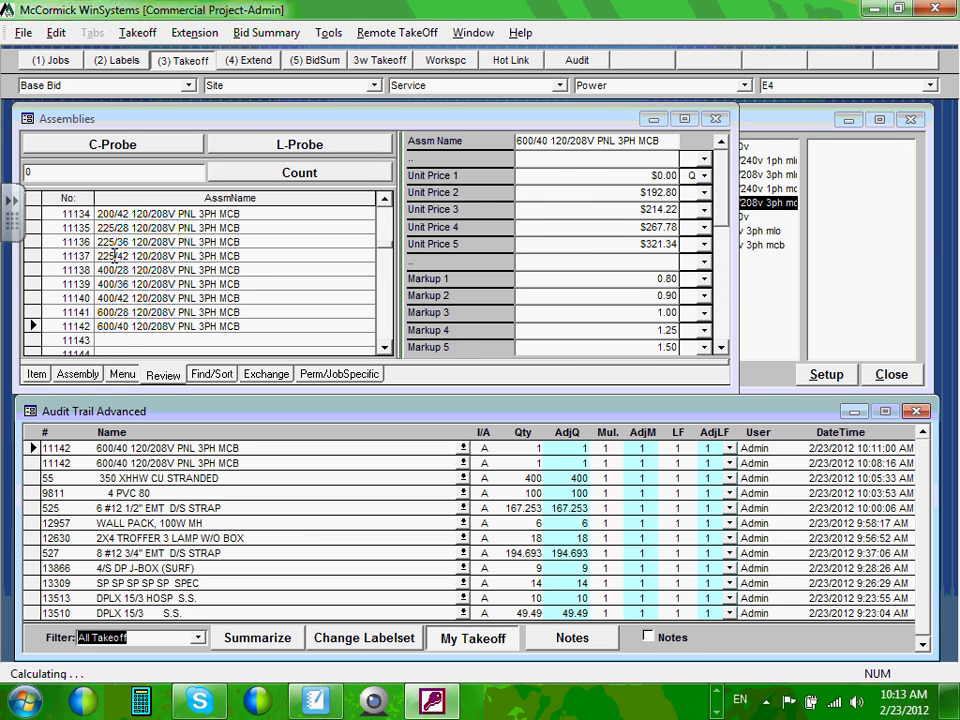
- Find the generator assemblies in the Equipment category and select 250 KW GENERATOR
left_click(88, 374)
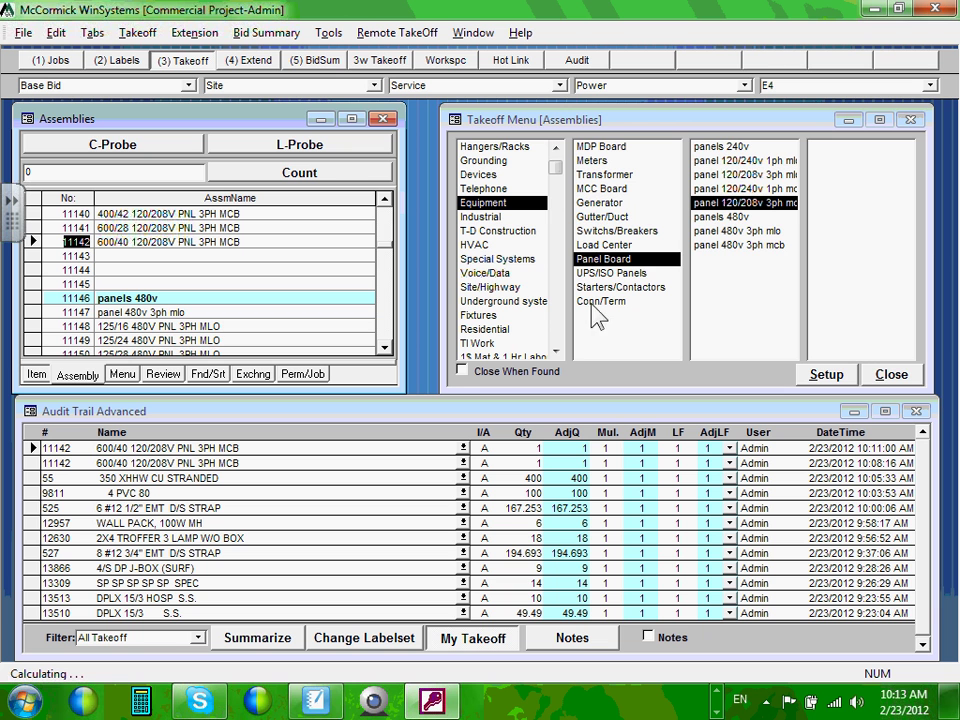
left_click(603, 204)
left_click(733, 150)
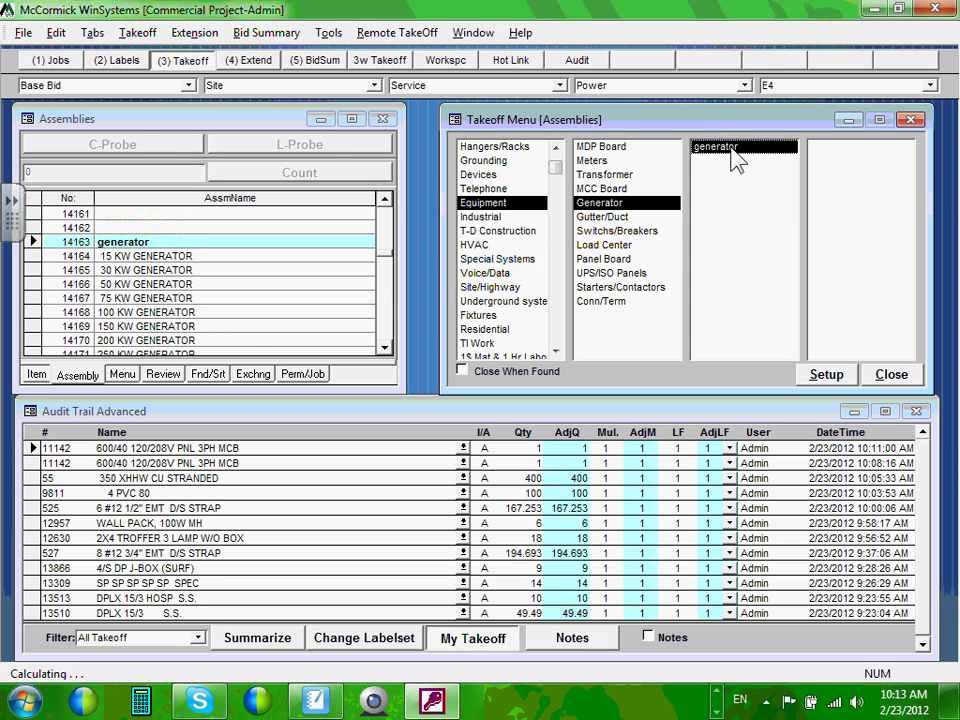
left_click(384, 348)
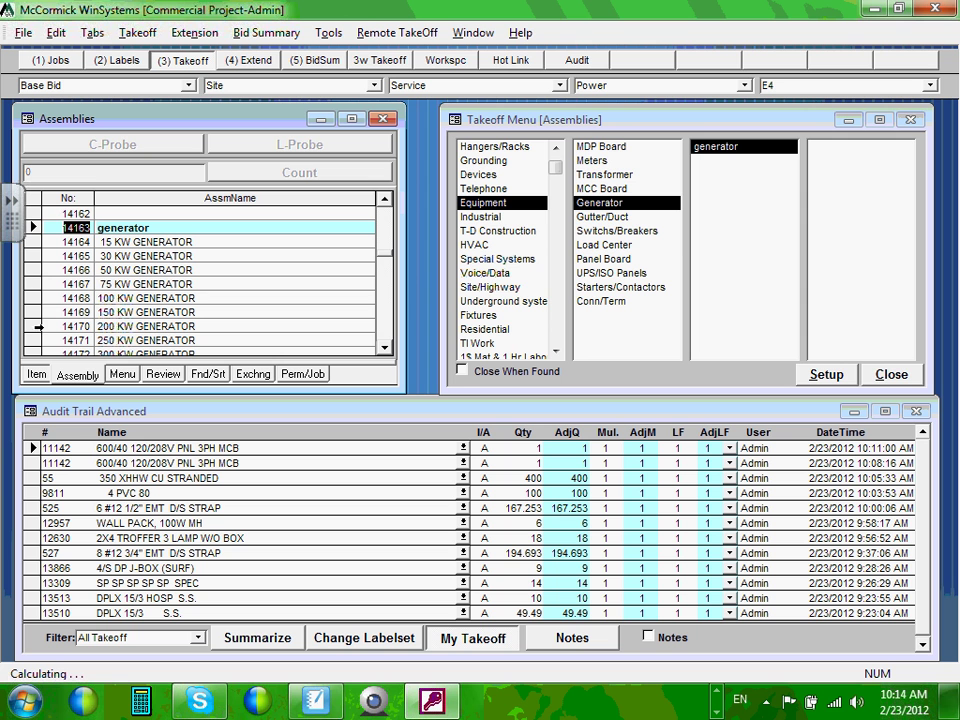
left_click(44, 341)
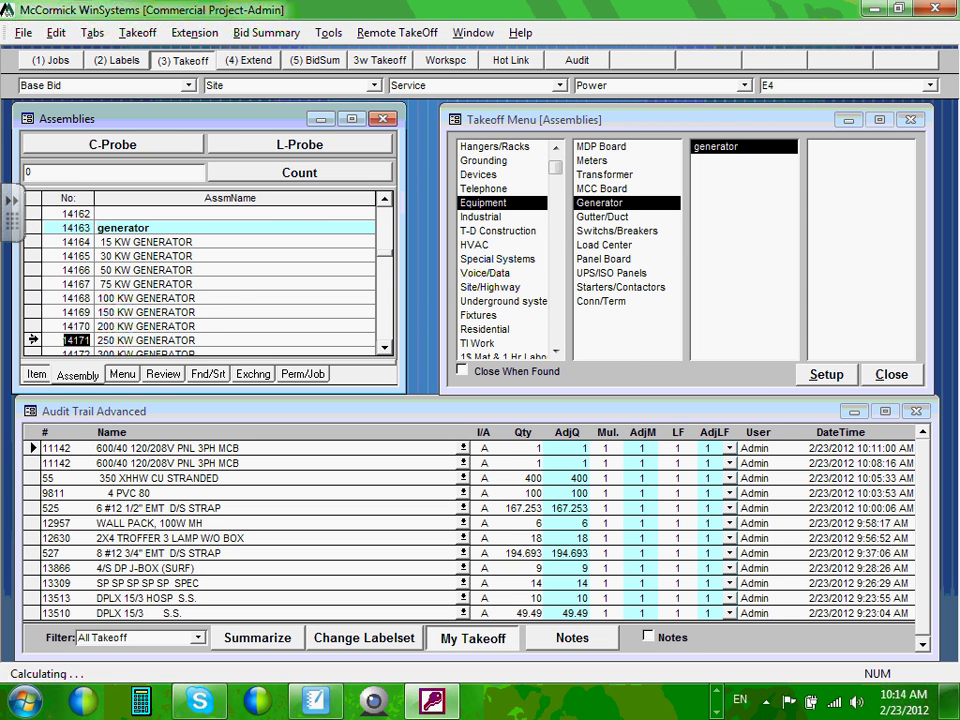
- Set the 250 KW GENERATOR's Unit Price 1 code to Q, take off a quantity of 1, and return to the assembly list
left_click(160, 376)
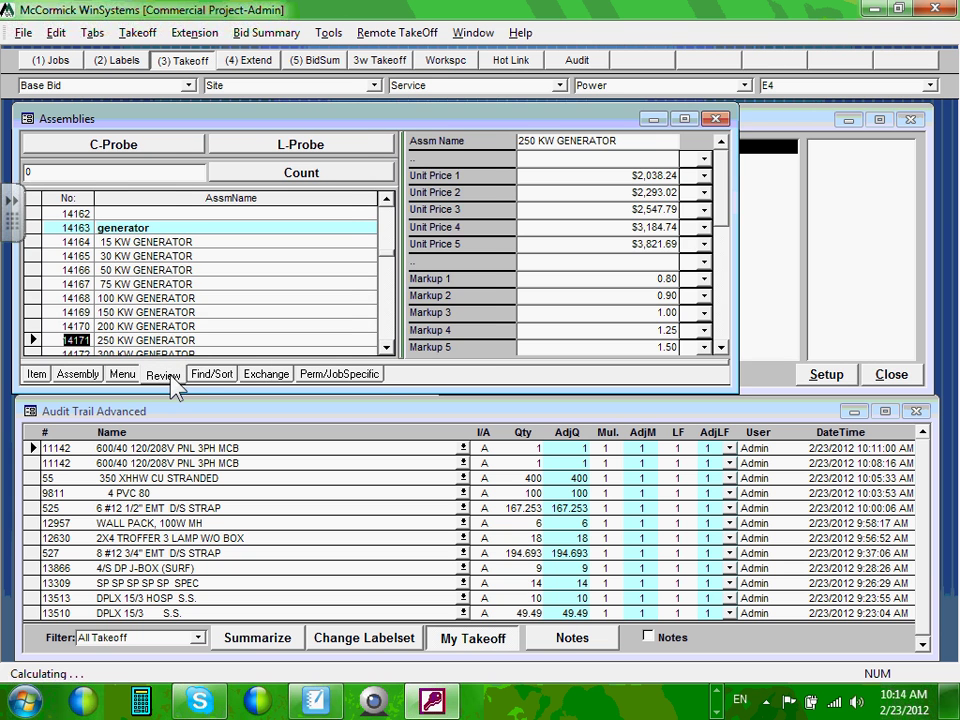
left_click(704, 176)
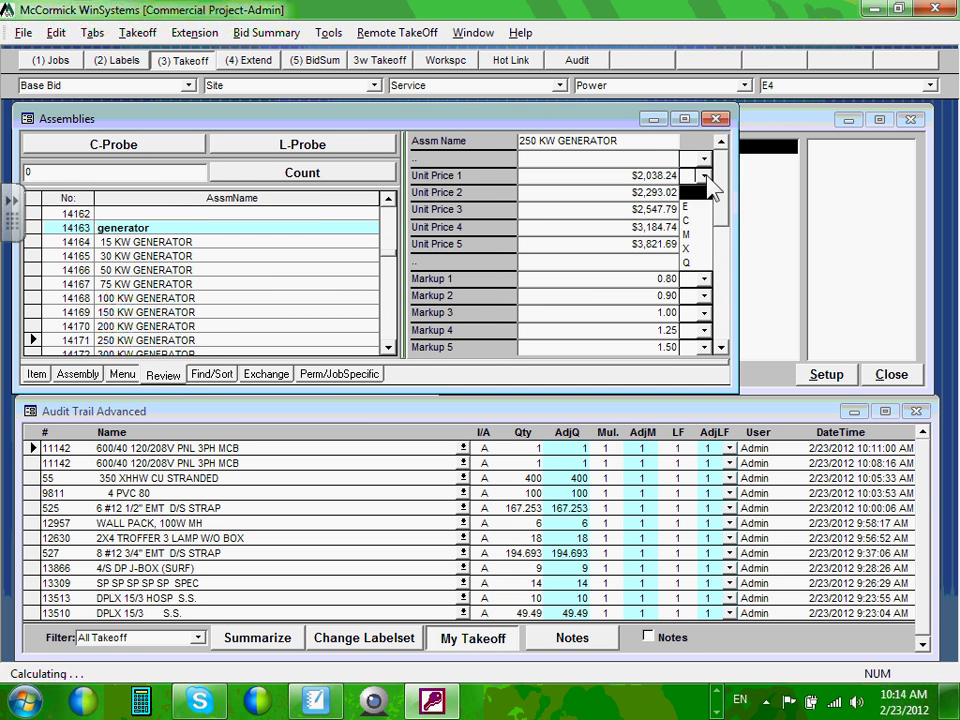
left_click(689, 264)
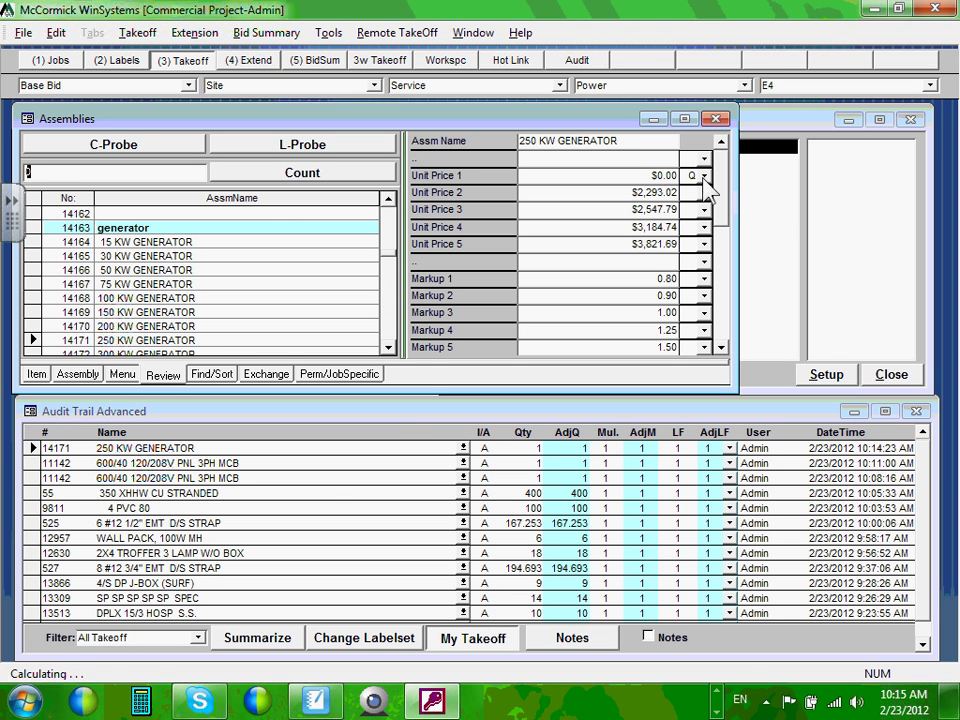
left_click(704, 178)
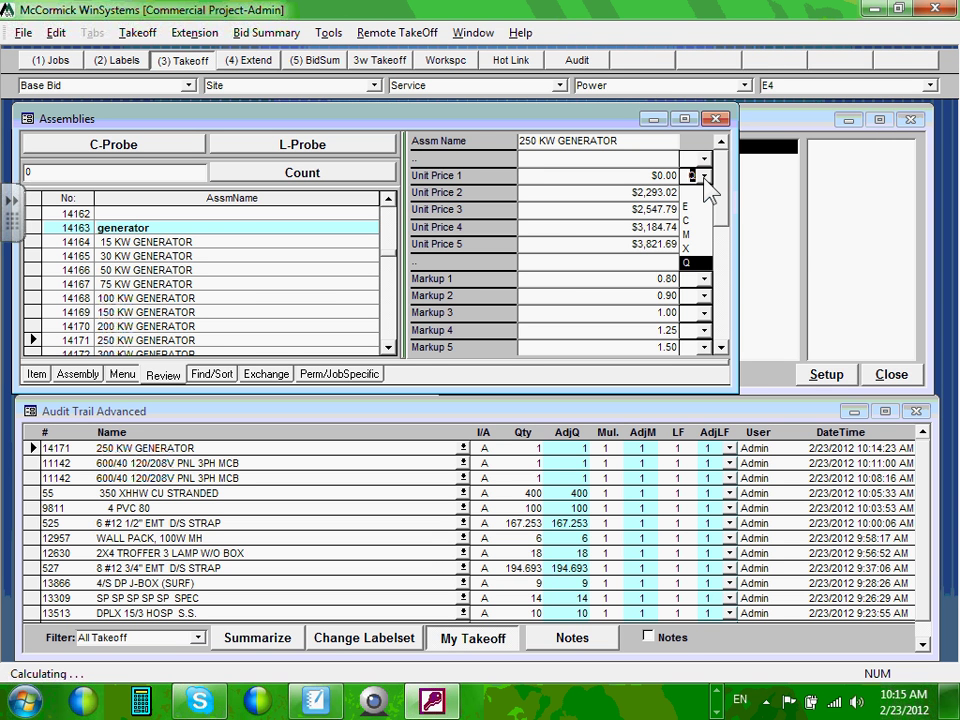
left_click(704, 180)
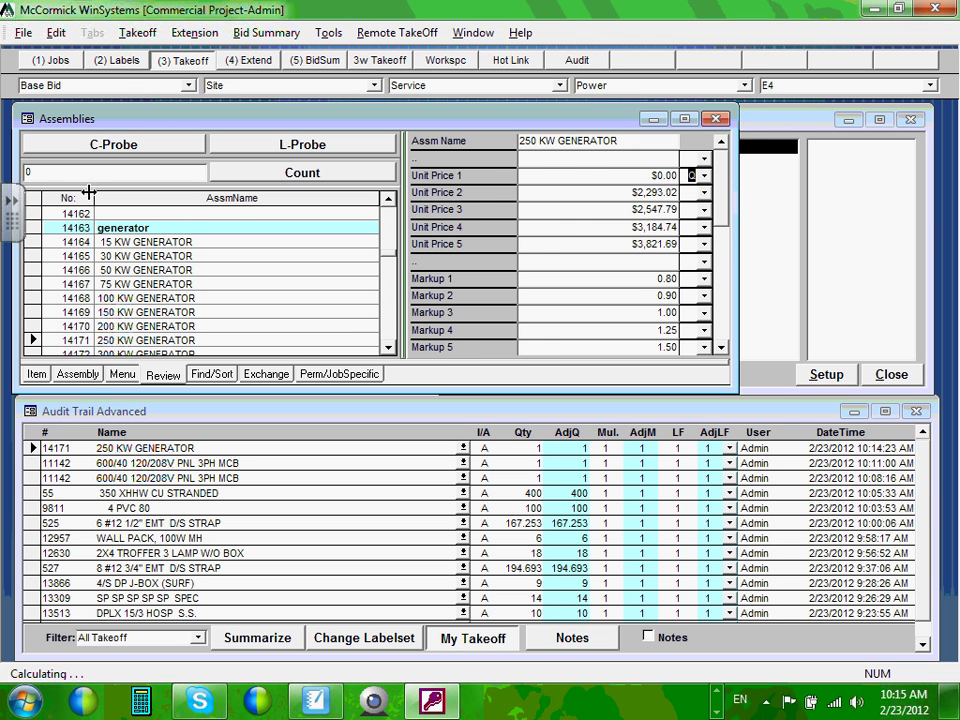
left_click(76, 375)
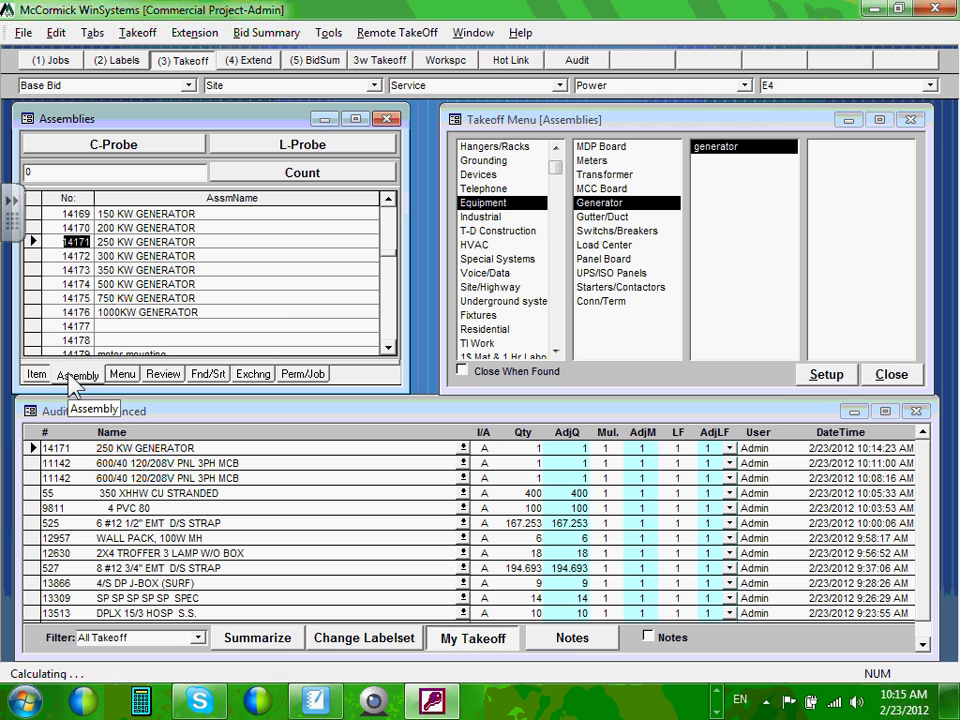
left_click(499, 207)
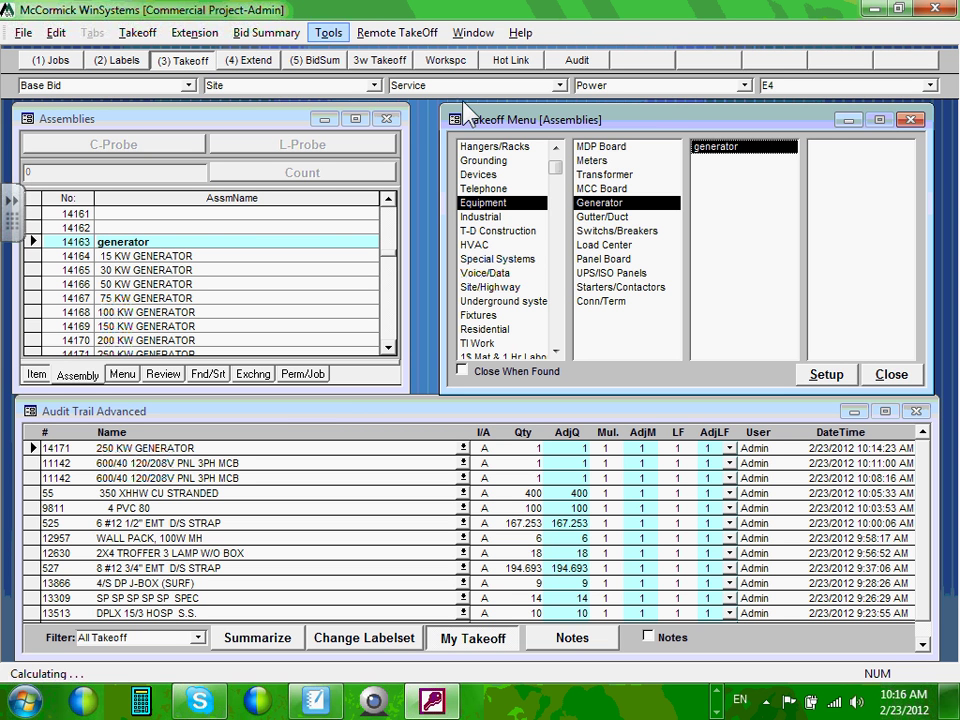
- Open the help contents, look through the Login Screen, Extension and Specifications topics, and close the help
left_click(519, 34)
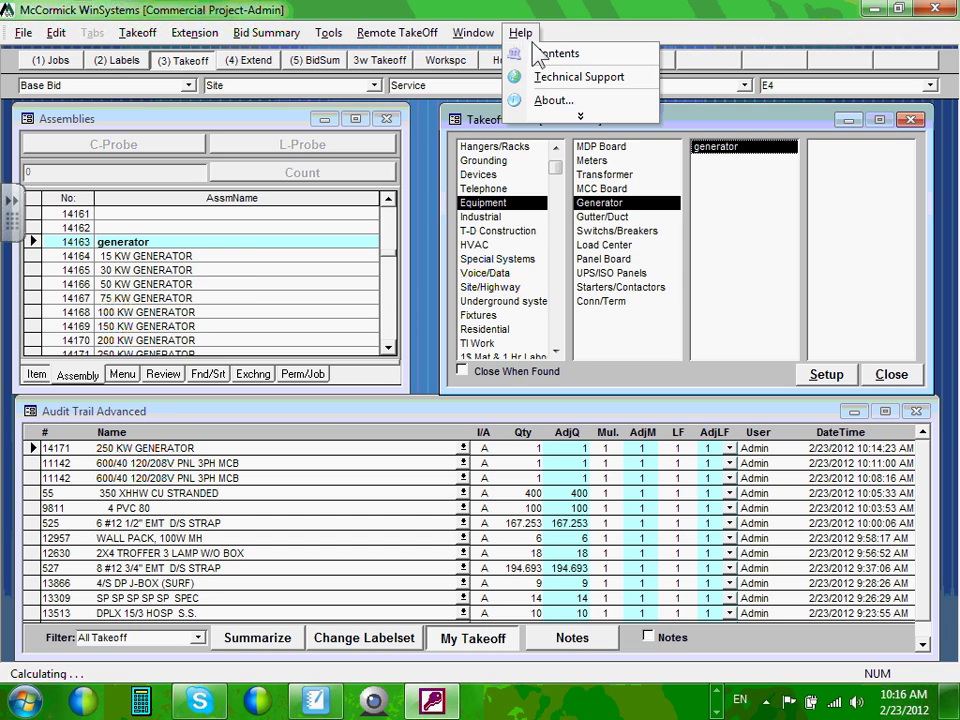
left_click(550, 56)
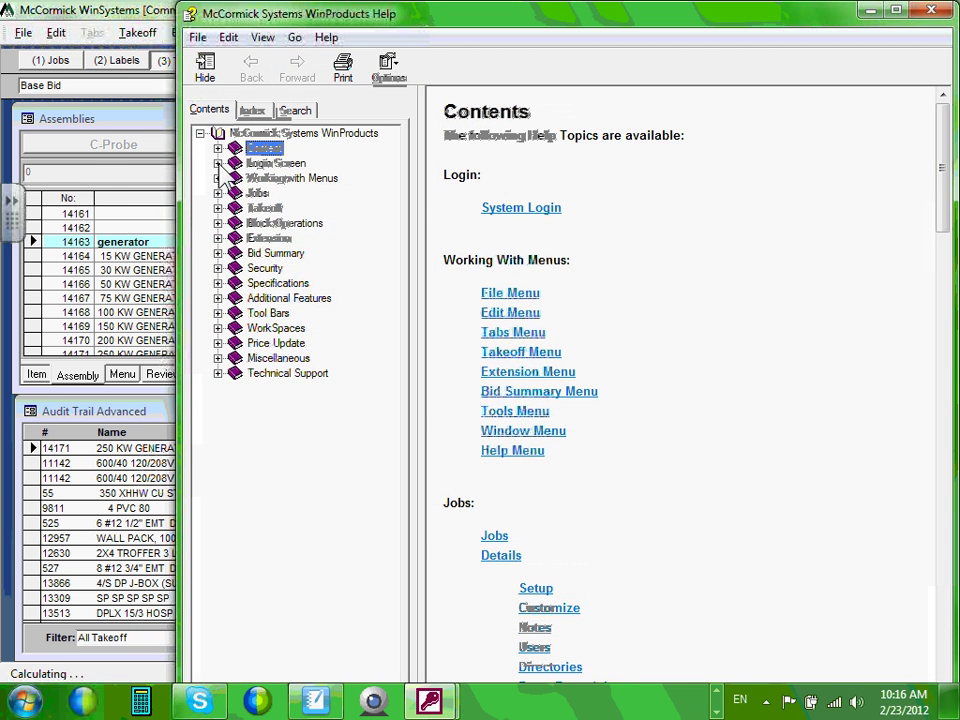
left_click(218, 163)
left_click(290, 178)
left_click(268, 253)
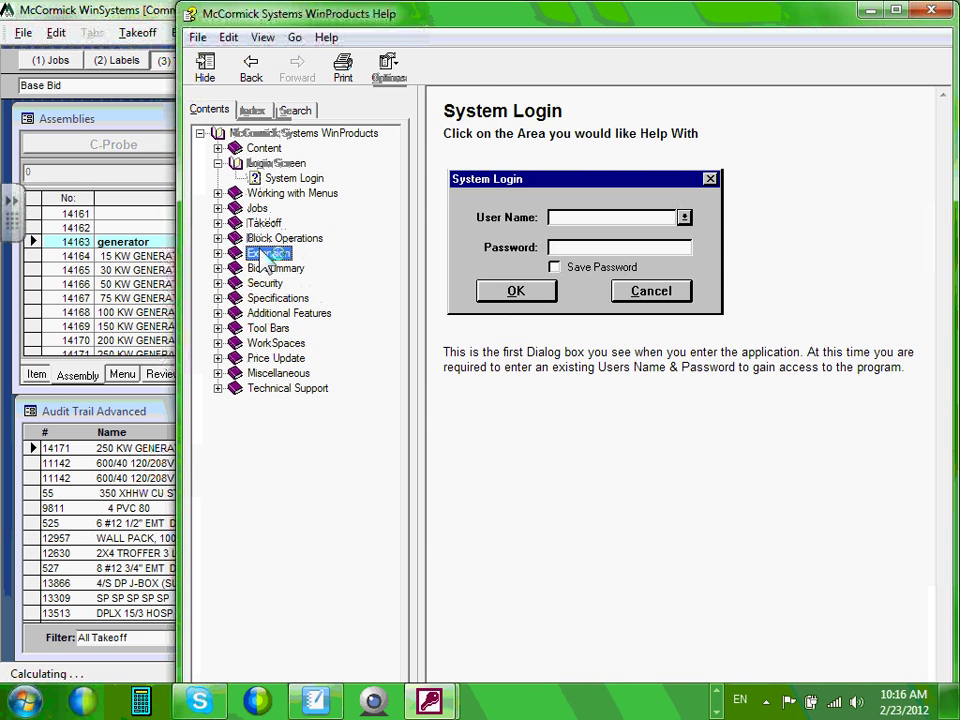
left_click(305, 313)
left_click(280, 435)
left_click(300, 388)
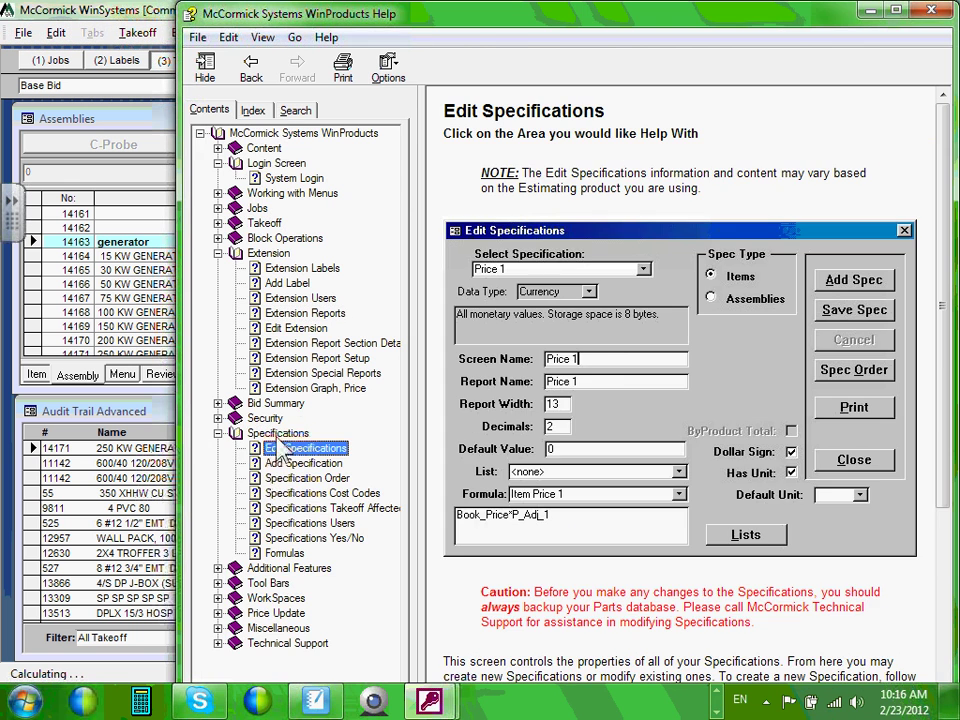
left_click(931, 10)
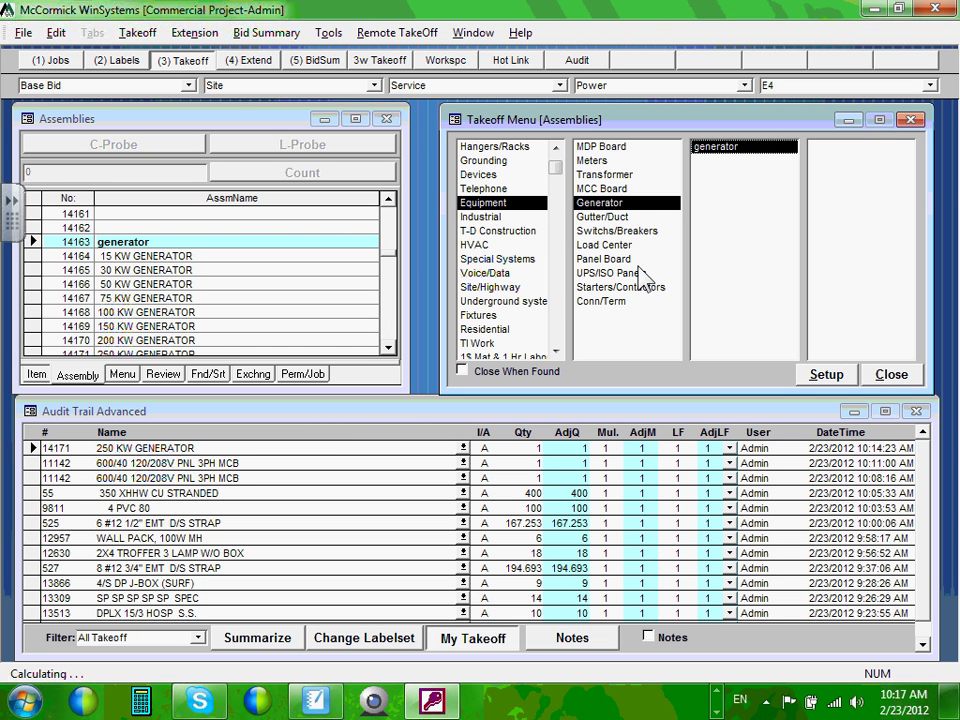
- Browse the takeoff menu's Meters, Switchs/Breakers and MCC Board groups under Equipment, plus the Industrial and underground systems categories
left_click(600, 160)
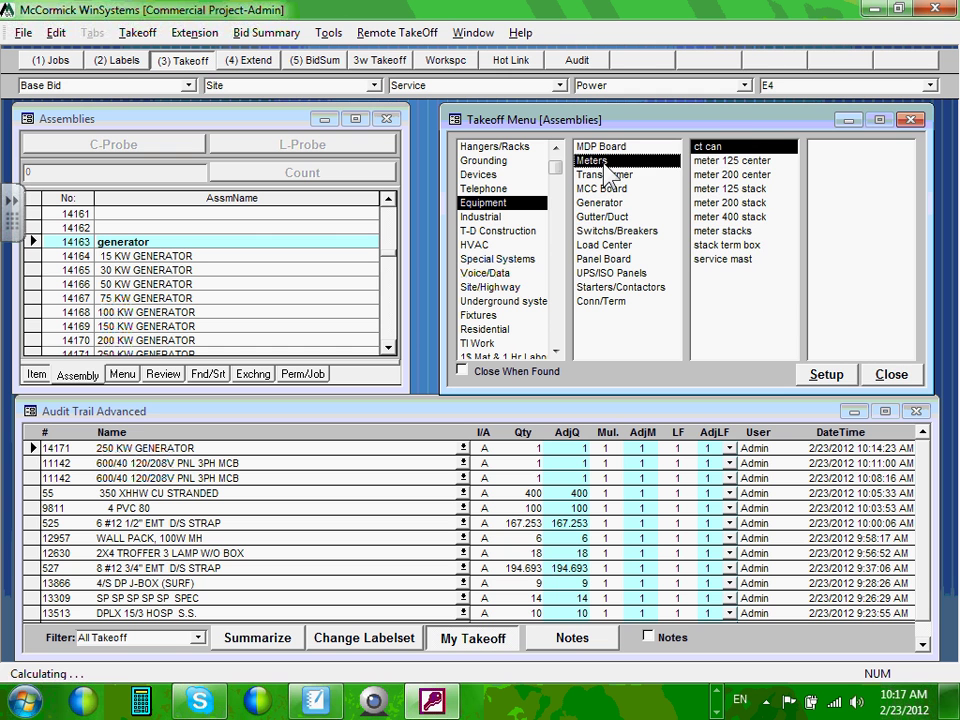
left_click(615, 231)
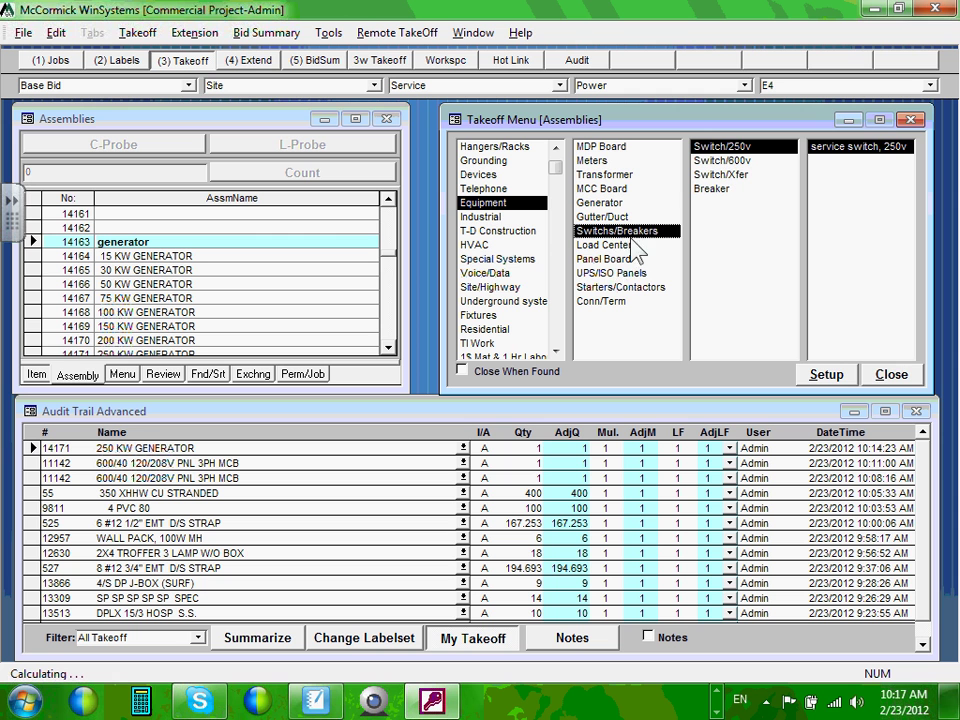
left_click(610, 188)
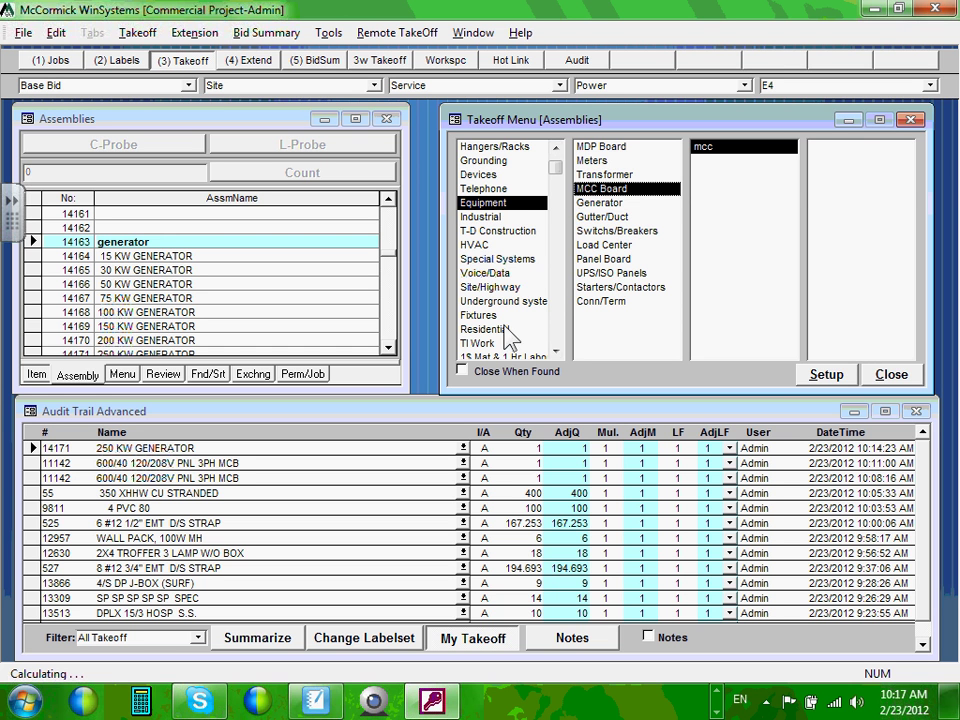
left_click(494, 218)
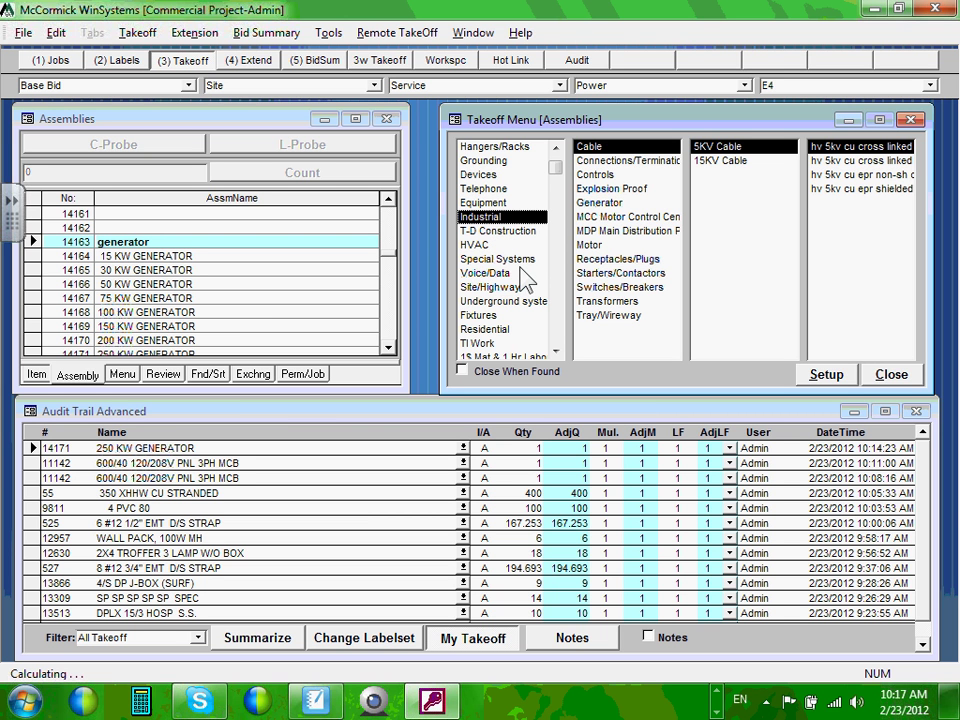
left_click(514, 302)
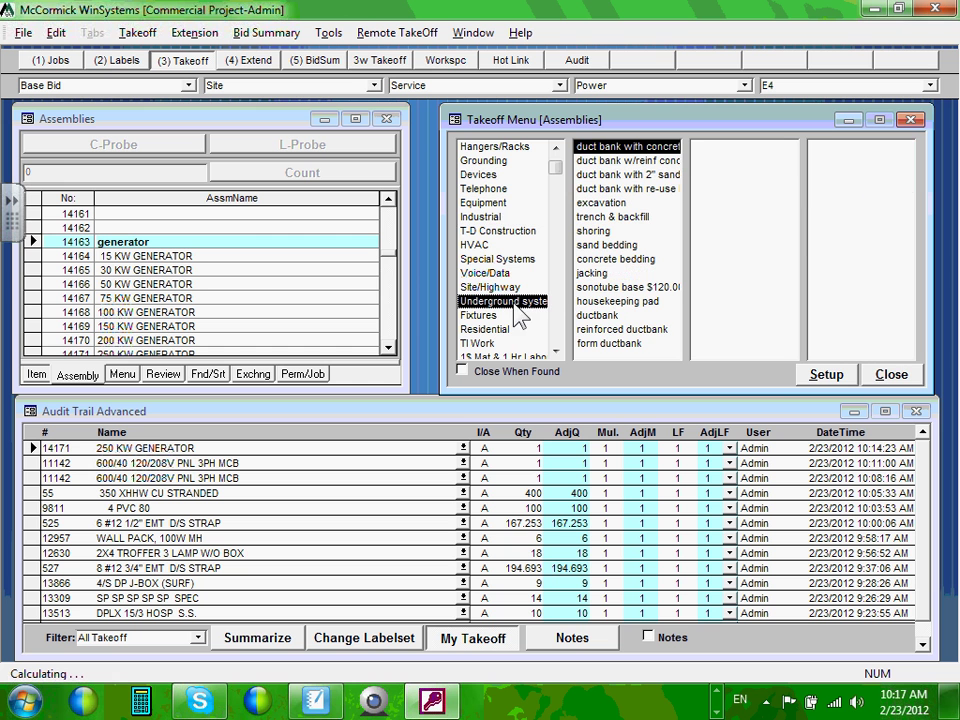
scroll(558, 147, "up", 2)
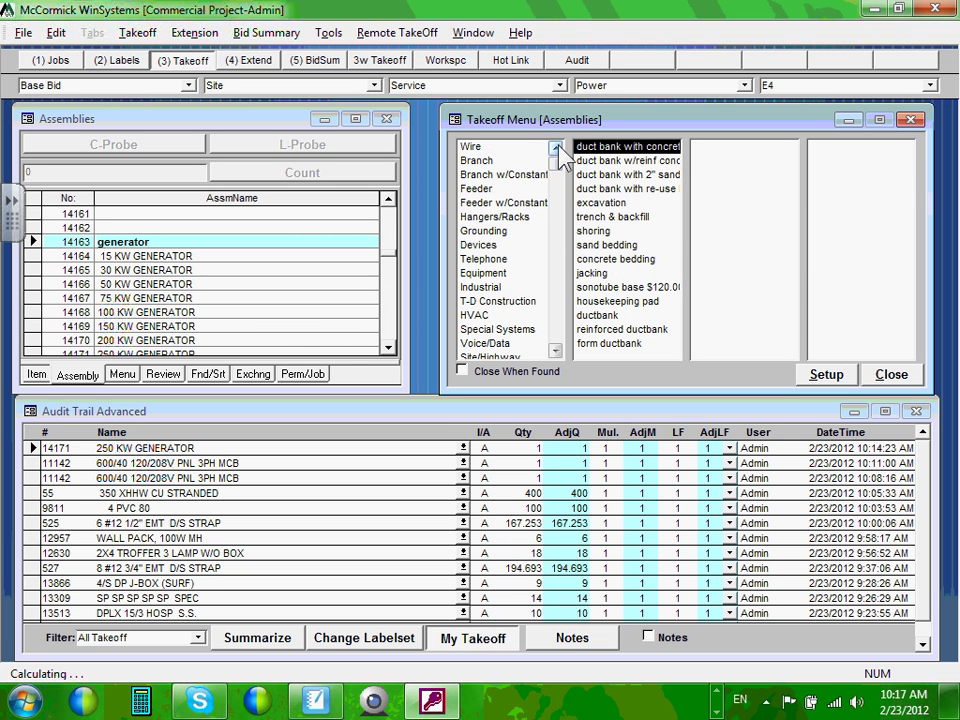
- Take off 2 of the 5/8"X8' GA GRND ROD W/C and 3 of the 5/8"X8' GRND ROD W/CLMP assemblies under Grounding
left_click(489, 232)
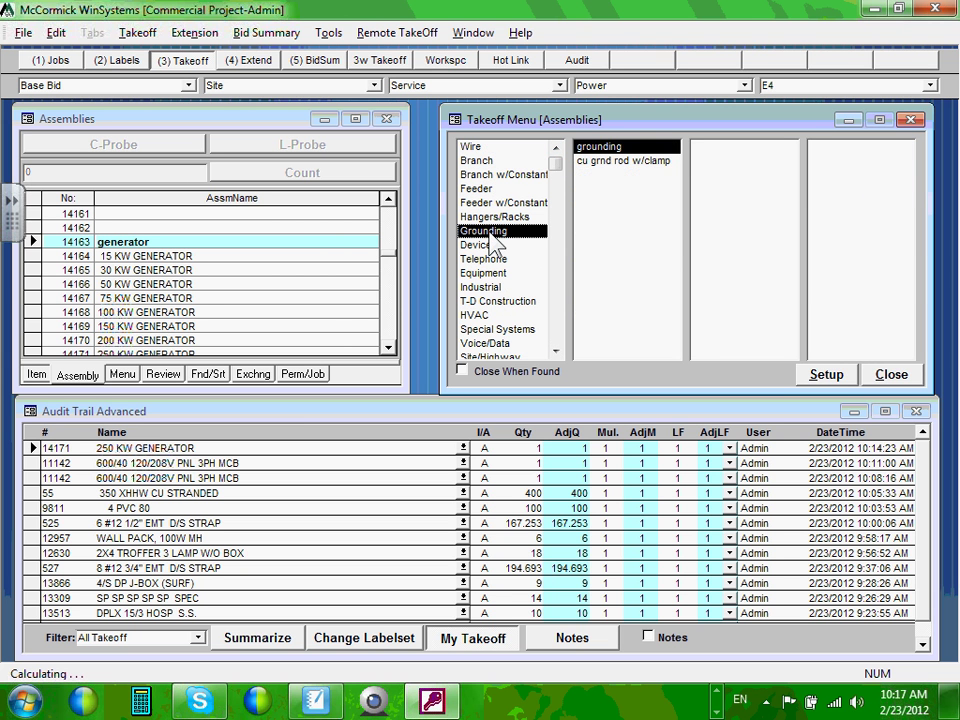
left_click(620, 152)
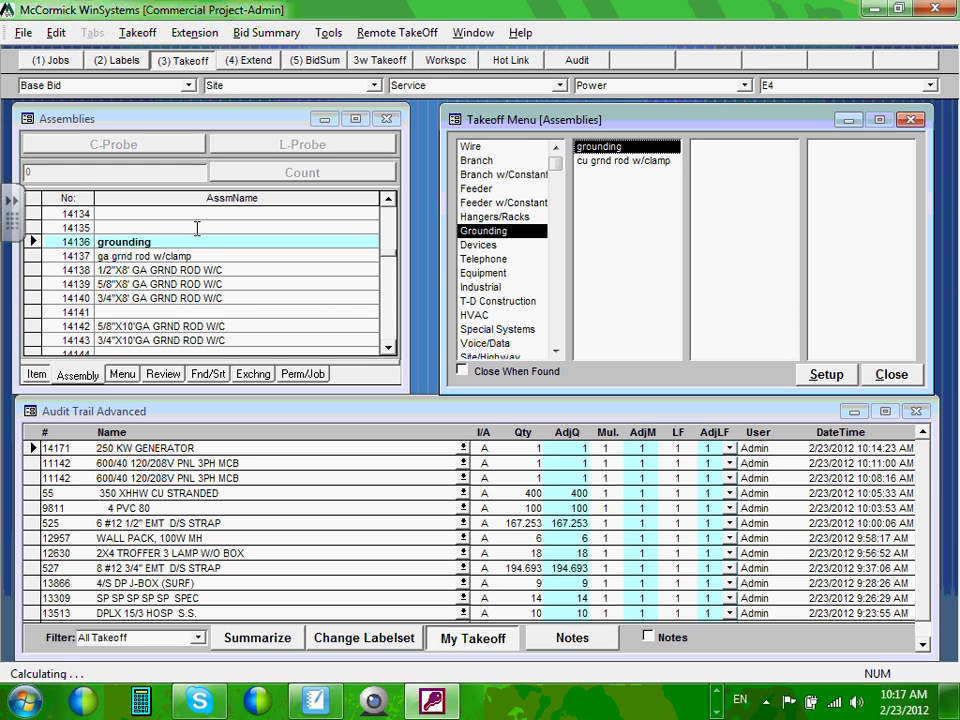
left_click(80, 257)
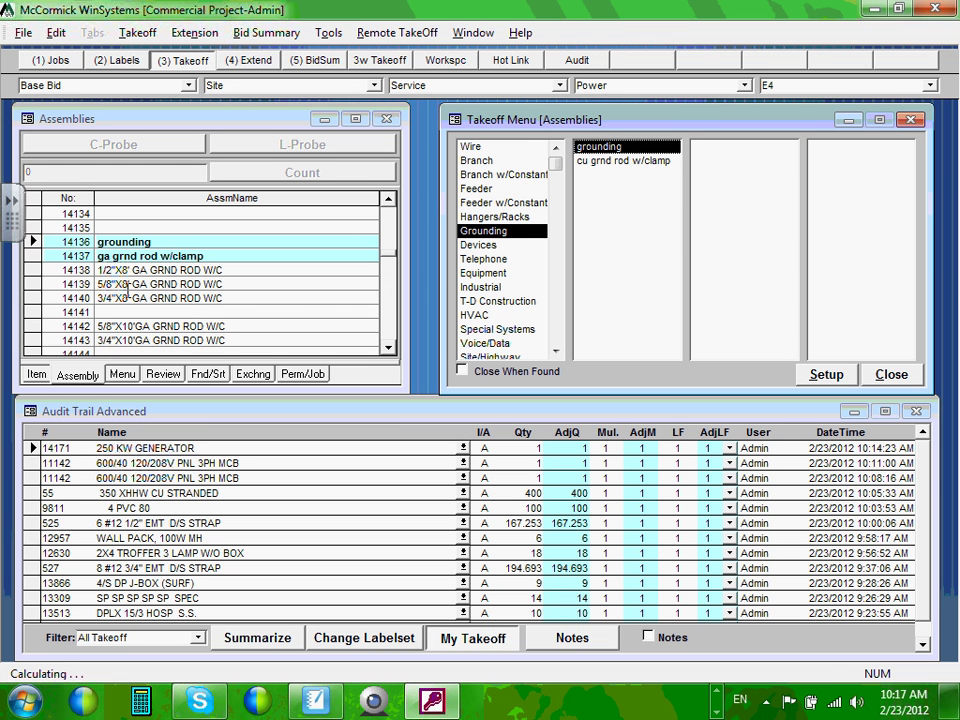
left_click(72, 285)
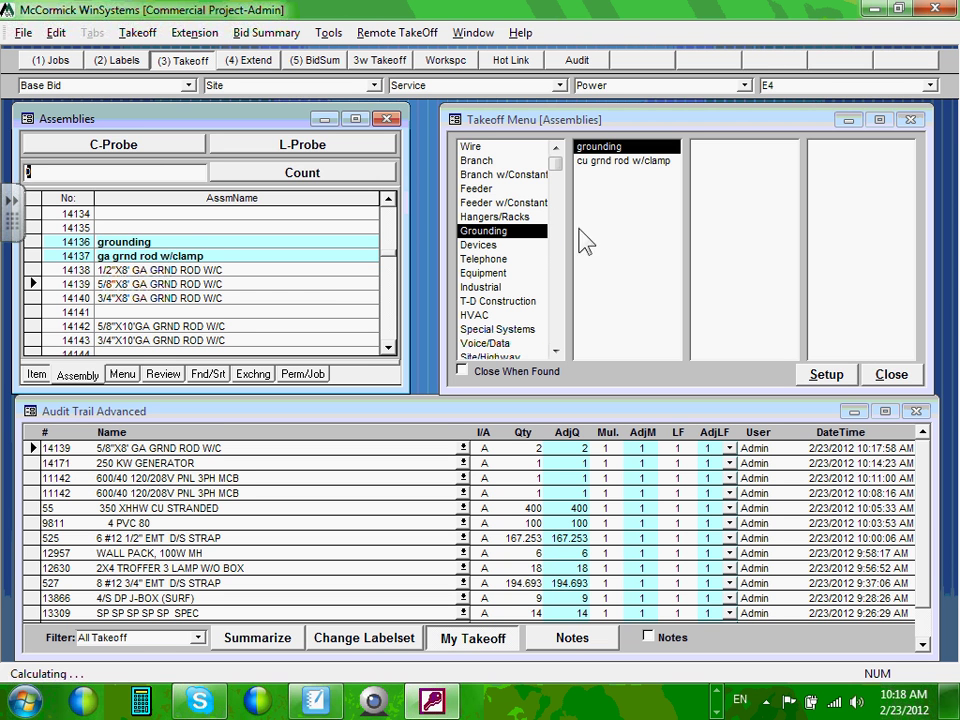
left_click(618, 166)
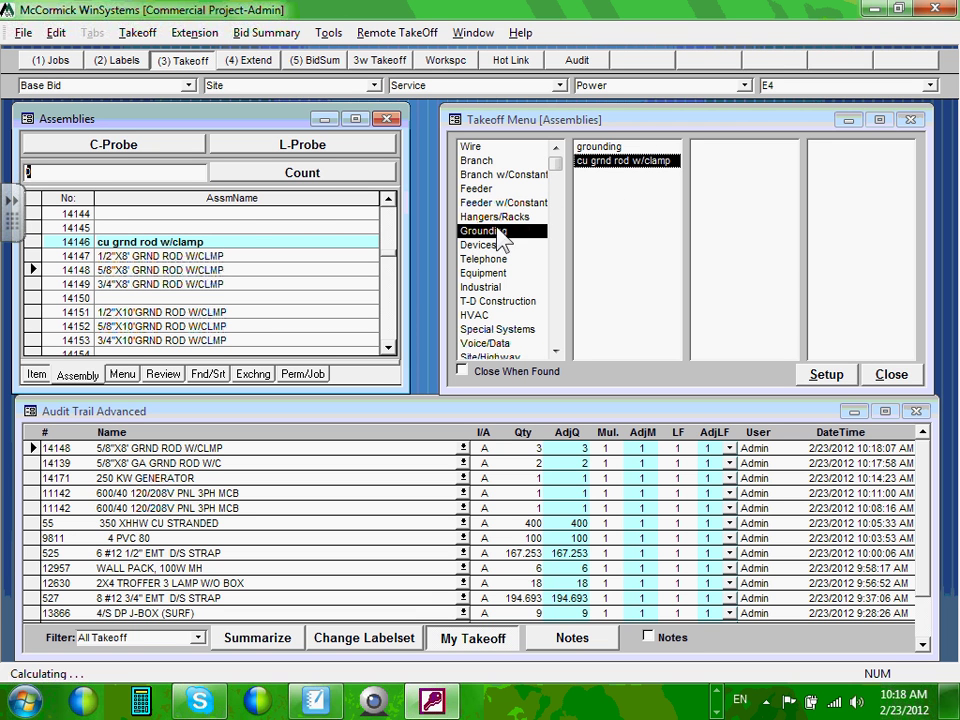
- Find the encl cb 1p 250v assemblies in the Breaker group of Switchs/Breakers under Equipment
left_click(492, 260)
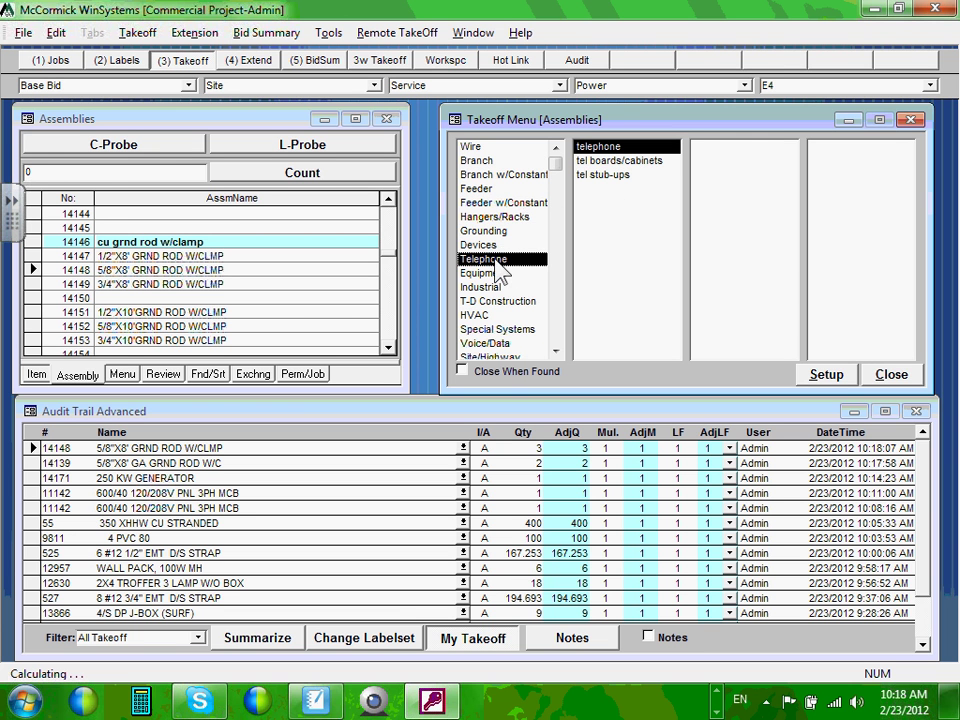
left_click(496, 273)
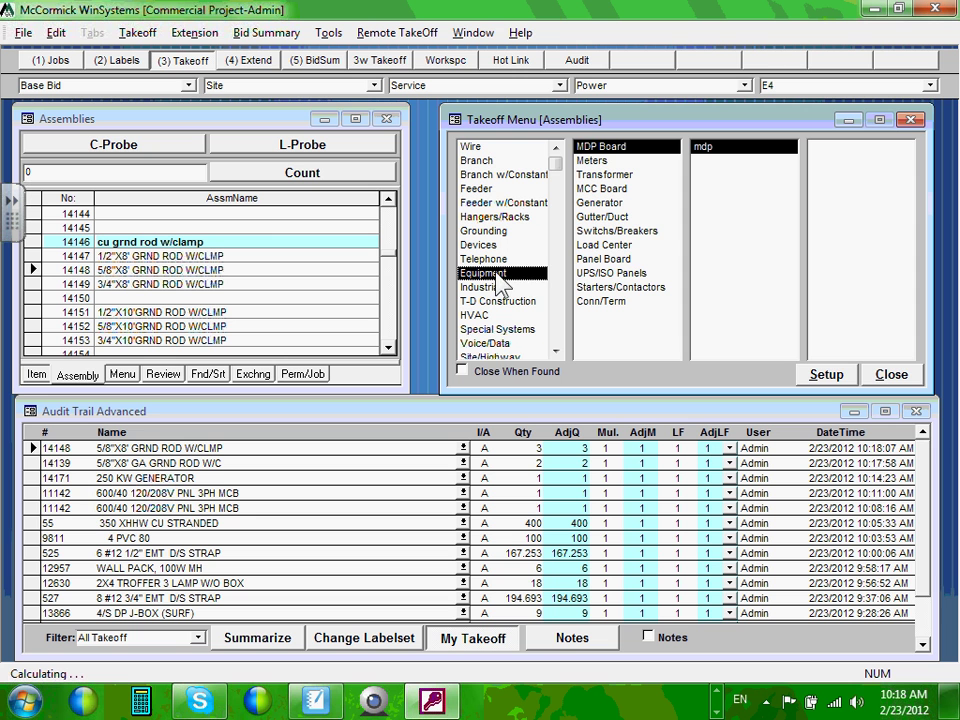
left_click(620, 232)
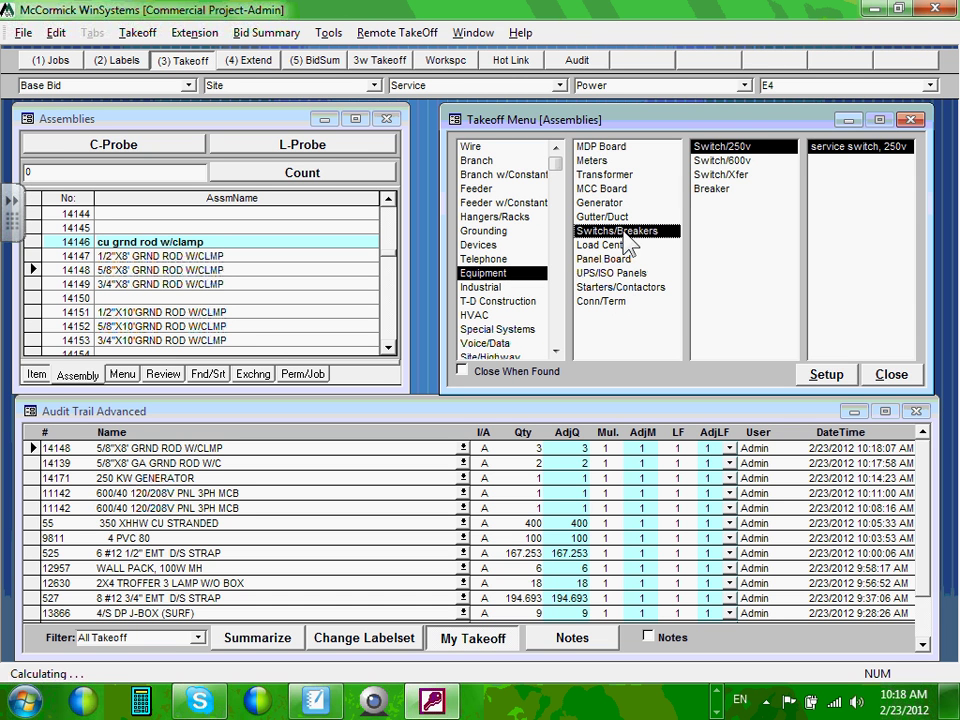
left_click(714, 189)
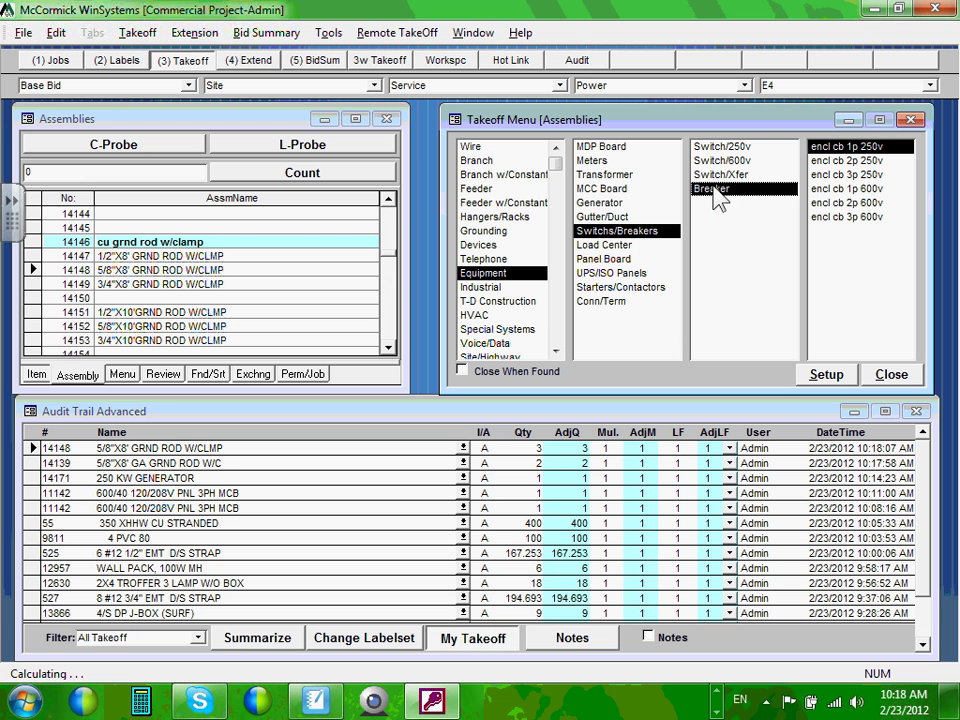
left_click(860, 175)
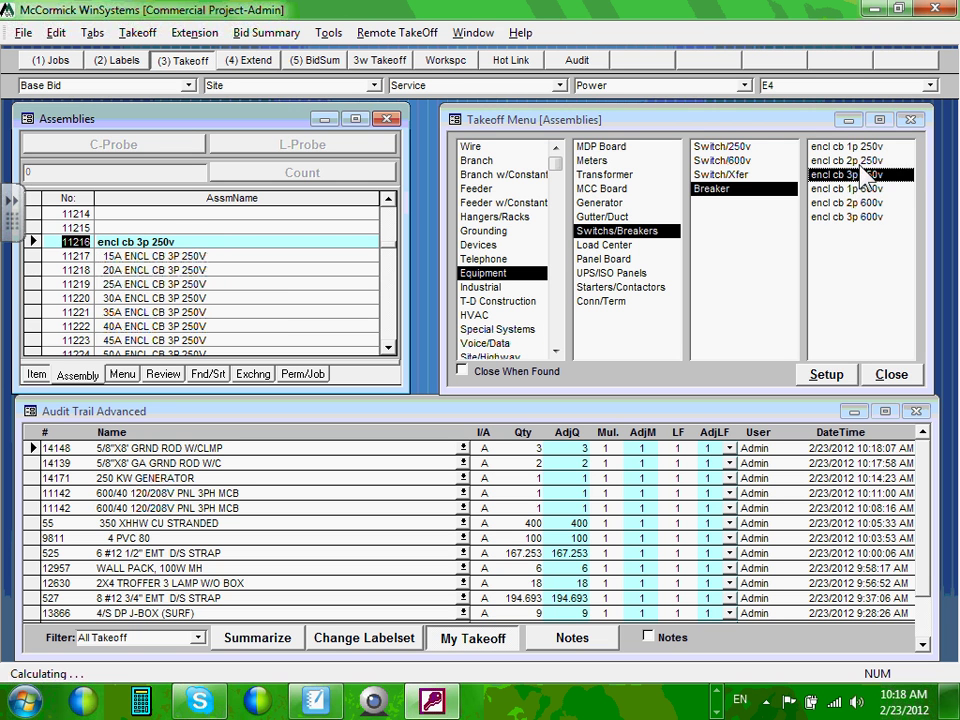
left_click(850, 147)
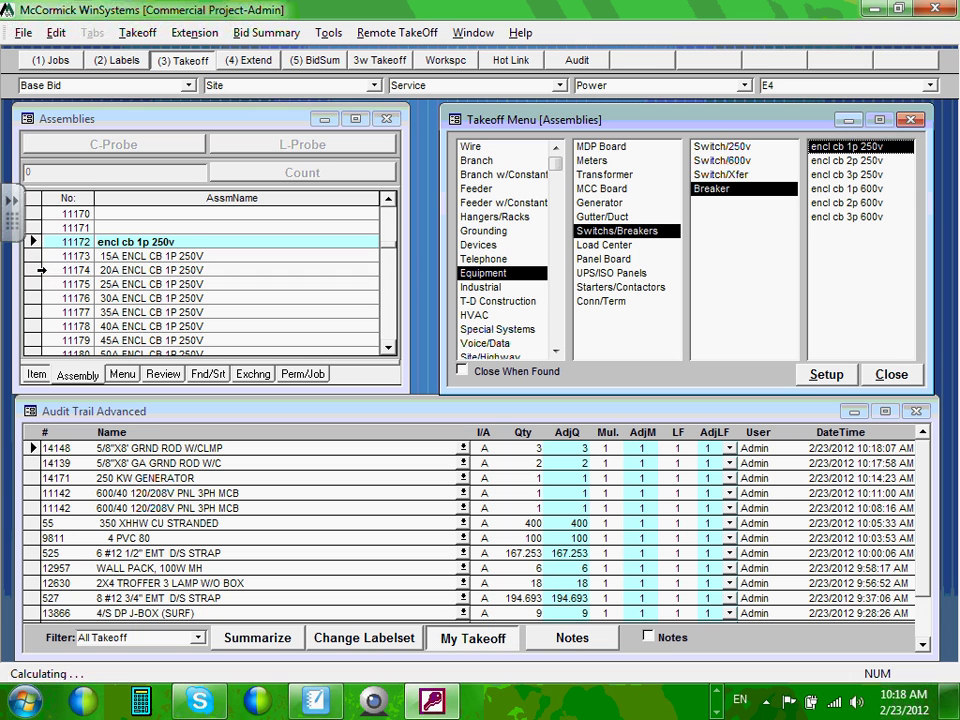
- Take off a quantity of 60 for the 20A ENCL CB 1P 250V assembly
left_click(42, 270)
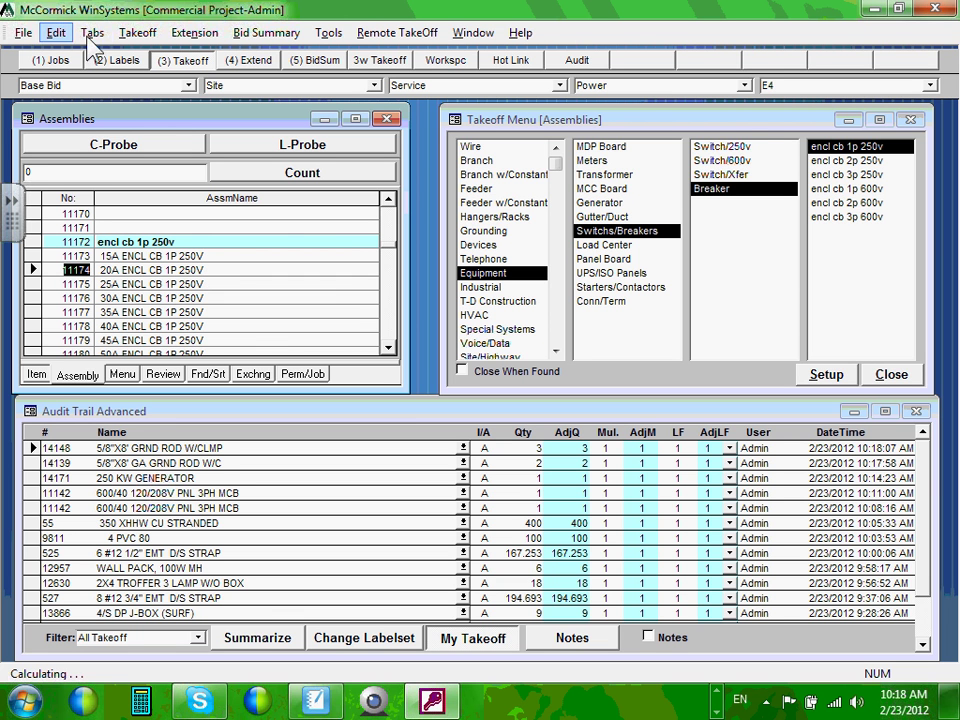
left_click_drag(55, 175, 4, 156)
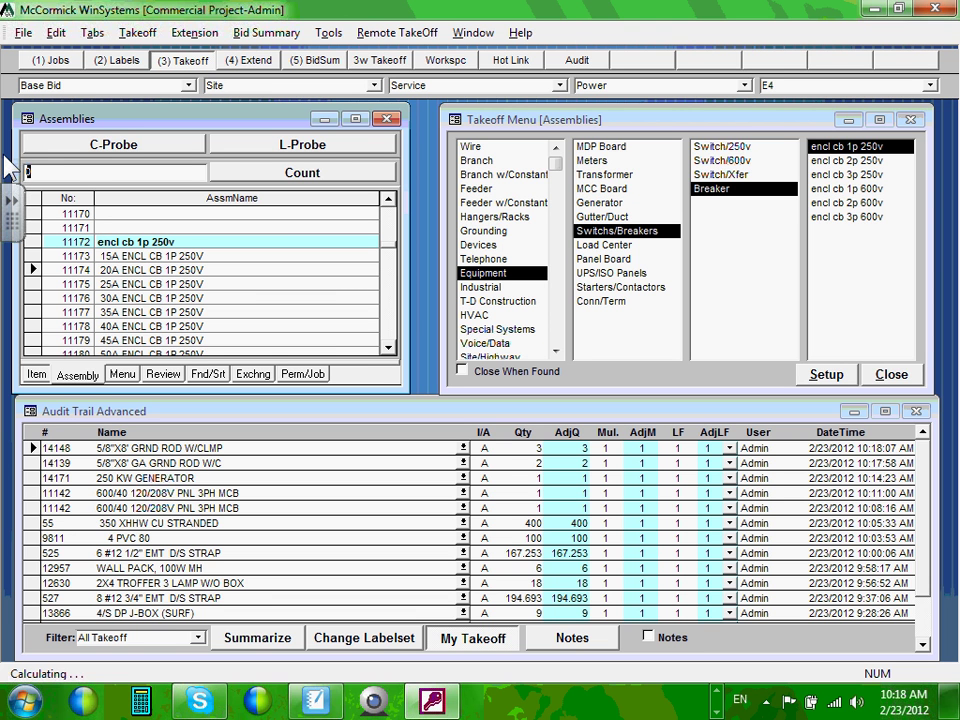
type("60")
key("Return")
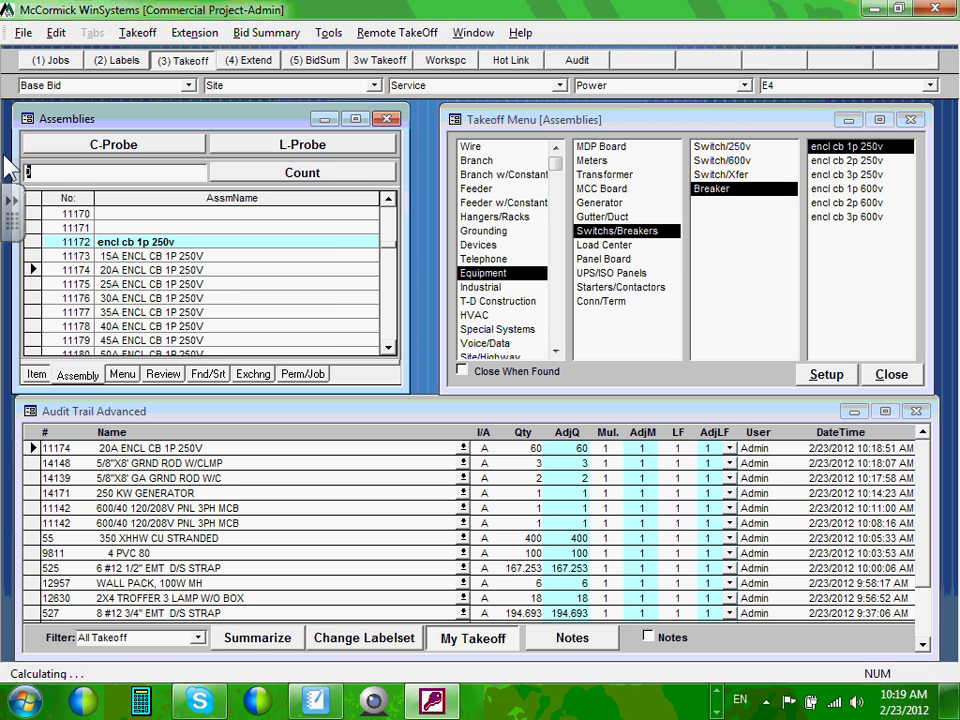
- Review the job list and the extension labels, and return to the takeoff screen
left_click(52, 59)
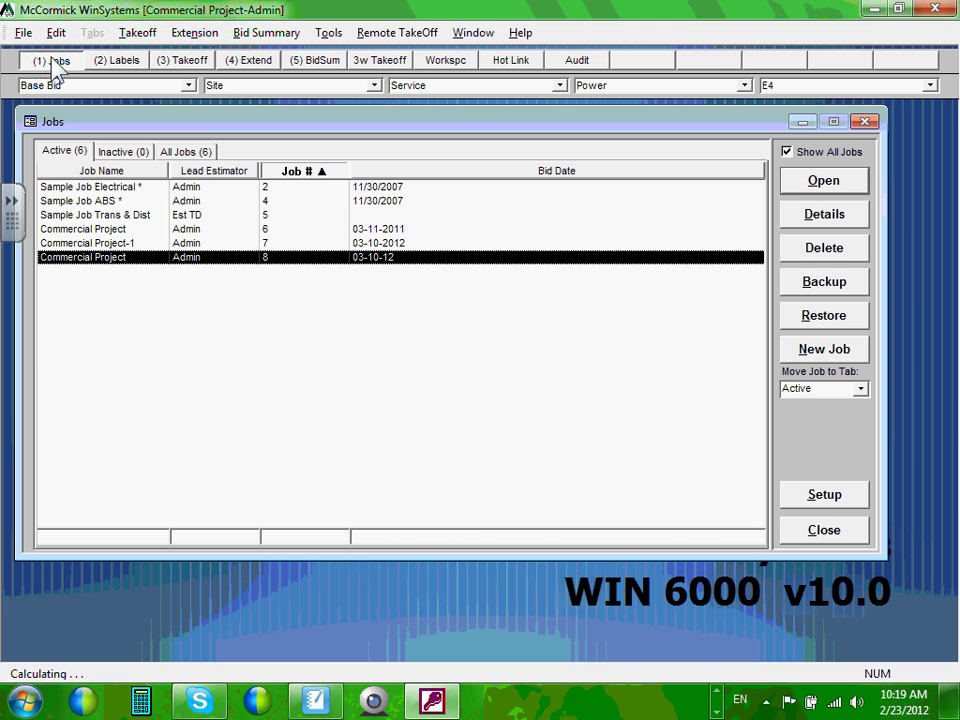
left_click(124, 62)
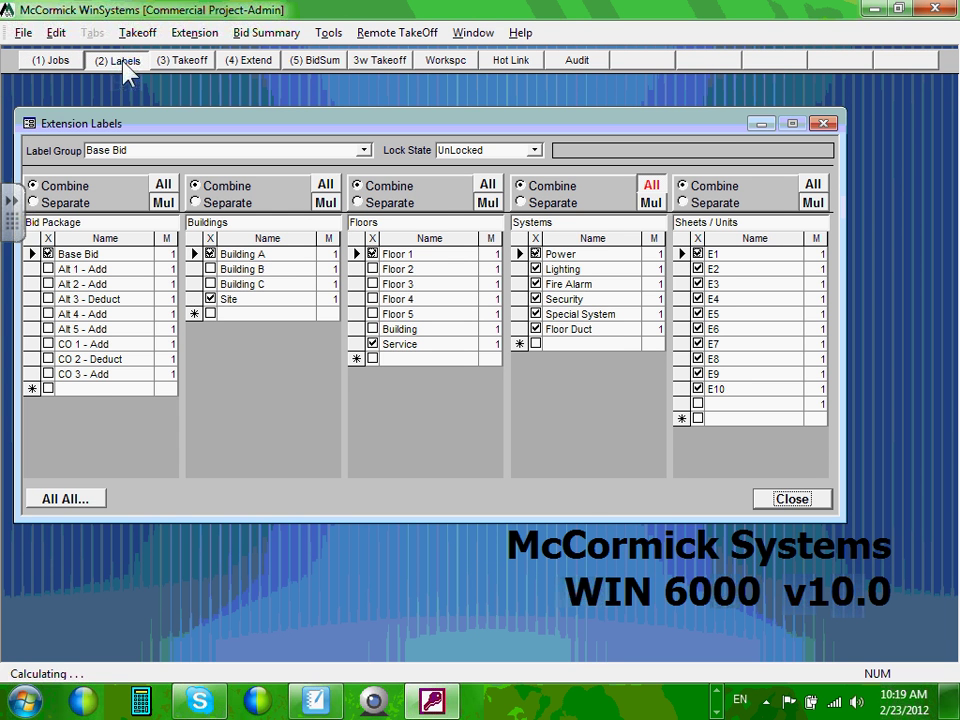
left_click(175, 60)
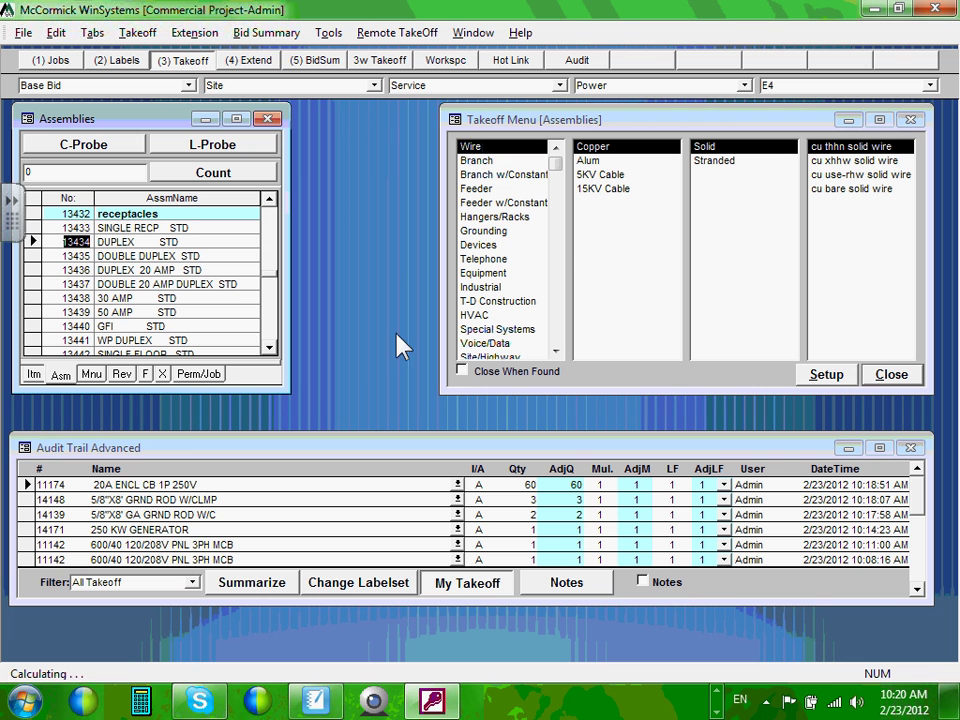
- Reposition and widen the takeoff menu window, and list the cu thhn stranded wire assemblies under Wire, Copper, Stranded
left_click(470, 150)
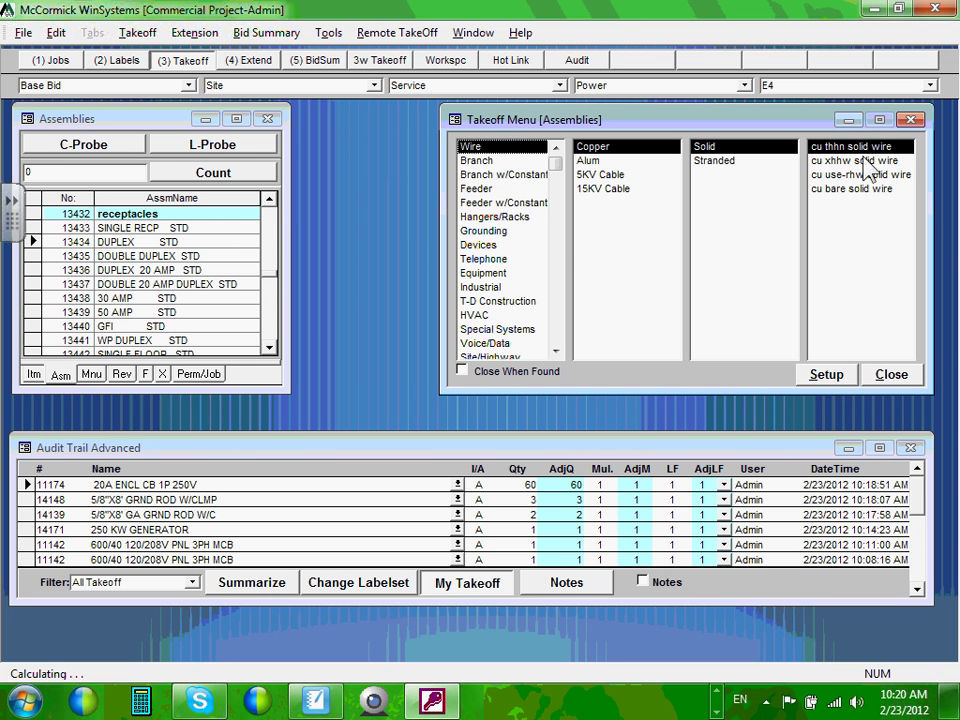
left_click(716, 162)
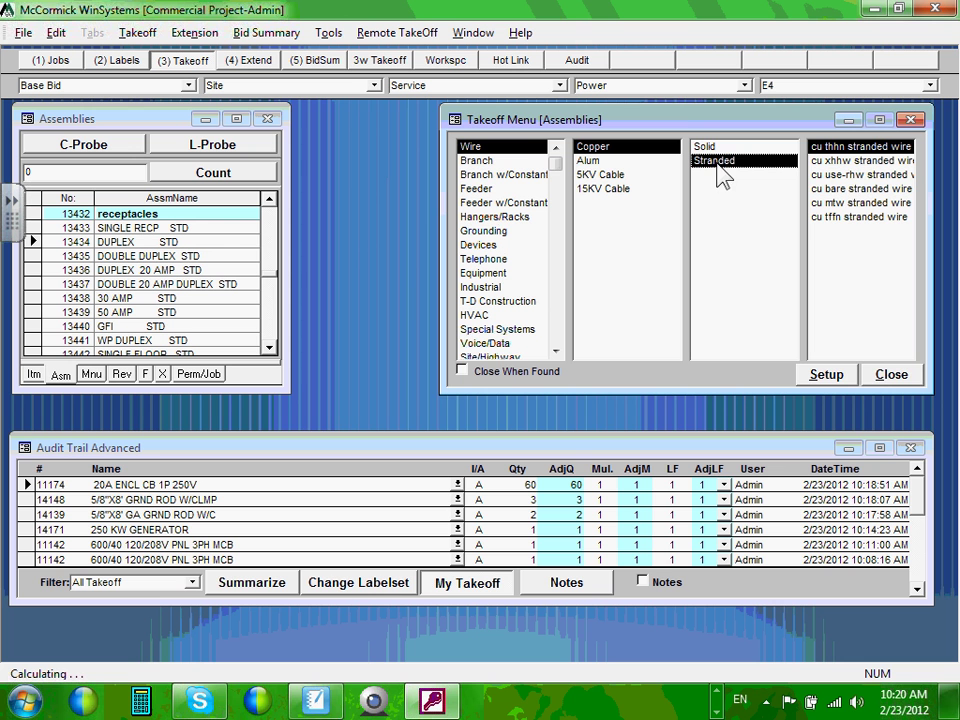
left_click_drag(663, 122, 552, 127)
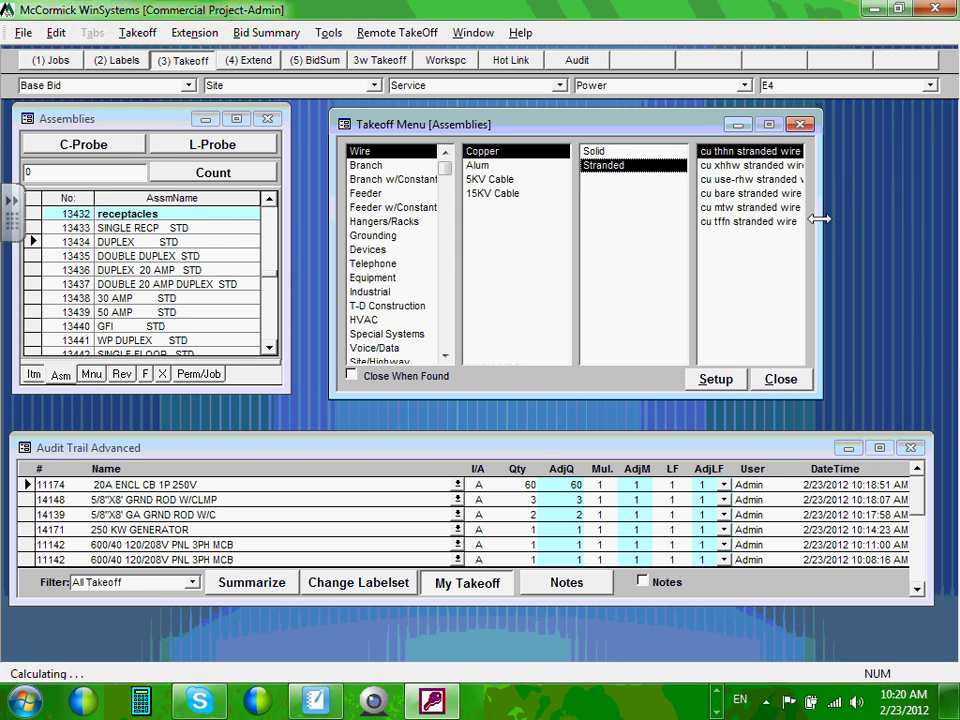
left_click_drag(822, 216, 951, 216)
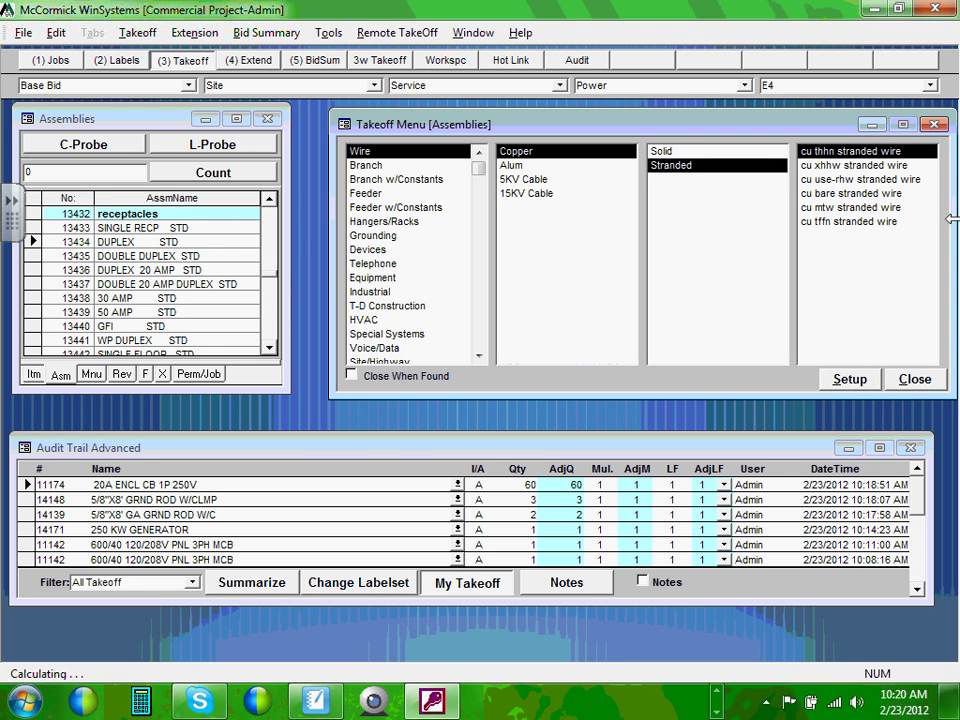
double_click(848, 154)
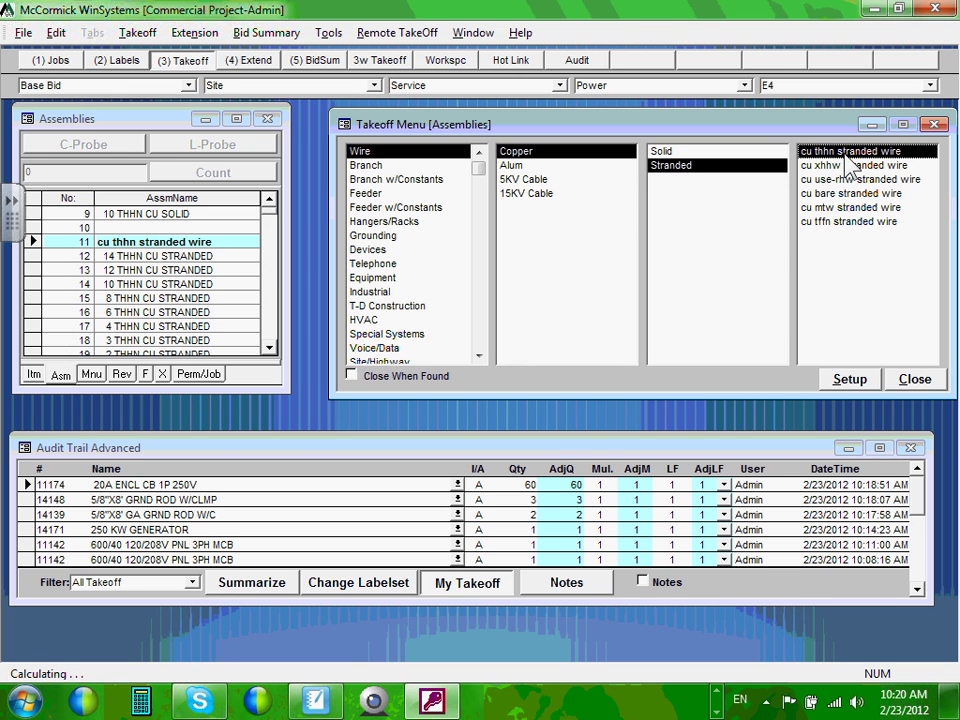
- Take off a quantity of 1000 for the 12 THHN CU STRANDED assembly
left_click(270, 348)
left_click(47, 255)
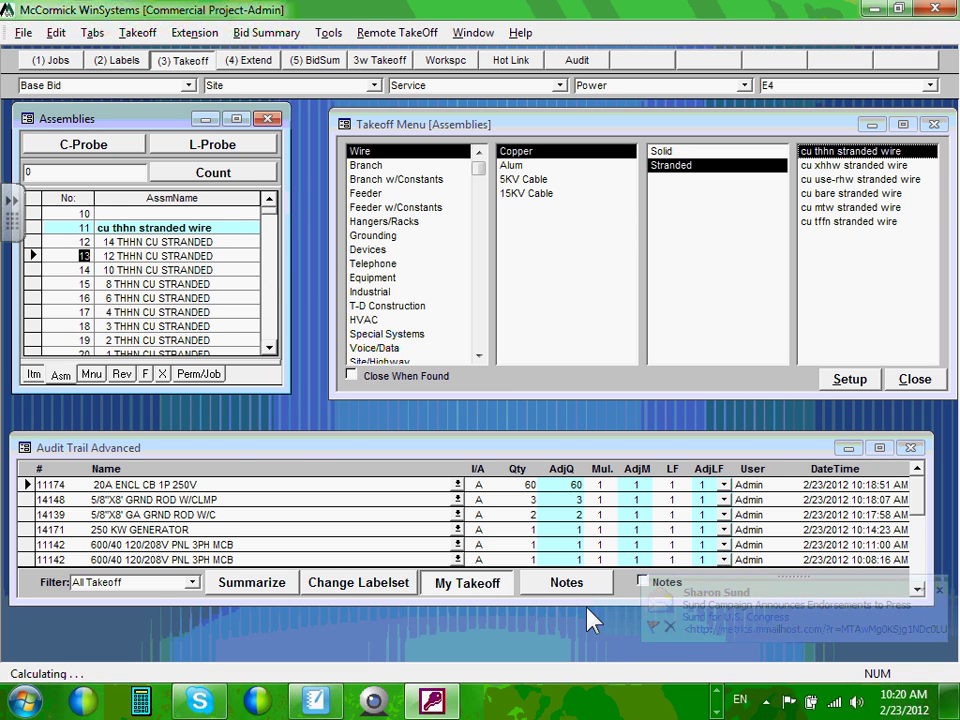
left_click(24, 172)
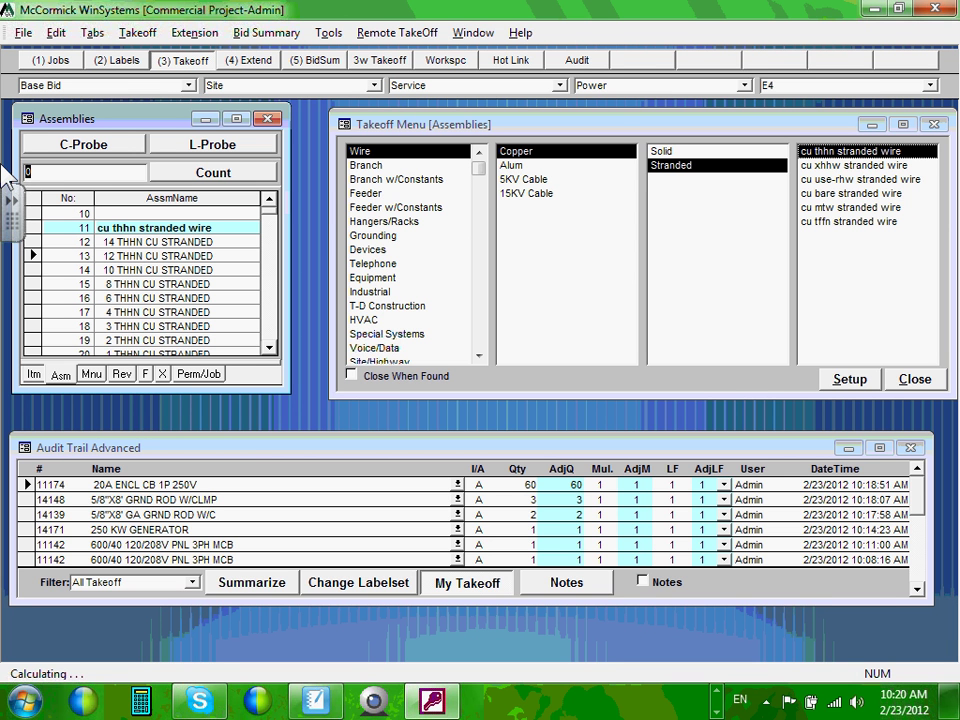
type("1000")
key("Return")
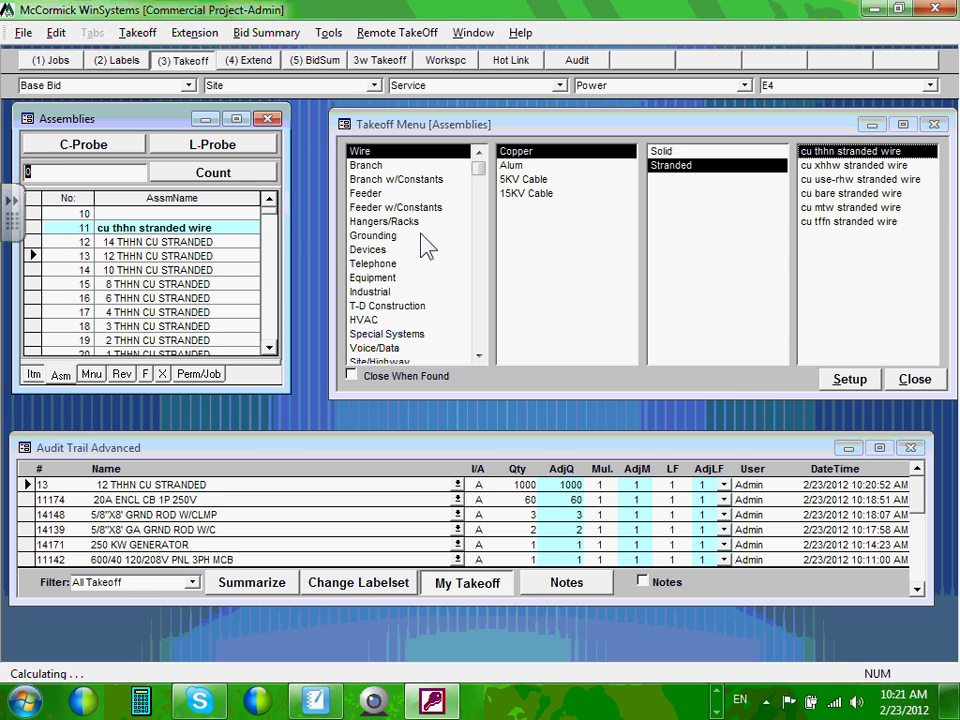
- Look through the takeoff menu's full category list and the groups under Equipment
left_click(478, 355)
left_click(478, 355)
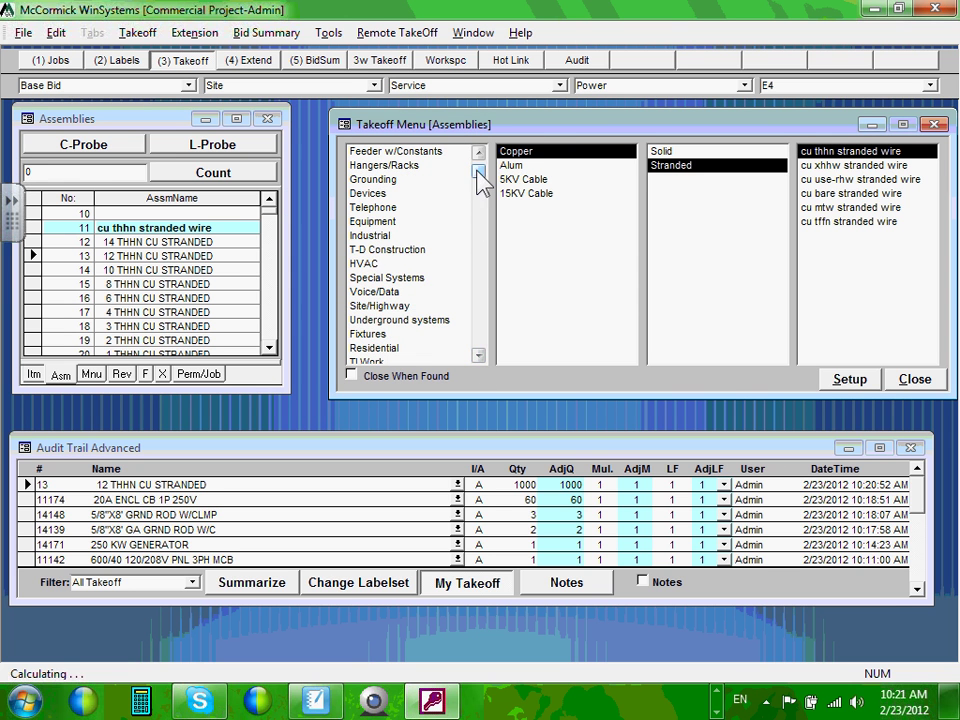
left_click_drag(478, 180, 476, 287)
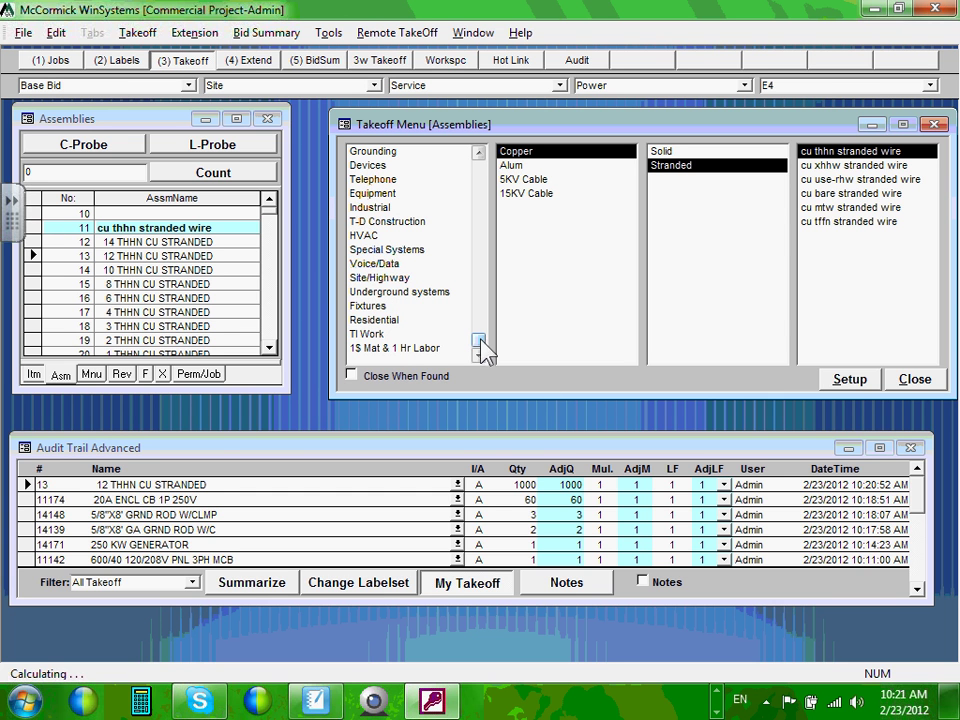
left_click_drag(479, 342, 440, 180)
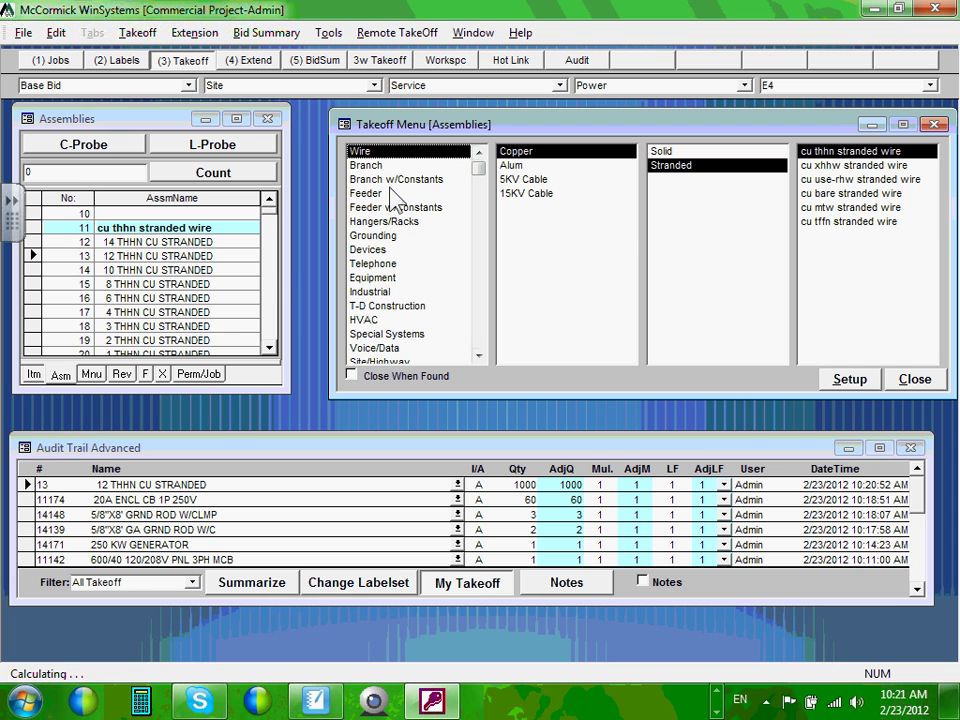
left_click(390, 278)
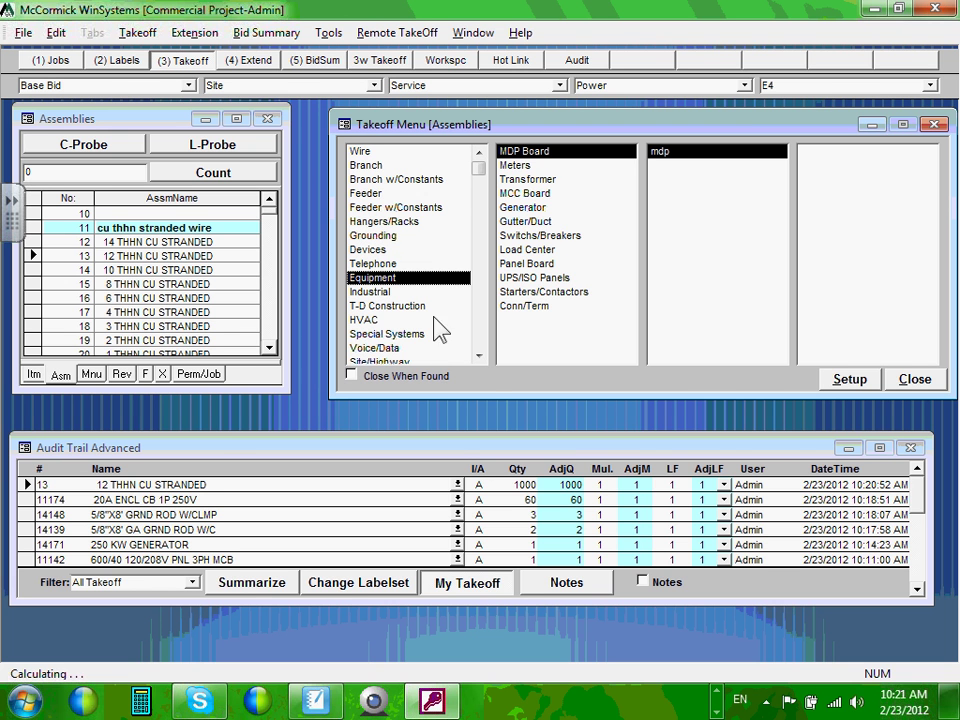
left_click(479, 355)
left_click(479, 355)
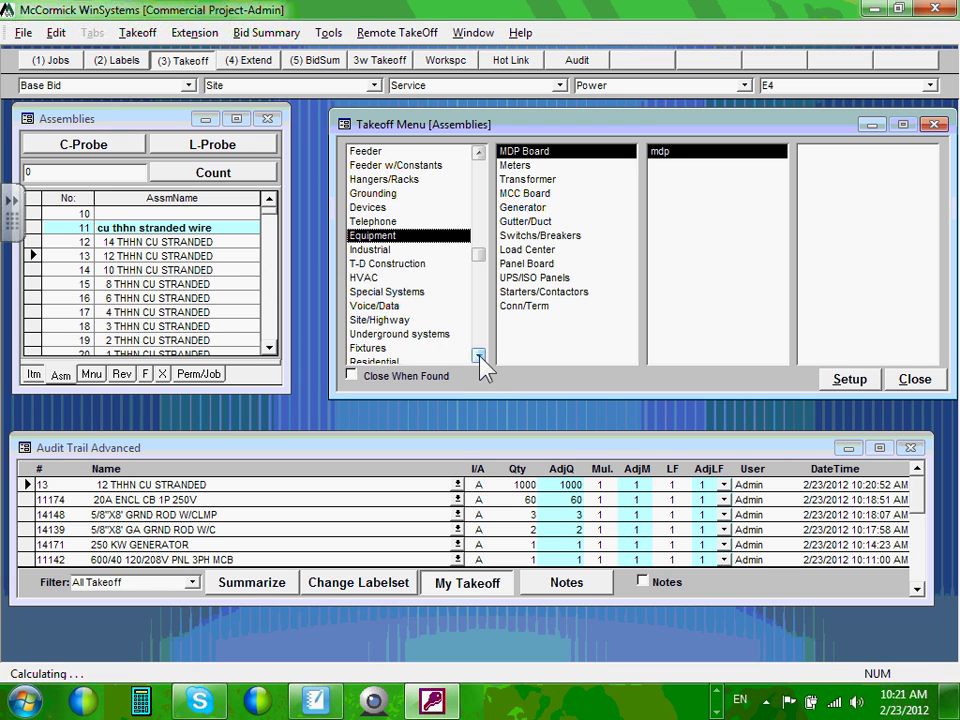
left_click(479, 356)
left_click(479, 356)
left_click(479, 356)
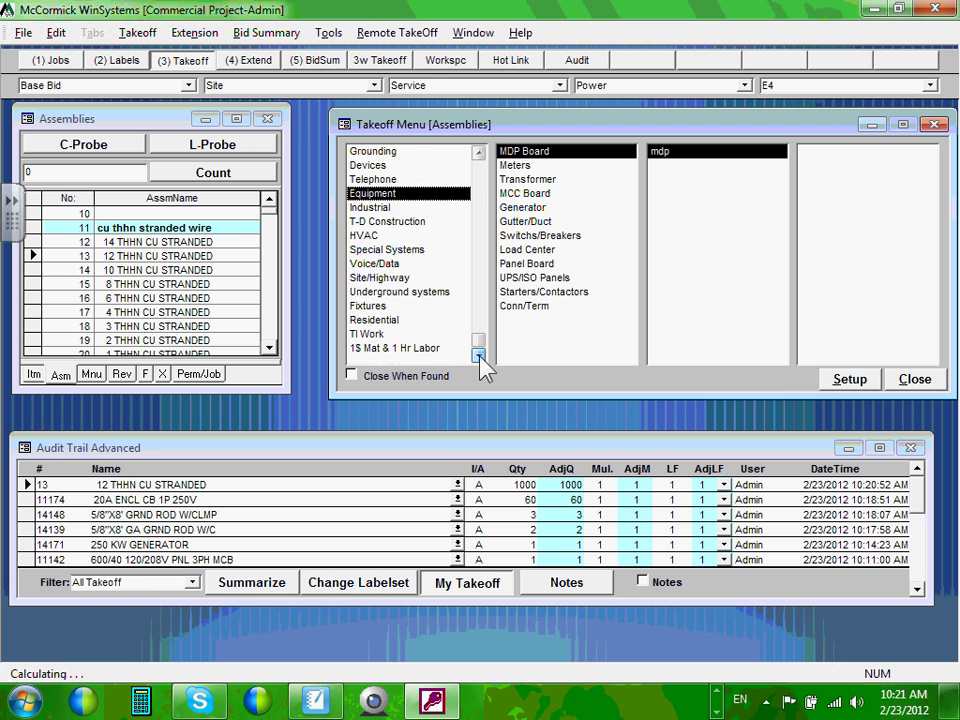
scroll(380, 230, "up", 3)
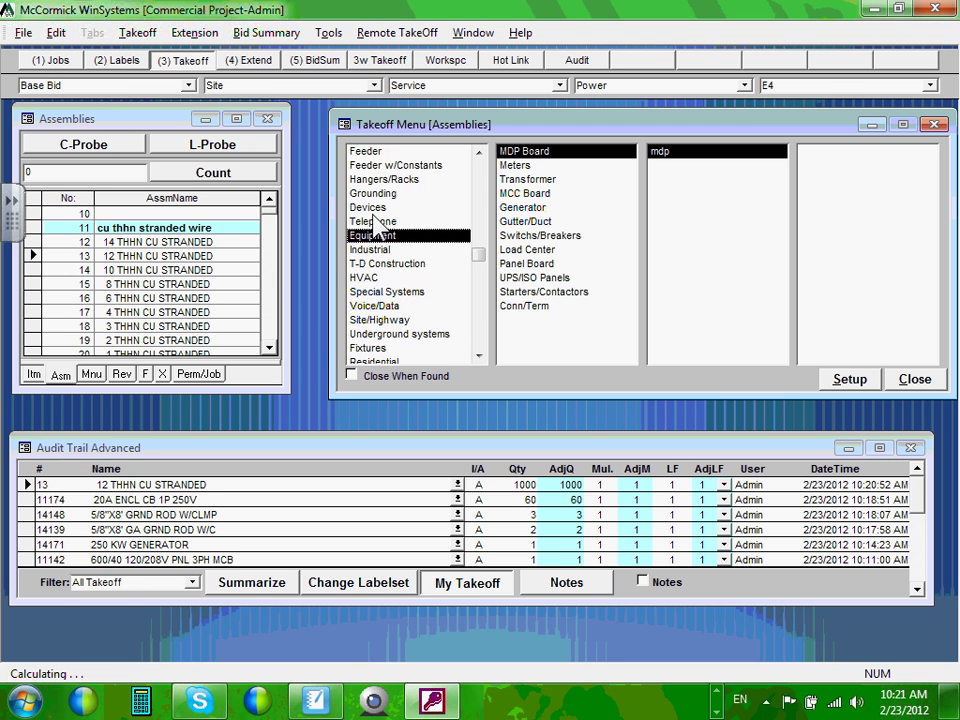
scroll(378, 220, "up", 1)
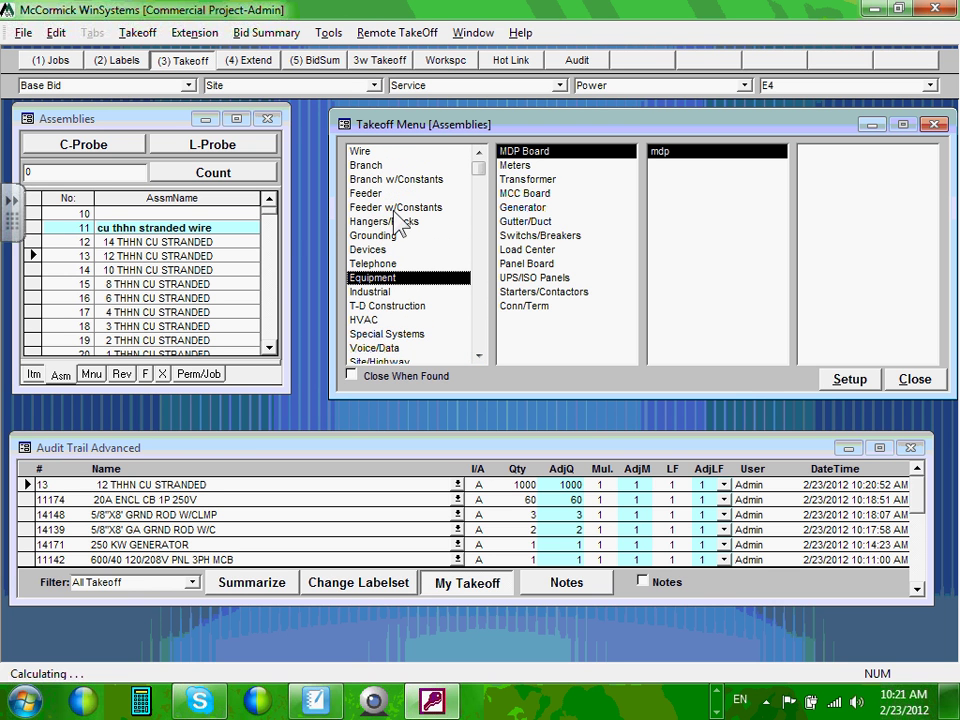
- Look through the takeoff menu's Feeder and Branch groups, including the EMT strap, PVC 40, EMT Branch Parts and EMT Drops lists
left_click(372, 195)
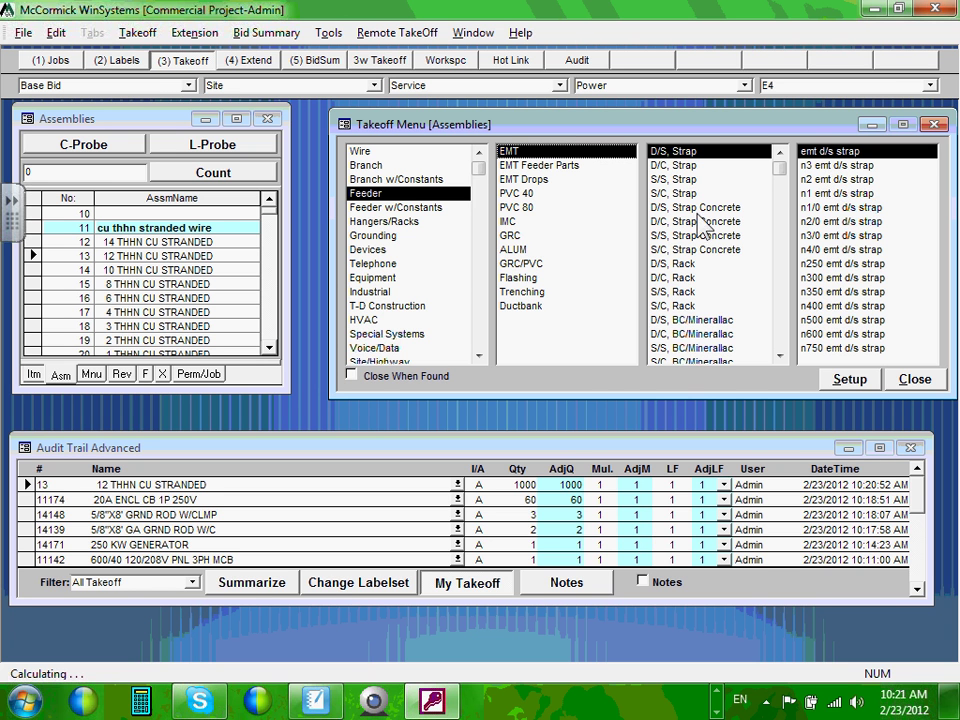
left_click(822, 165)
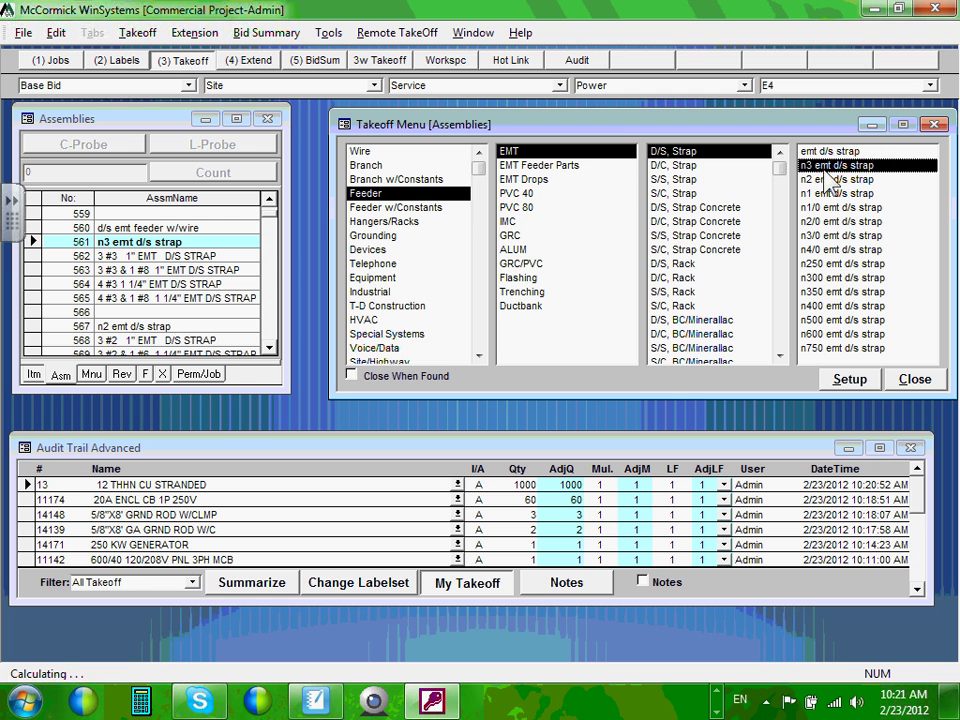
left_click(377, 167)
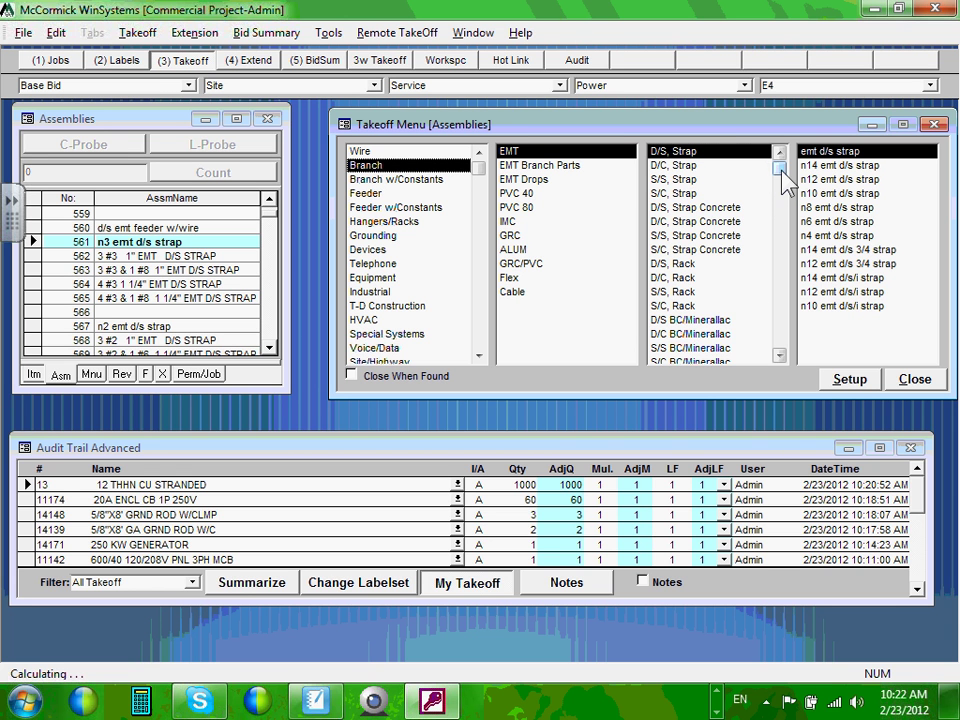
left_click_drag(780, 168, 846, 180)
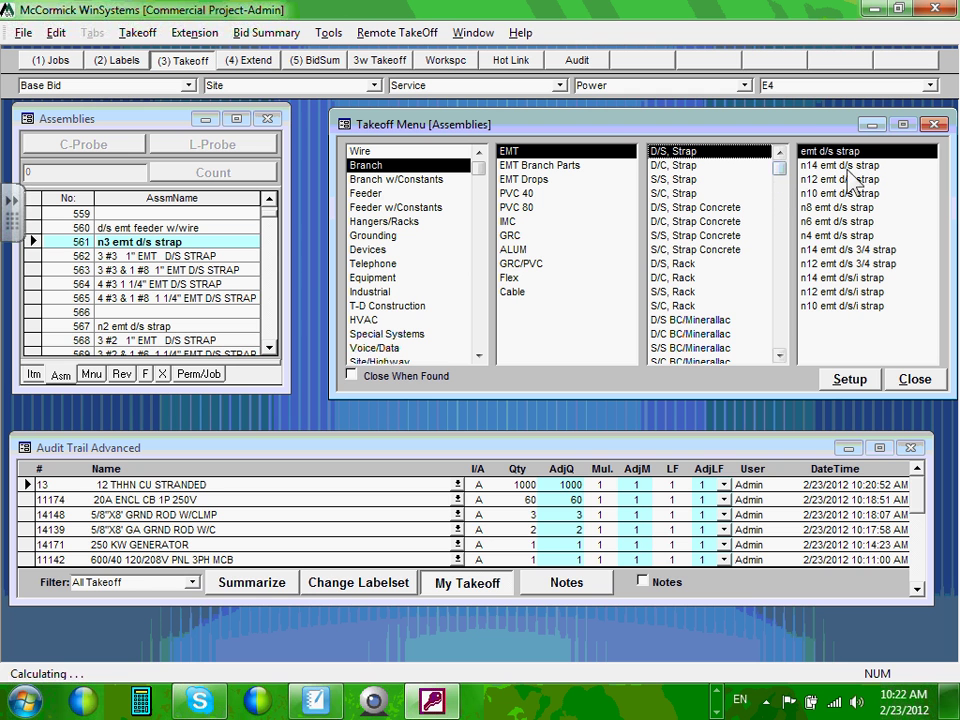
left_click(690, 165)
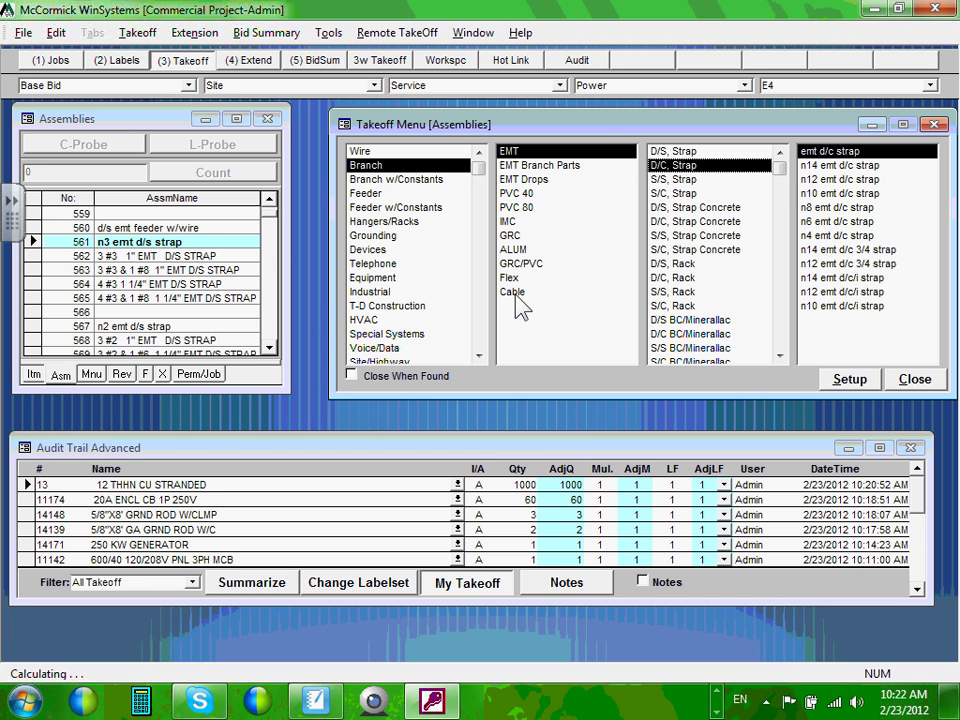
left_click(515, 193)
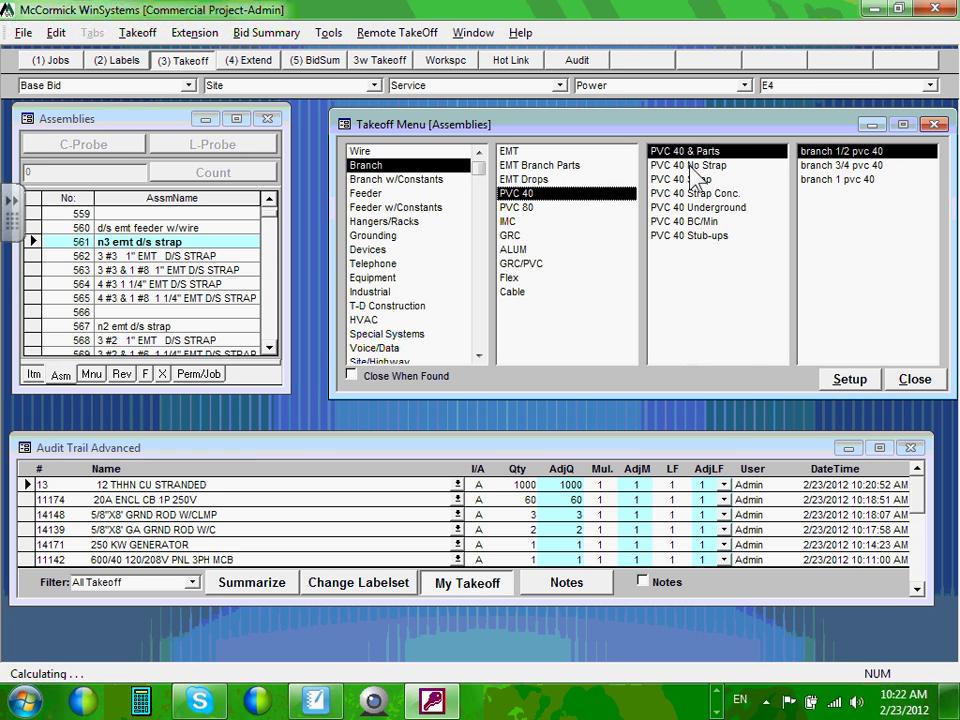
left_click(516, 166)
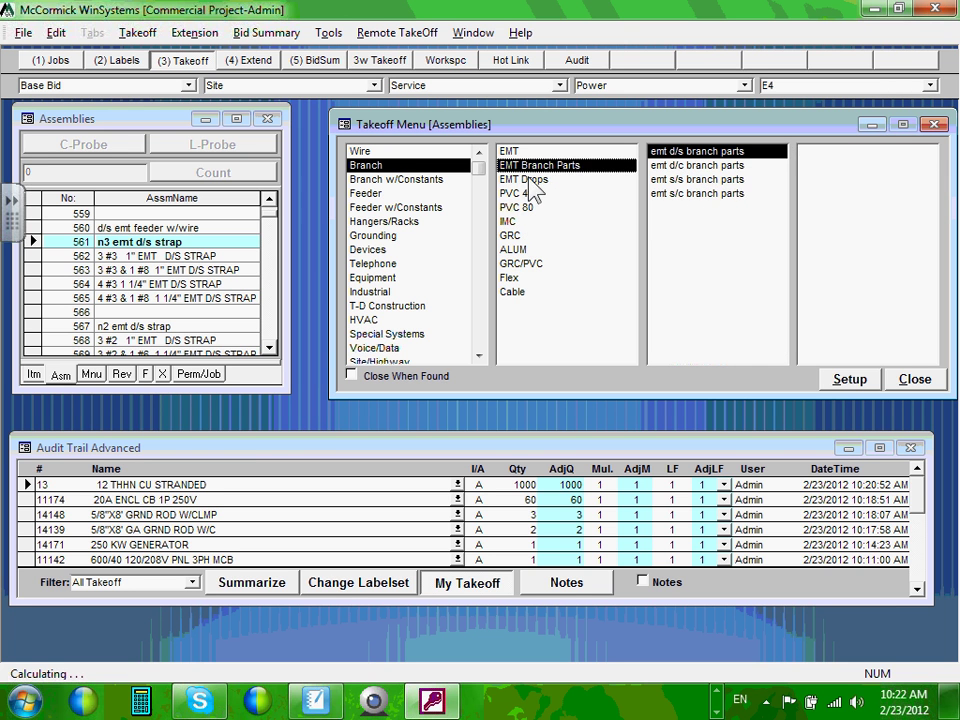
left_click(533, 185)
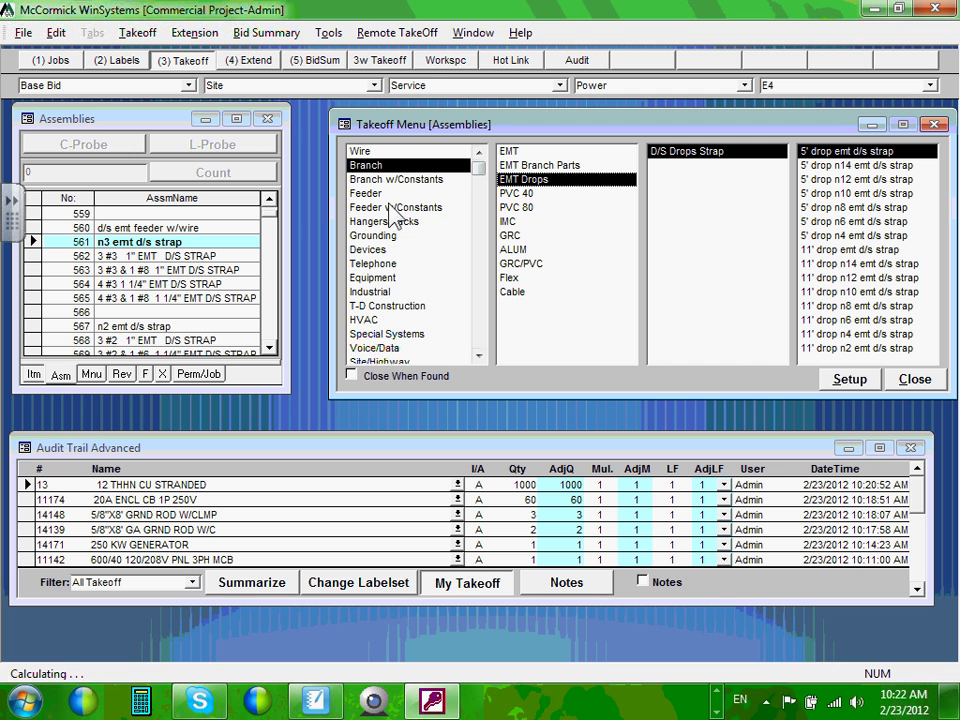
- Look through the full takeoff menu category list, including the groups under Hangers/Racks, Devices, Grounding and Telephone
left_click(477, 356)
left_click(477, 356)
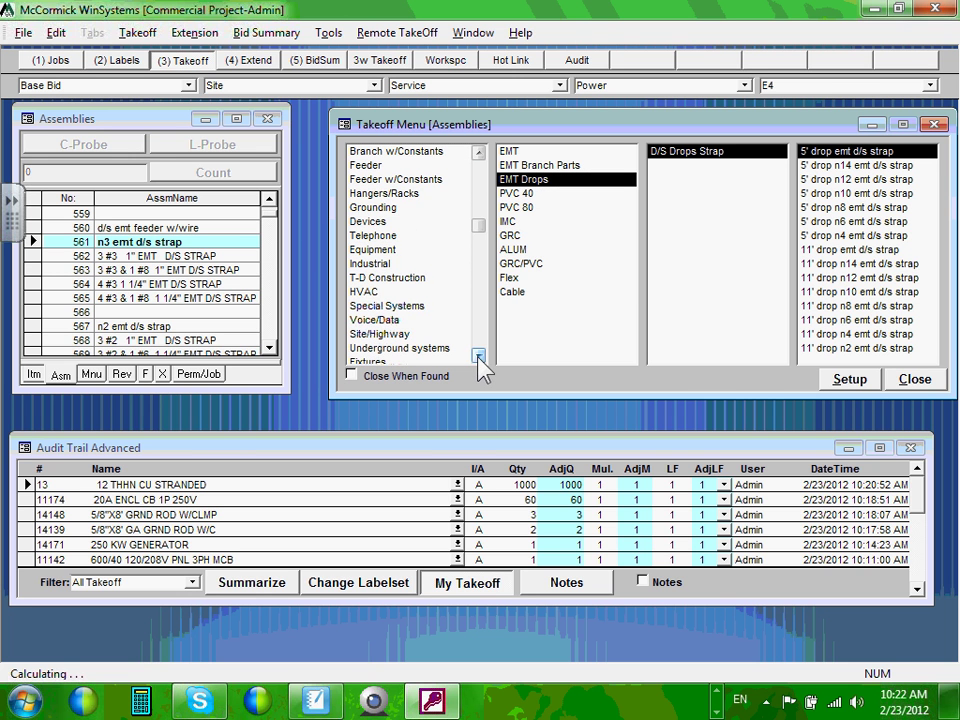
left_click_drag(476, 229, 476, 173)
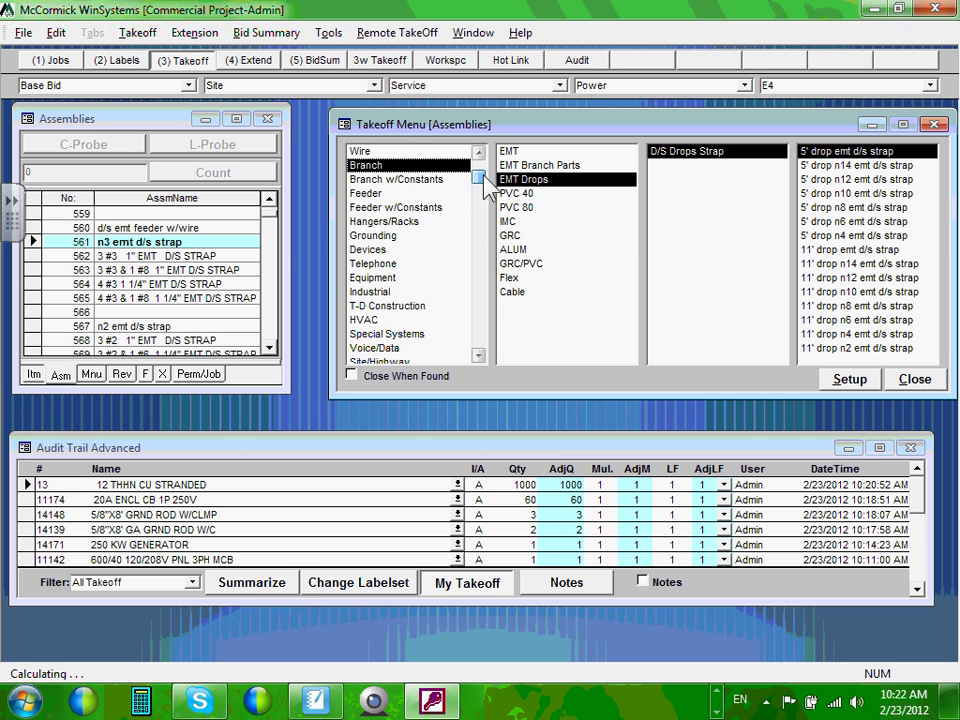
left_click(401, 208)
left_click(400, 224)
left_click(386, 250)
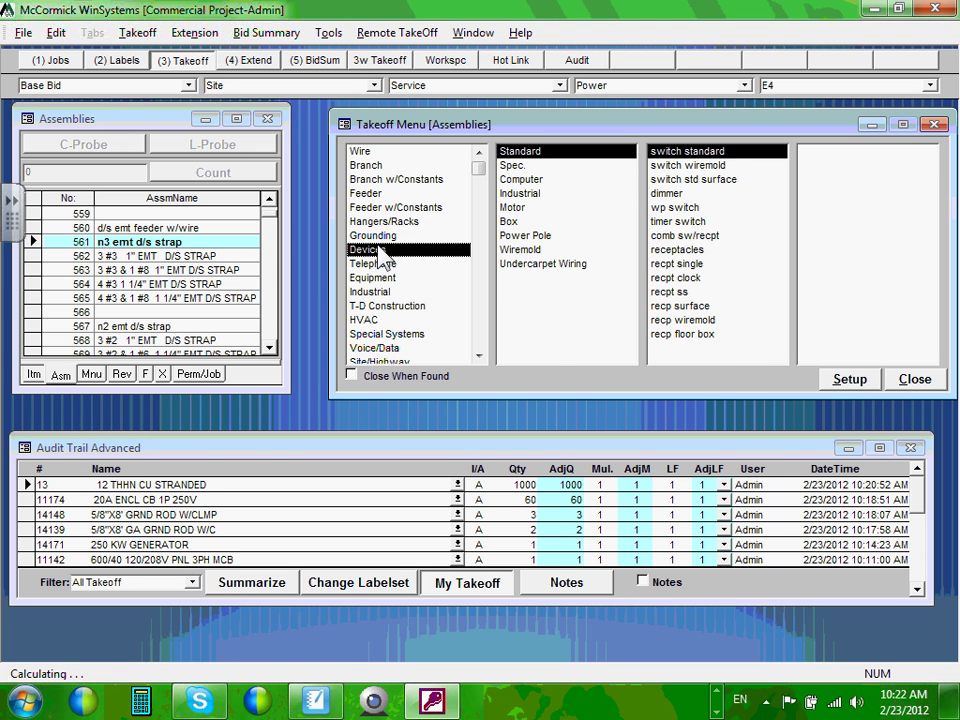
left_click(384, 237)
scroll(388, 268, "down", 1)
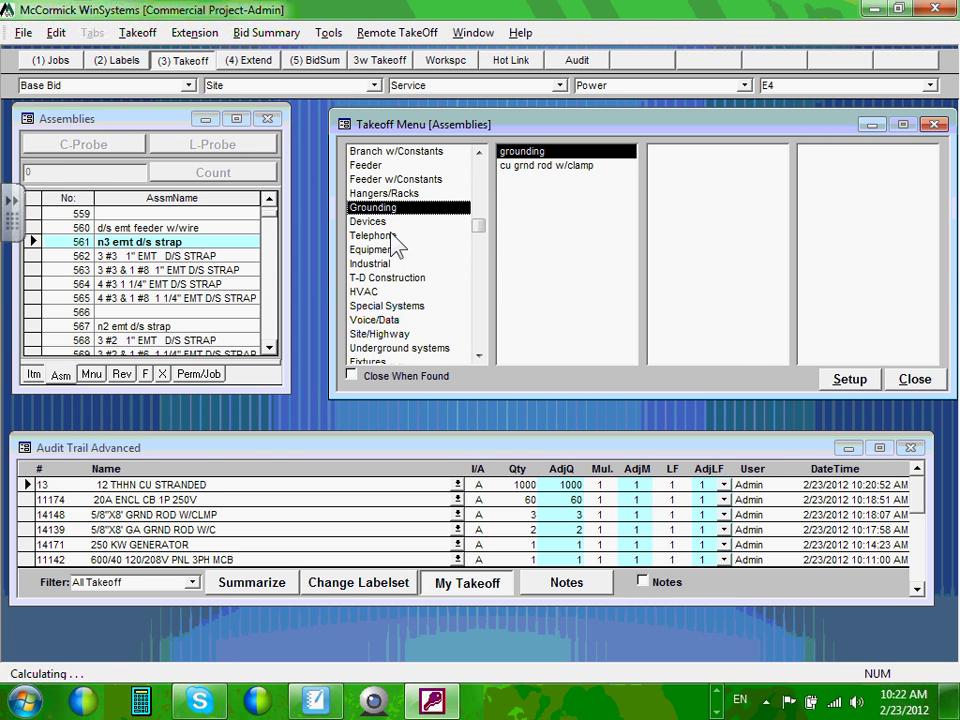
left_click(395, 240)
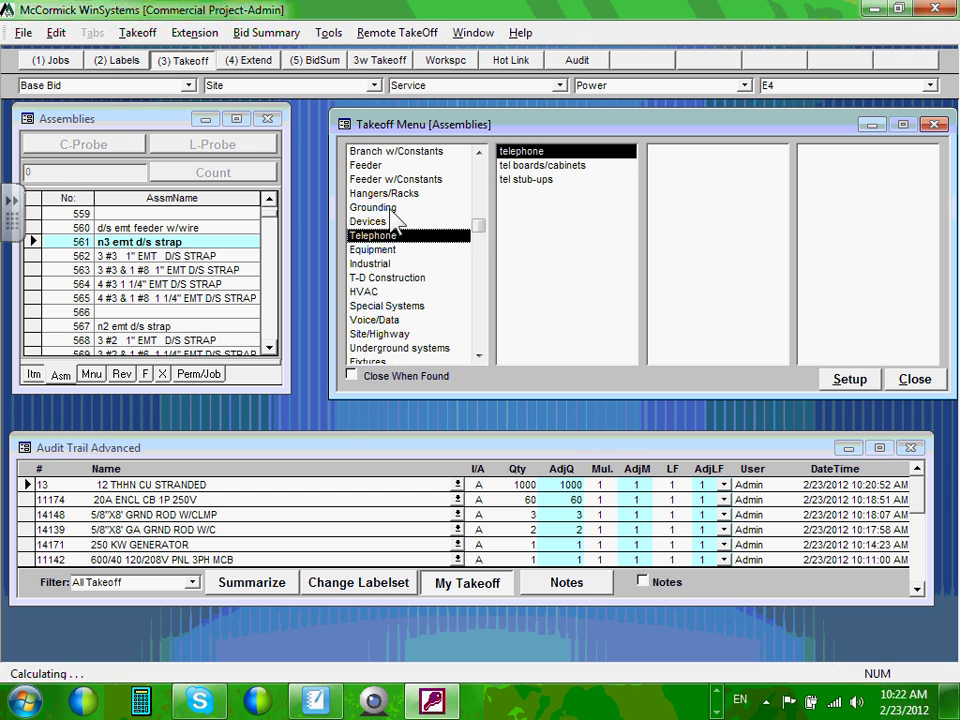
left_click(395, 208)
scroll(406, 278, "down", 1)
scroll(405, 285, "down", 2)
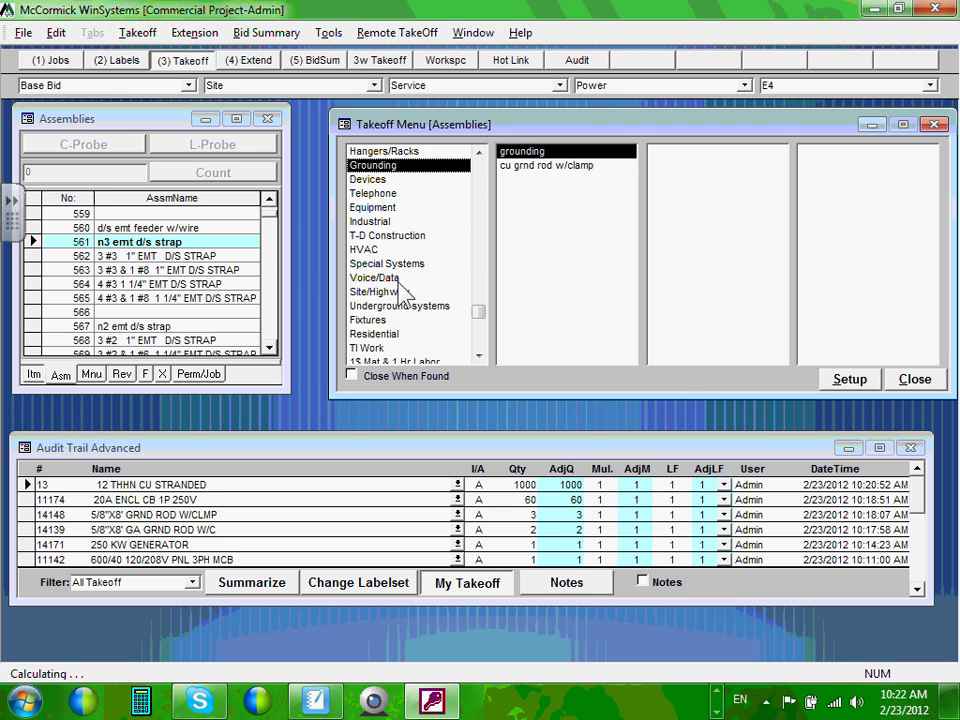
scroll(405, 300, "down", 1)
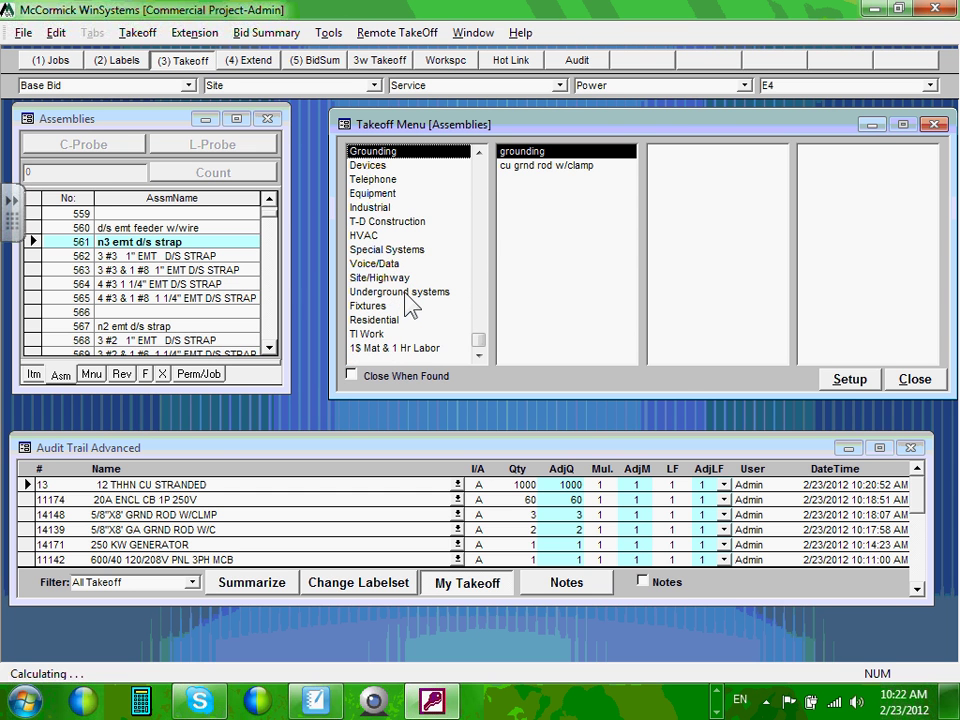
scroll(405, 302, "up", 6)
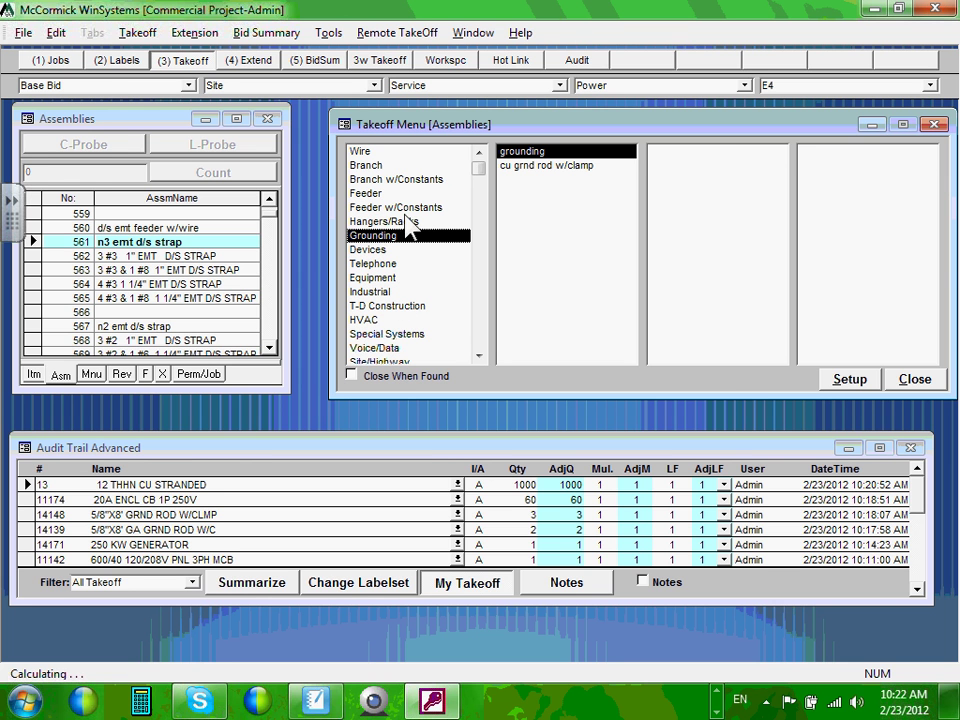
- List the emt d/c strap assemblies under Branch, EMT, D/C, Strap
left_click(370, 166)
left_click(536, 151)
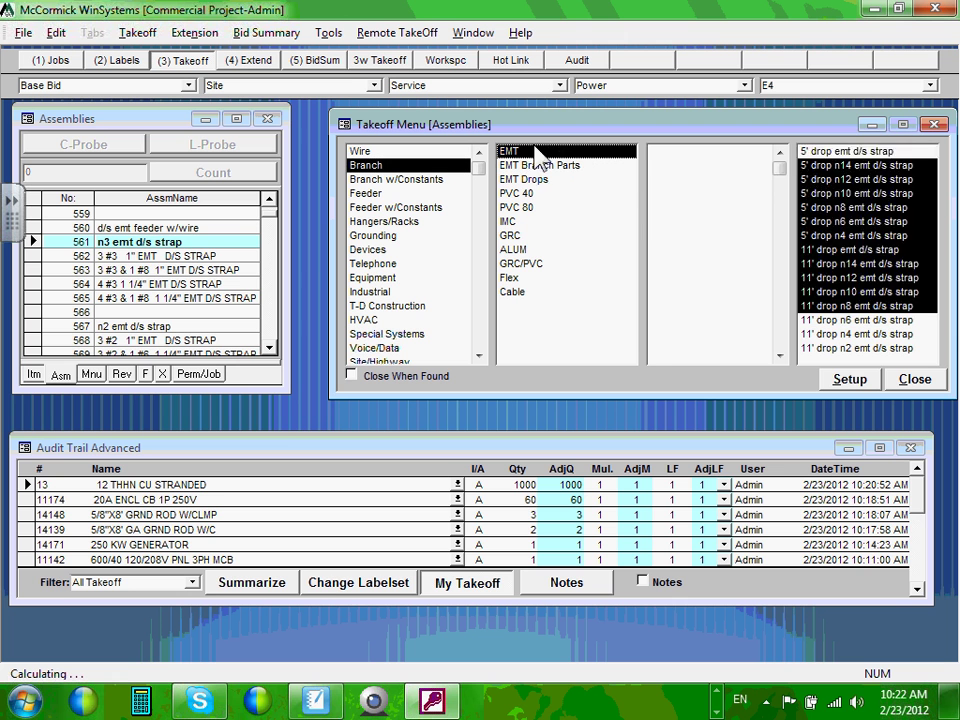
left_click(672, 165)
left_click(862, 151)
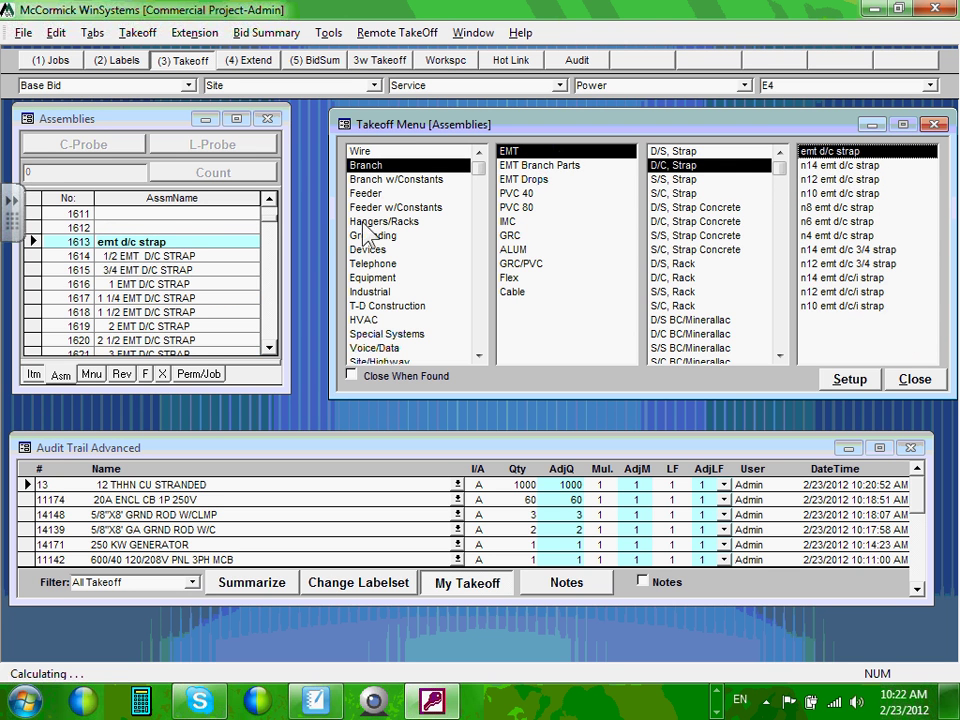
- Switch the takeoff lists from assemblies to items and list the emt conduit items under Conduit, EMT, Conduit
left_click(33, 375)
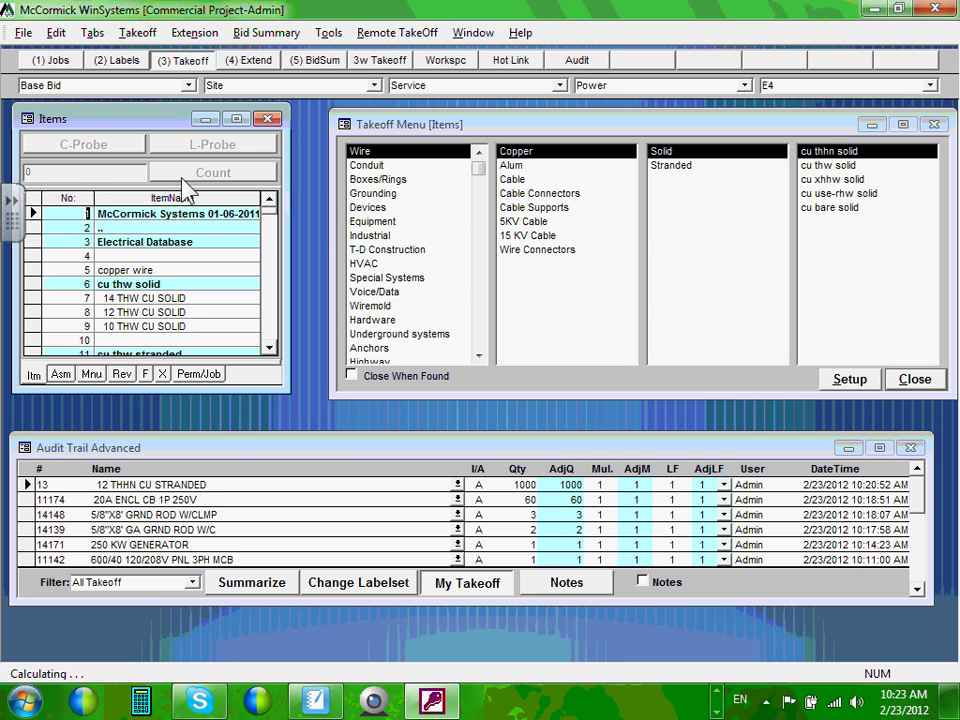
left_click(60, 374)
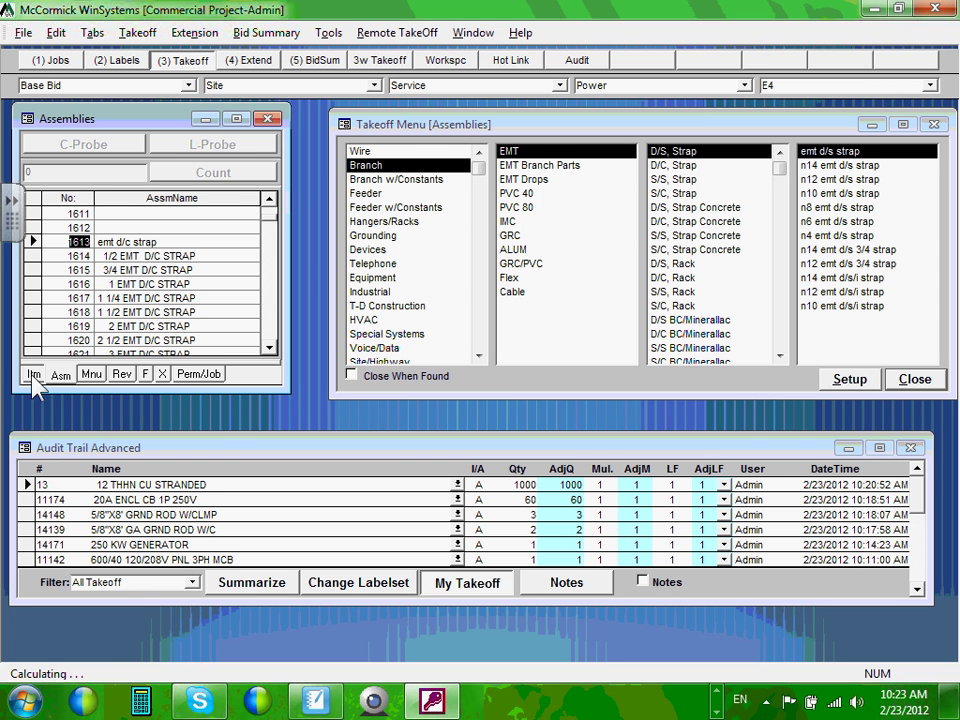
left_click(34, 376)
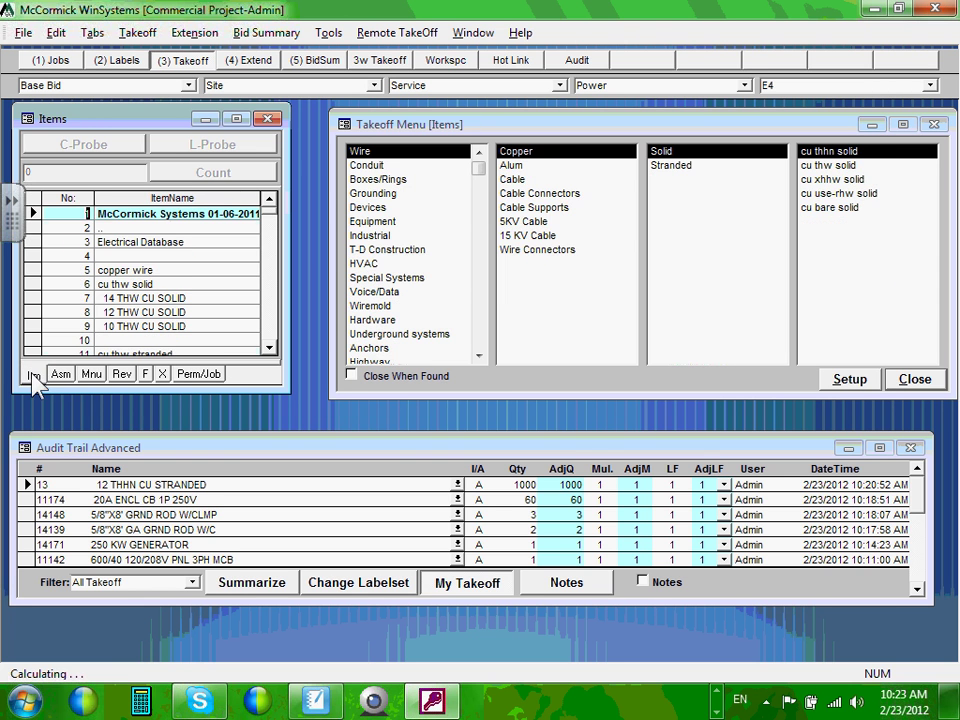
left_click(364, 166)
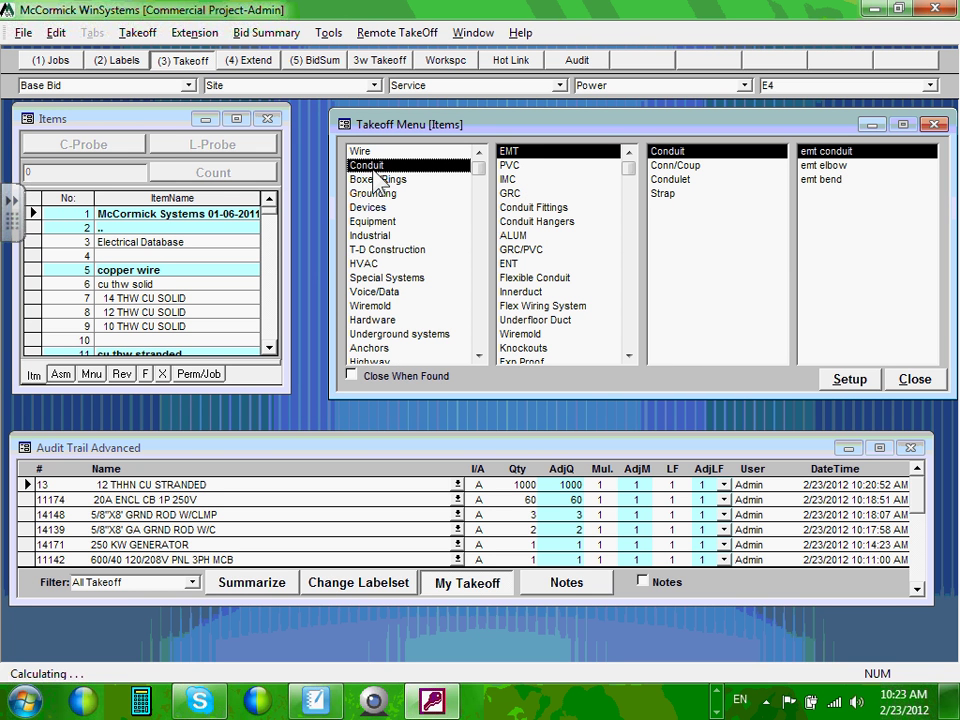
left_click(812, 152)
- Take off a quantity of 2000 for the 1/2 EMT item
left_click(29, 256)
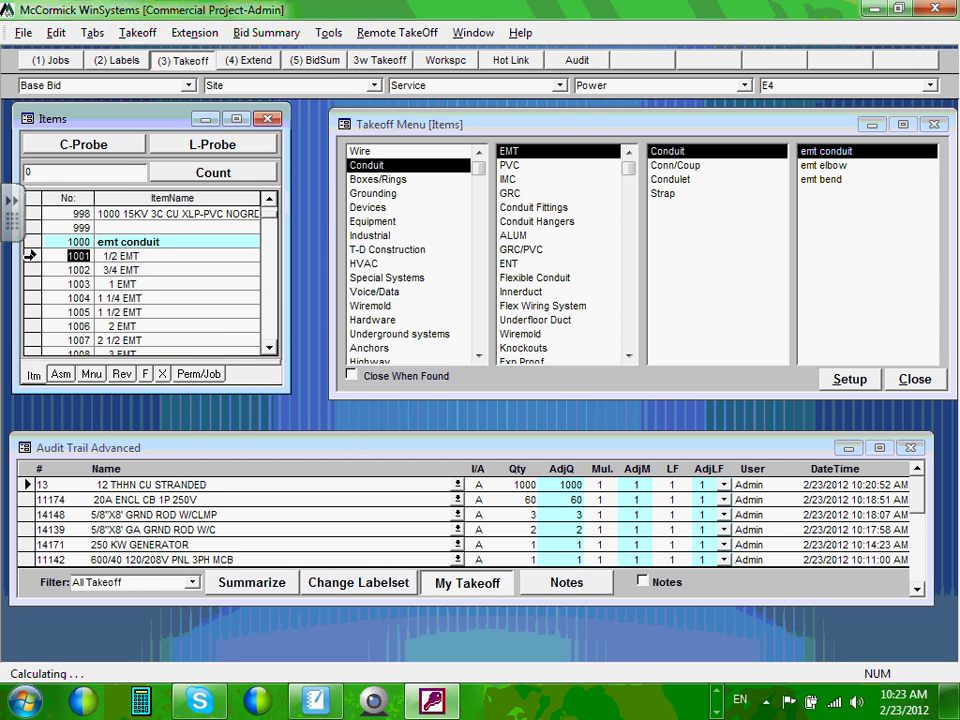
left_click(50, 175)
type("20")
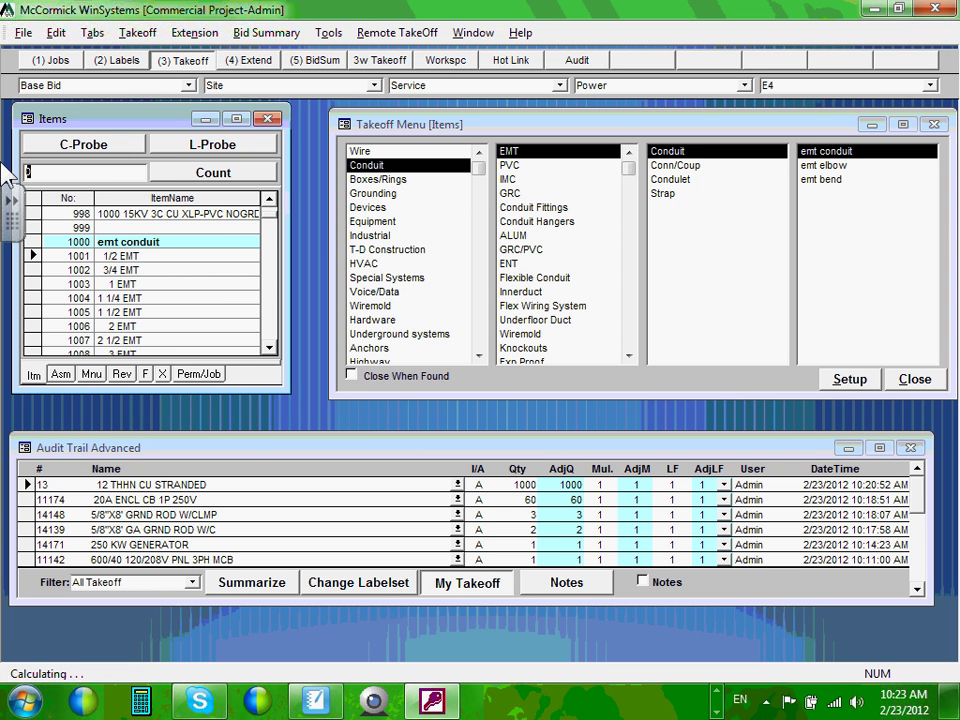
type("00")
key("Return")
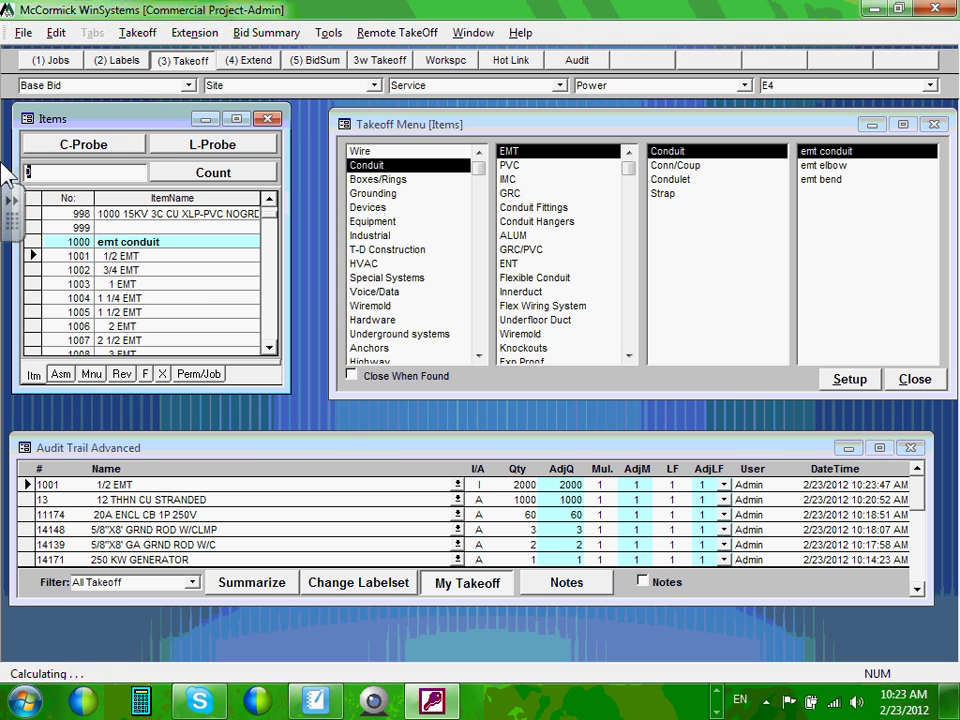
left_click(29, 376)
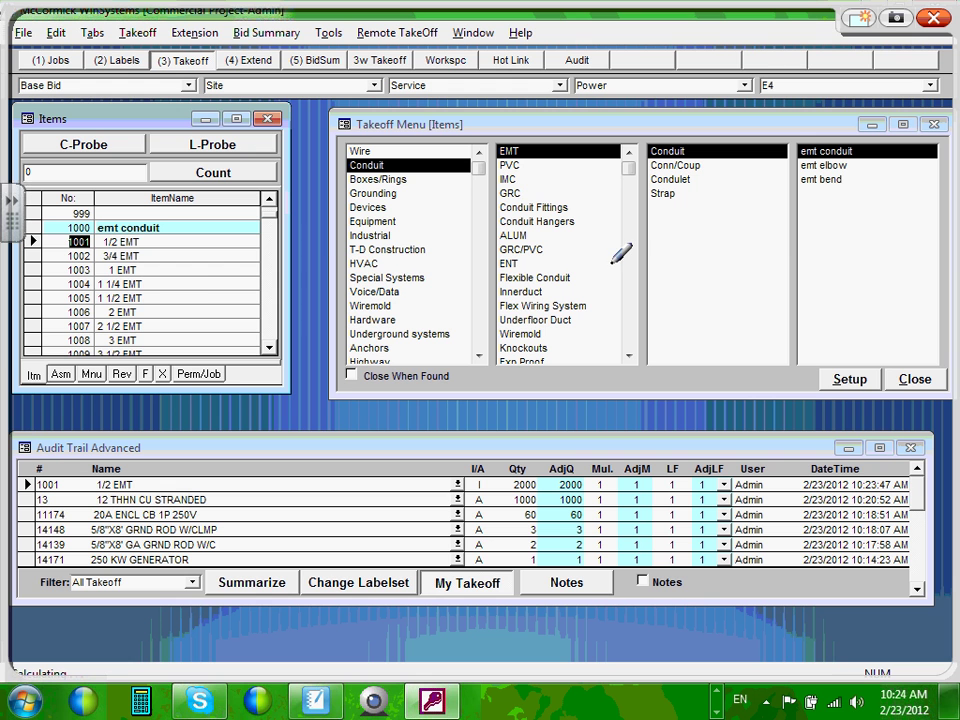
- Ink over the screen arrows from Itm to Items and Asm to Assemblies plus a boxed 90%, and close the ink layer
mouse_move(40, 348)
left_mouse_down()
mouse_move(56, 397)
mouse_move(45, 355)
mouse_move(212, 283)
mouse_move(333, 249)
mouse_move(345, 256)
left_mouse_up()
mouse_move(466, 192)
left_mouse_down()
mouse_move(484, 245)
mouse_move(578, 212)
mouse_move(600, 228)
left_mouse_up()
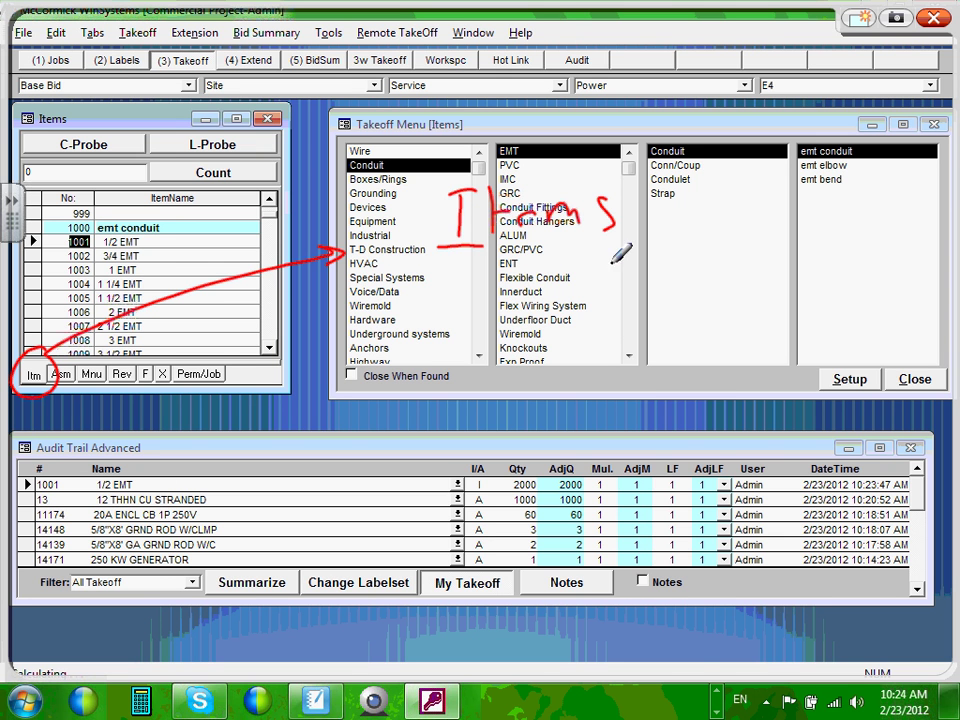
mouse_move(70, 362)
left_mouse_down()
mouse_move(45, 395)
mouse_move(110, 370)
mouse_move(400, 302)
mouse_move(384, 311)
mouse_move(458, 290)
mouse_move(488, 296)
mouse_move(550, 278)
mouse_move(563, 262)
mouse_move(632, 272)
left_mouse_up()
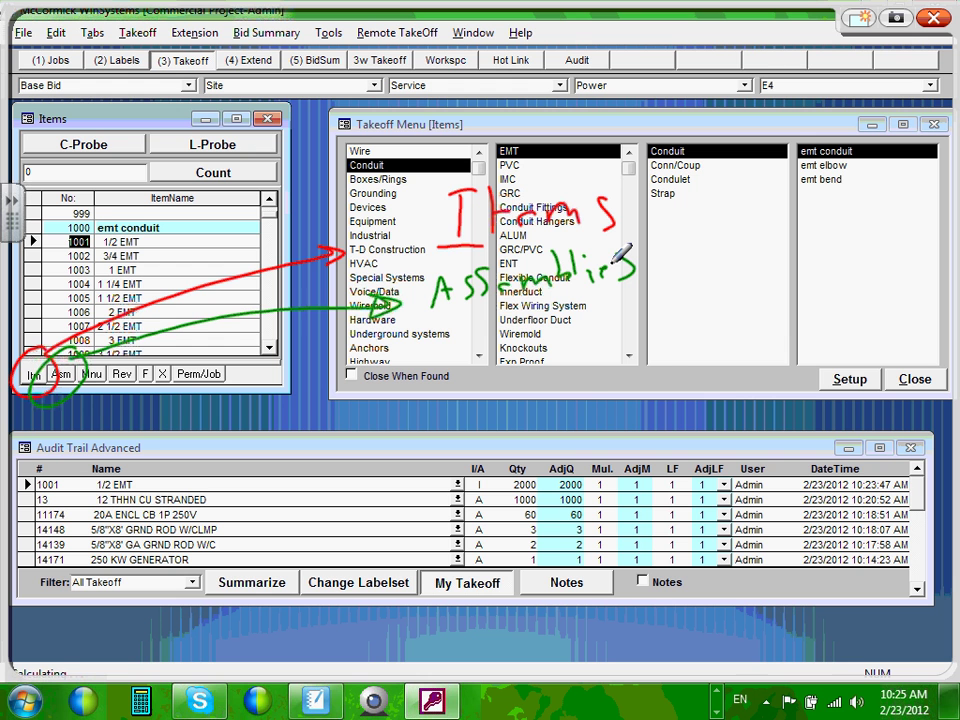
left_click_drag(537, 352, 513, 442)
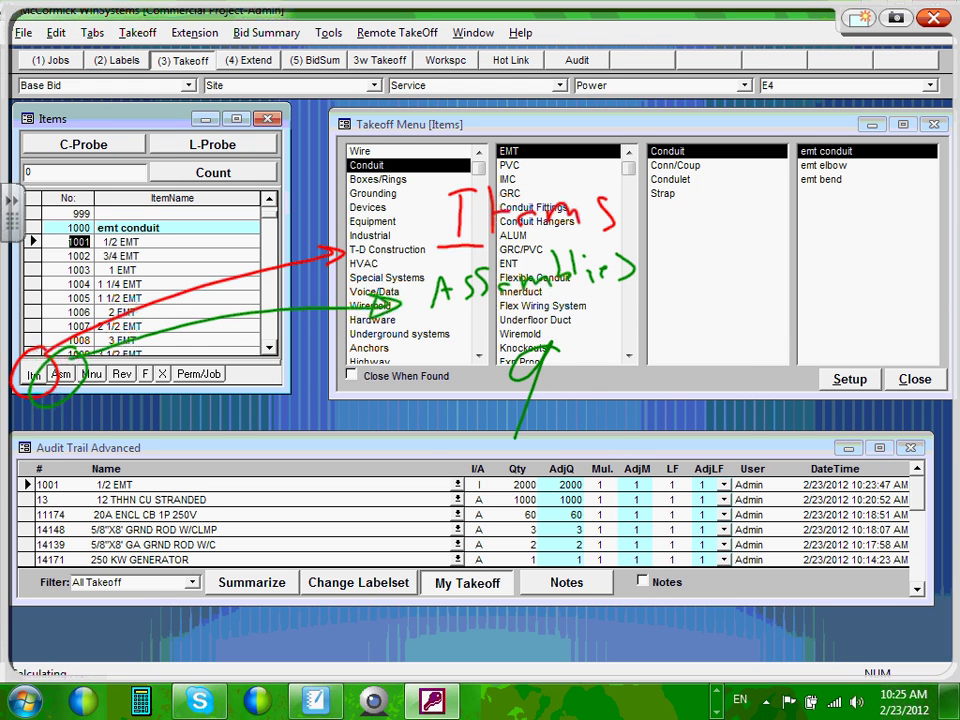
left_click_drag(572, 362, 566, 364)
left_click_drag(697, 318, 622, 447)
left_click_drag(636, 352, 630, 356)
left_click_drag(670, 390, 664, 393)
mouse_move(764, 310)
left_mouse_down()
mouse_move(428, 468)
mouse_move(742, 400)
mouse_move(753, 307)
left_mouse_up()
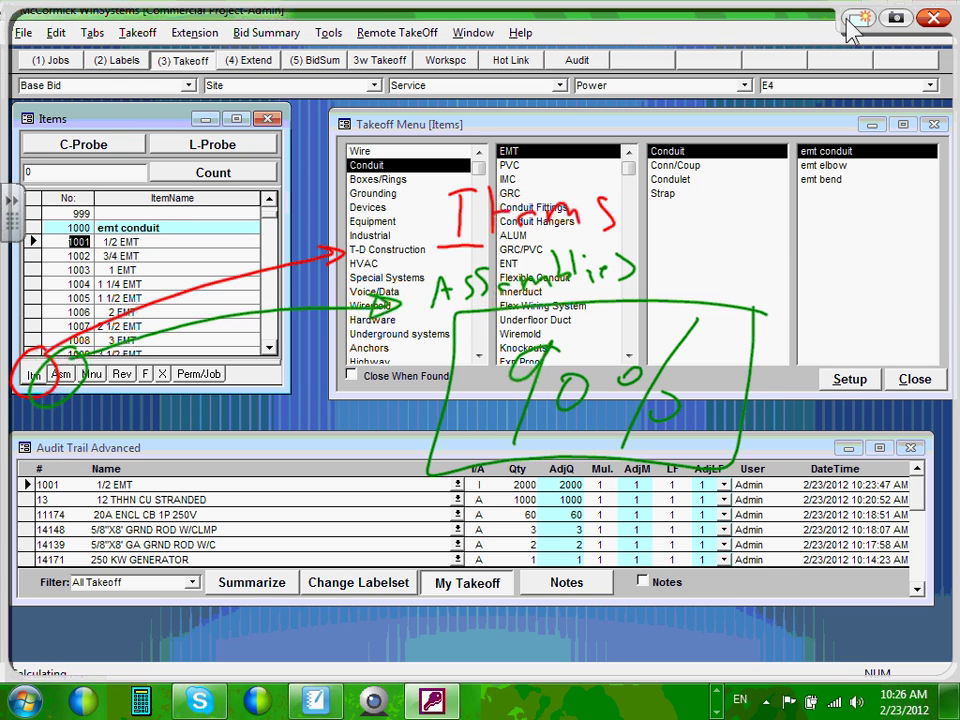
left_click(922, 22)
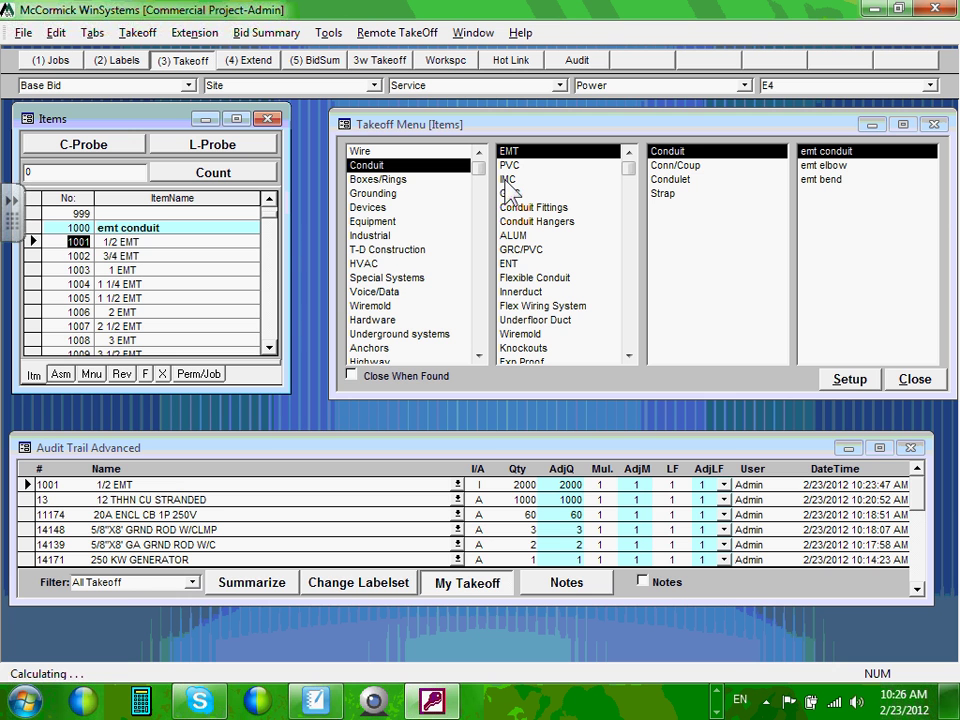
- Review the job information of Commercial Project, job 8, checking the takeoff screen in between
left_click(38, 60)
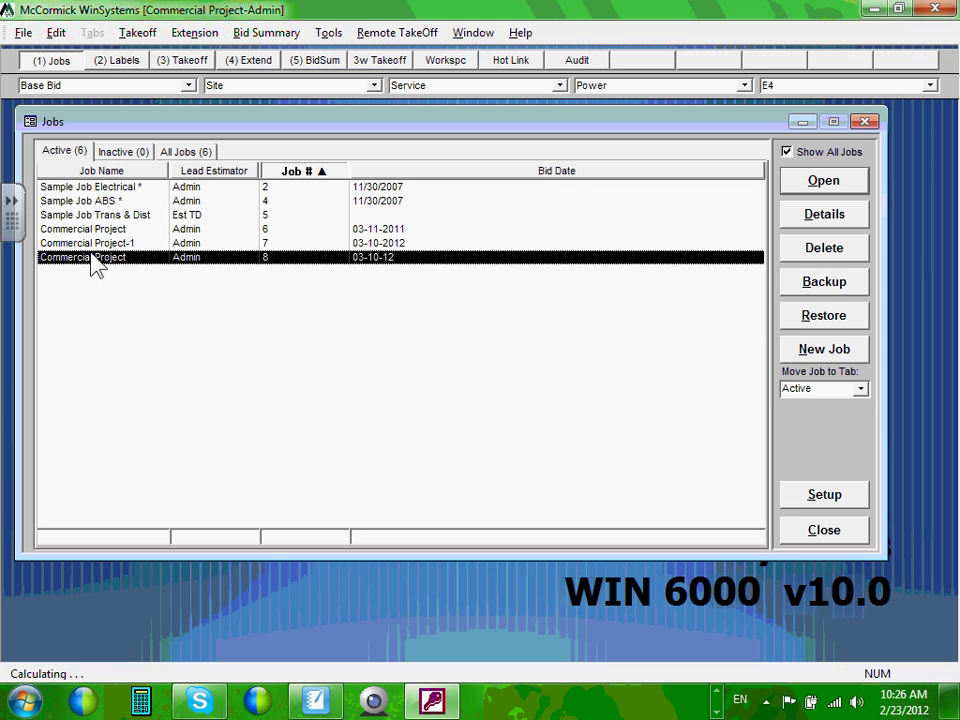
left_click(822, 216)
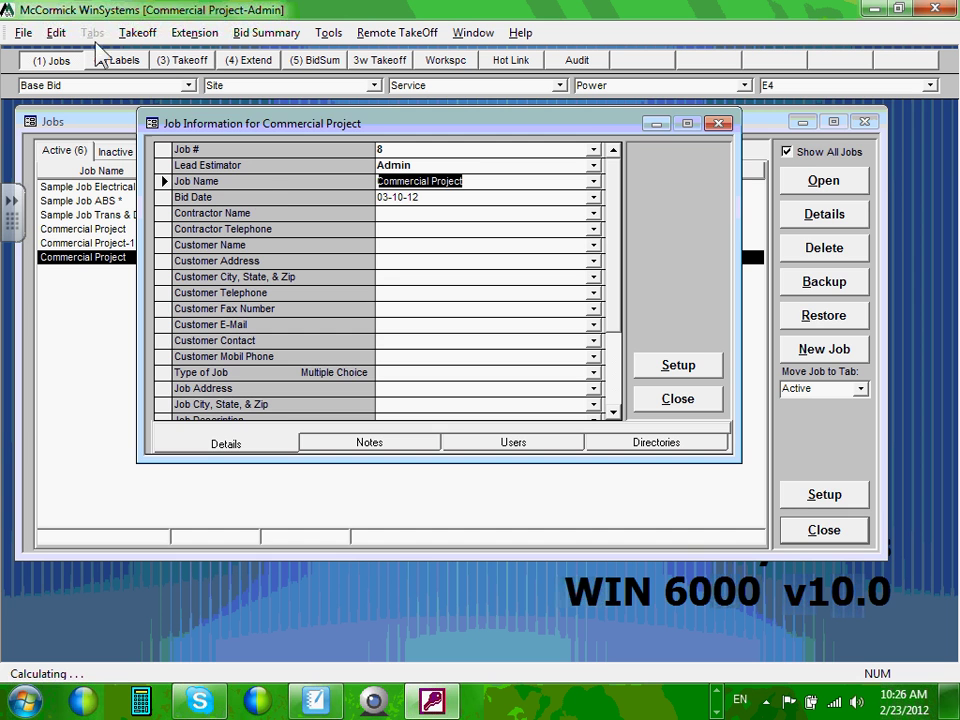
left_click(190, 60)
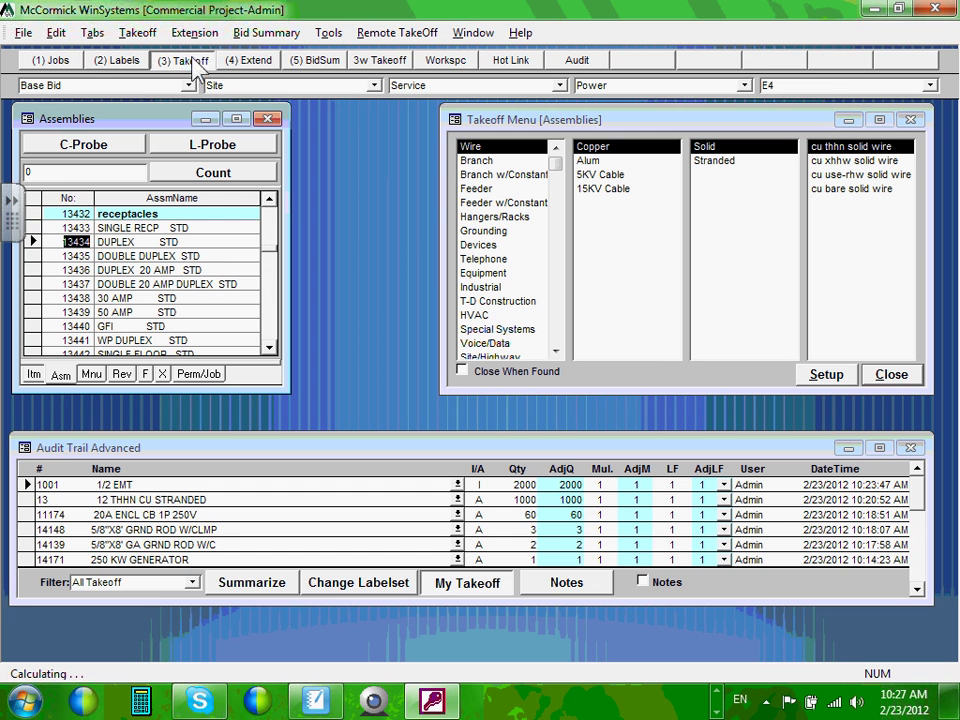
left_click(64, 61)
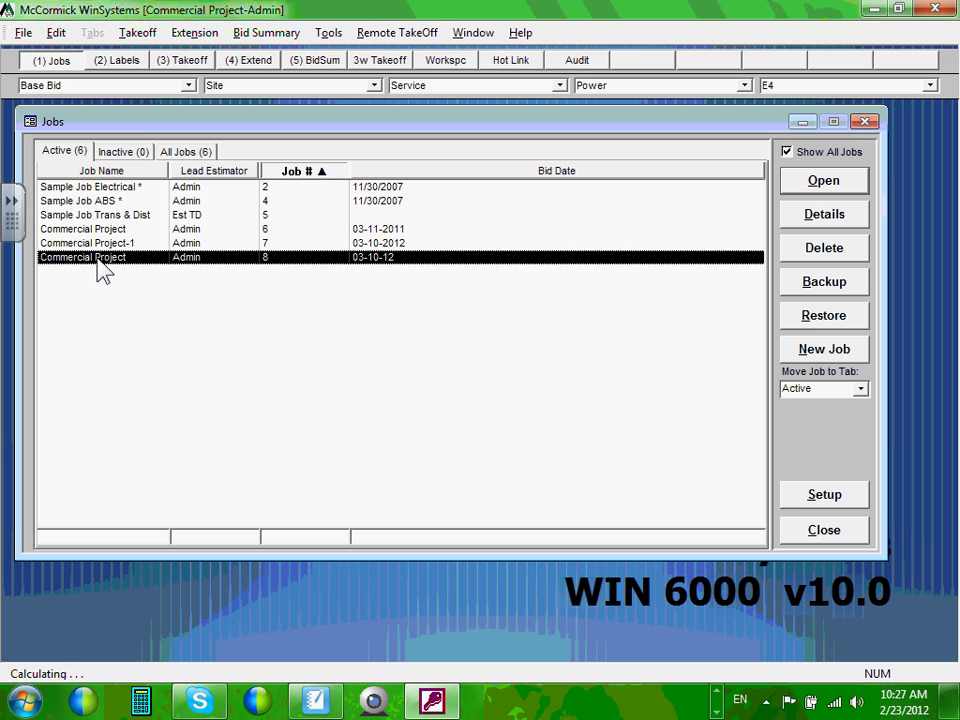
left_click(824, 214)
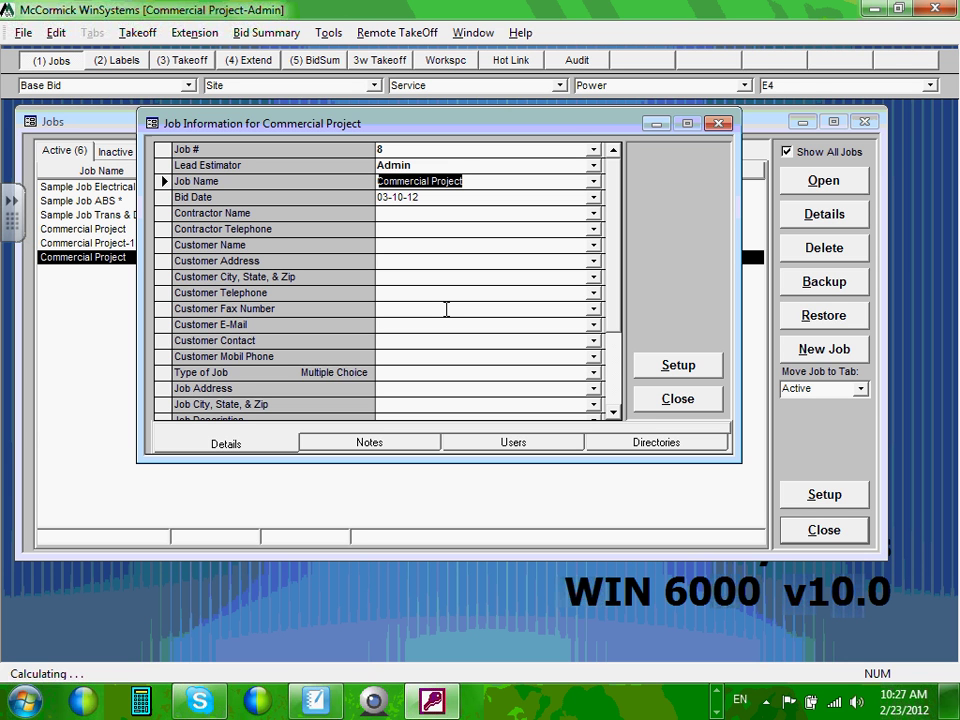
left_click(717, 698)
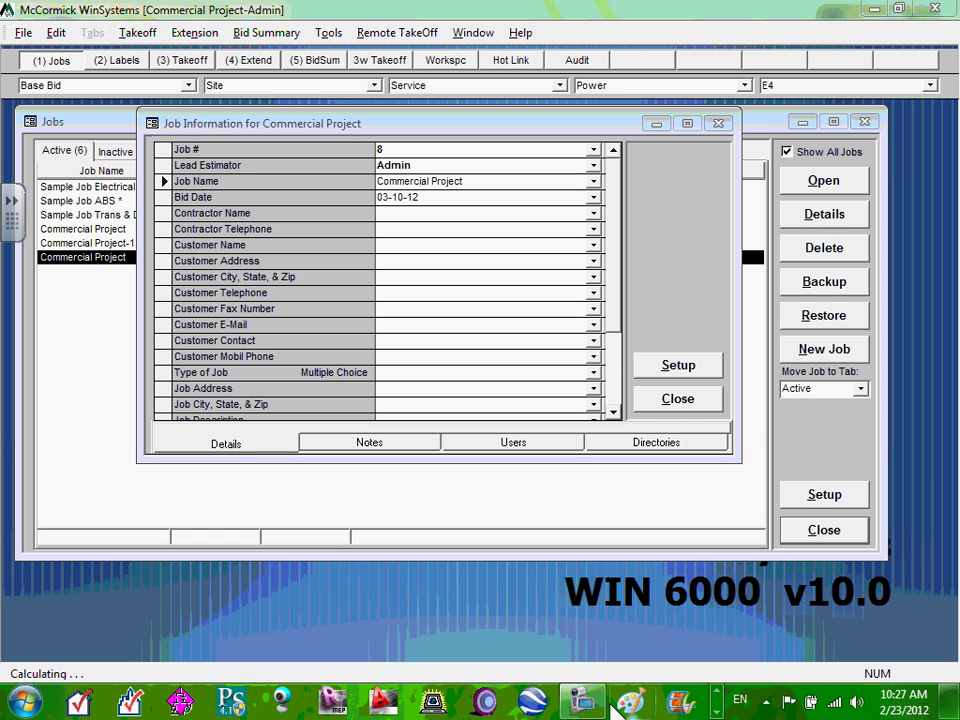
left_click(578, 697)
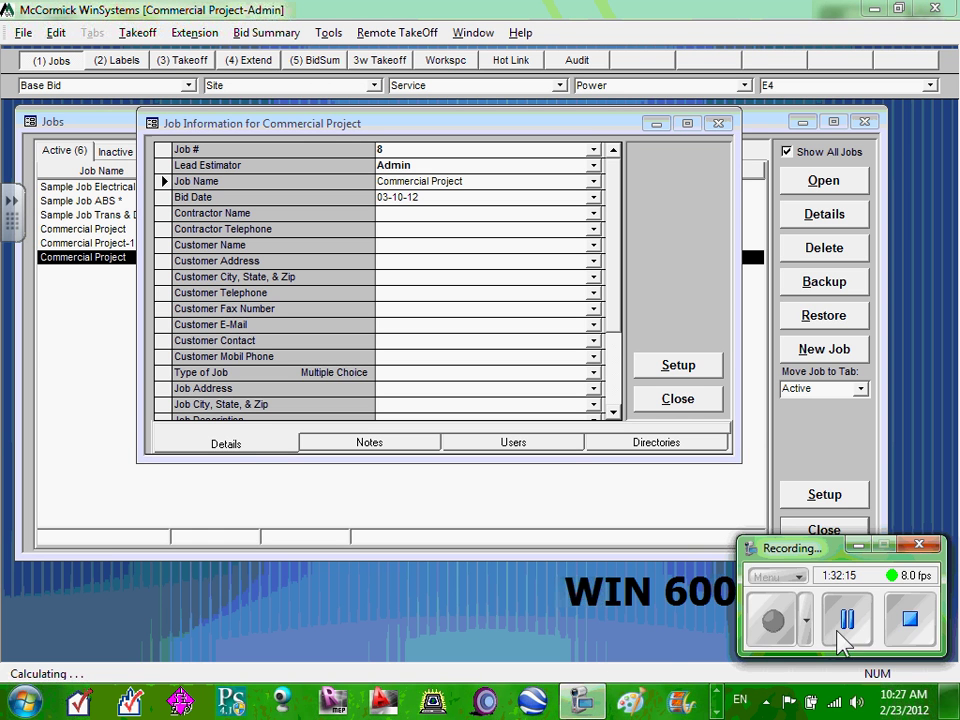